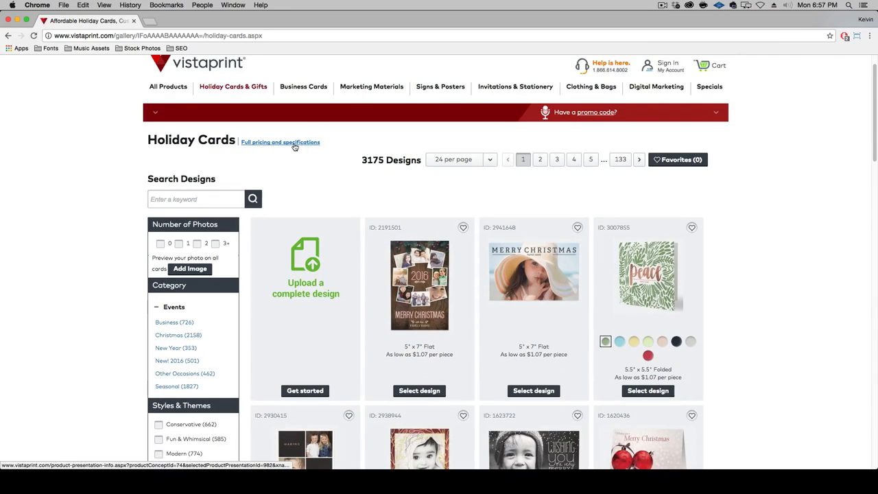
Step: Open the template download page for the 5" x 7" folded holiday card from its product specifications
click(295, 144)
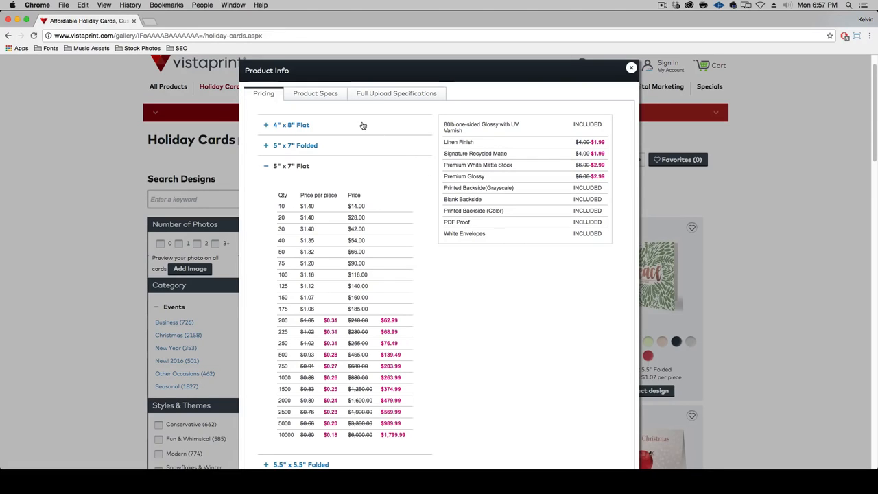
click(309, 99)
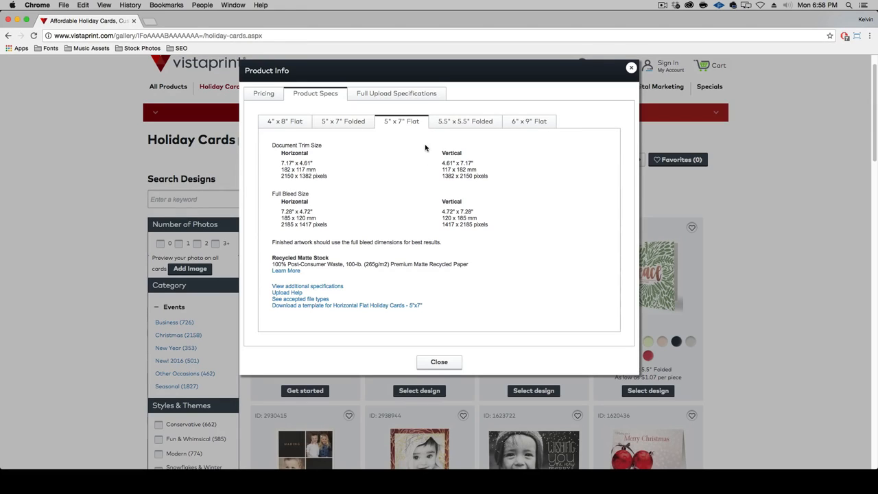
click(346, 122)
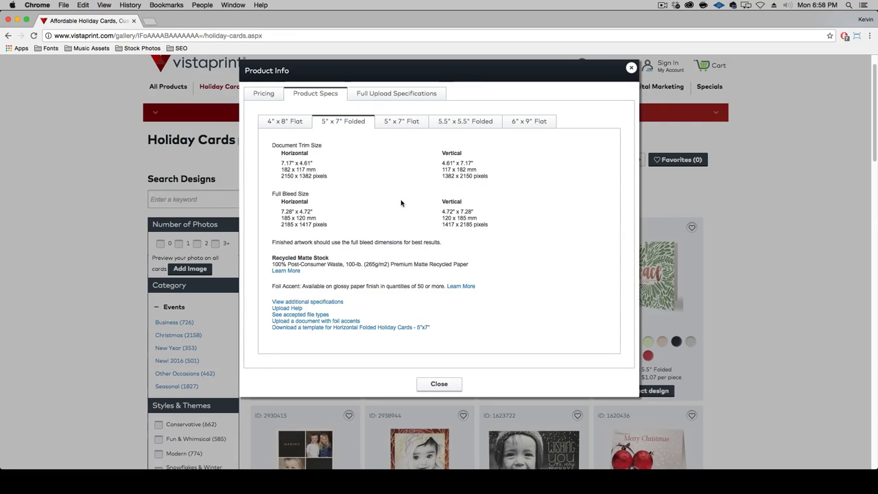
click(365, 328)
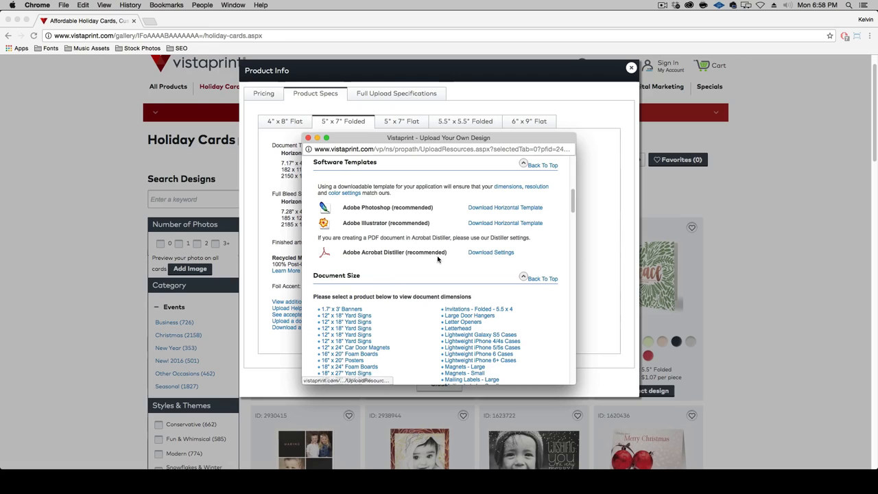
Step: Download the horizontal Photoshop and Illustrator templates as zip archives to the Desktop
click(506, 209)
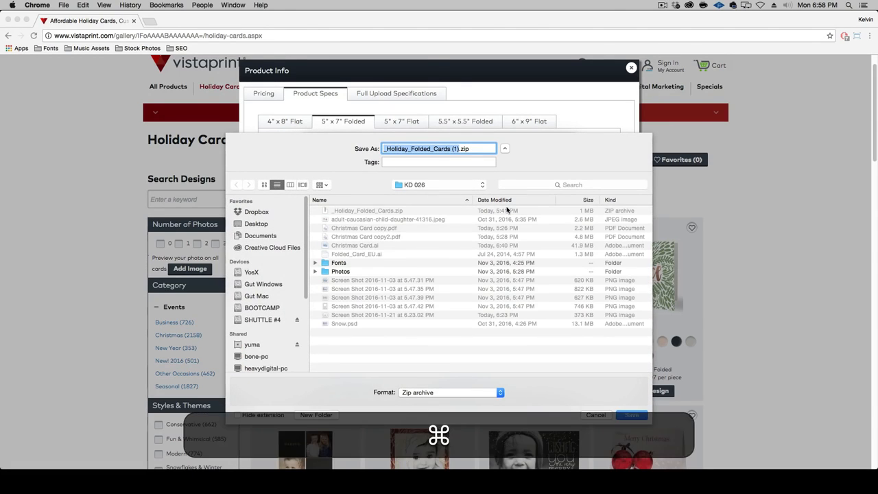
key(super+d)
key(Return)
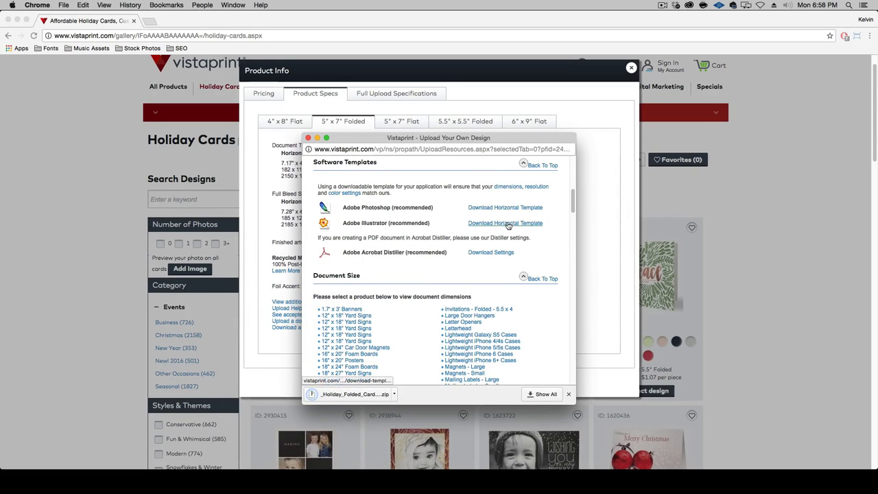
click(508, 223)
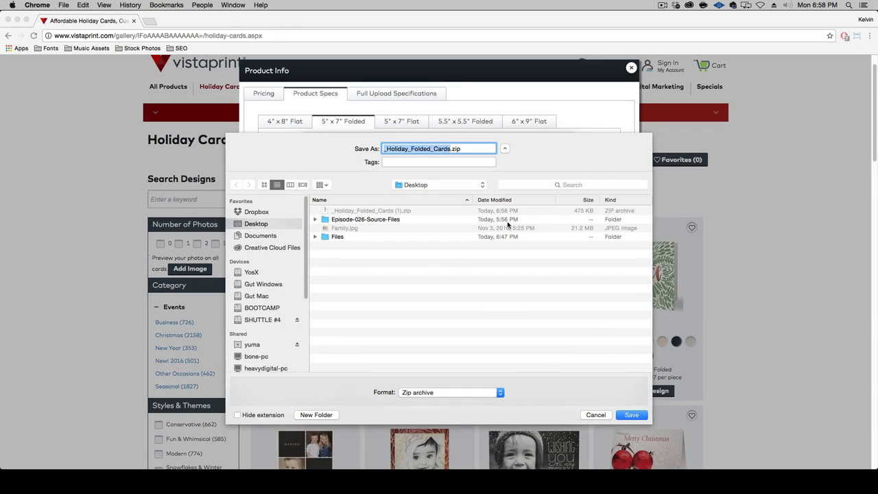
key(Return)
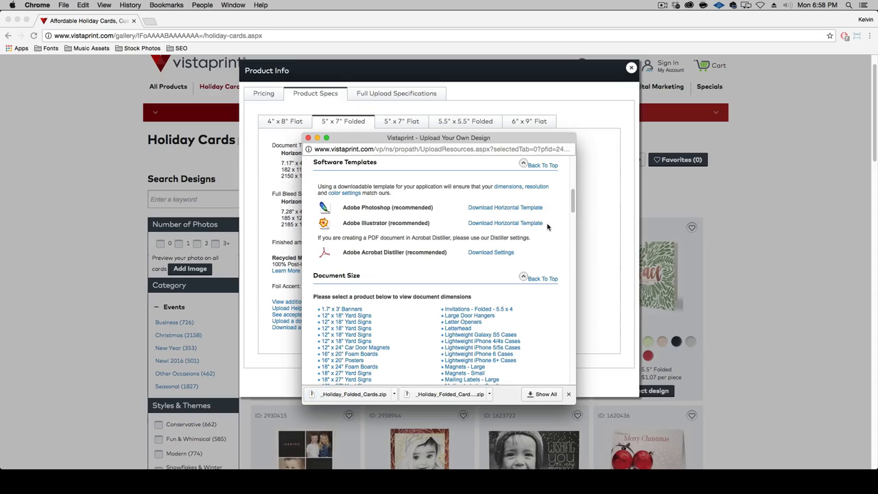
Step: Close the template download window and the product info, and minimize the browser to reach the desktop
click(308, 138)
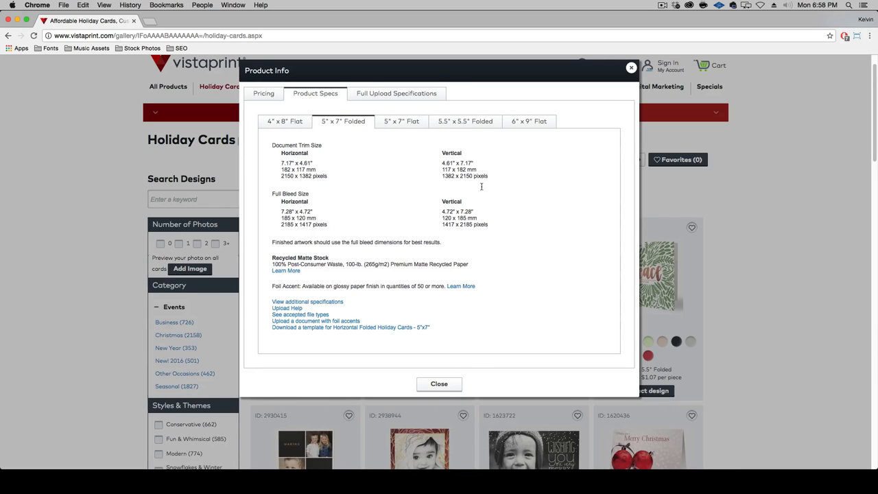
click(447, 384)
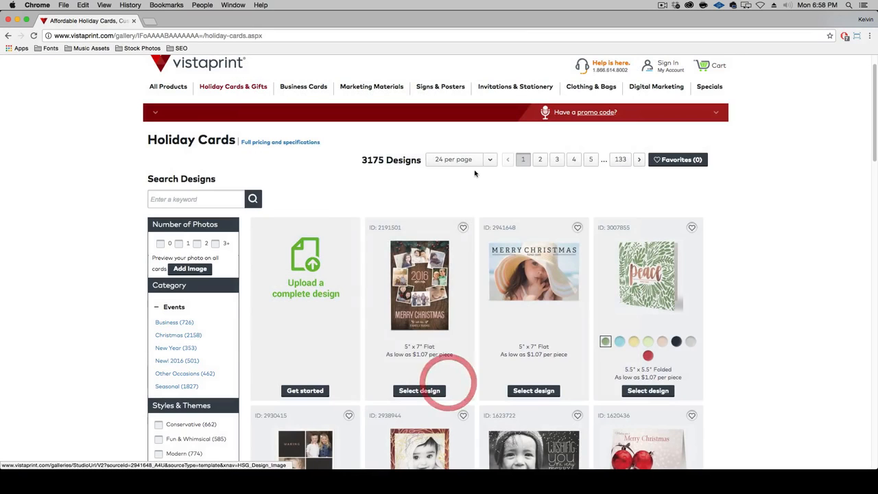
click(17, 20)
click(524, 182)
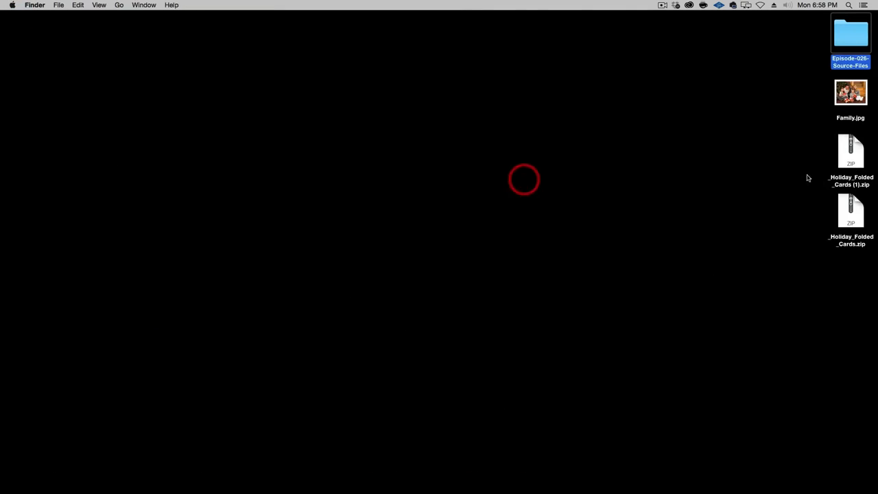
Step: Extract both holiday card archives and move Folded_Card_EU.psd and Folded_Card_EU.ai to a clear area of the desktop
double_click(850, 171)
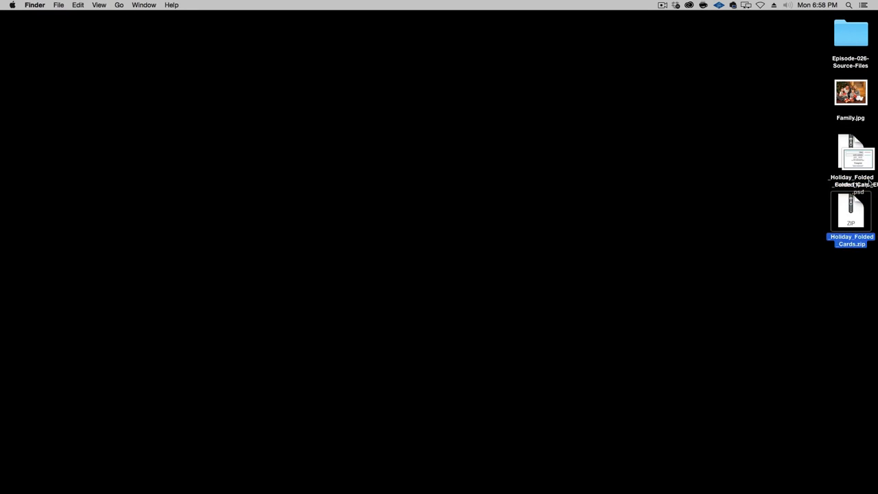
drag(863, 163, 656, 162)
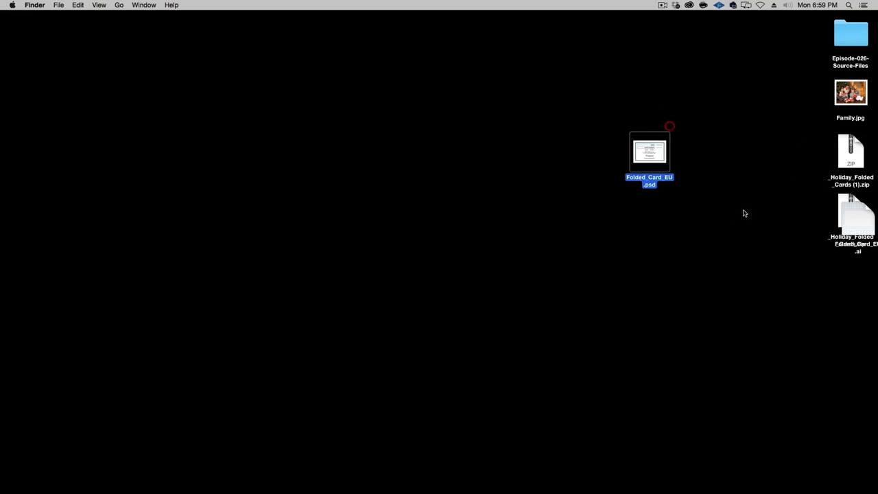
click(730, 217)
drag(831, 227, 676, 241)
click(733, 181)
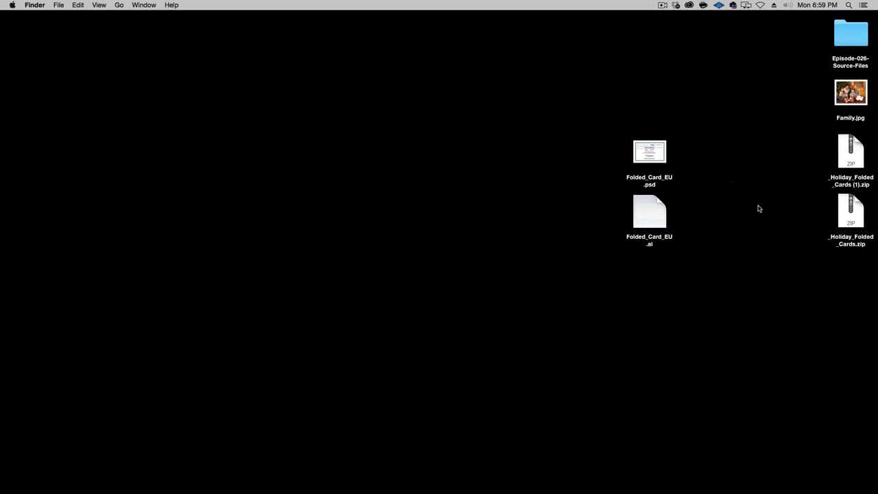
Step: Move the two _Holiday_Folded_Cards zip archives to the Trash
drag(832, 178, 847, 259)
key(super+BackSpace)
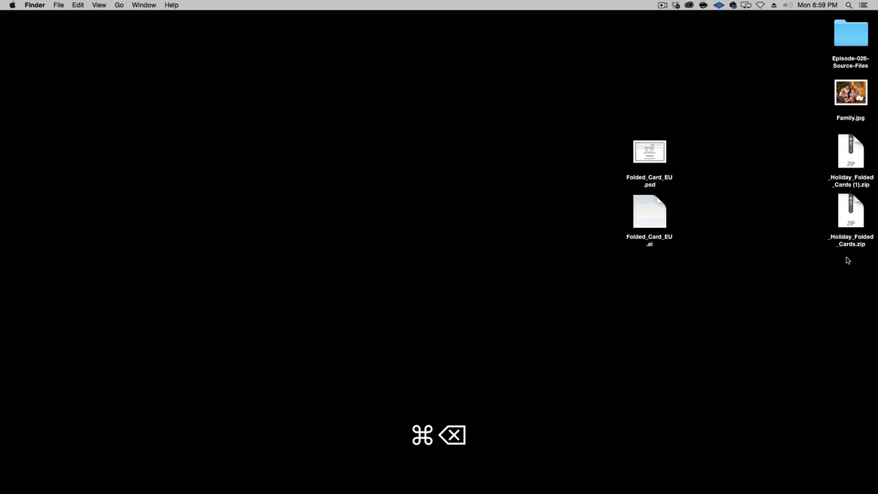
click(739, 174)
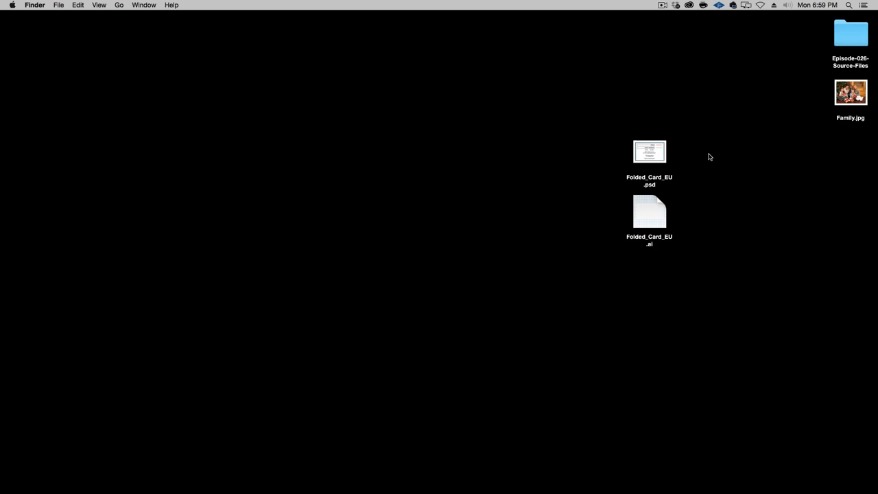
Step: Open Folded_Card_EU.psd in Photoshop and enlarge its window with the whole card in view at 50% zoom
double_click(655, 154)
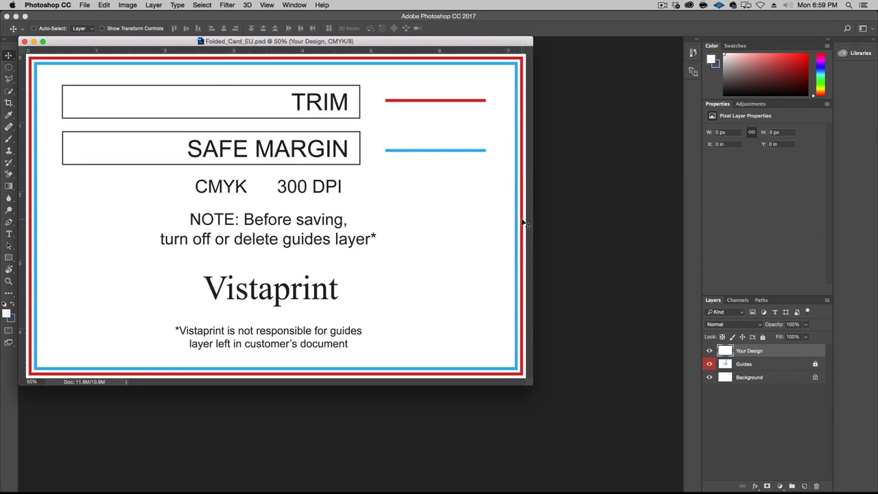
key(super)
key(super+alt+plus)
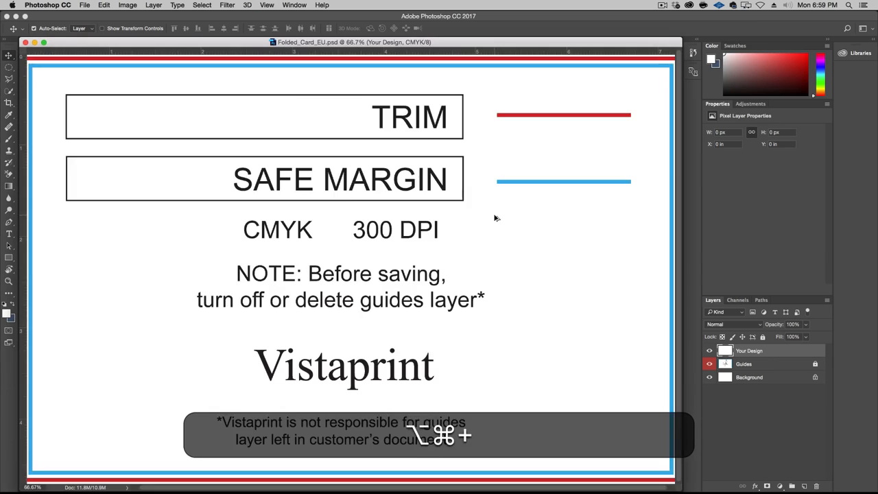
key(super+alt+minus)
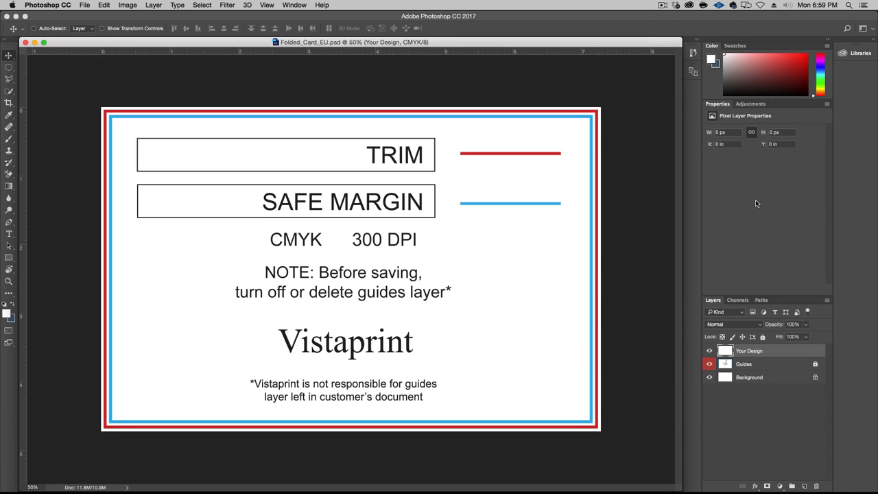
Step: Hide the Guides layer of the card template
click(710, 368)
click(711, 367)
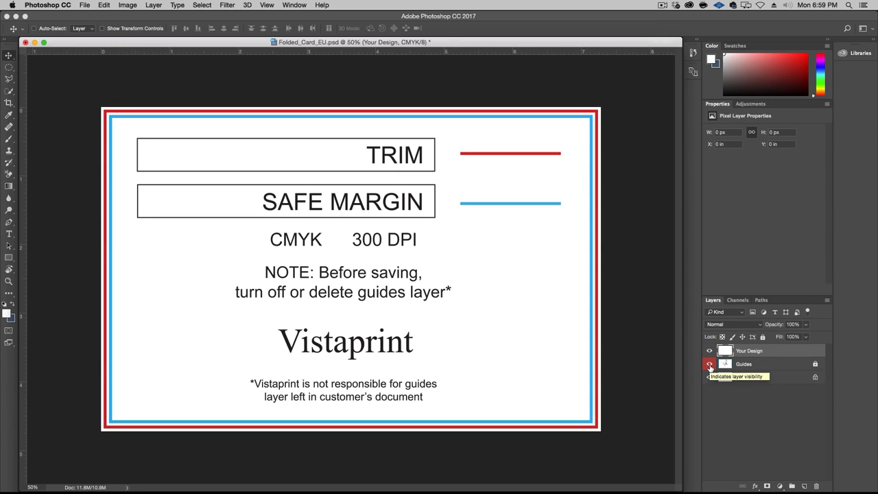
click(710, 367)
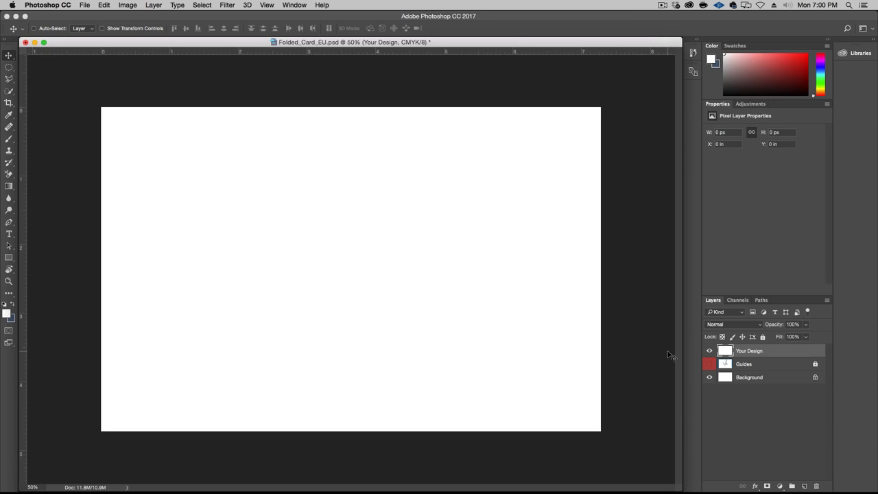
Step: Switch to the Google Fonts window in Chrome and browse the directory of font families
mouse_move(587, 487)
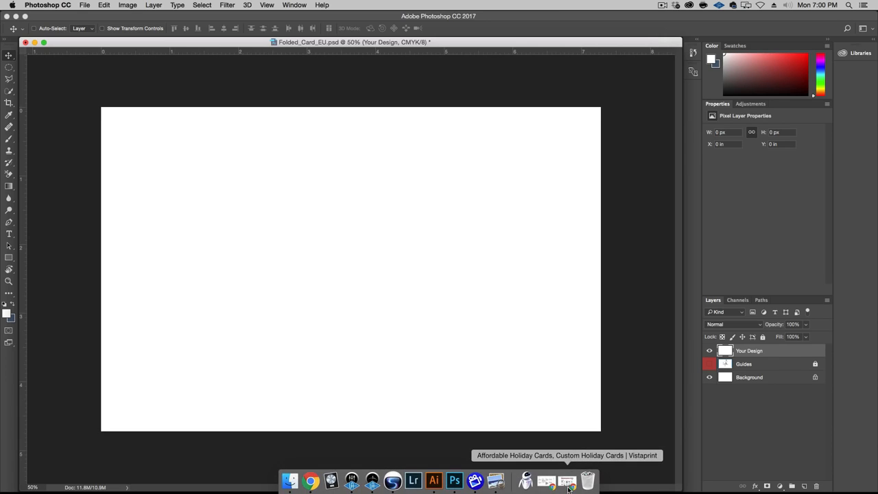
click(547, 482)
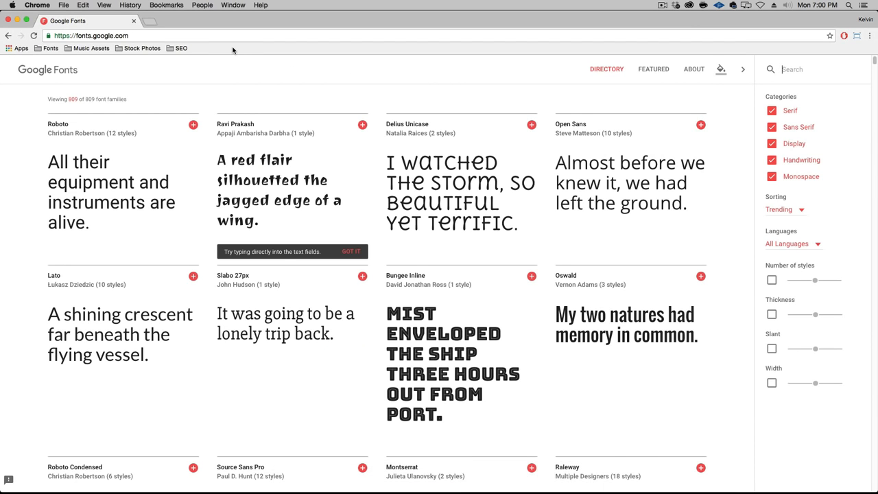
mouse_move(237, 119)
scroll(237, 96, down, 10)
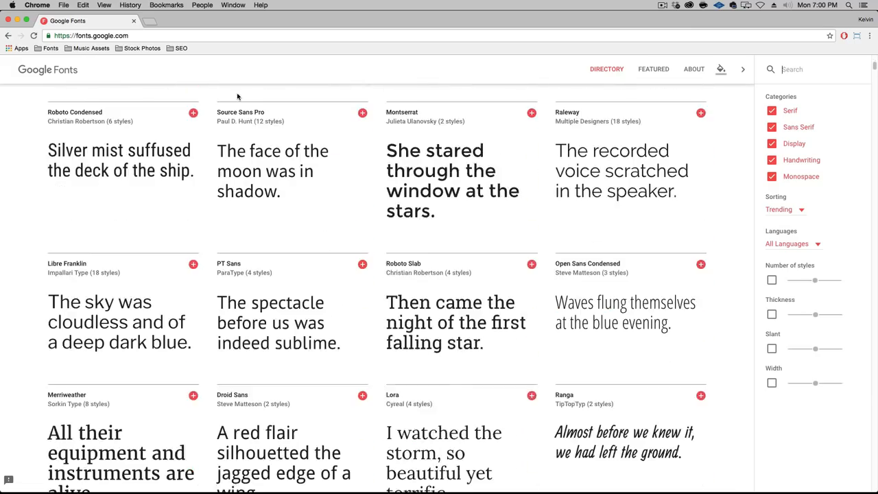
scroll(238, 97, down, 3)
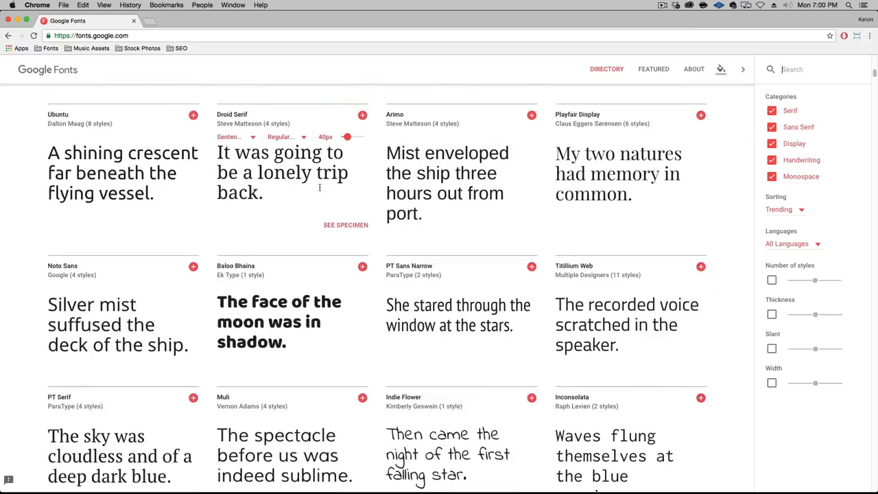
mouse_move(417, 348)
scroll(418, 348, down, 5)
scroll(441, 353, up, 18)
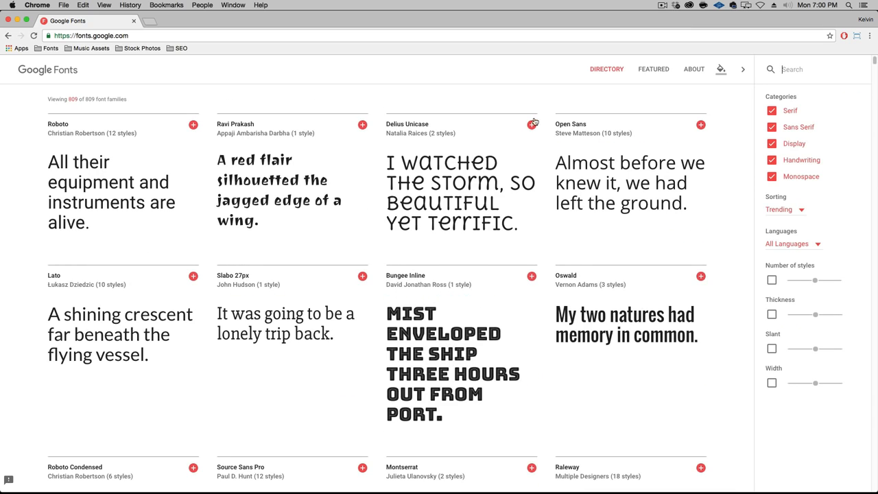
Step: Search Google Fonts for "amatic" and add the Amatic SC family to the selection
click(791, 68)
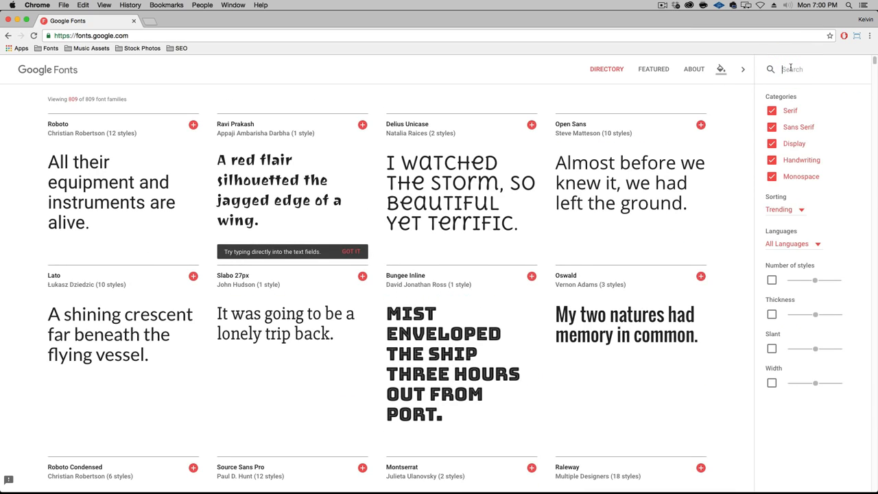
text(amatic)
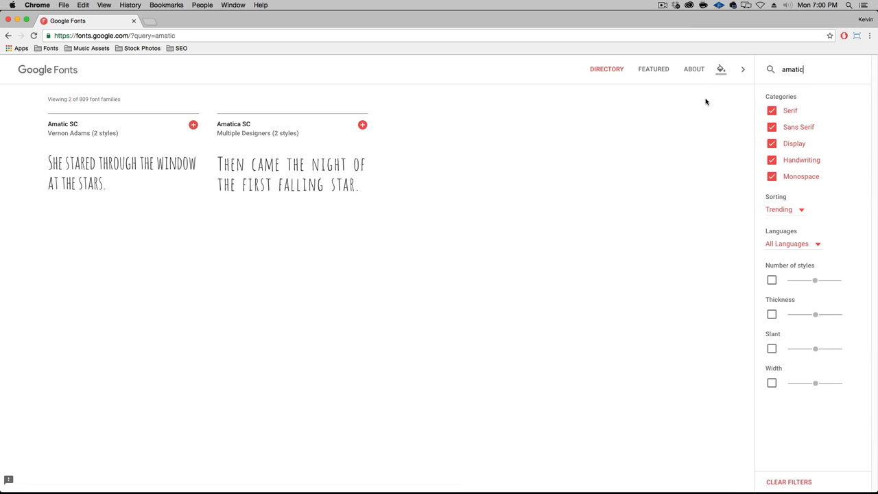
mouse_move(365, 240)
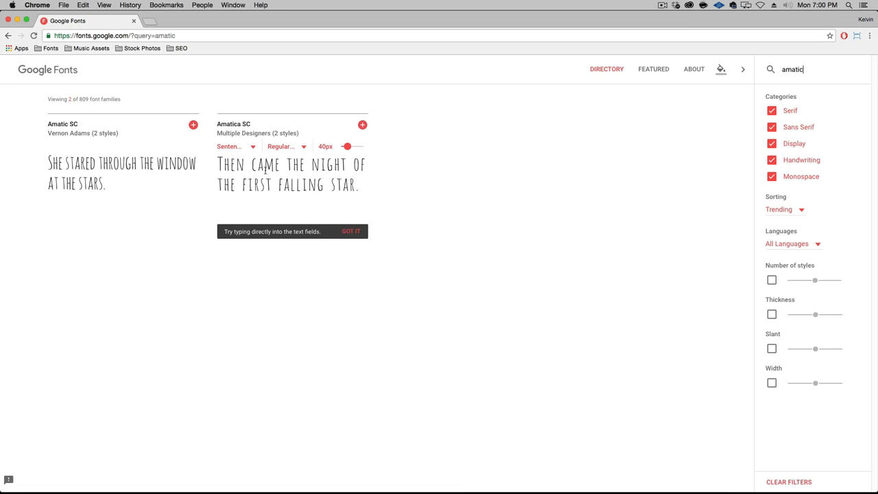
mouse_move(192, 174)
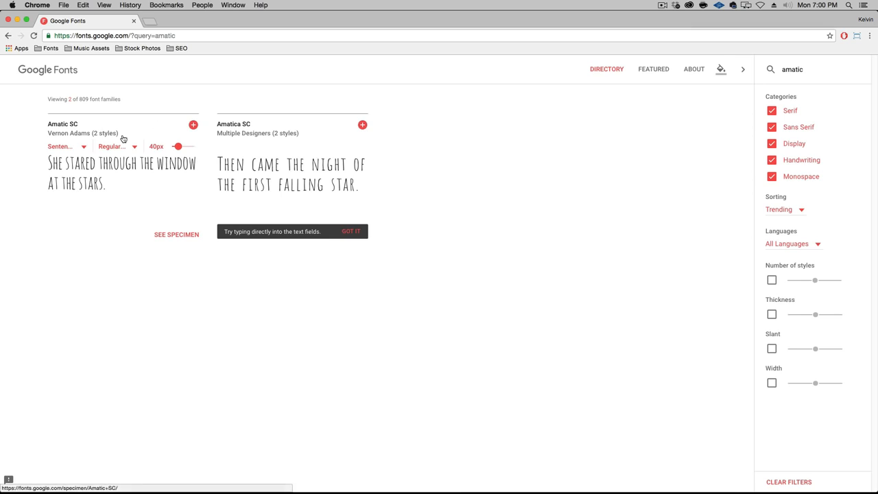
click(193, 125)
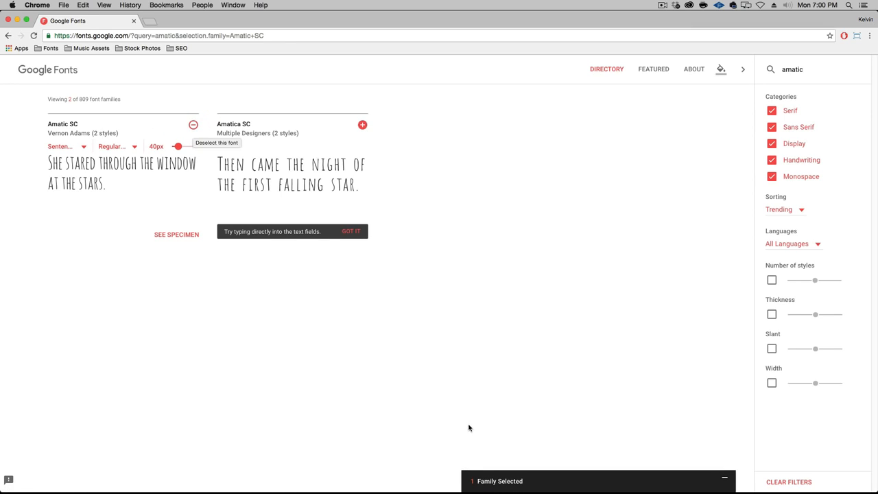
Step: Download the selected font family as Amatic_SC.zip to the Desktop and return to the desktop
click(509, 480)
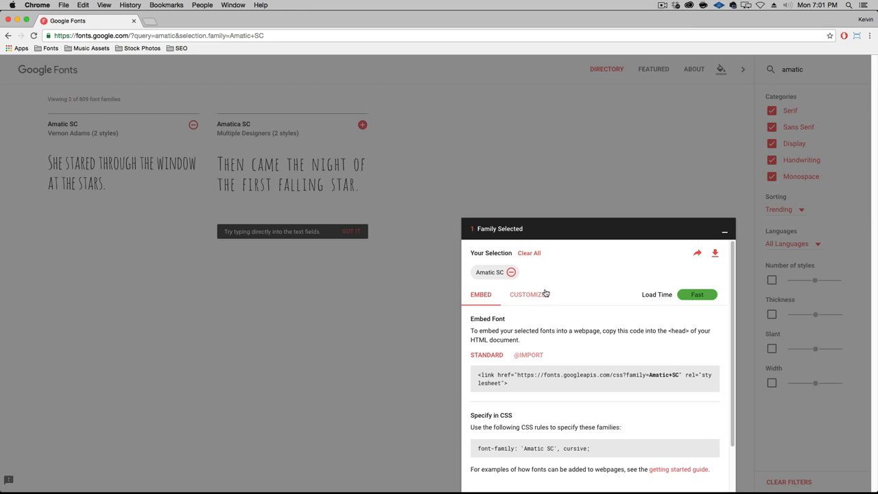
click(715, 254)
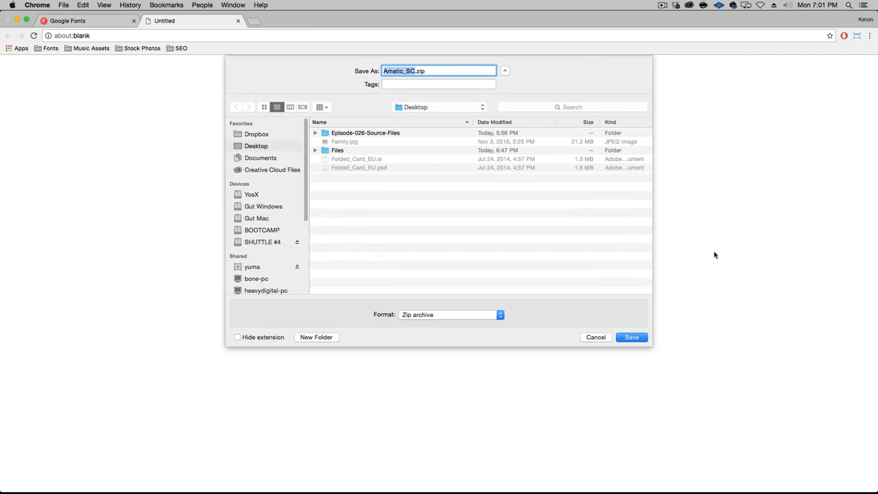
click(638, 339)
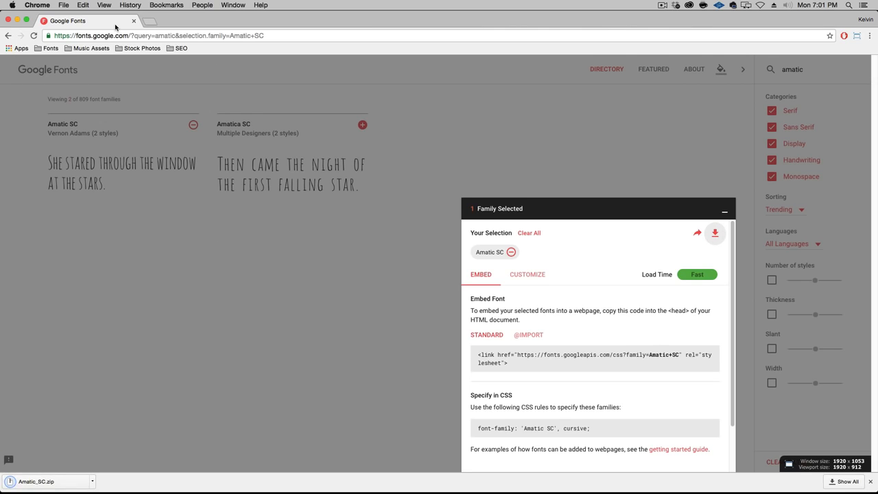
key(alt)
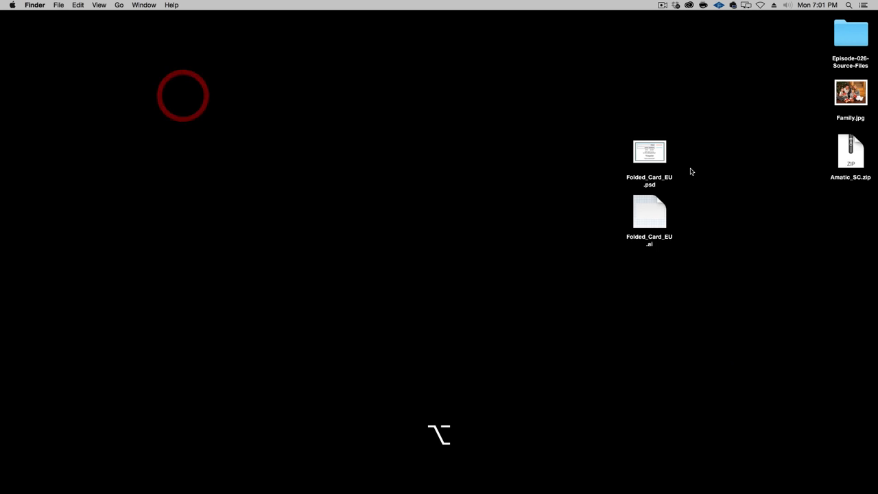
Step: Extract Amatic_SC.zip on the desktop, move the extracted folder to an empty spot and open it
click(776, 223)
double_click(850, 152)
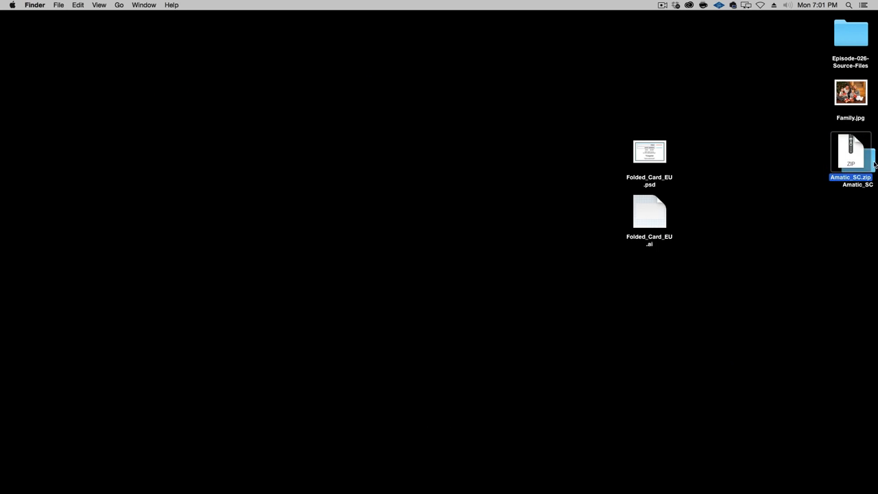
drag(870, 163, 800, 273)
double_click(796, 274)
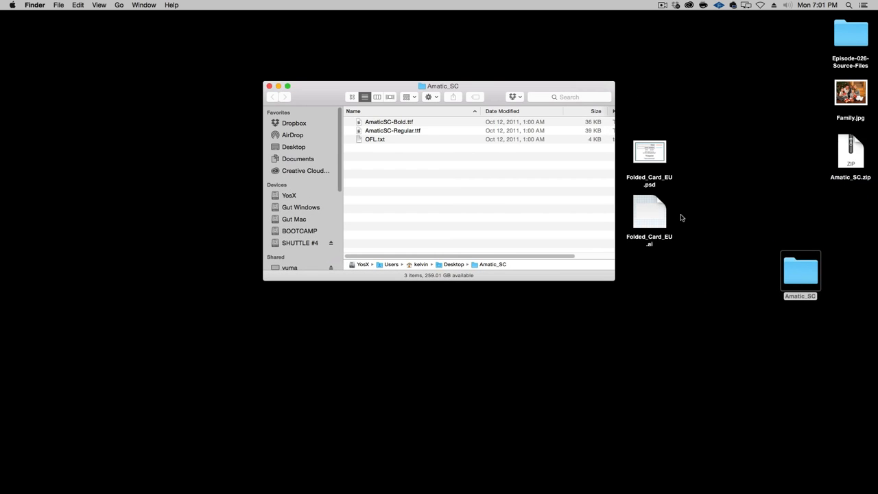
click(454, 184)
Step: Preview AmaticSC-Bold.ttf and AmaticSC-Regular.ttf in Font Book without installing them, and close the preview and folder windows
click(430, 122)
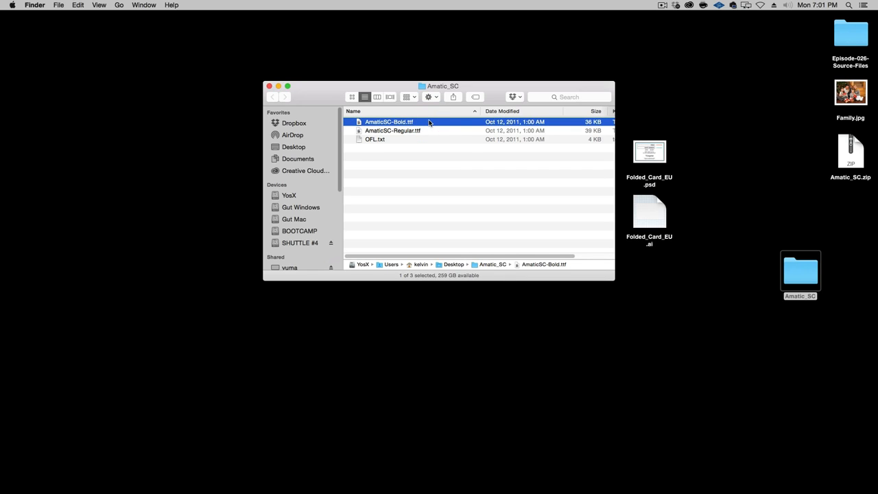
double_click(402, 122)
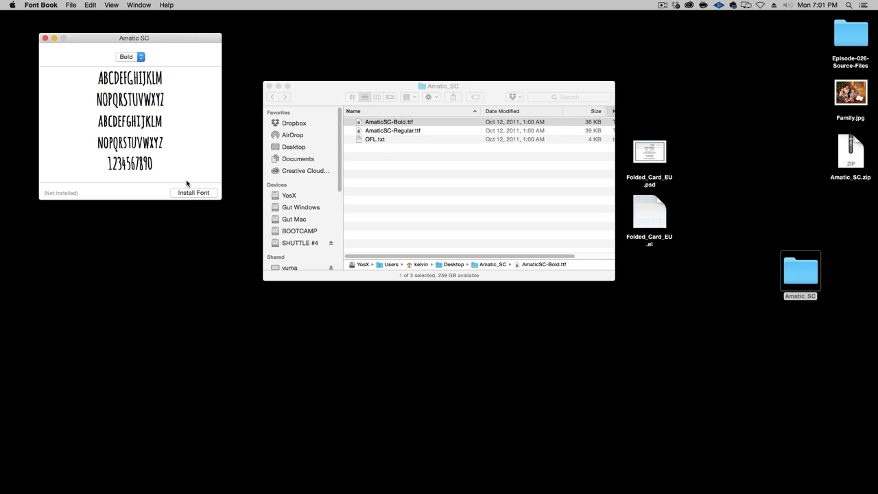
click(420, 160)
double_click(417, 132)
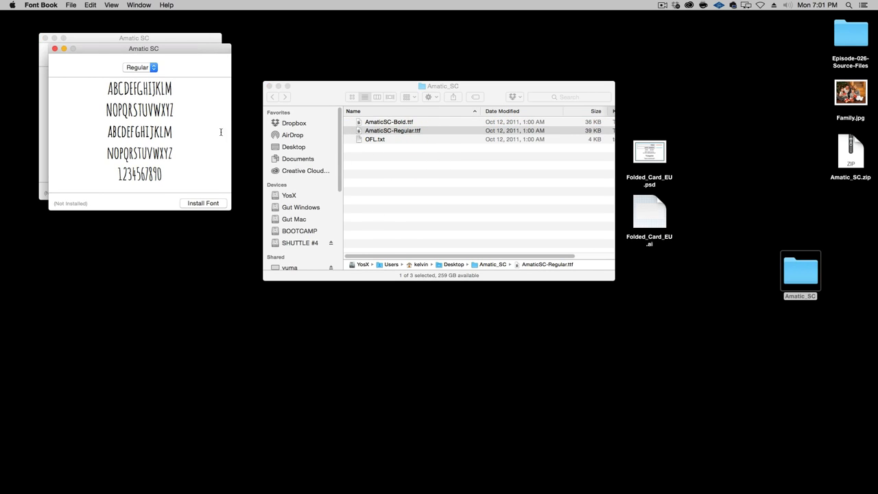
drag(159, 48, 190, 91)
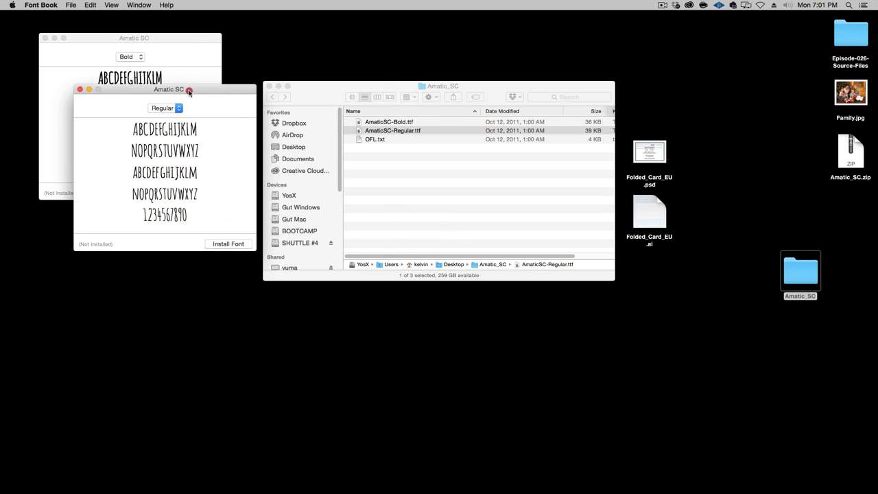
click(79, 89)
click(44, 38)
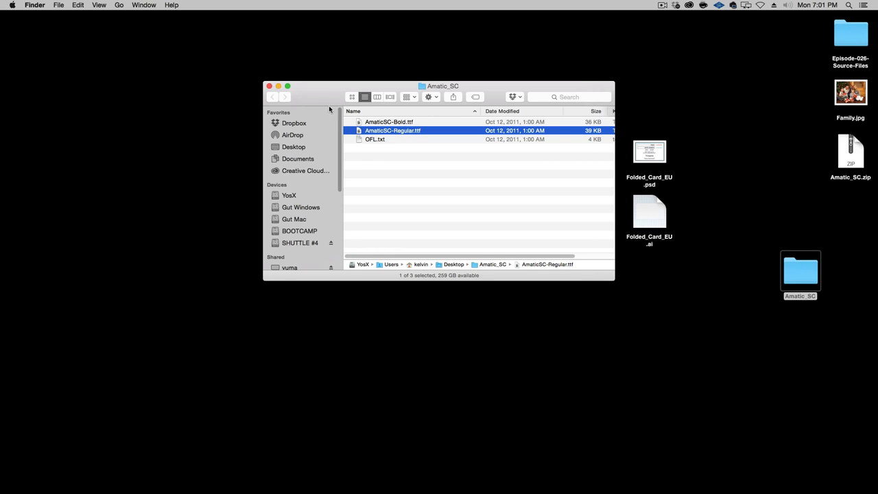
click(270, 86)
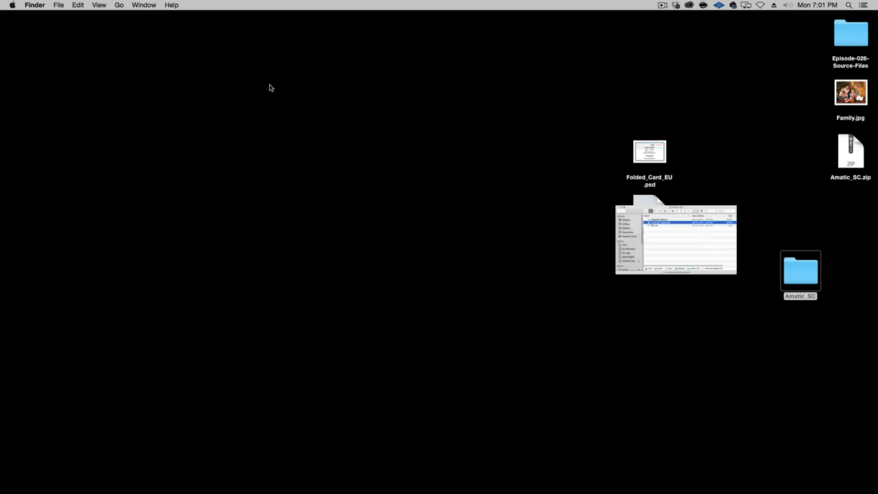
Step: Switch to Suitcase Fusion 6, browse the Google Fonts favorites and return to the desktop
mouse_move(331, 490)
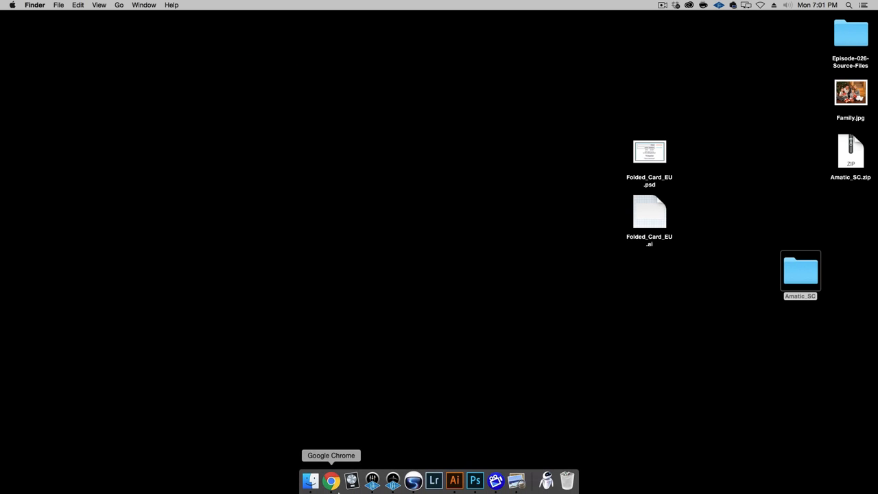
click(413, 482)
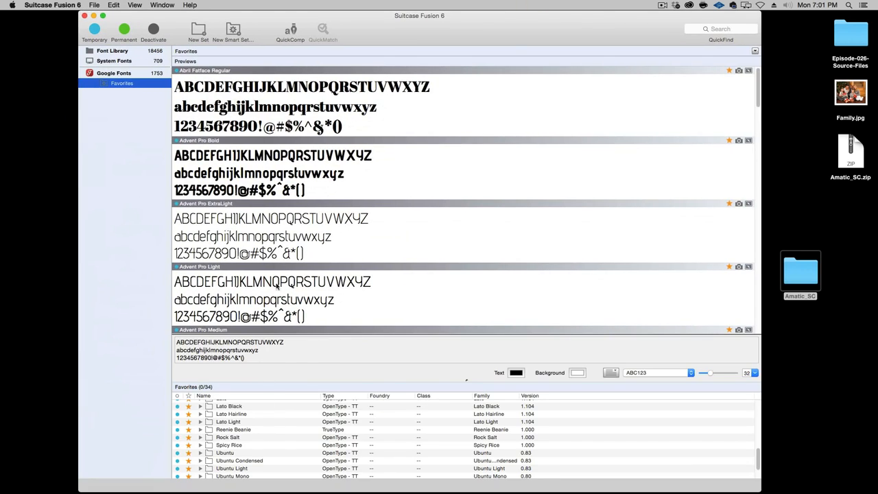
scroll(282, 204, down, 10)
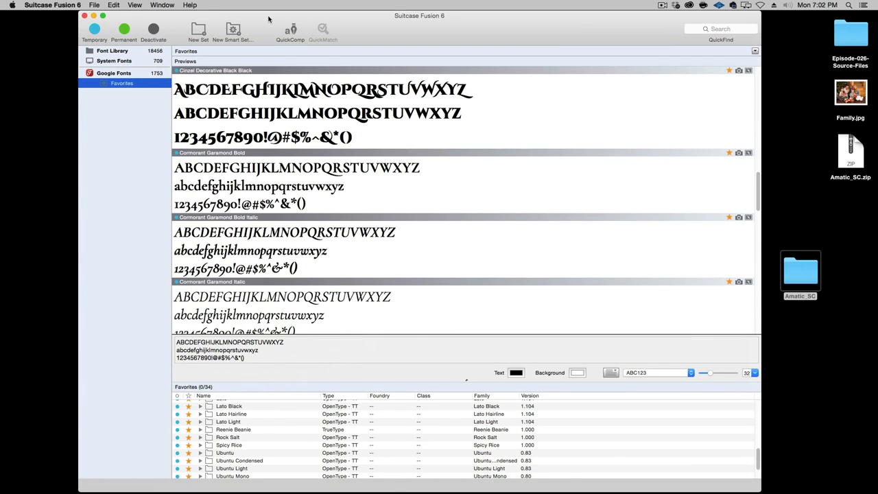
key(alt)
alt+click(64, 40)
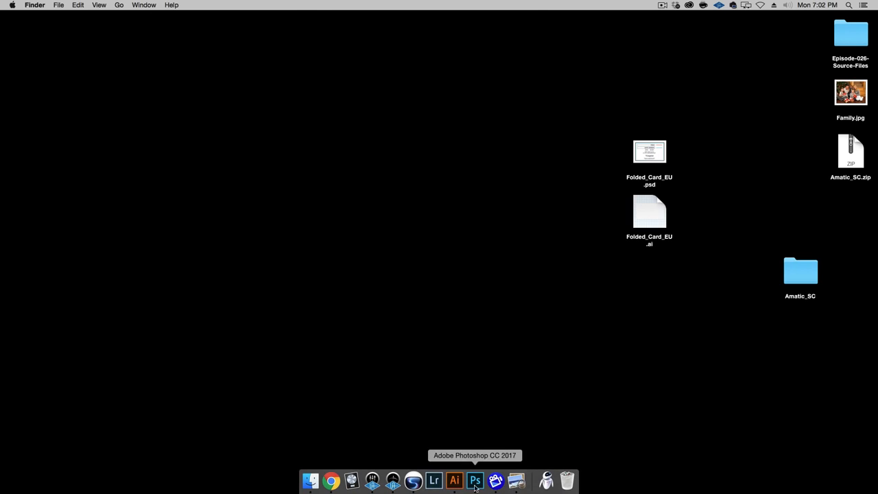
Step: Open Pont-Alex-III-closeup.jpg from the Episode-026-Source-Files folder in Photoshop and bring it into the Folded_Card_EU.psd document as a layer
click(475, 486)
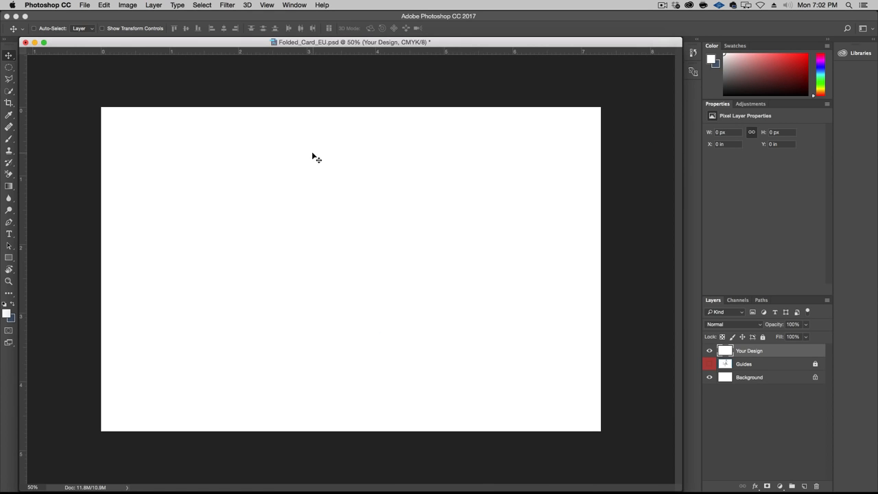
click(84, 5)
mouse_move(93, 52)
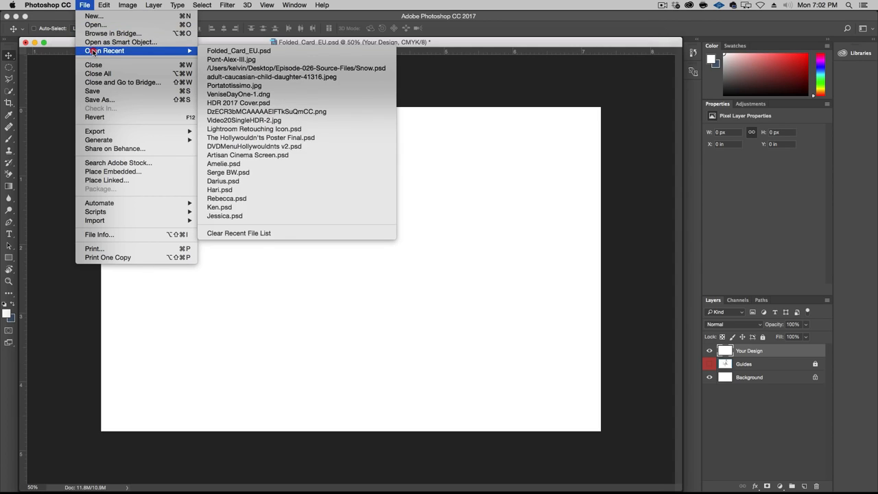
click(96, 25)
key(super+d)
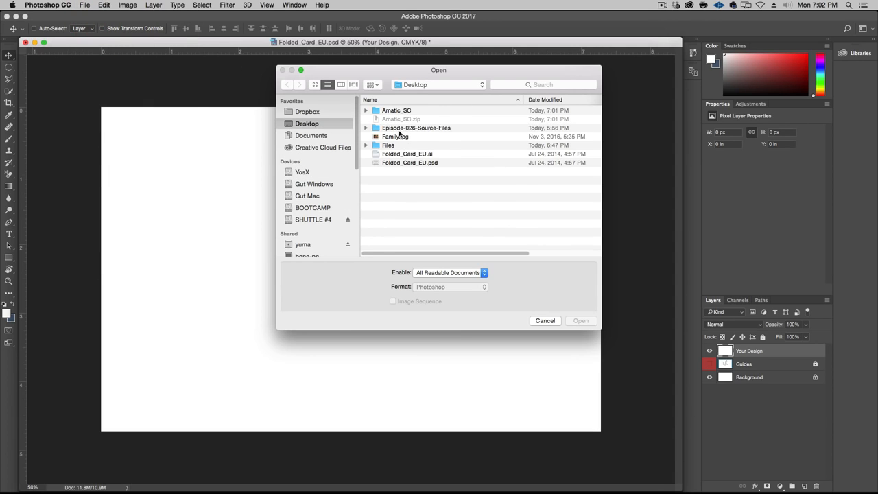
click(429, 129)
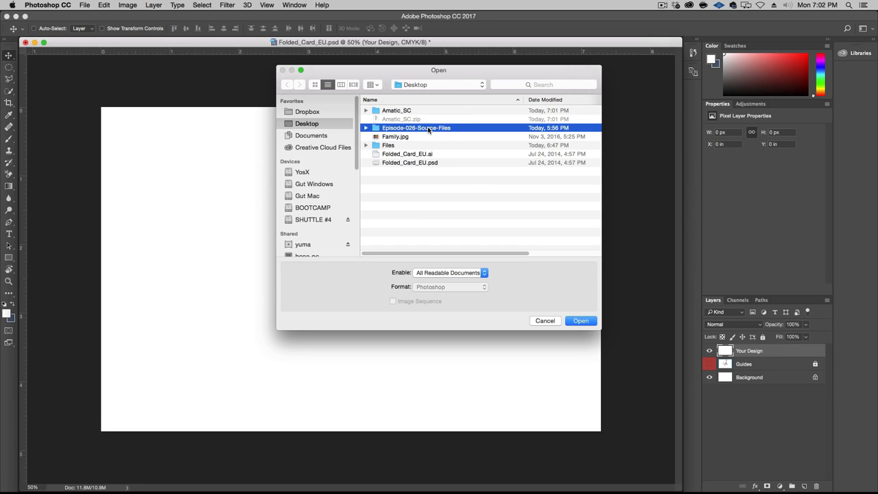
double_click(428, 129)
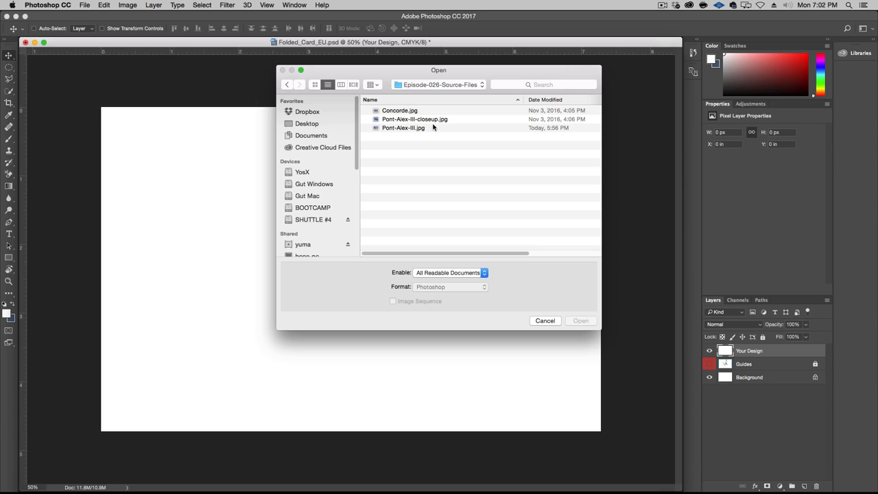
click(436, 119)
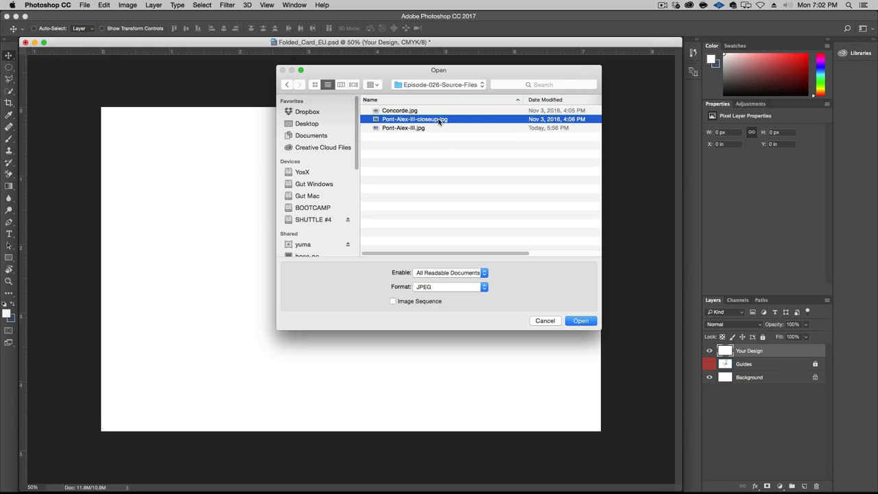
double_click(439, 120)
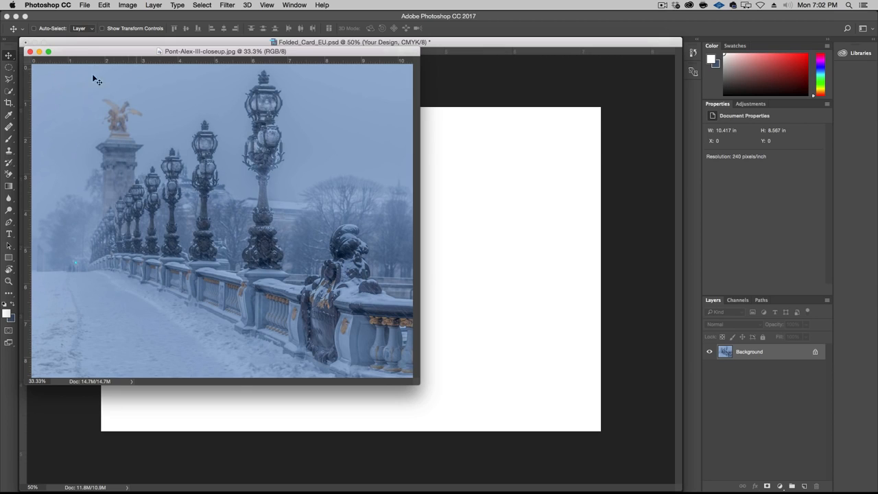
click(461, 218)
drag(462, 218, 481, 220)
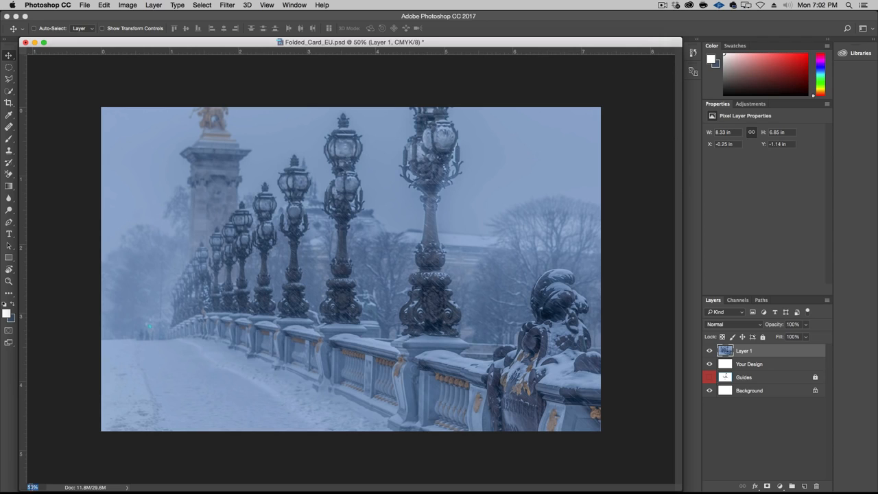
Step: Scale the bridge photo proportionally to about 87.7% so it spans the card's width, with its upper edge aligned to the canvas
click(32, 487)
text(25)
key(Return)
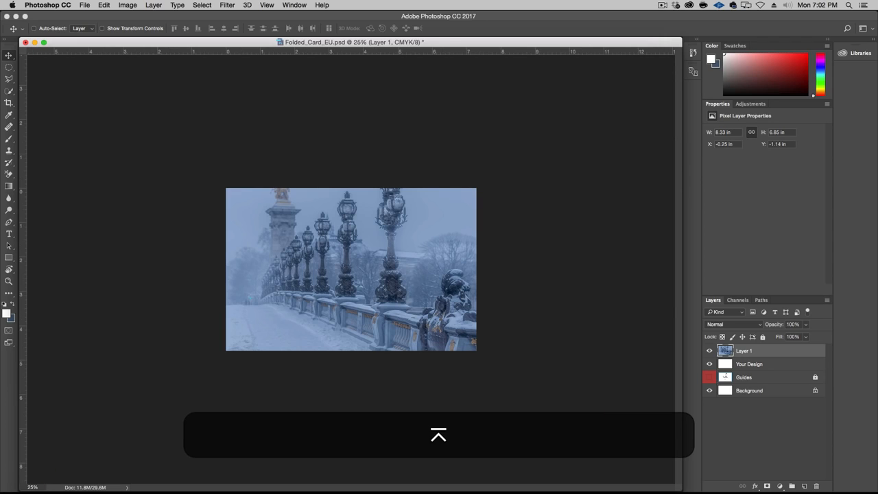
key(super)
key(super+t)
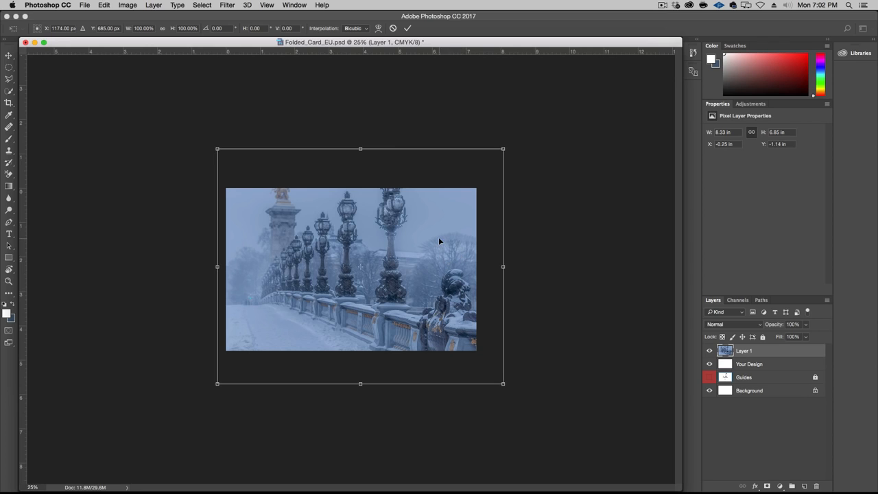
drag(402, 223, 414, 251)
drag(512, 413, 478, 385)
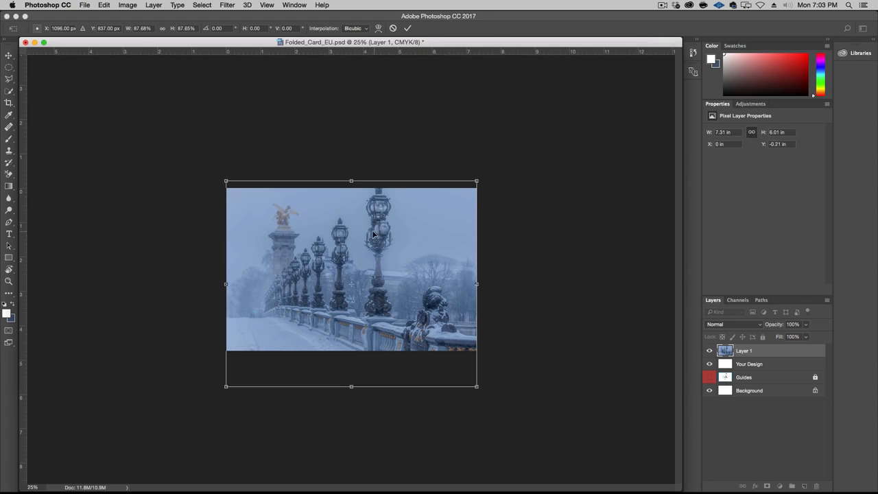
drag(389, 241, 389, 247)
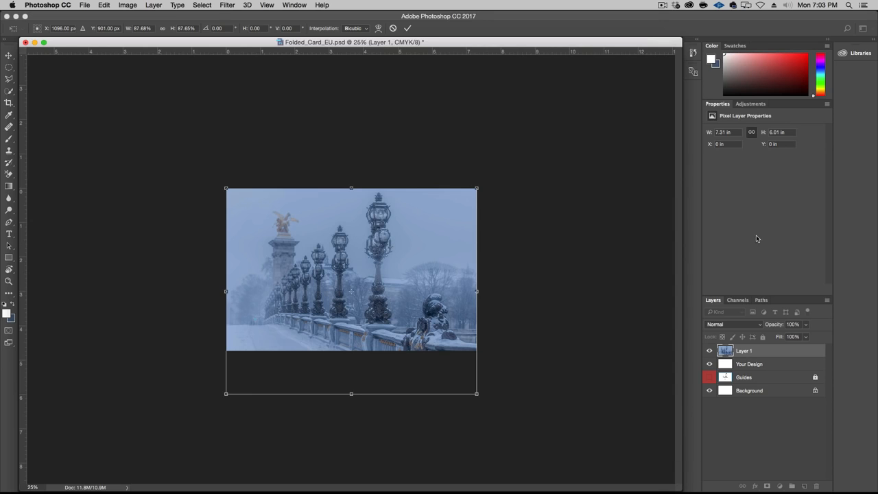
key(Return)
Step: Place the bridge photo layer below the Guides layer, check it against the guides, and leave the guides hidden
click(709, 377)
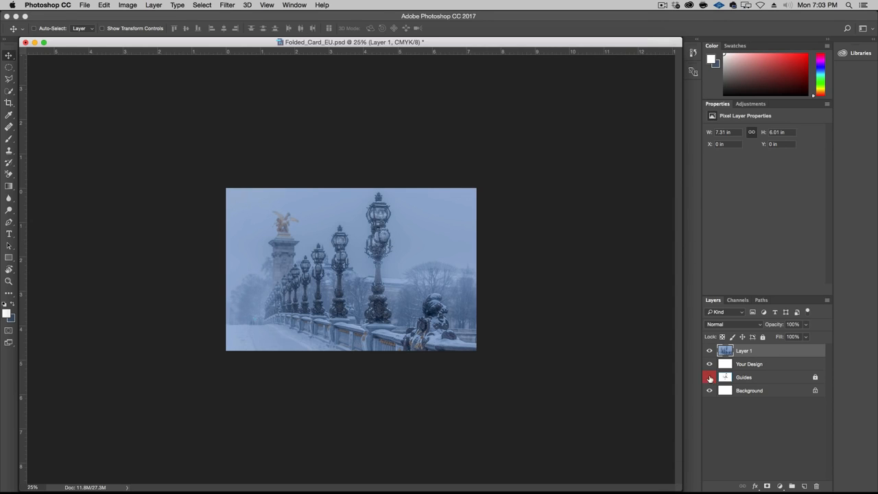
drag(749, 350, 748, 381)
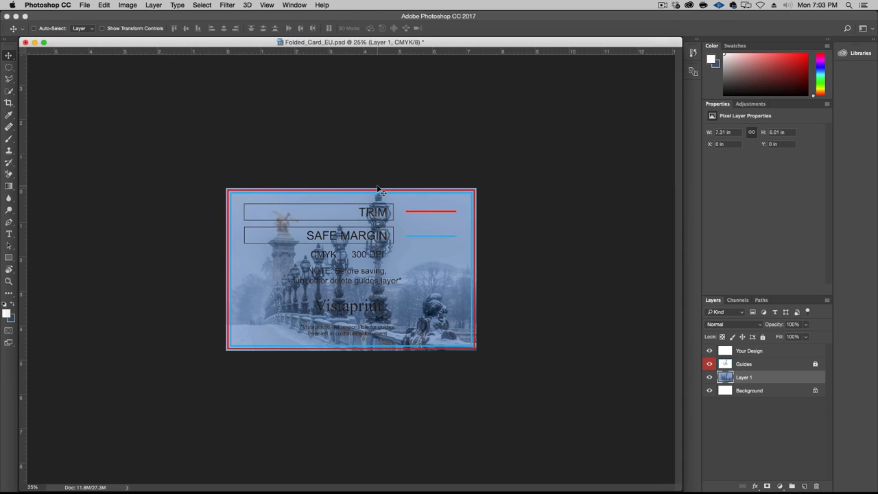
click(710, 364)
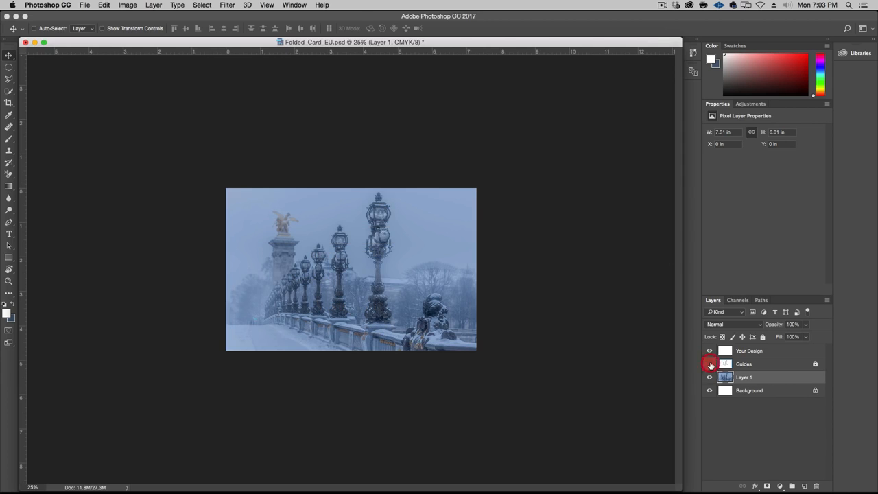
click(710, 364)
click(711, 364)
Step: Duplicate the bridge photo layer, set the copy's blend mode to Overlay, and compare the image with the copy hidden and shown
click(757, 376)
drag(770, 381, 804, 485)
click(742, 324)
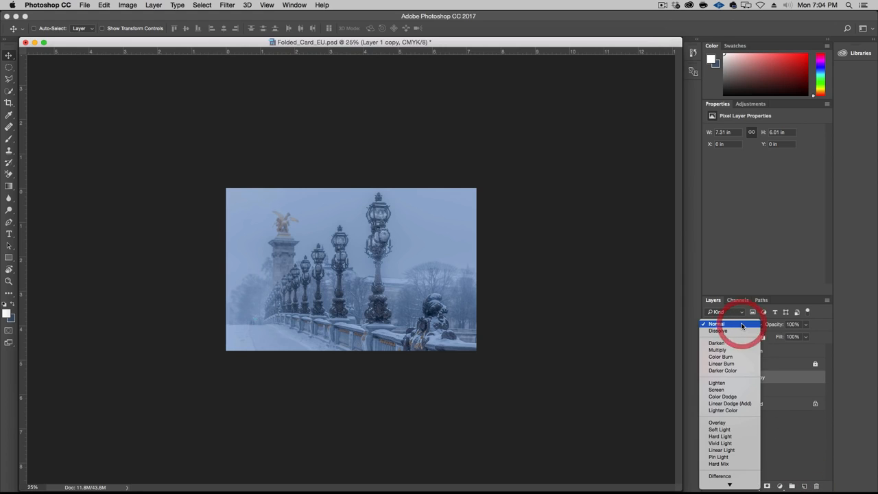
click(744, 423)
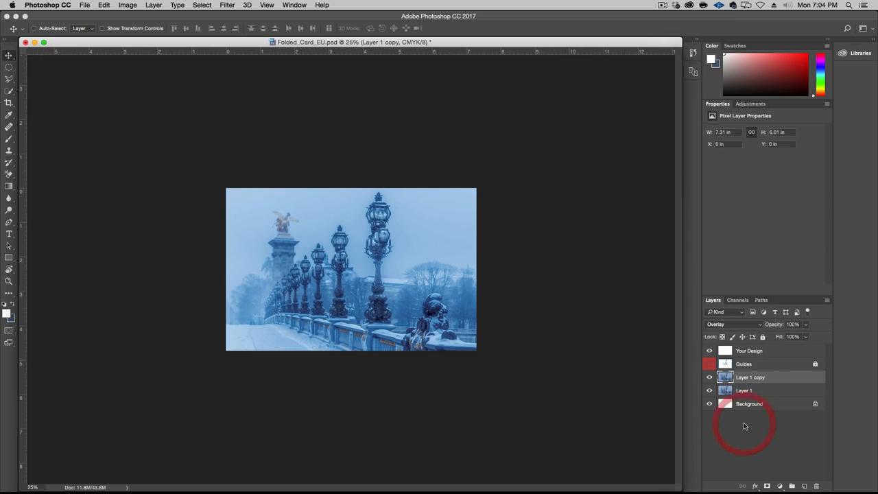
click(710, 380)
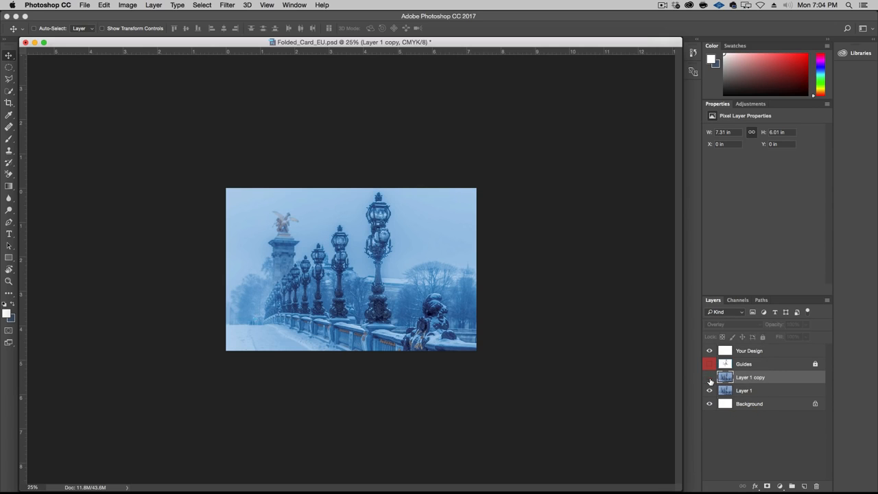
click(710, 379)
click(710, 379)
click(710, 380)
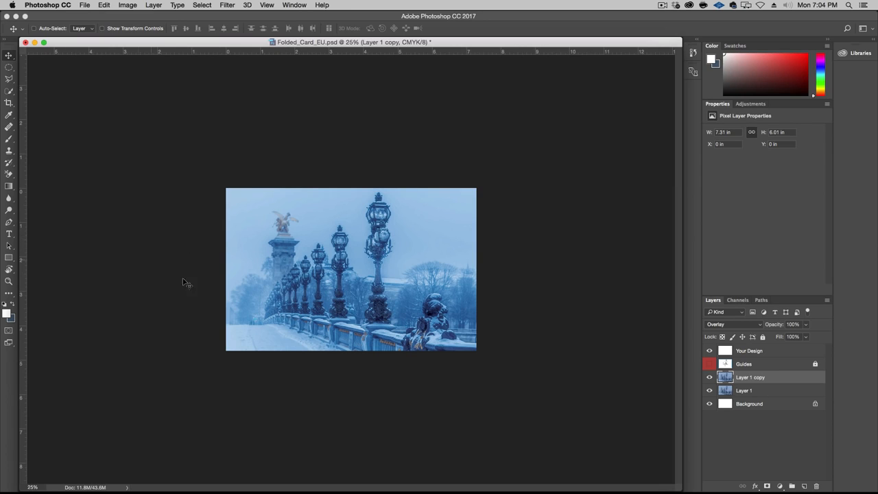
Step: Add white two-line text "Happy Holidays" in 15 pt Myriad Pro to the sky beside the tallest lamppost
key(t)
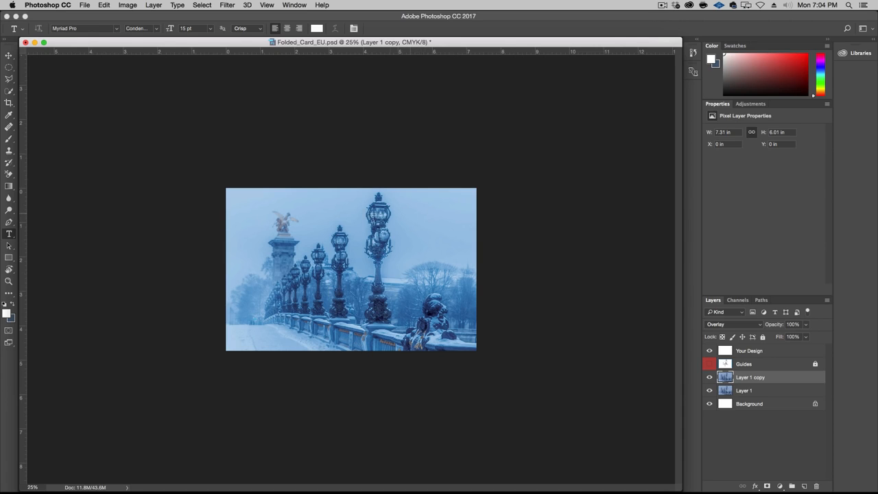
click(414, 216)
text(Appy)
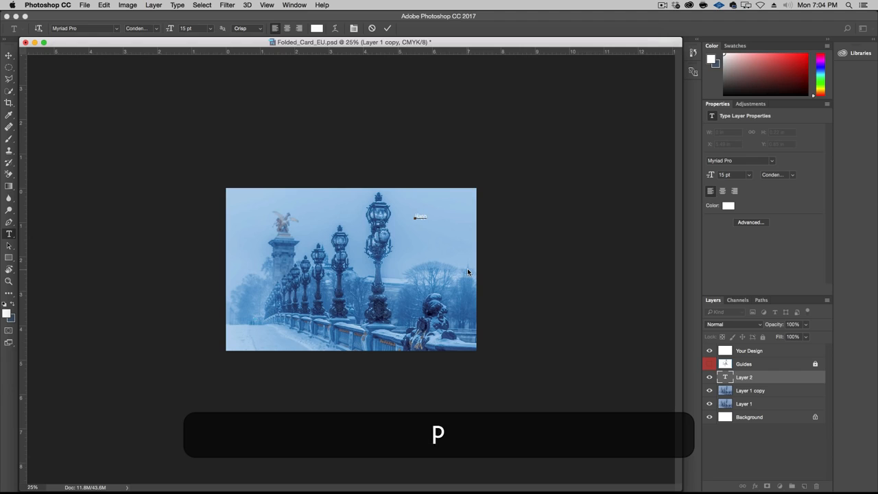
key(Return)
text(Holidays)
click(9, 55)
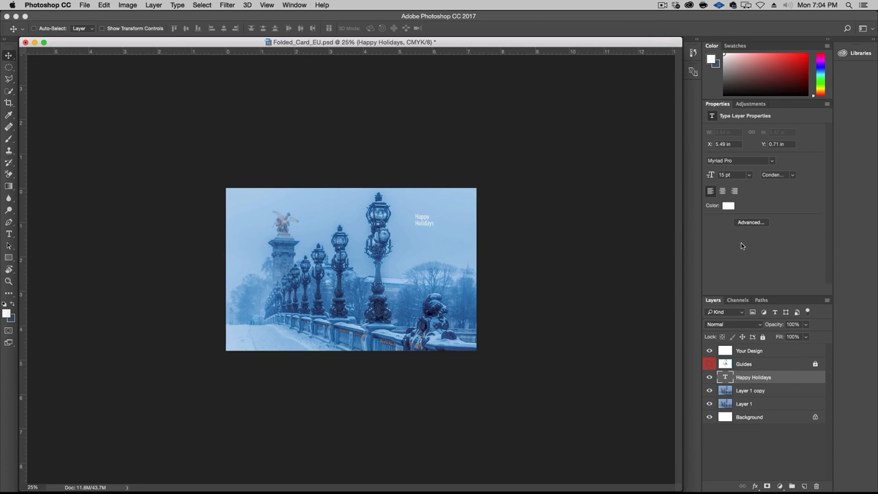
Step: Center-align the two lines of the "Happy Holidays" text
click(294, 5)
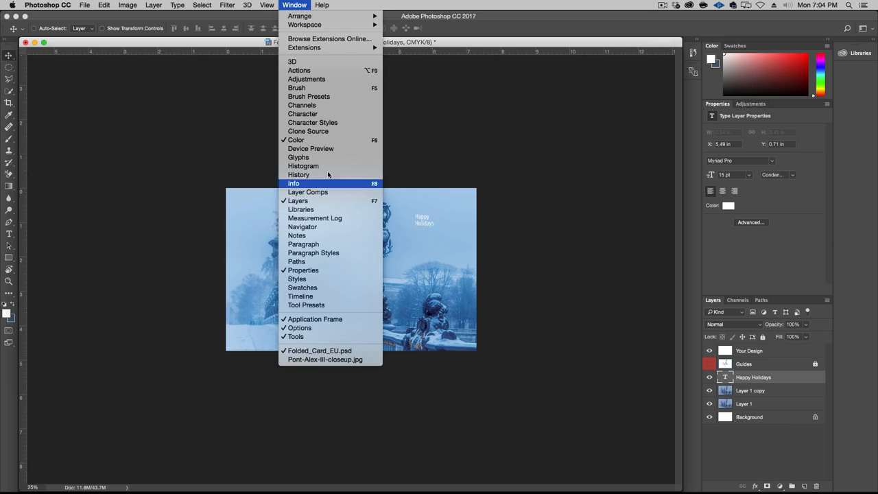
click(326, 113)
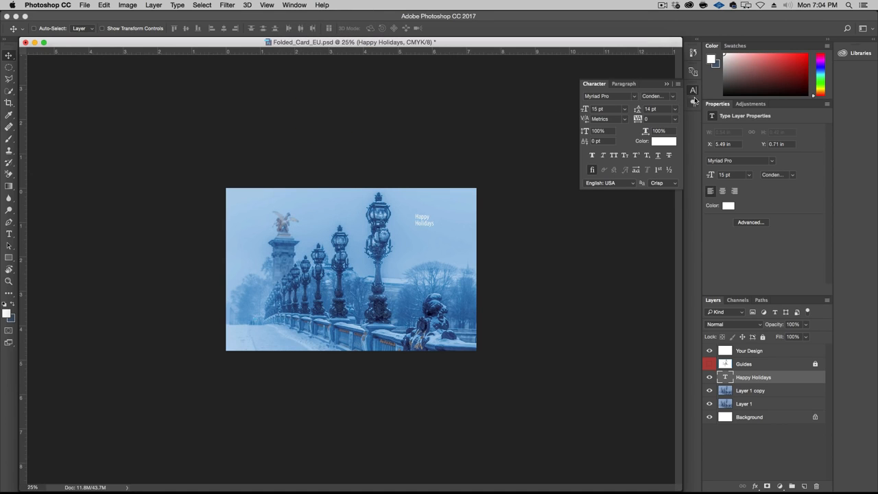
click(693, 101)
click(606, 98)
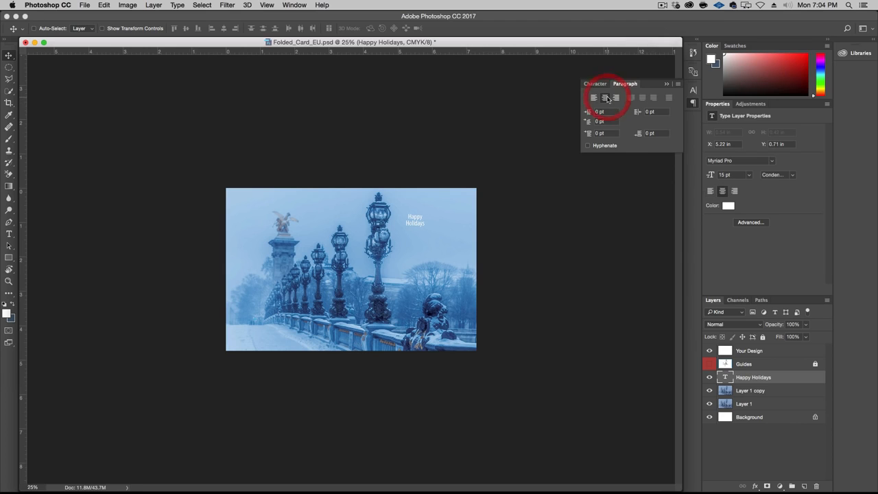
Step: Set the "Happy Holidays" text to Amatic SC Regular, 36 pt, with Auto leading
click(595, 84)
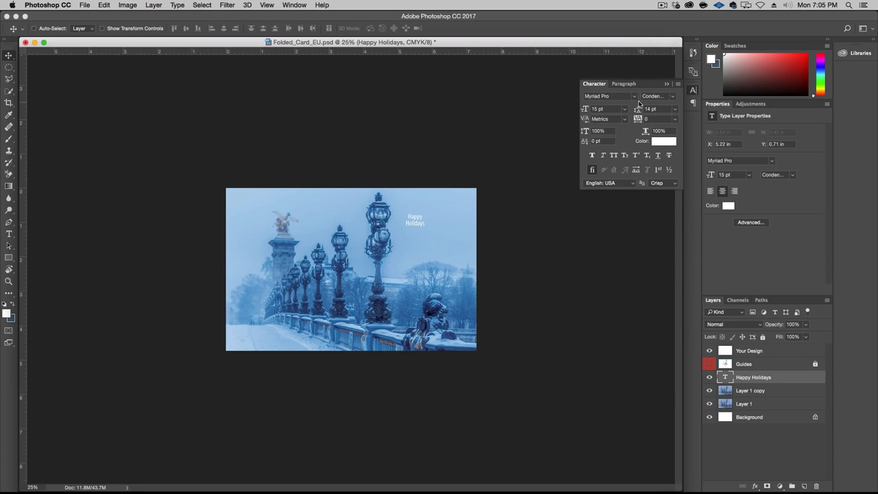
click(635, 96)
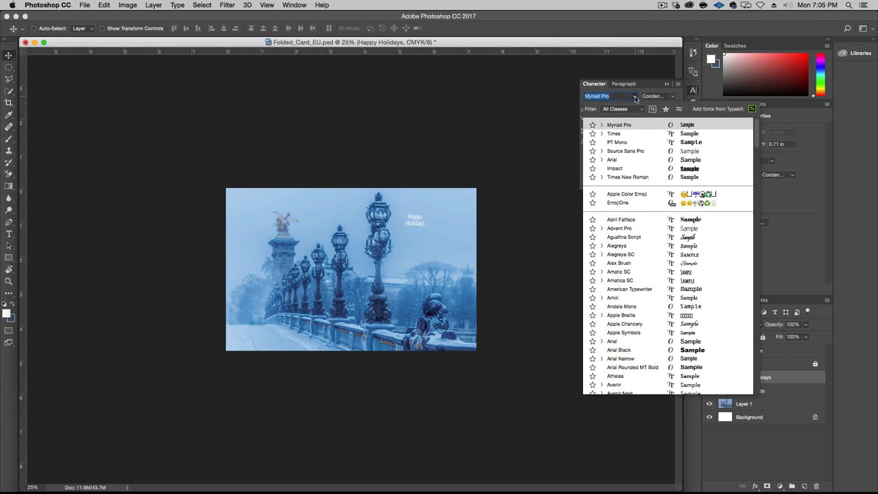
click(643, 272)
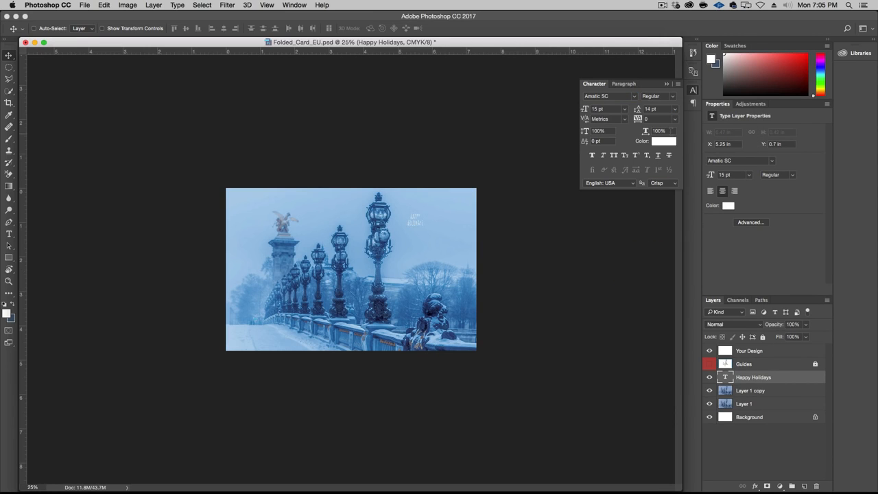
click(624, 110)
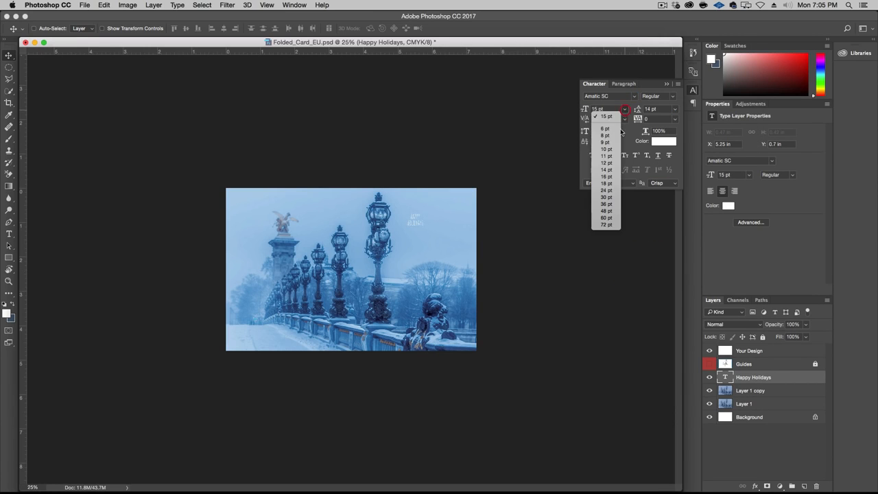
click(614, 204)
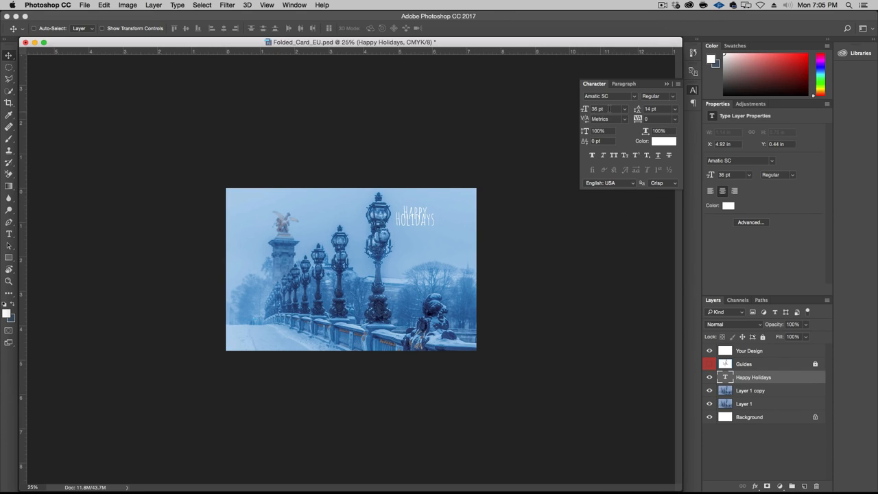
click(675, 110)
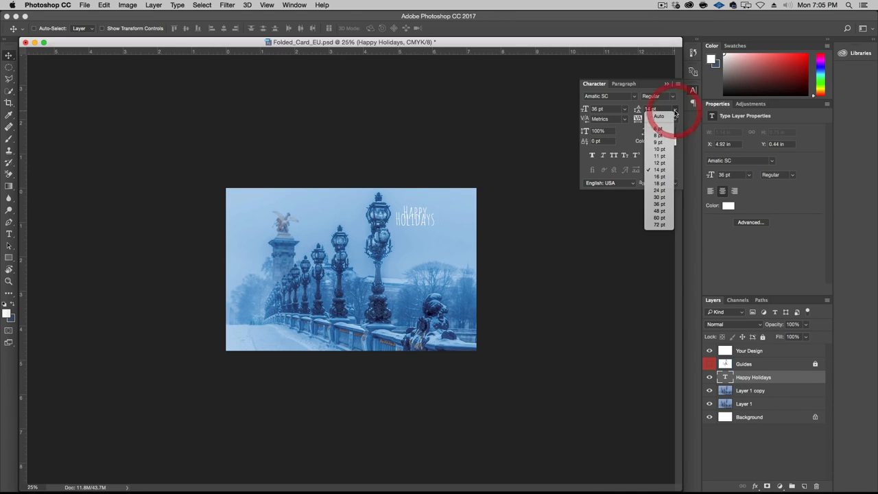
click(666, 118)
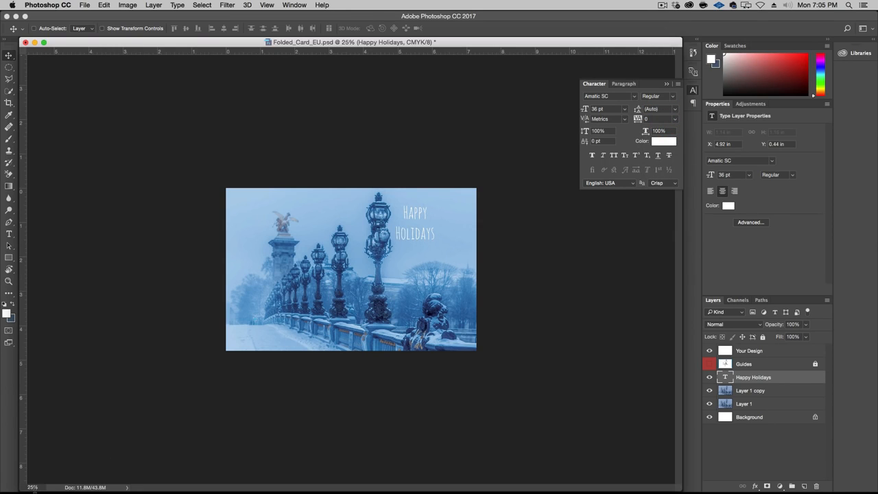
Step: Change the greeting's font style to Bold, keeping Amatic SC as the font
key(alt+super)
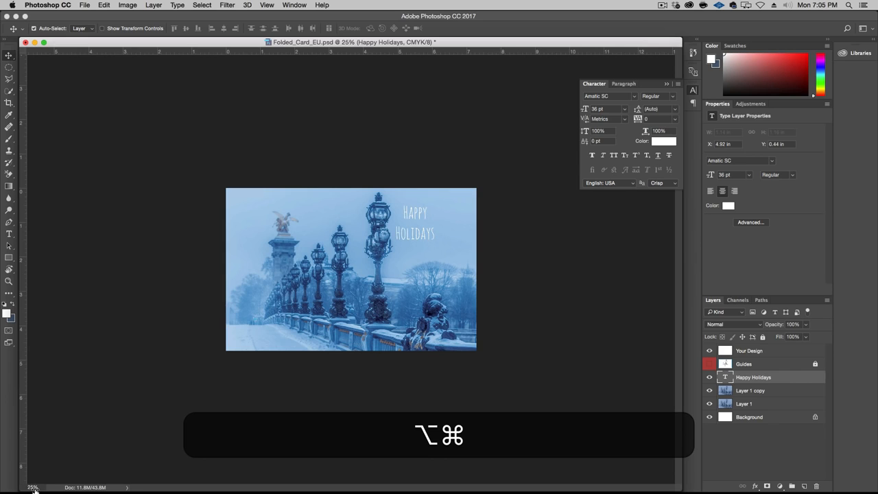
key(alt+super+plus)
key(alt+super+plus)
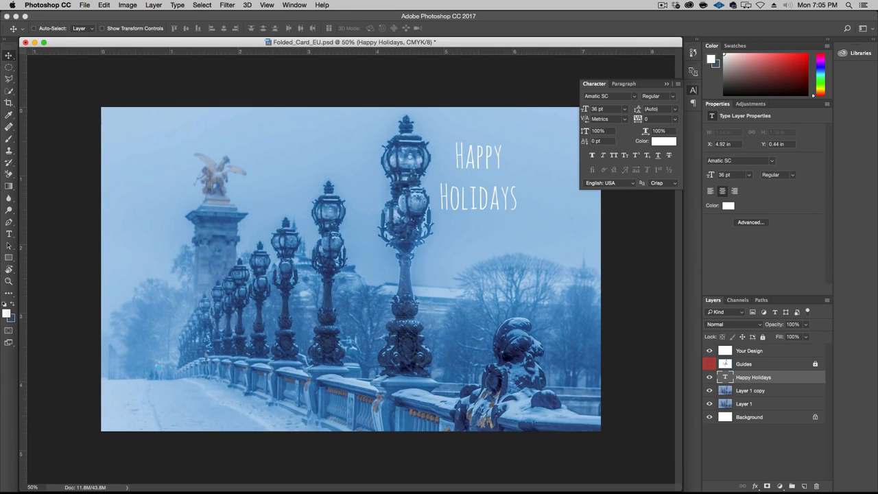
click(673, 96)
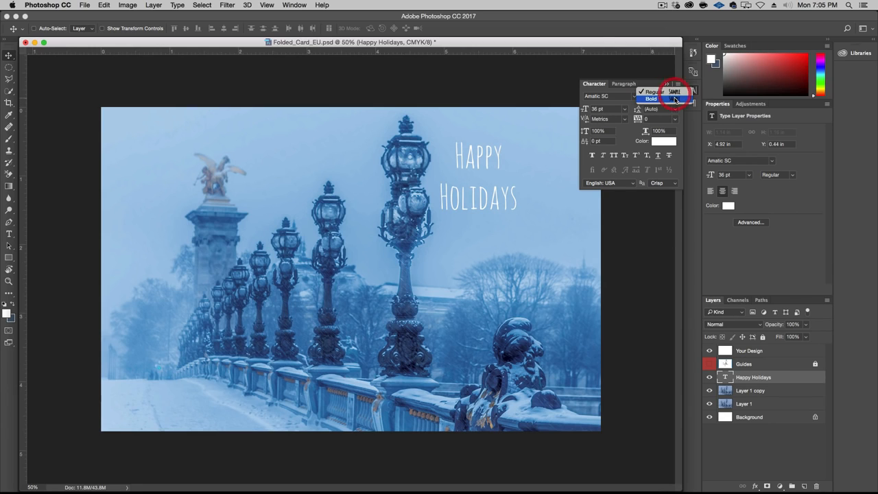
click(674, 100)
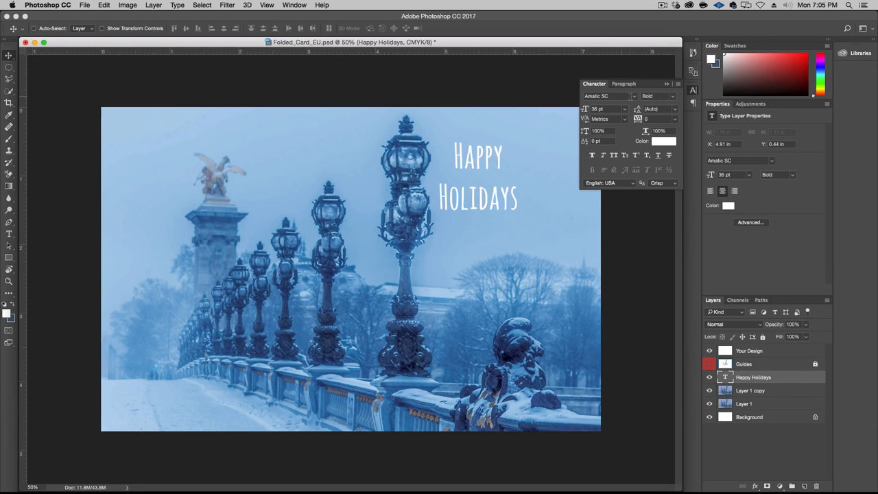
click(635, 97)
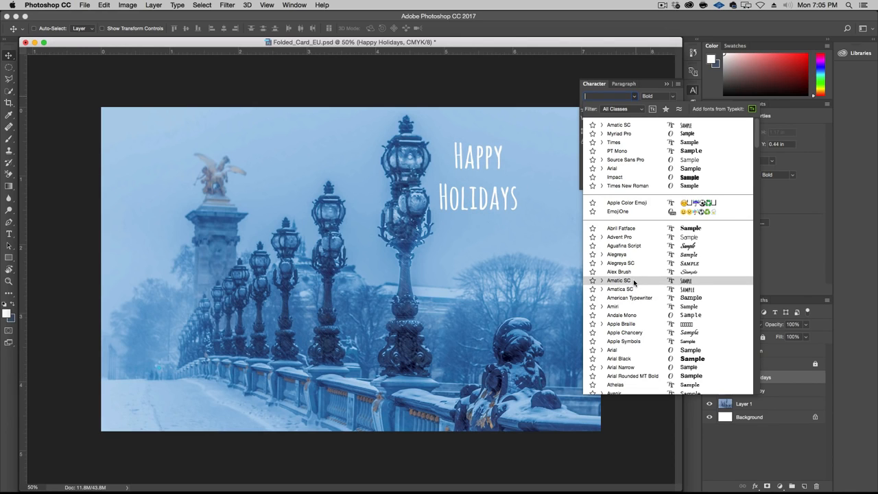
click(619, 281)
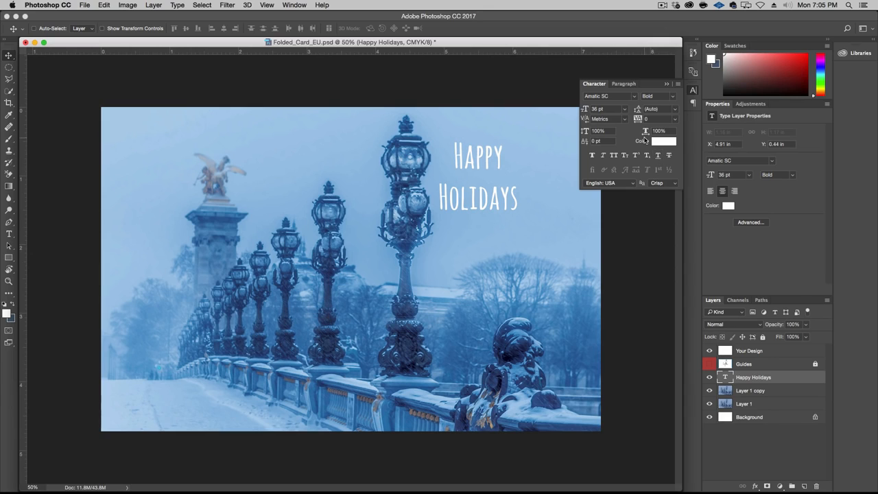
Step: Enlarge the greeting to 48 pt, show the Guides layer, and move the text clear of the lamppost to about X 5.12 in, Y 0.28 in
click(625, 110)
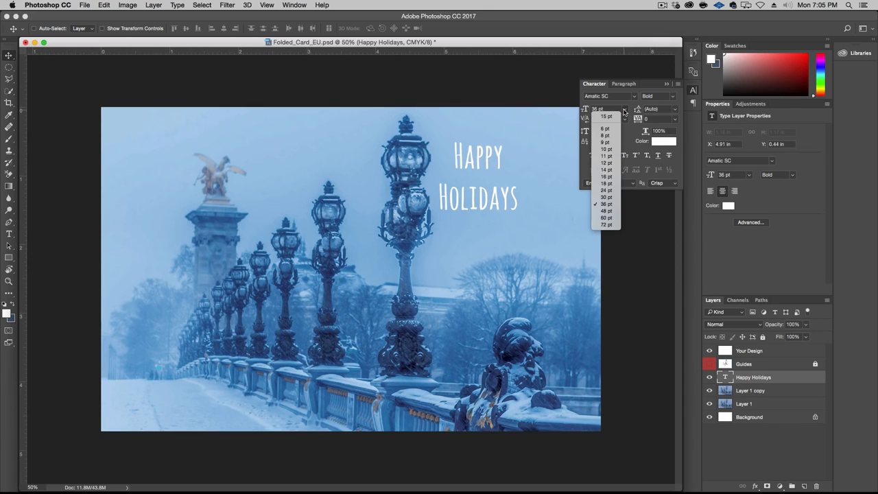
click(614, 211)
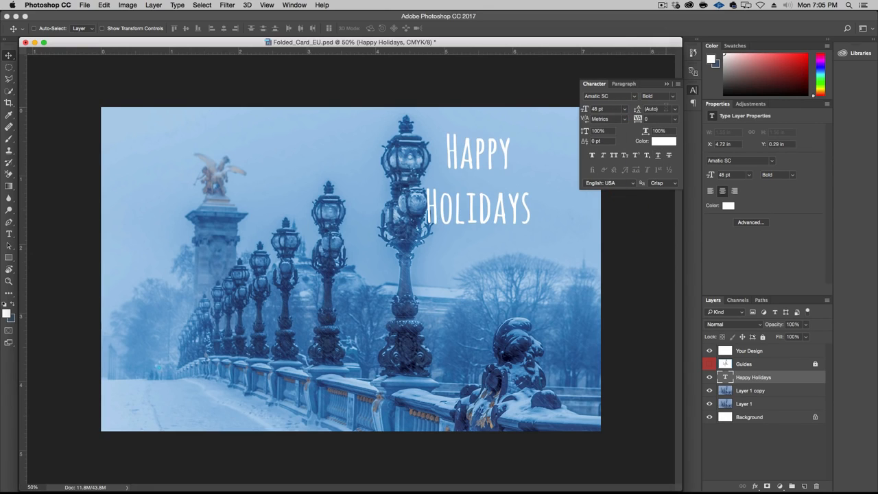
mouse_move(509, 159)
mouse_down()
mouse_move(527, 146)
mouse_move(520, 149)
mouse_up()
click(710, 364)
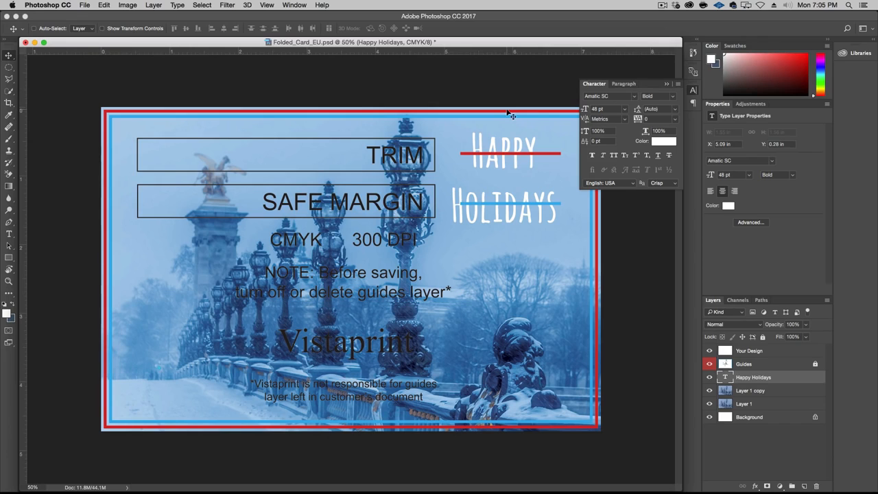
click(459, 158)
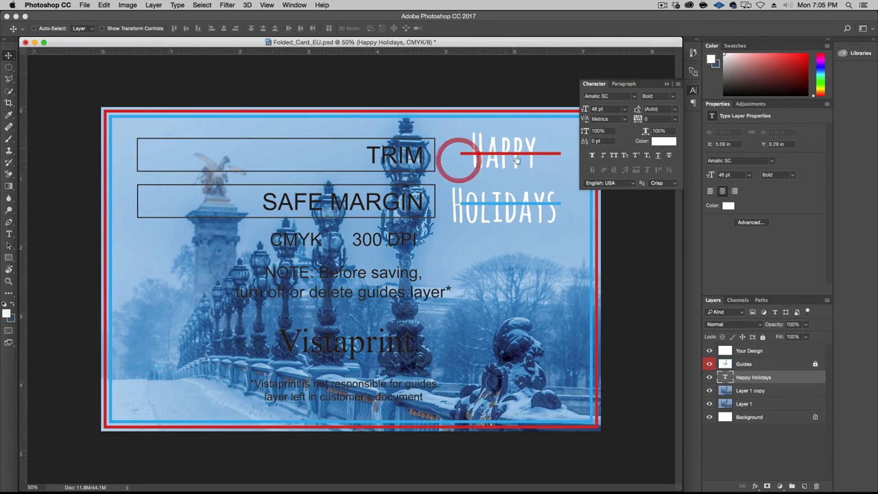
drag(519, 175, 500, 180)
Step: Set the greeting's font size to 60 pt and its font style to Regular
click(624, 109)
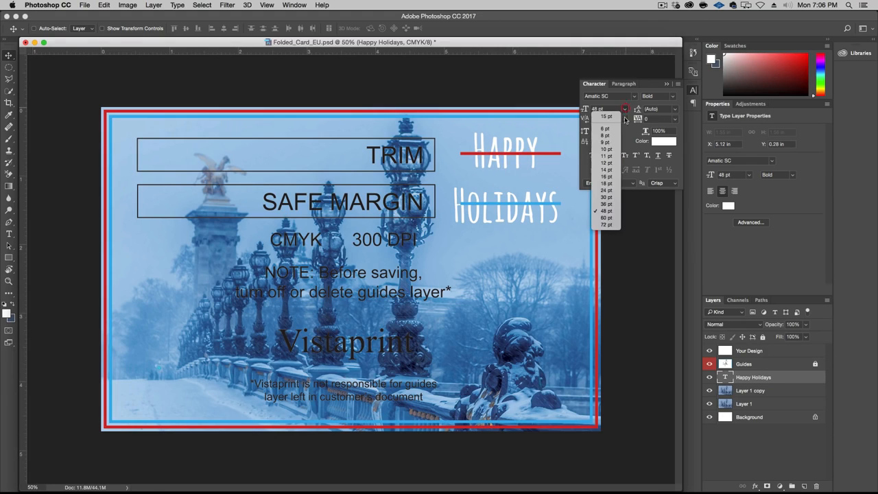
click(608, 219)
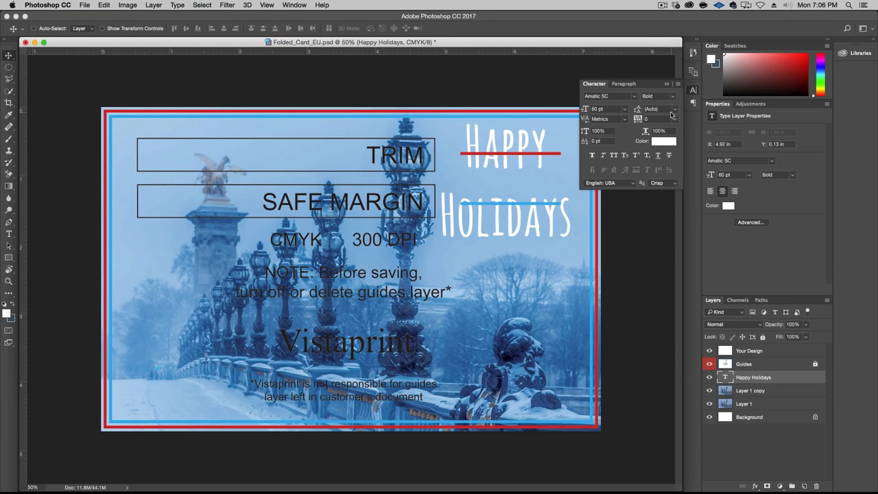
key(super+Tab)
click(11, 146)
click(672, 101)
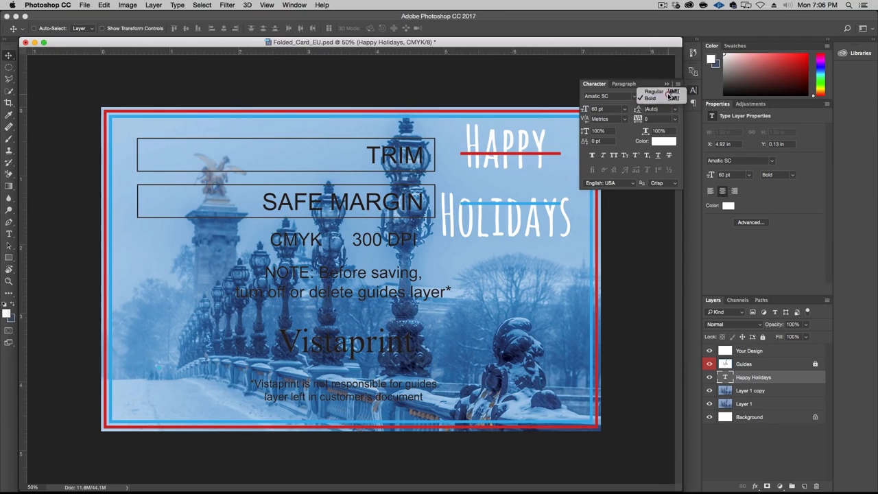
click(669, 96)
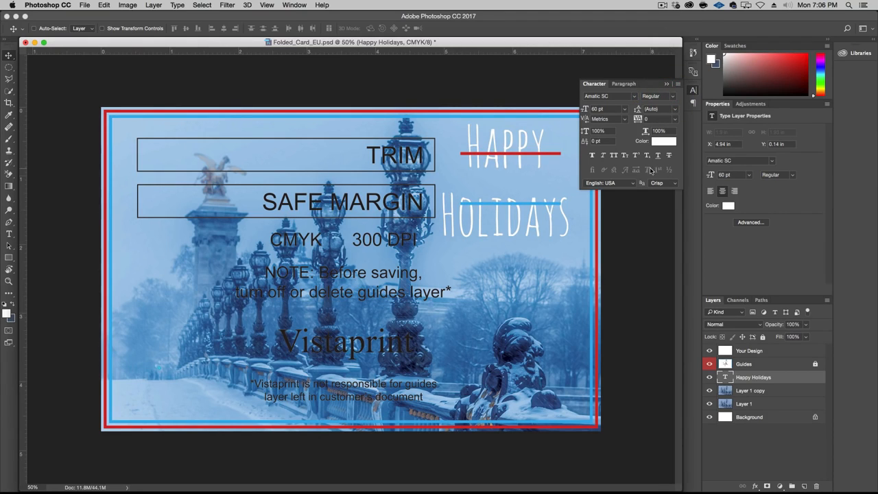
Step: Tighten the greeting's tracking to -25 and its leading to 48 pt
click(675, 119)
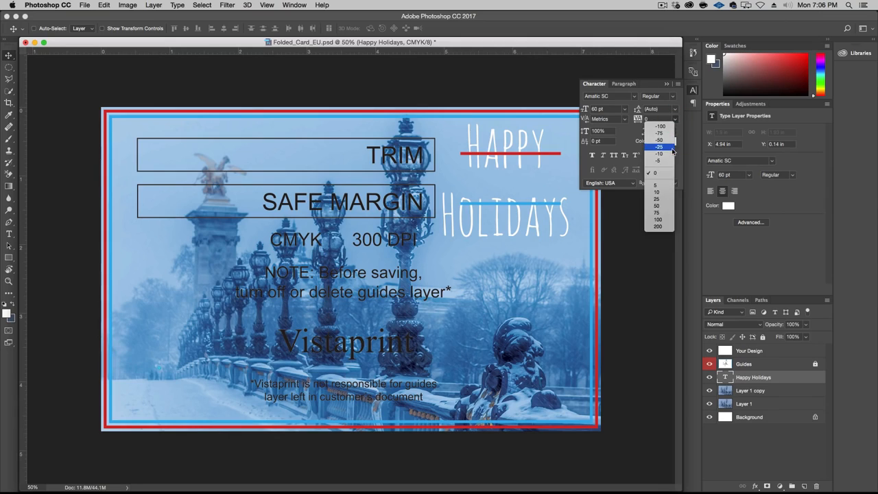
click(671, 151)
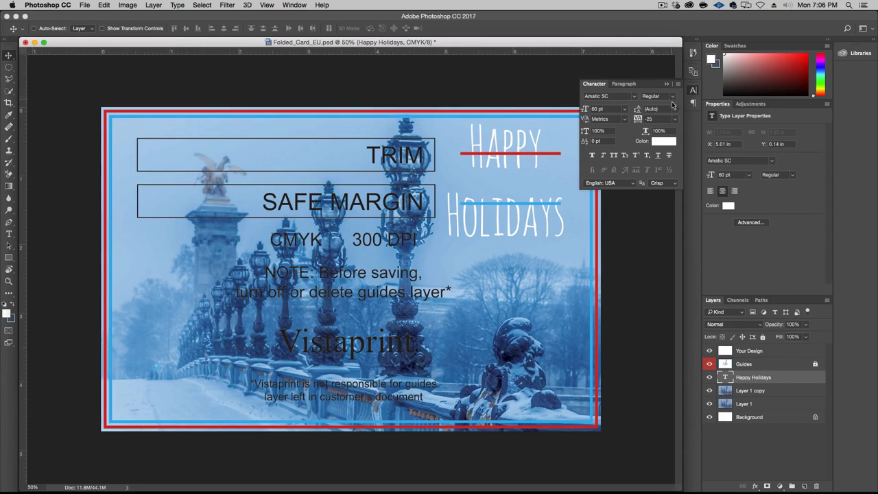
click(675, 111)
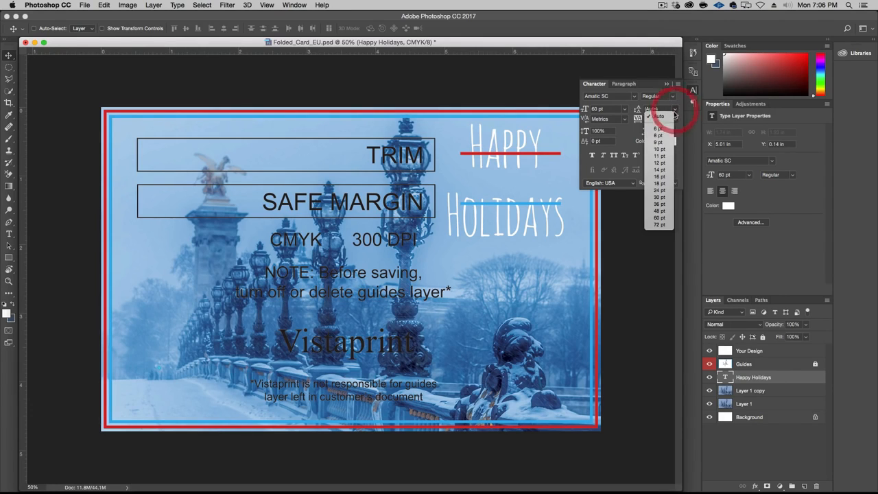
click(663, 210)
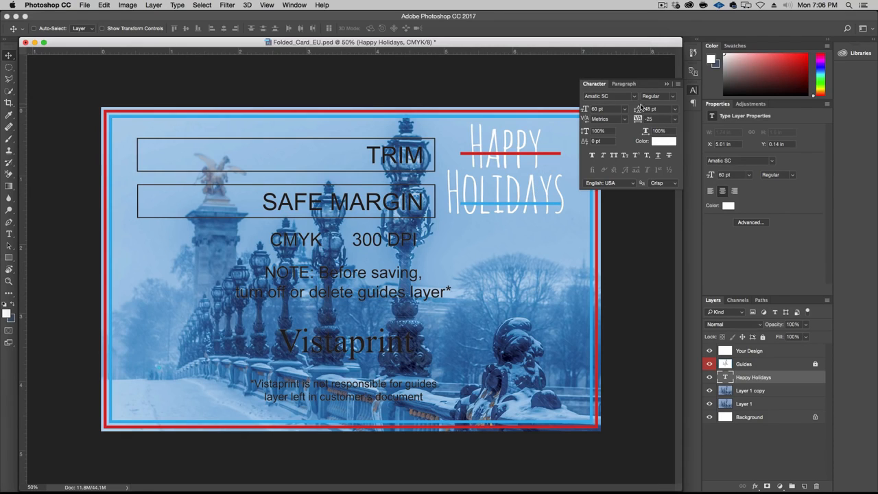
Step: Hide the guides, undock the Character panel away from the text, and reposition the greeting to about X 5.13 in, Y 0.29 in
drag(529, 184, 539, 193)
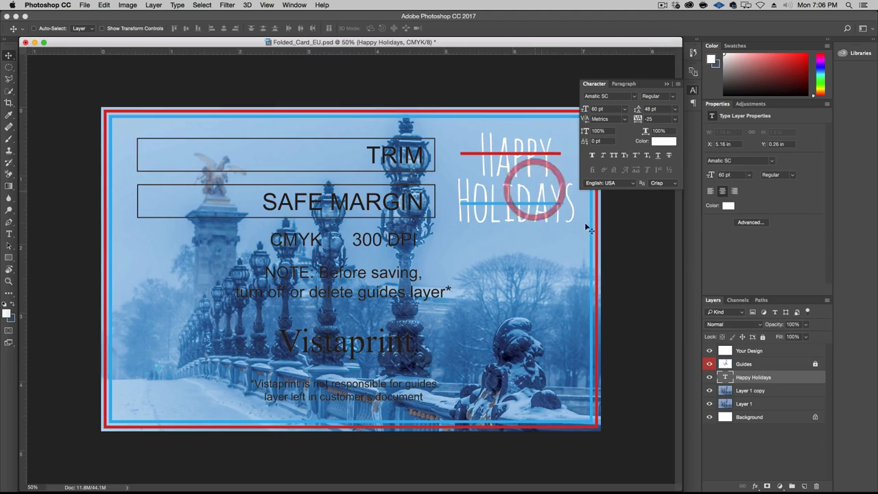
click(709, 364)
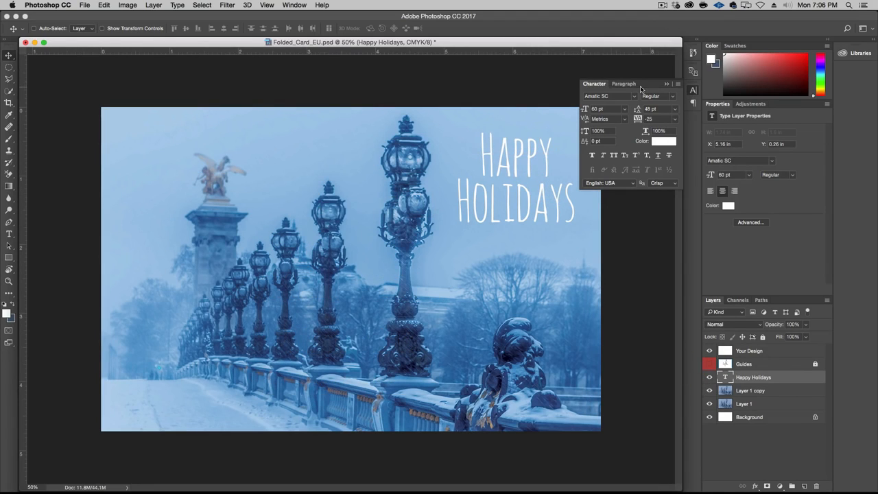
drag(664, 88, 639, 310)
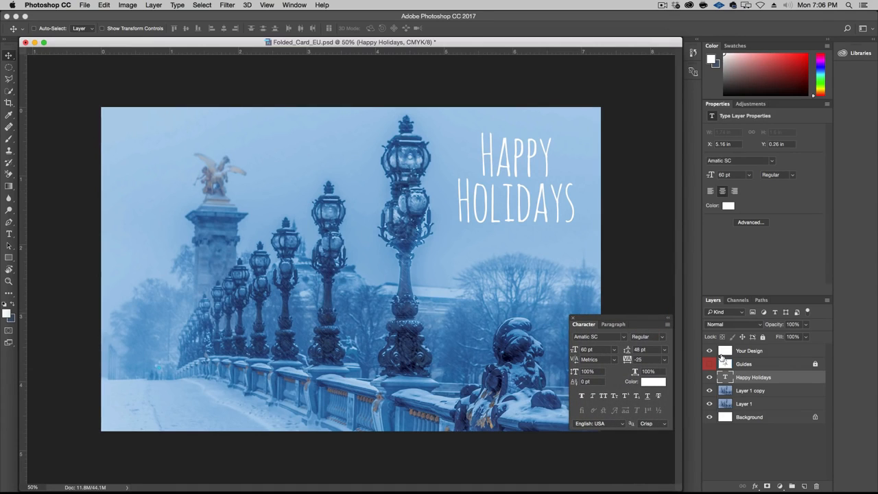
drag(518, 214, 515, 217)
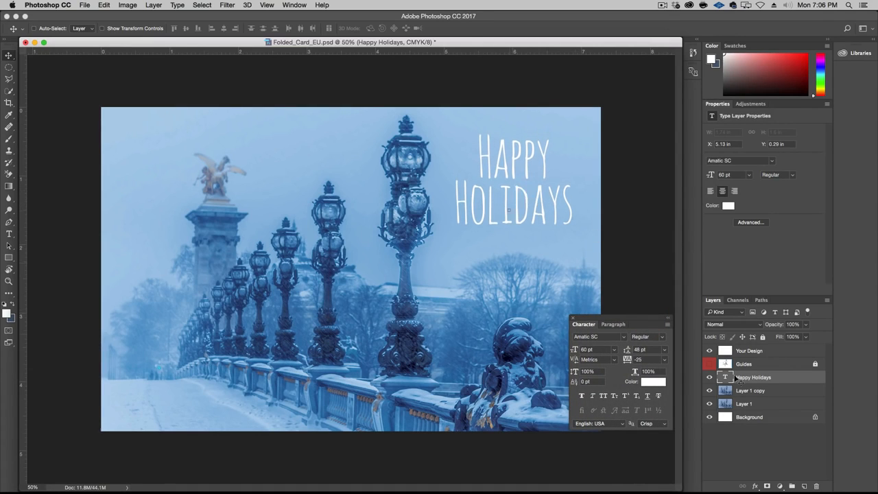
Step: Show the Guides layer and draw a rectangular marquee selection along the red trim line around the card
click(710, 364)
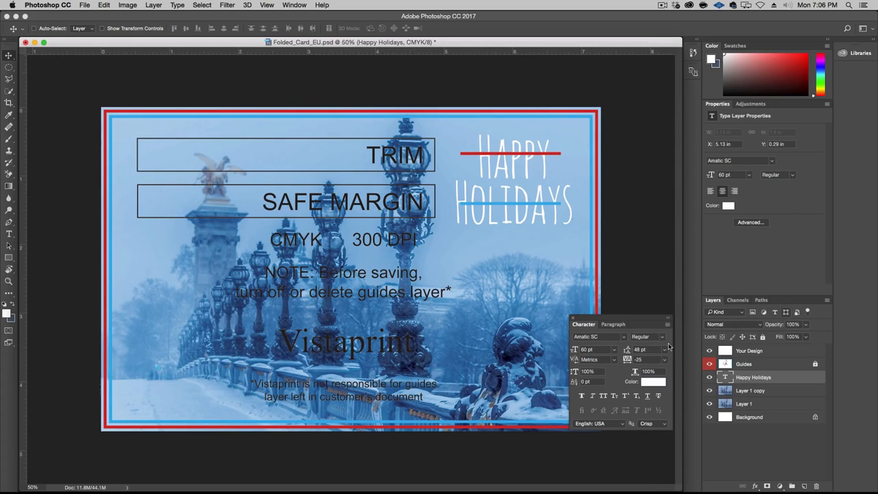
click(9, 67)
click(27, 67)
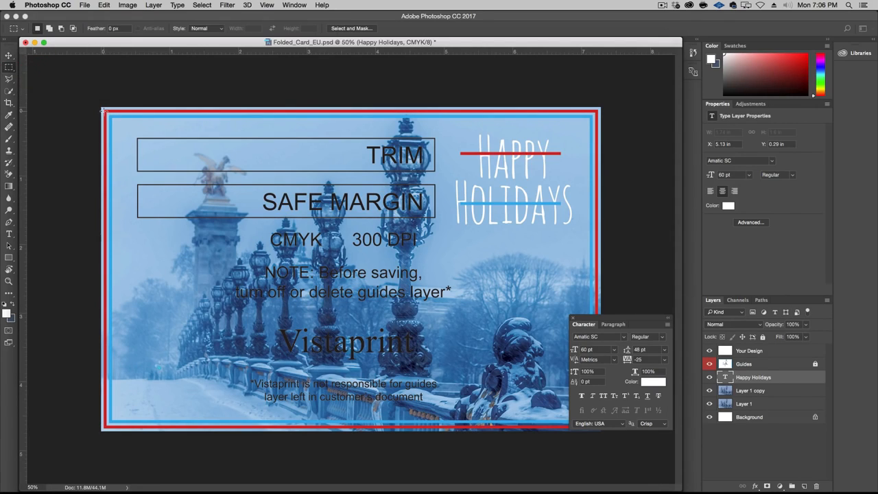
drag(105, 112, 589, 423)
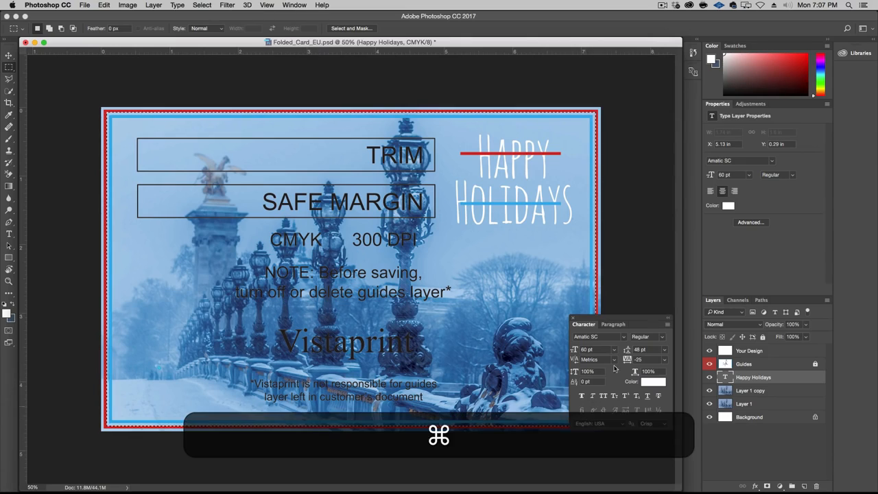
Step: Redraw the rectangular marquee selection along the red trim line and add a new layer above Your Design
key(super+d)
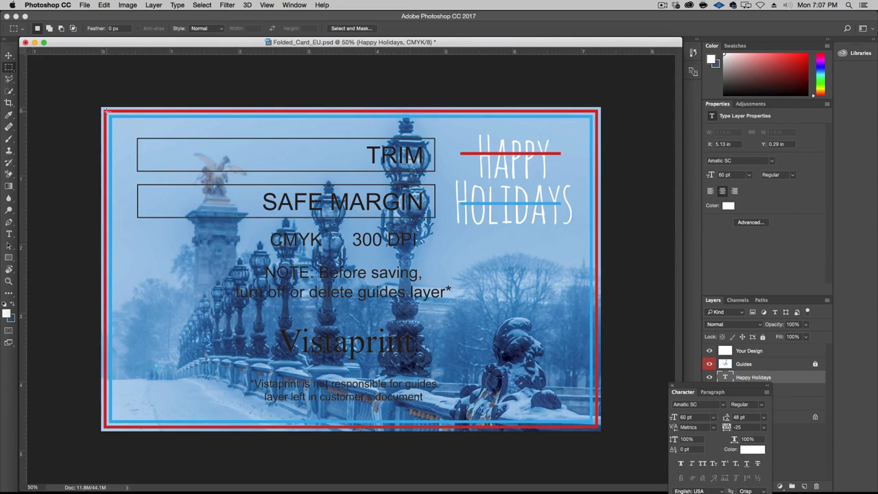
drag(105, 112, 599, 426)
click(782, 353)
click(802, 485)
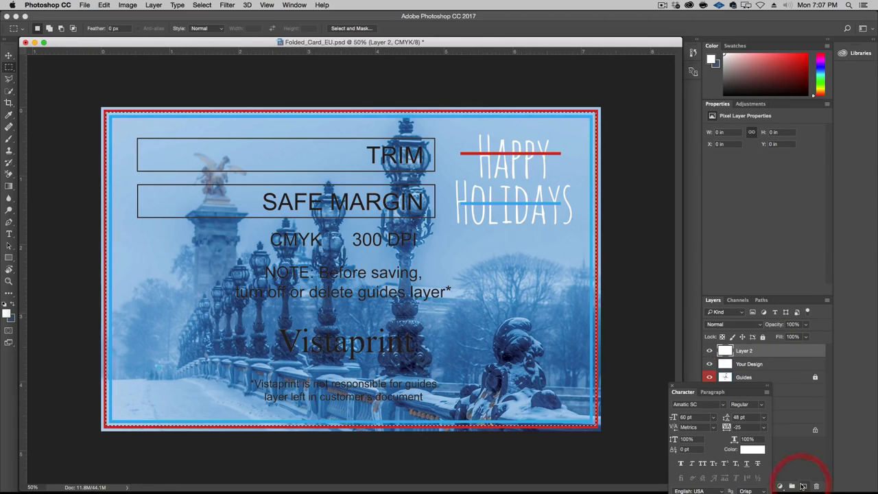
Step: Invert the selection to the area outside the trim line and sample the dark gray workspace background as the foreground color
click(157, 5)
mouse_move(194, 4)
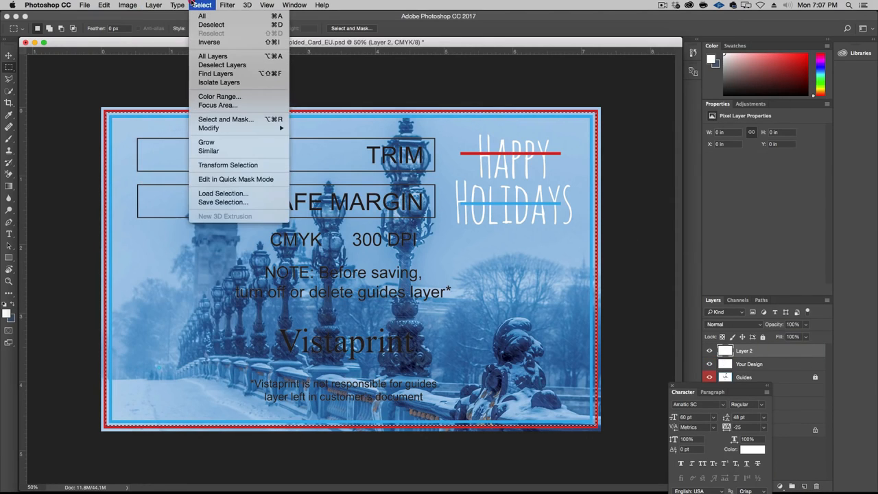
click(205, 41)
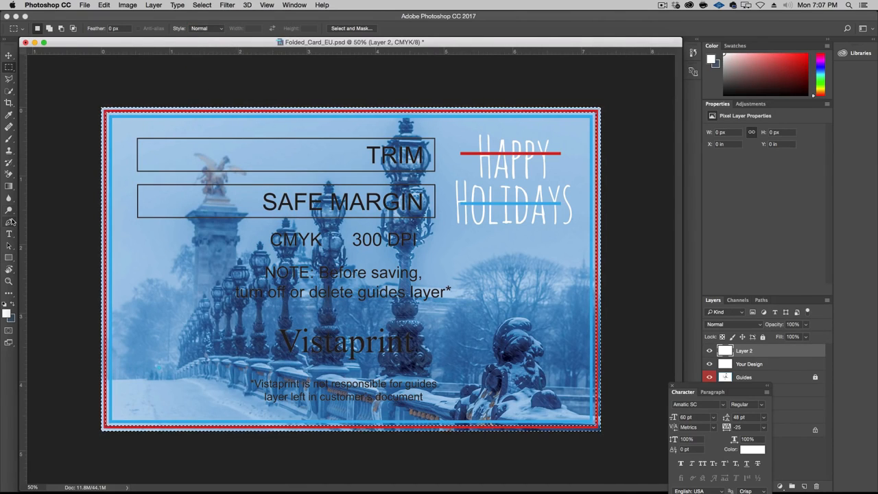
key(i)
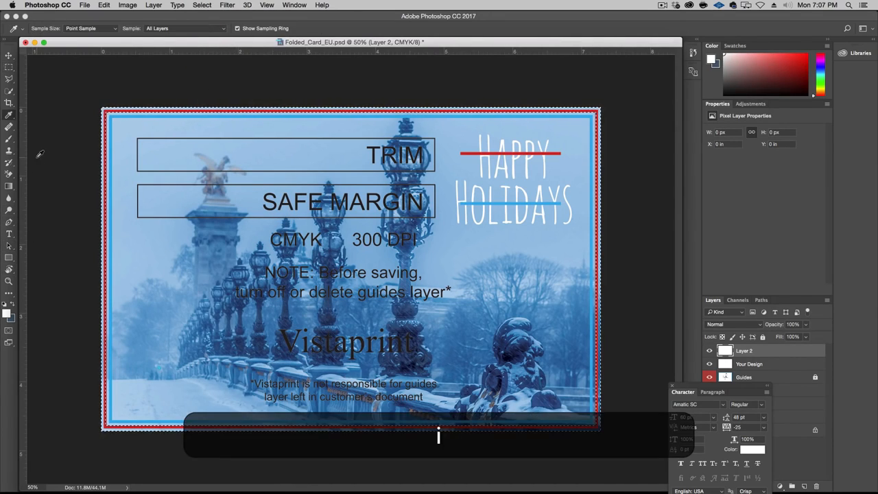
click(61, 115)
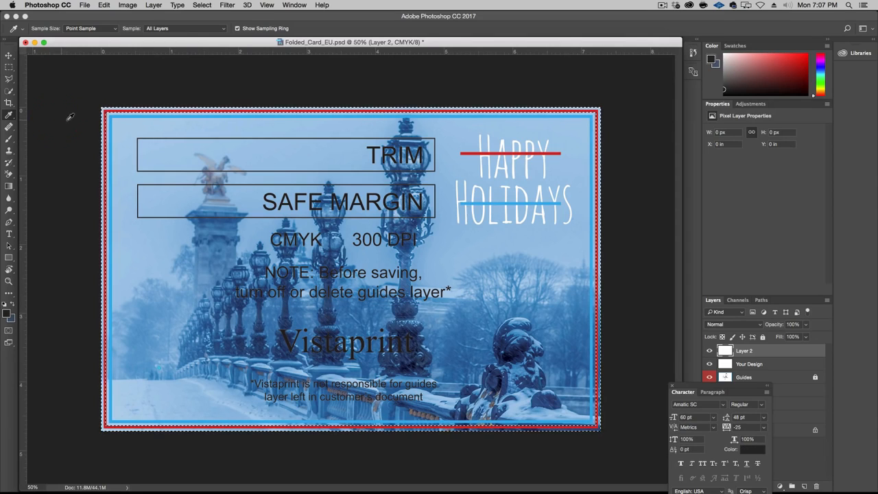
Step: Fill the selected outer border on Layer 2 with the sampled dark gray at 100% opacity and deselect
click(104, 5)
click(151, 159)
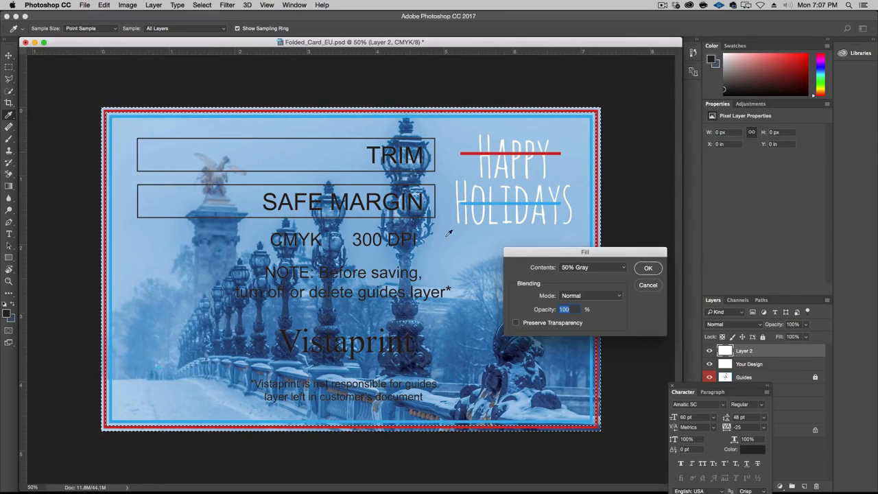
click(590, 268)
click(569, 200)
click(648, 267)
click(9, 55)
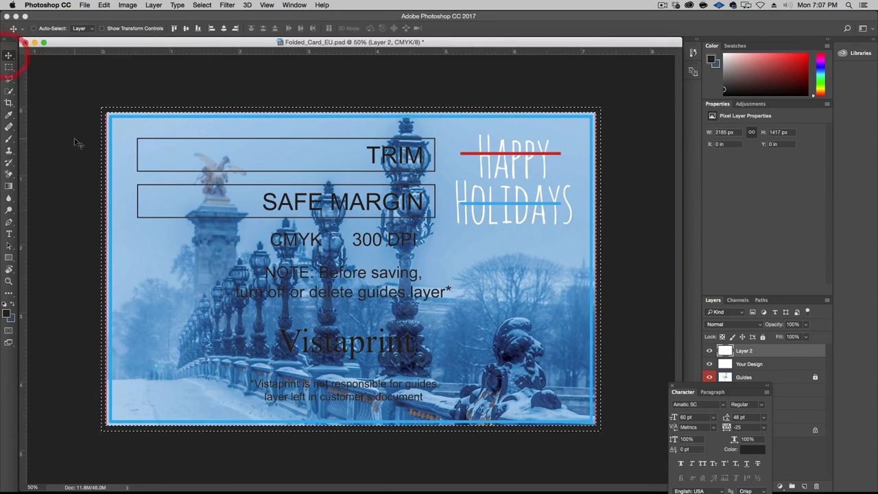
click(209, 4)
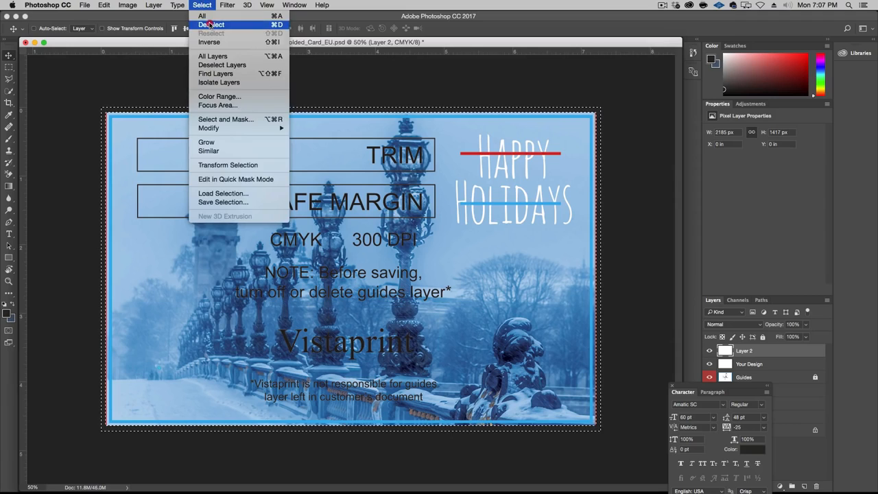
click(208, 25)
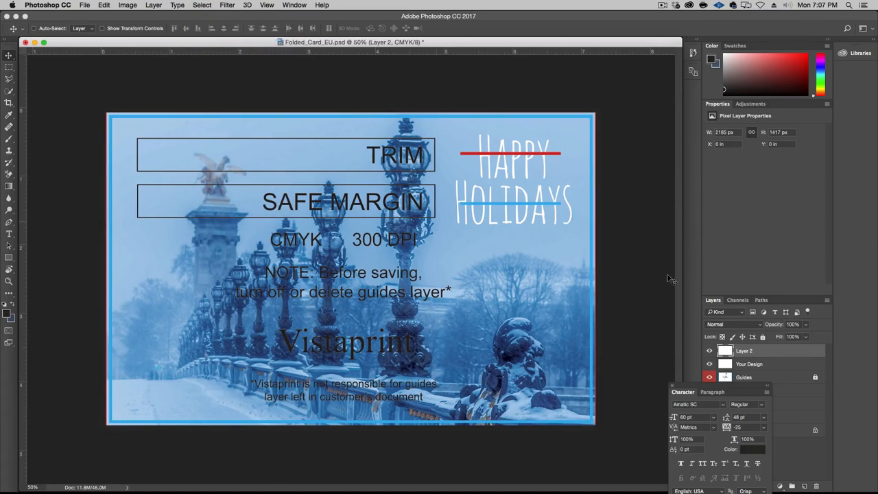
Step: Toggle Layer 2's visibility to compare the card with and without the dark border covering the bleed
click(710, 350)
click(709, 351)
click(709, 351)
click(709, 351)
click(709, 351)
click(709, 352)
click(709, 351)
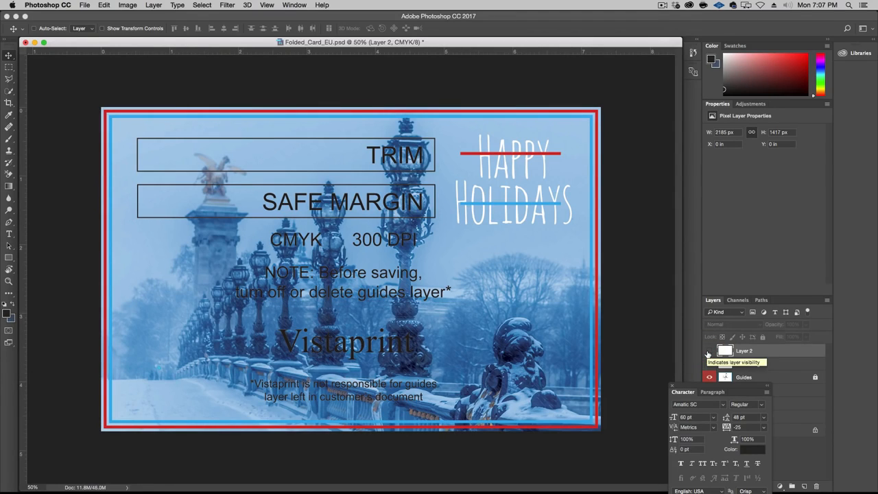
click(708, 351)
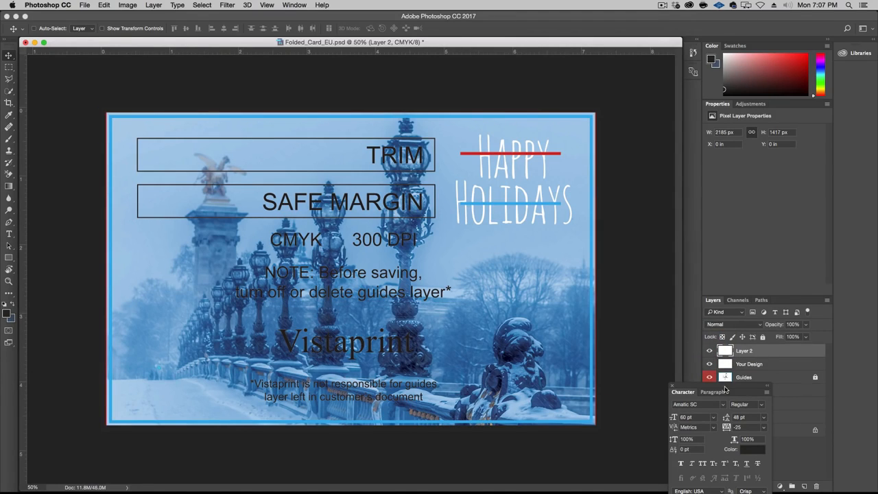
Step: Move the Character panel off the layer list and hide the Guides layer
drag(723, 390, 573, 409)
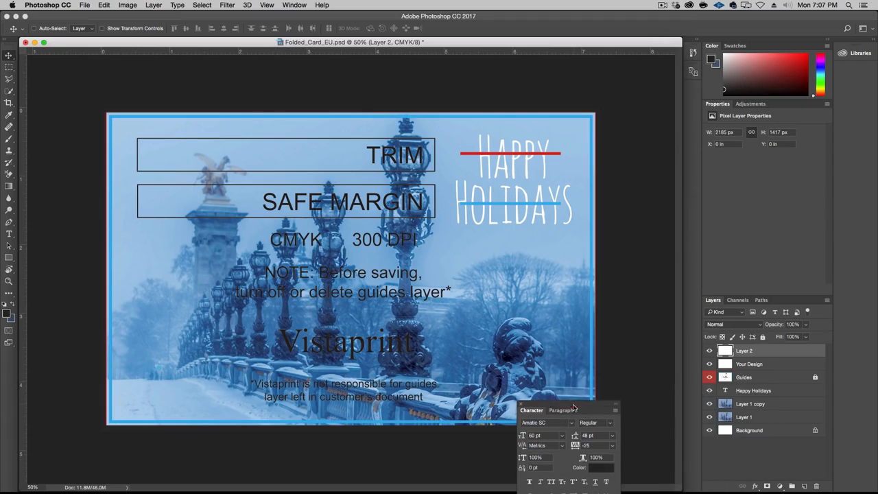
click(710, 377)
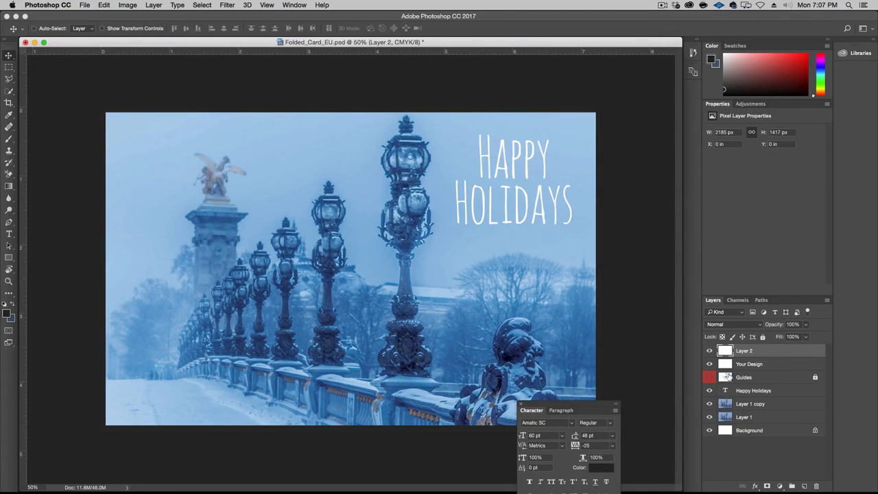
Step: Reposition the Happy Holidays text to about X 5.11 in, Y 0.3 in within the trimmed card
click(755, 390)
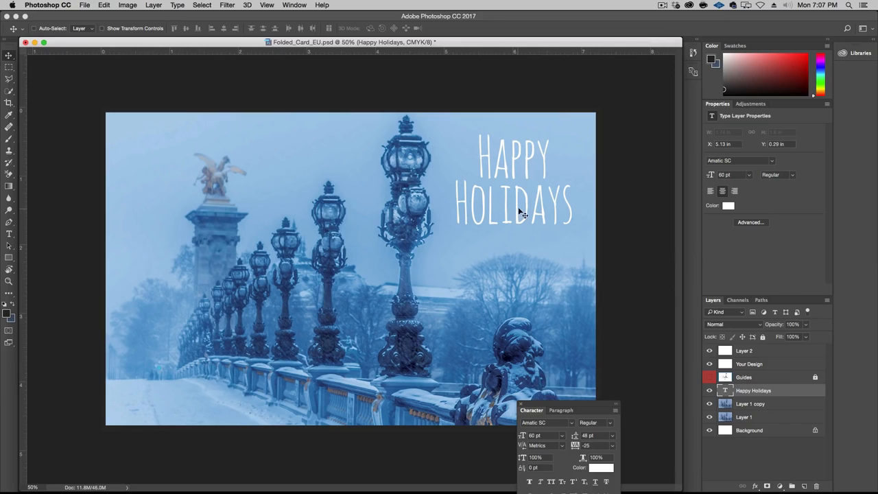
drag(513, 214, 522, 203)
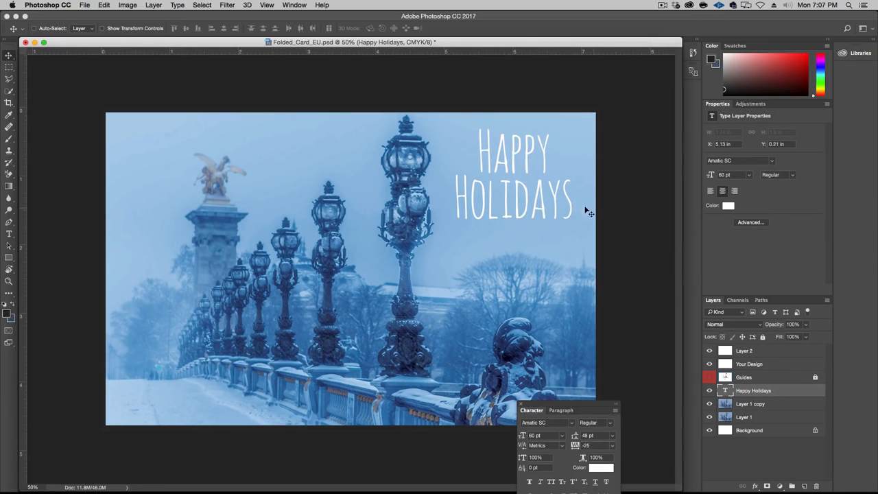
drag(530, 149, 529, 158)
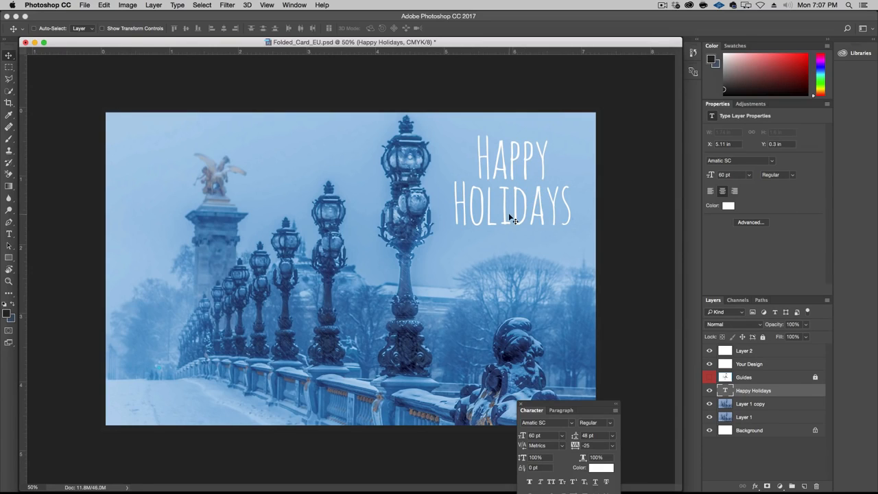
Step: Add an Outer Glow layer style to the Happy Holidays text with Normal blend mode and a size of 24 px
double_click(789, 393)
drag(497, 141, 734, 206)
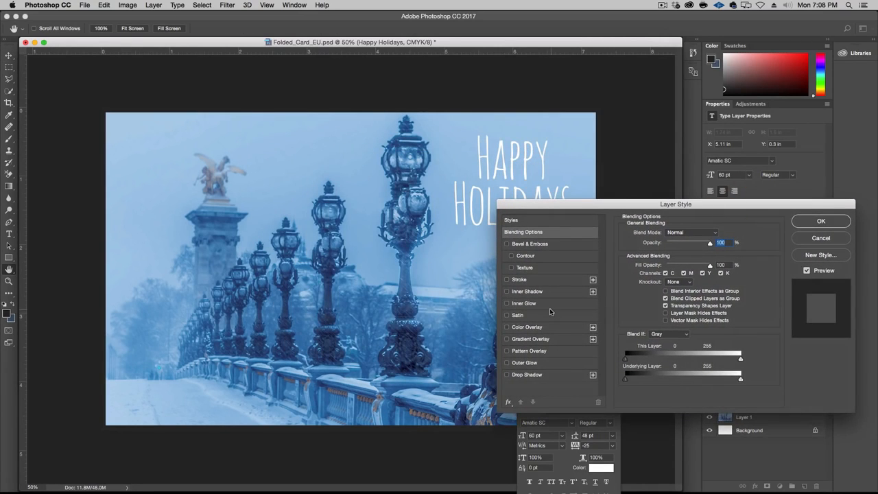
click(538, 363)
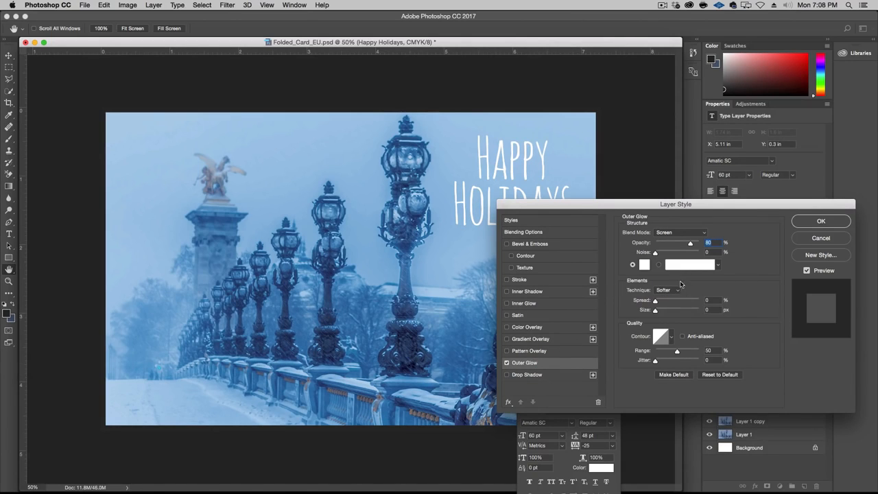
click(700, 233)
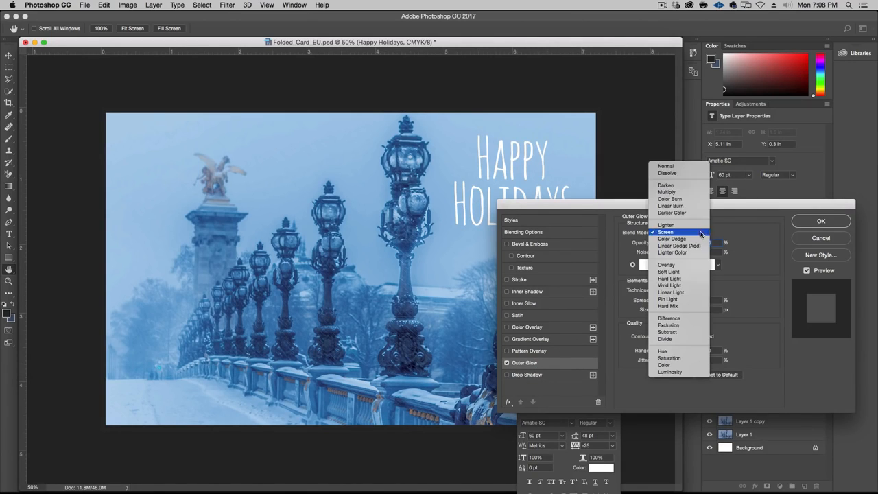
click(665, 166)
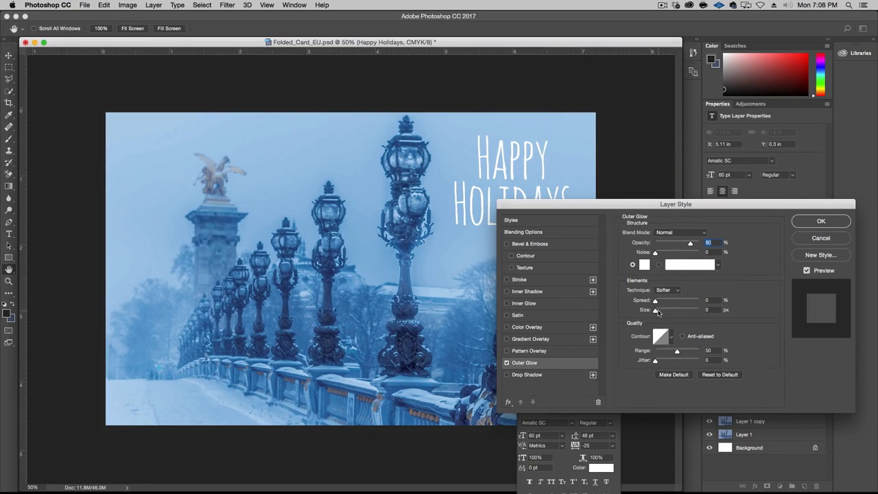
drag(656, 310, 663, 312)
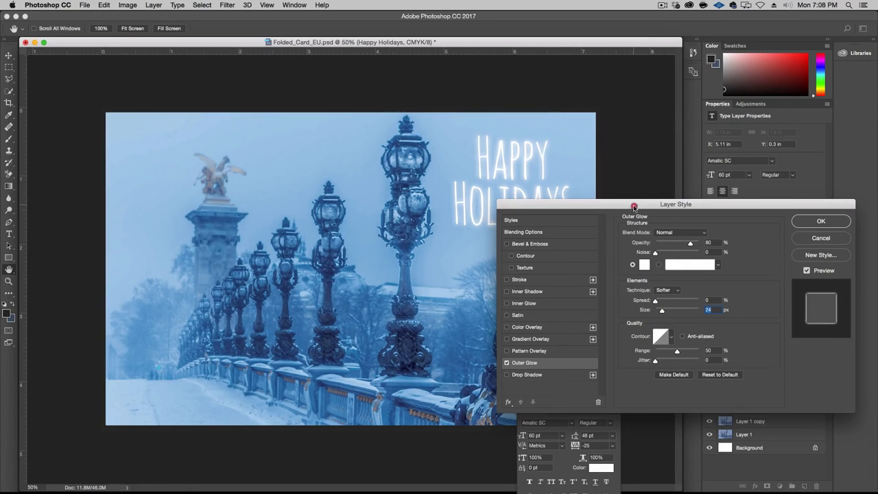
Step: Move the Layer Style dialog clear of the greeting and apply the outer glow with size 18 px and opacity 75%
drag(636, 204, 593, 260)
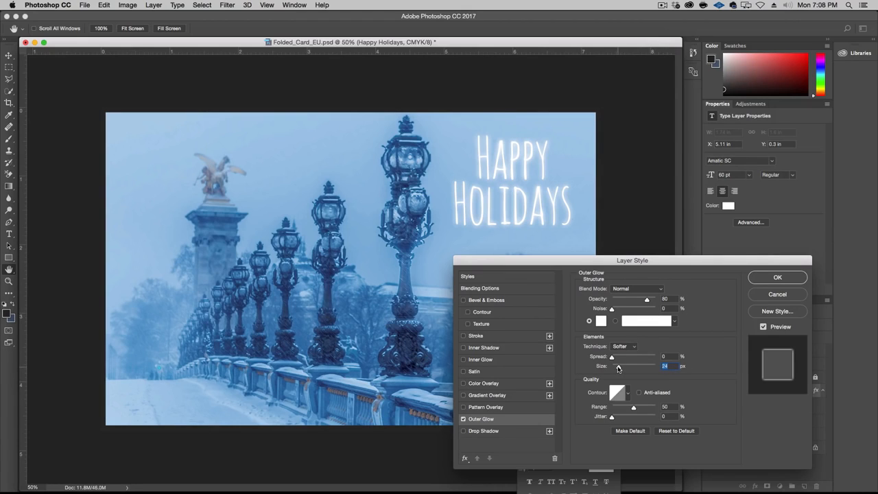
drag(618, 368, 617, 368)
drag(648, 300, 645, 300)
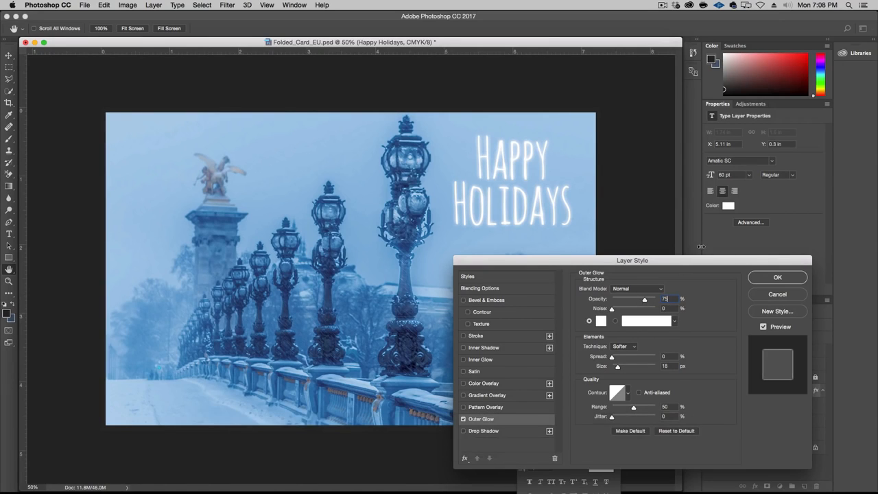
click(777, 277)
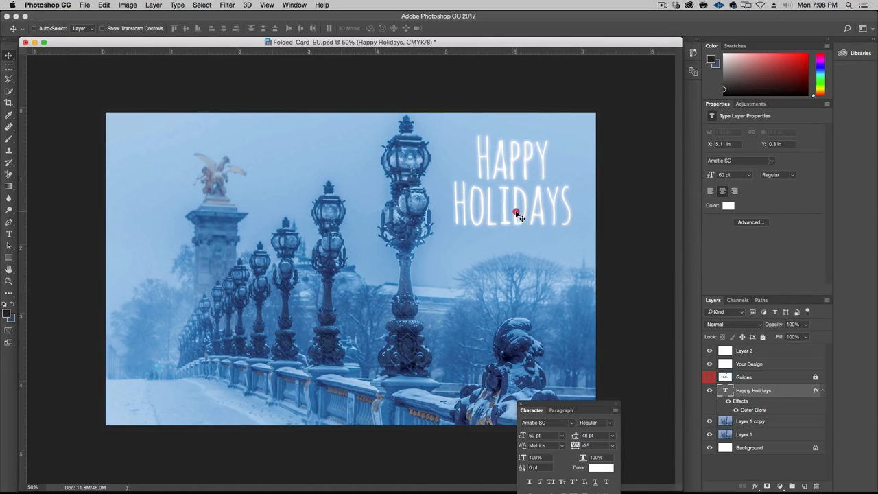
Step: Move the greeting up to about Y 0.22 in and reduce its outer glow size to 13 px
drag(515, 212, 515, 206)
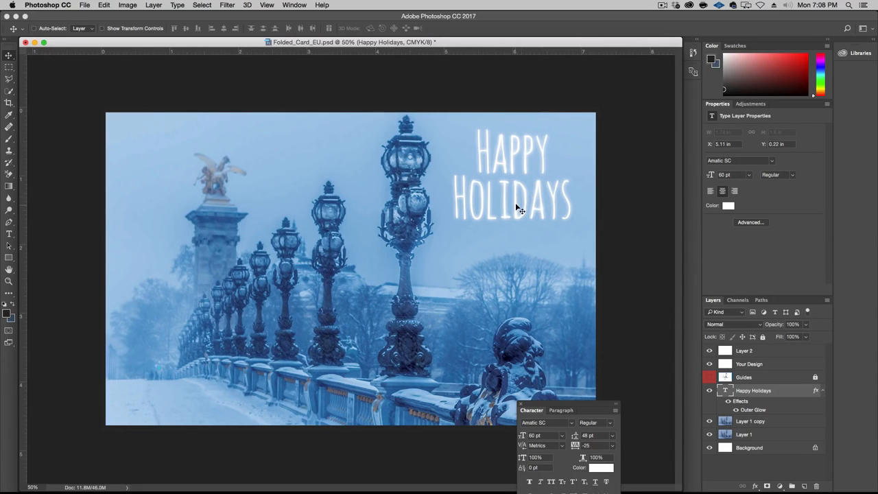
double_click(758, 411)
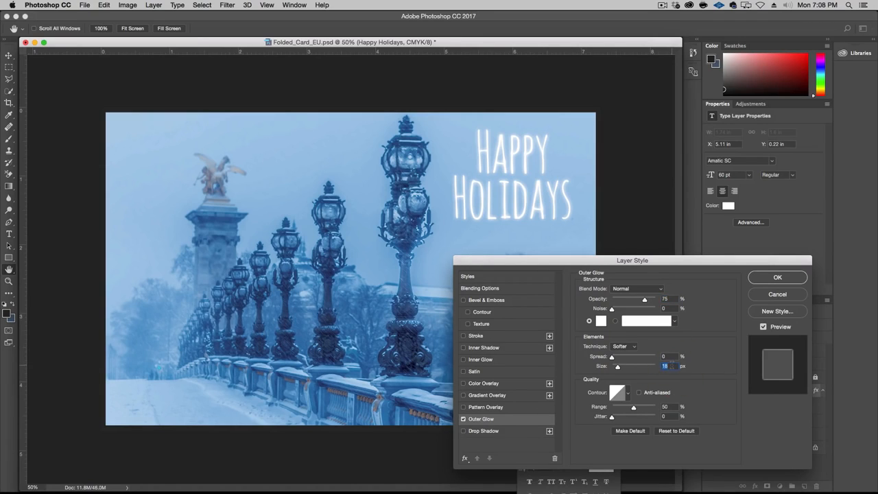
key(Down)
key(Down)
key(Down)
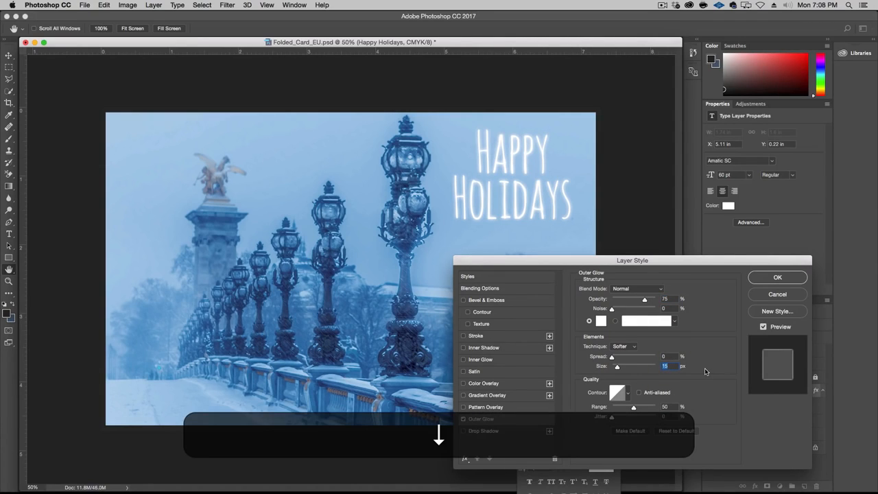
key(Down)
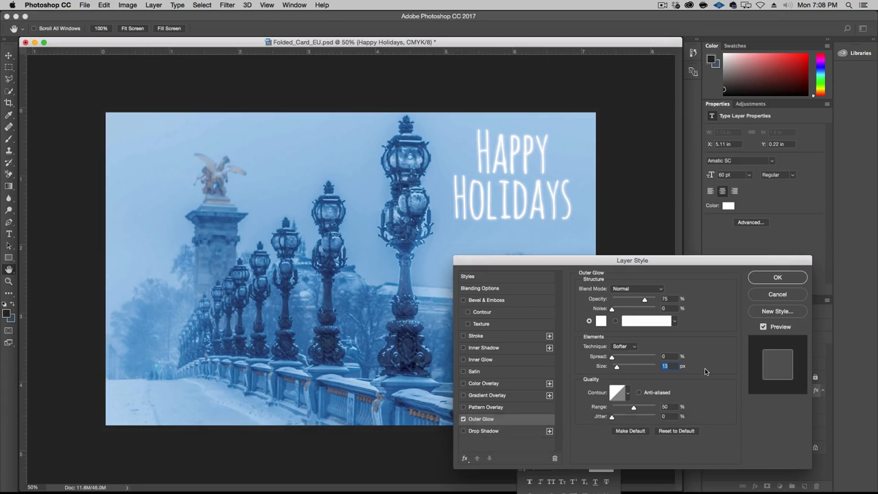
Step: Set the outer glow's opacity to 50% and its size to 11 px, and switch off the preview for comparison
click(667, 298)
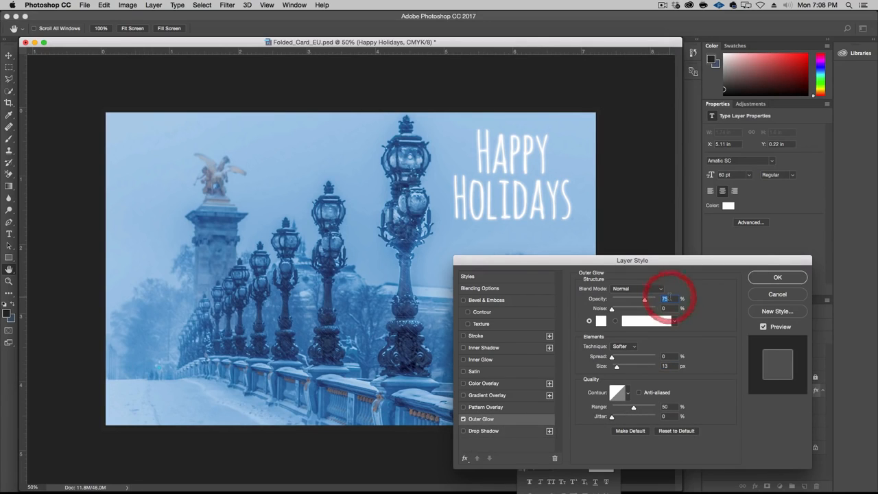
text(50)
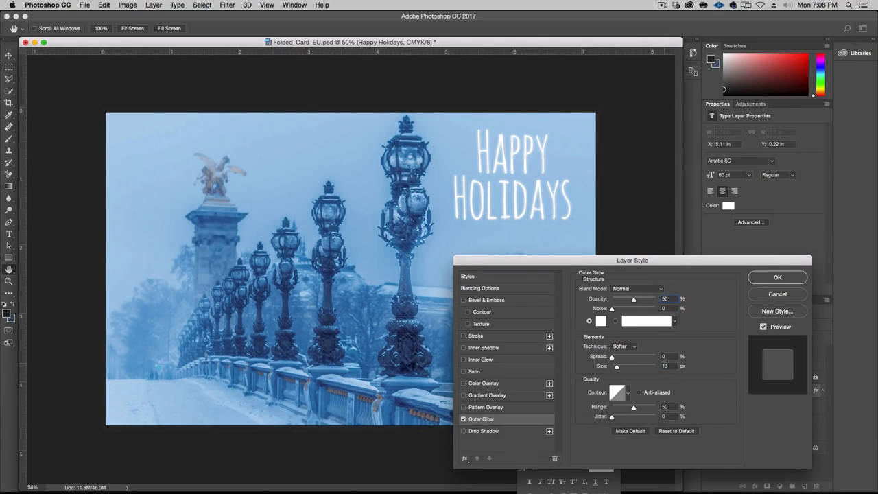
click(666, 365)
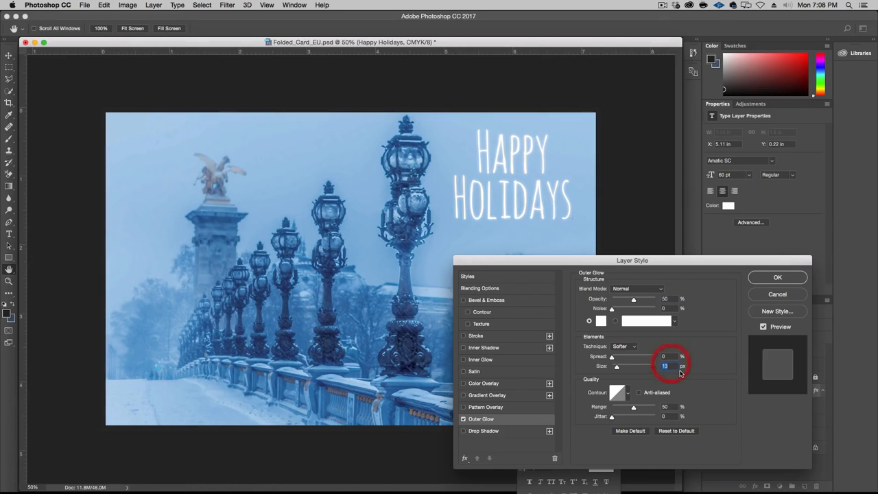
key(Down)
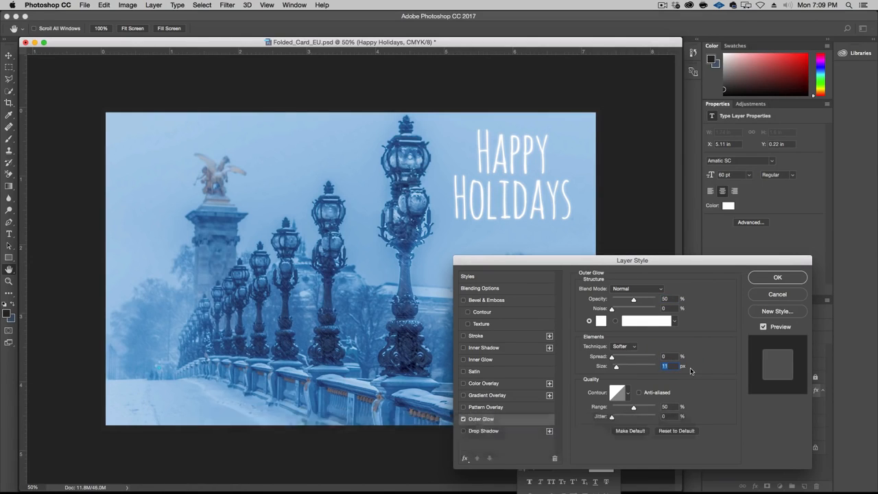
key(Down)
key(Up)
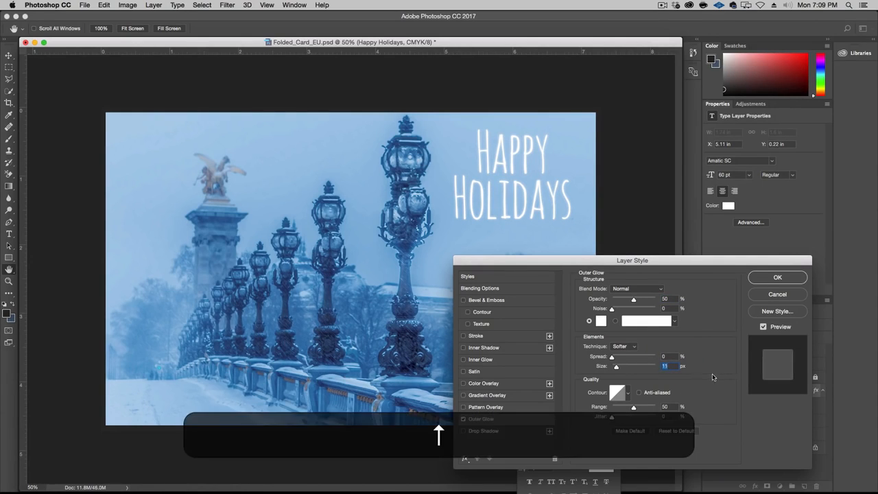
click(769, 328)
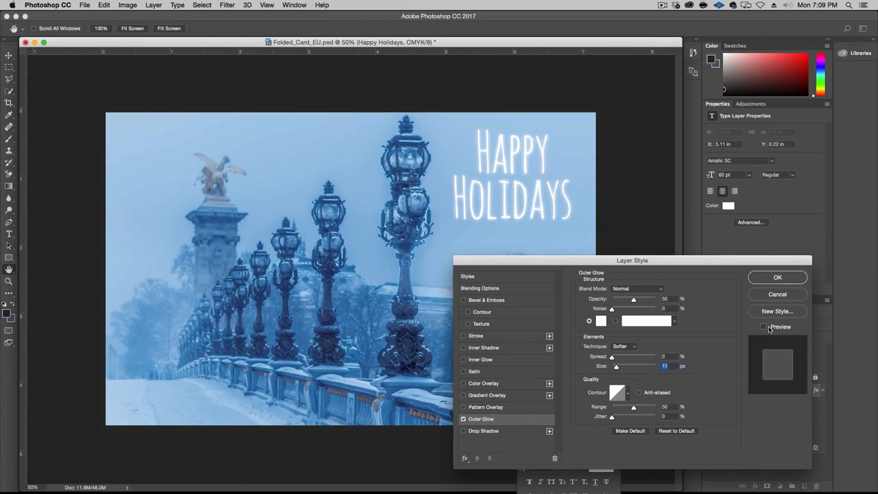
Step: Turn the preview back on and apply the greeting's outer glow with a size of 12 px and opacity of 60%
click(770, 328)
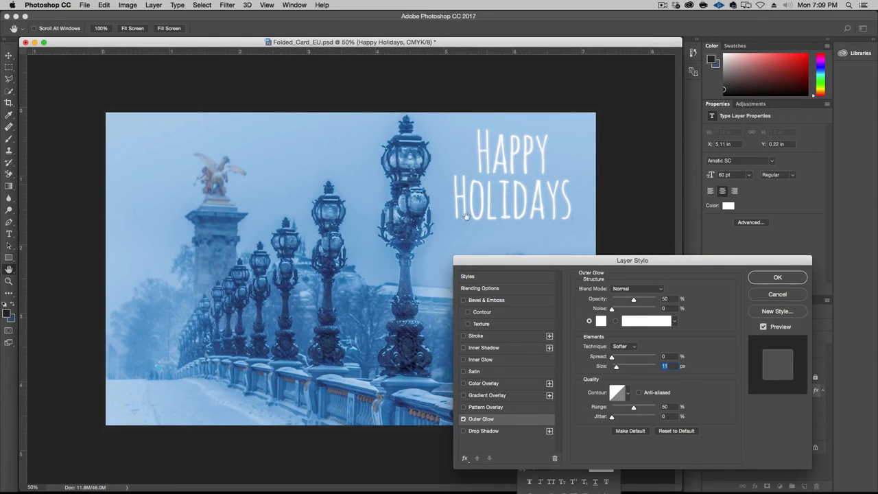
key(Up)
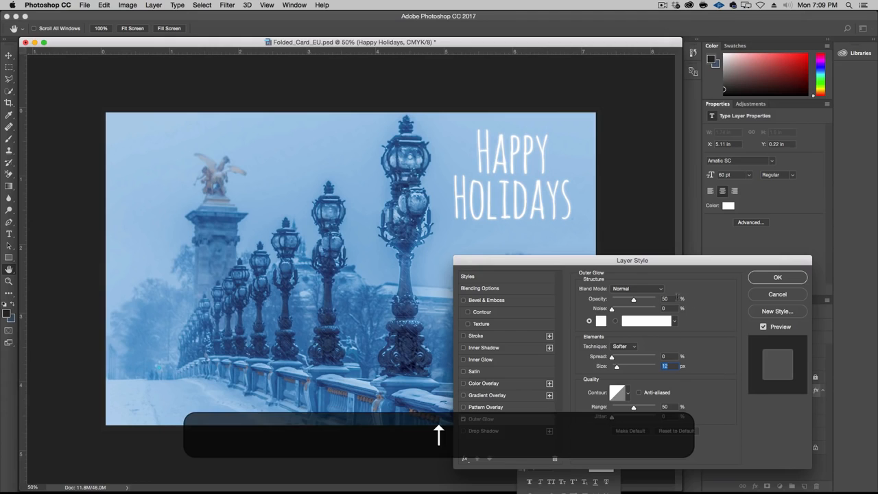
double_click(667, 299)
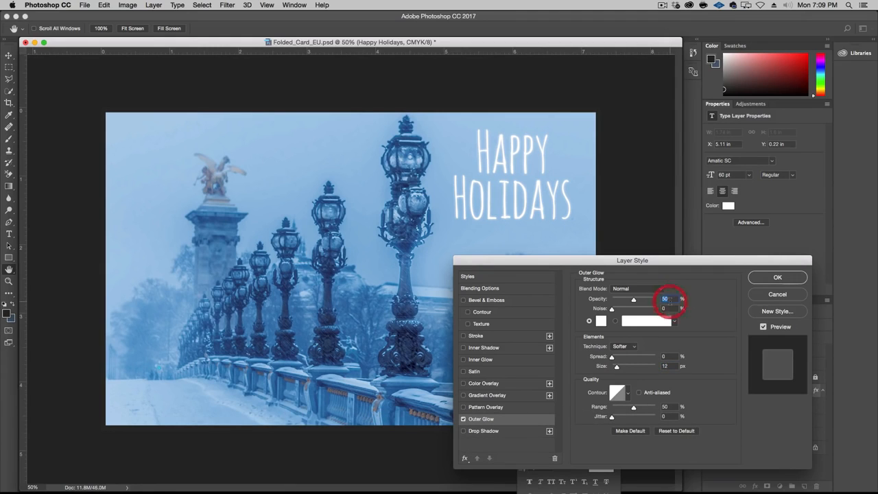
text(60)
click(782, 278)
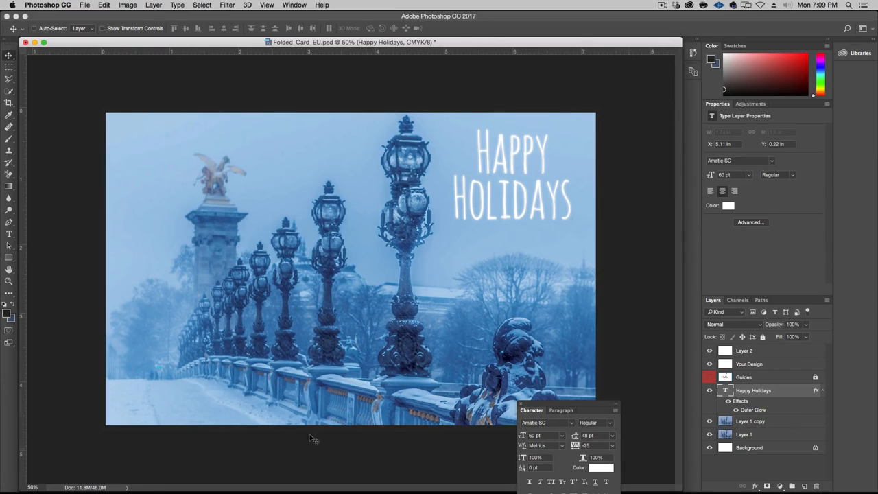
Step: Add a one-line "from the … family" signature with the family's surname over the snow in the photo's lower-left corner
key(t)
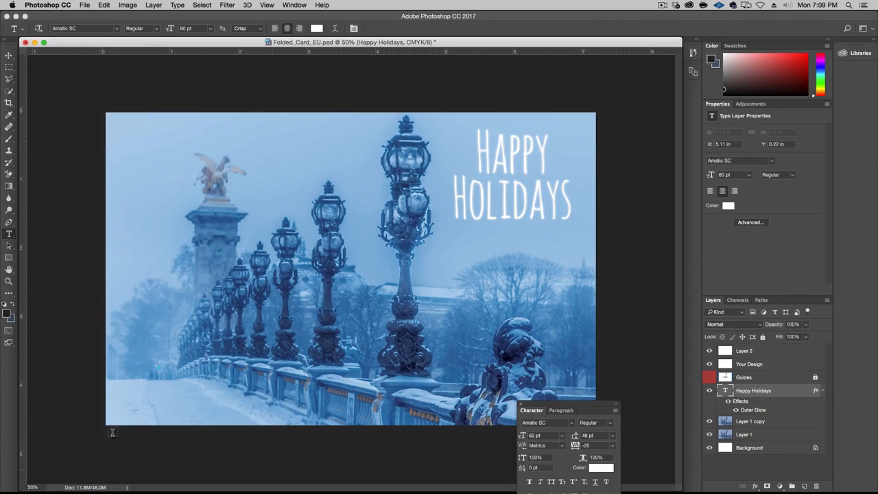
click(123, 404)
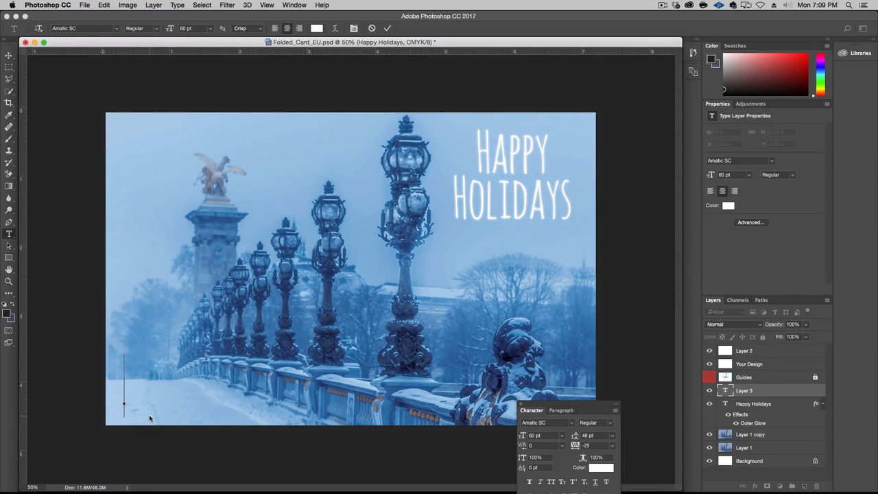
text(from the SM)
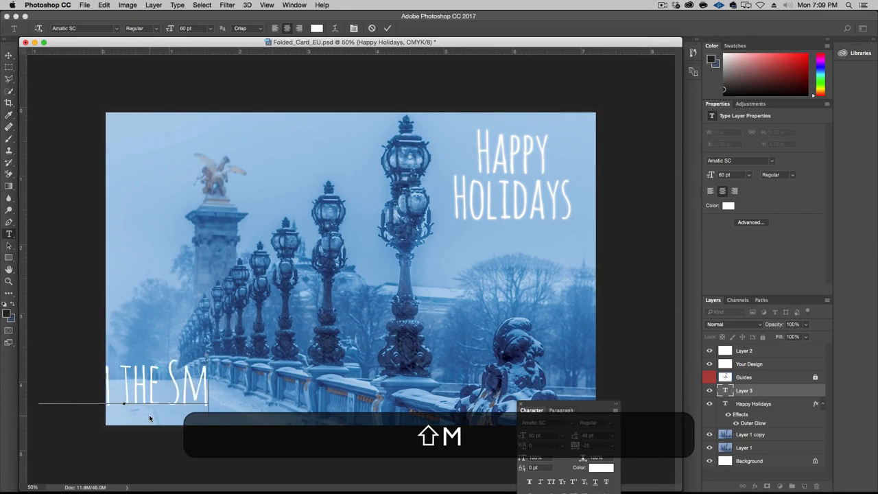
text(ith family)
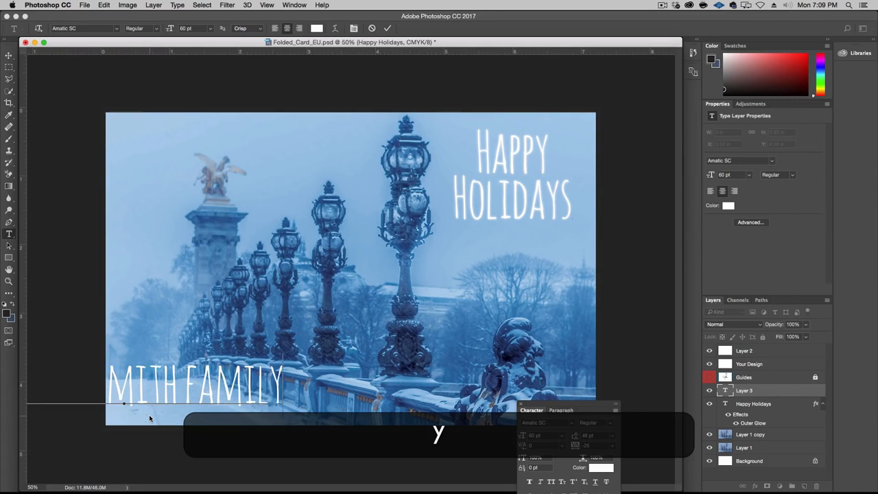
click(8, 56)
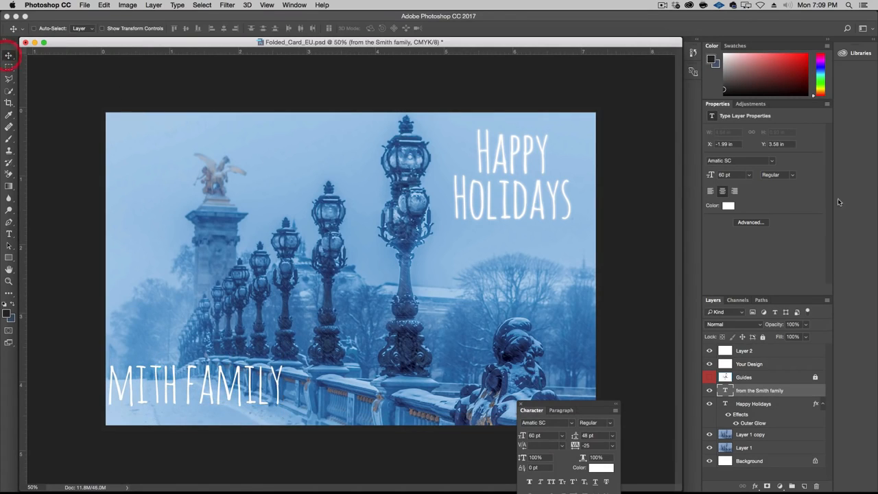
Step: Move the character settings clear of the lower photo area and left-align the family signature text
drag(599, 407, 648, 336)
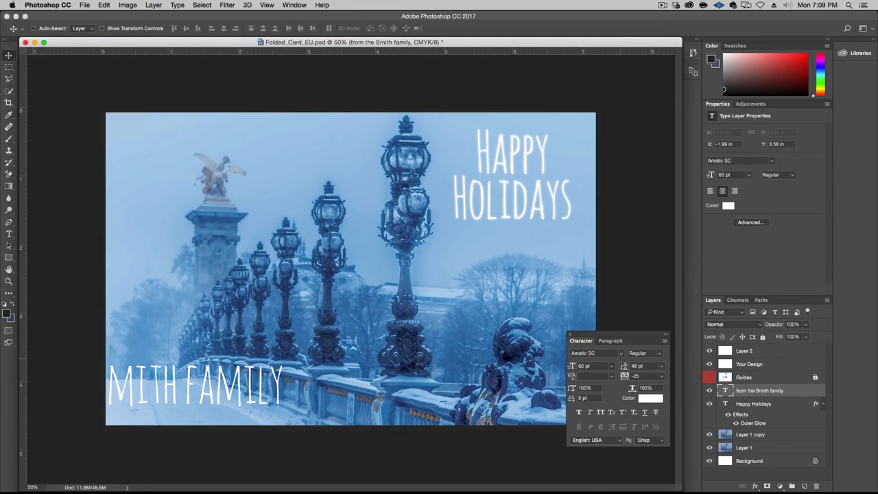
click(610, 341)
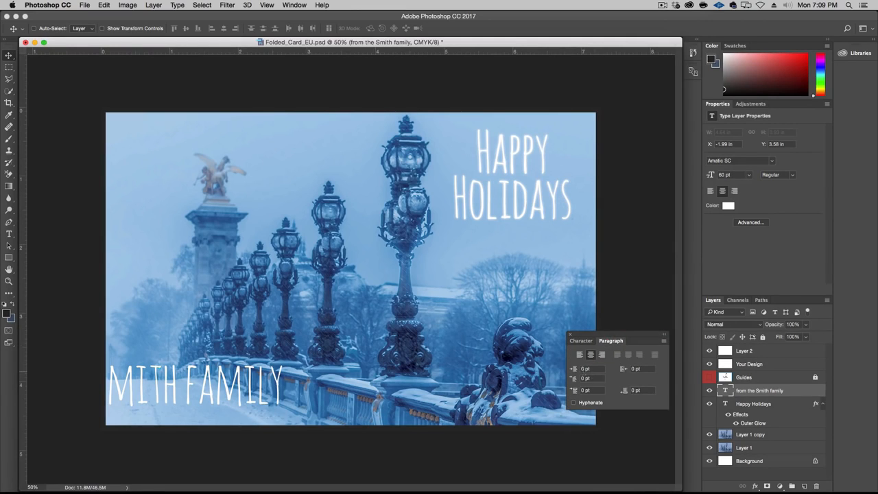
click(580, 354)
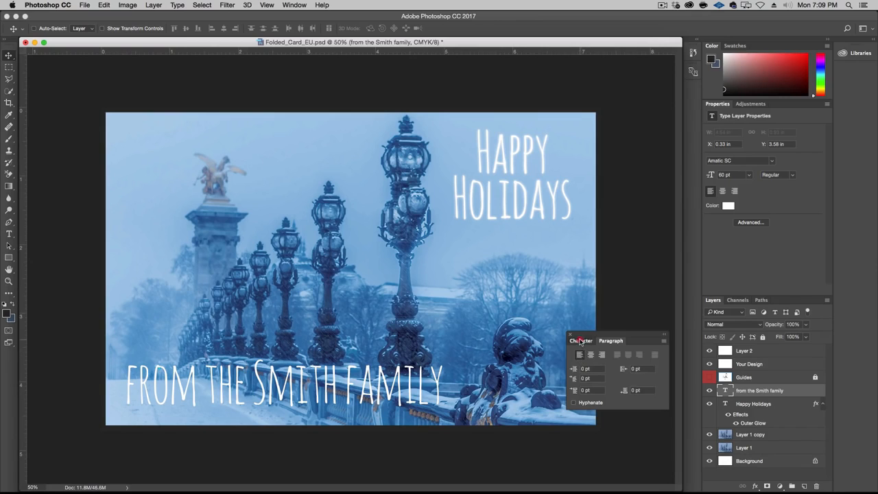
Step: Set the family signature text in Bilbo Swash Caps at 24 pt
click(581, 341)
click(620, 354)
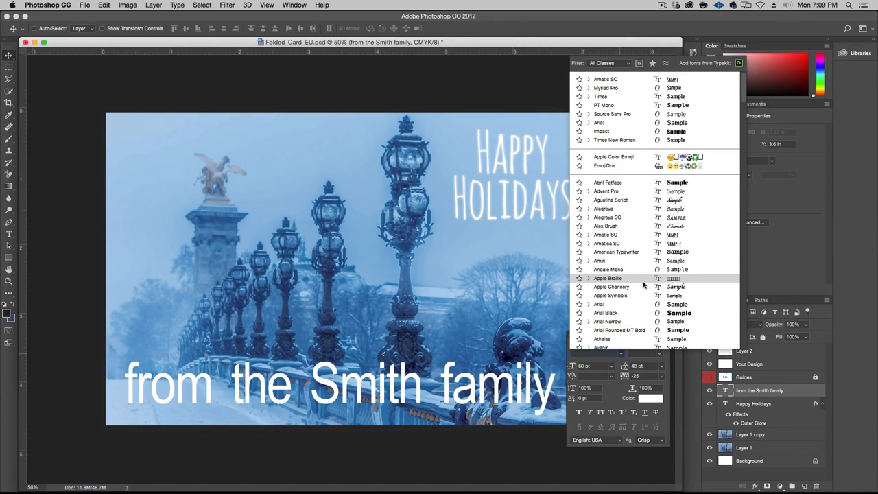
scroll(643, 283, down, 5)
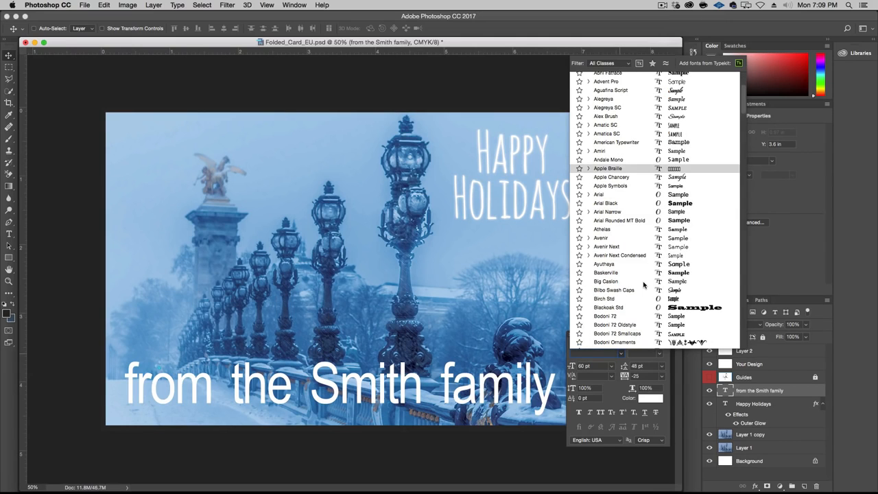
click(626, 291)
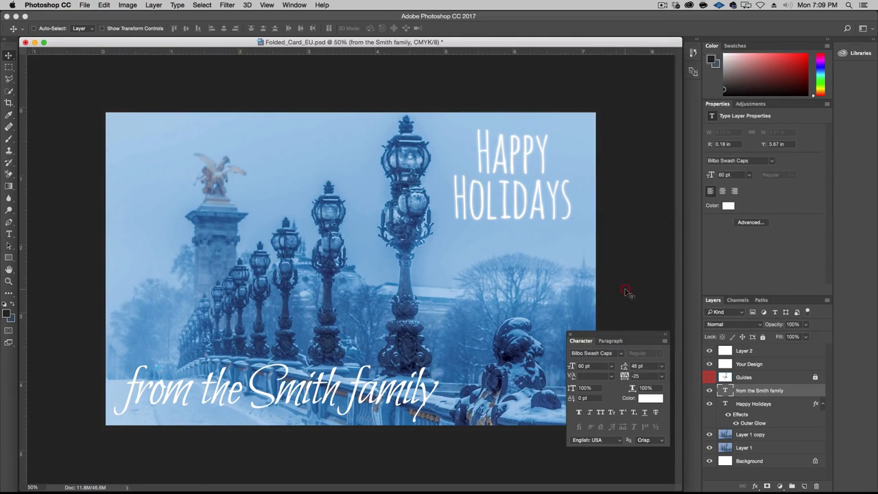
click(613, 367)
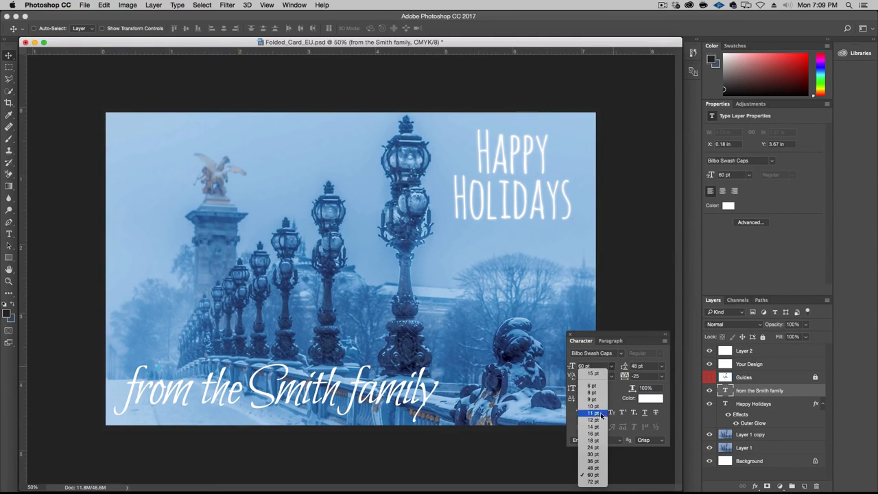
click(593, 448)
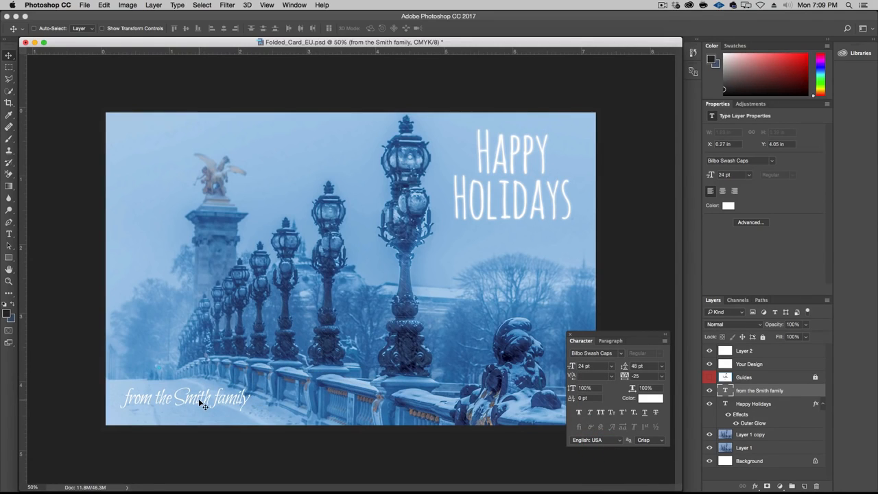
Step: Nudge the family signature down and left to X 0.23 in, Y 4.18 in, near the card's lower-left corner
key(Down)
key(Down)
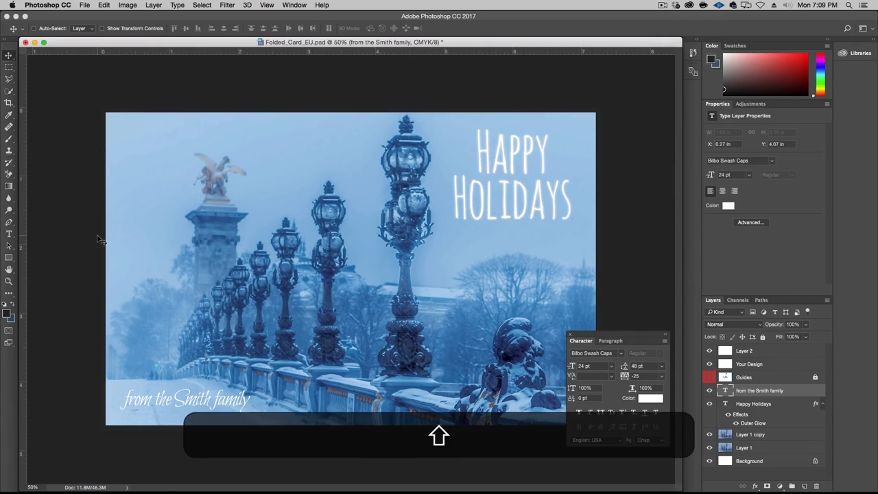
key(shift+Down)
key(shift+Down)
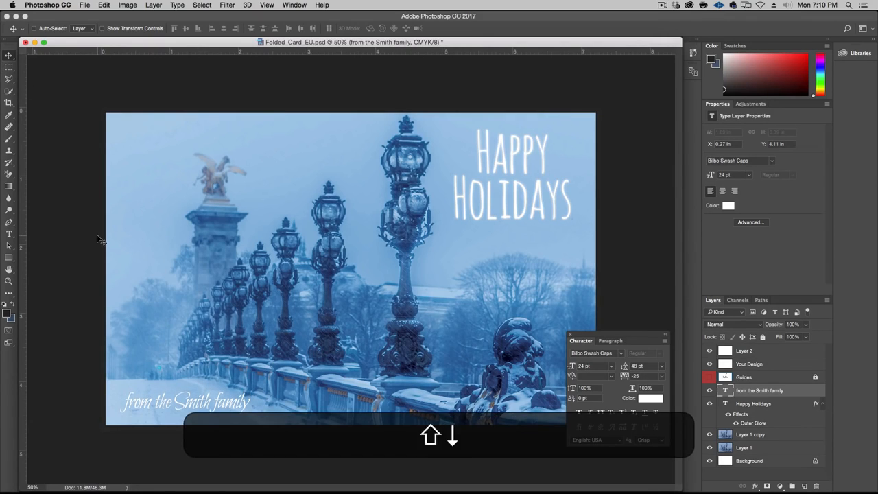
key(shift+Down)
key(shift+Left)
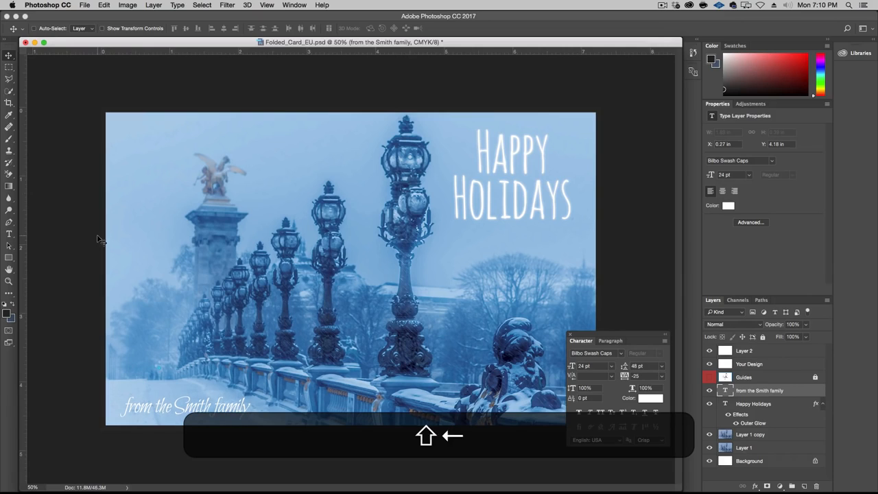
key(Left)
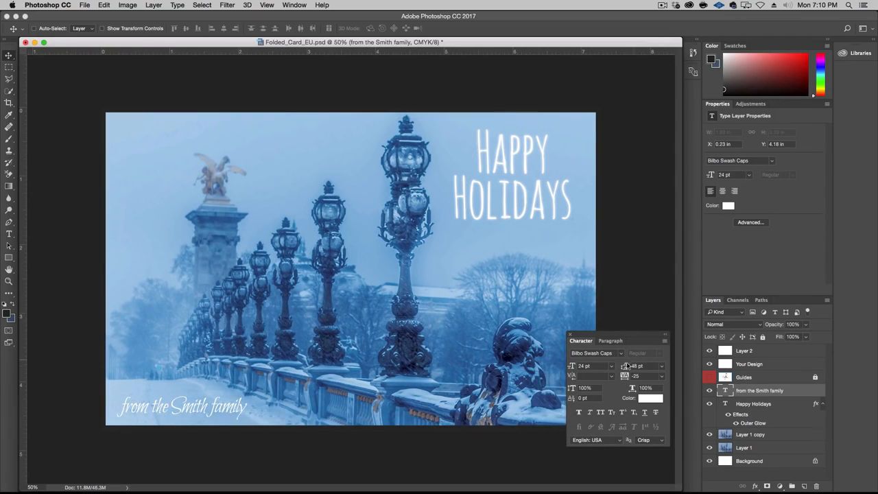
Step: Add an Outer Glow layer style to the family signature text and reduce the glow size by 2 px
key(h)
double_click(797, 392)
click(478, 419)
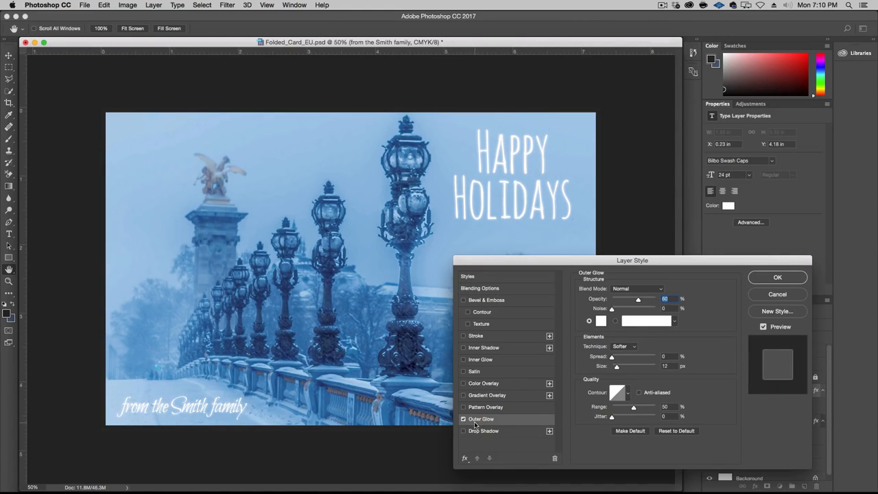
double_click(665, 366)
key(Down)
key(Down)
click(778, 278)
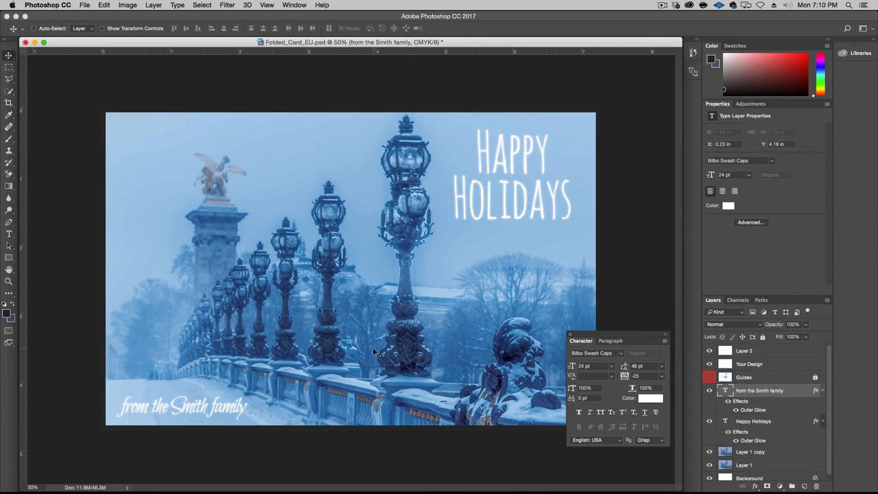
Step: Nudge the family signature left to X 0.21 in and set its tracking to -10
key(Left)
key(Left)
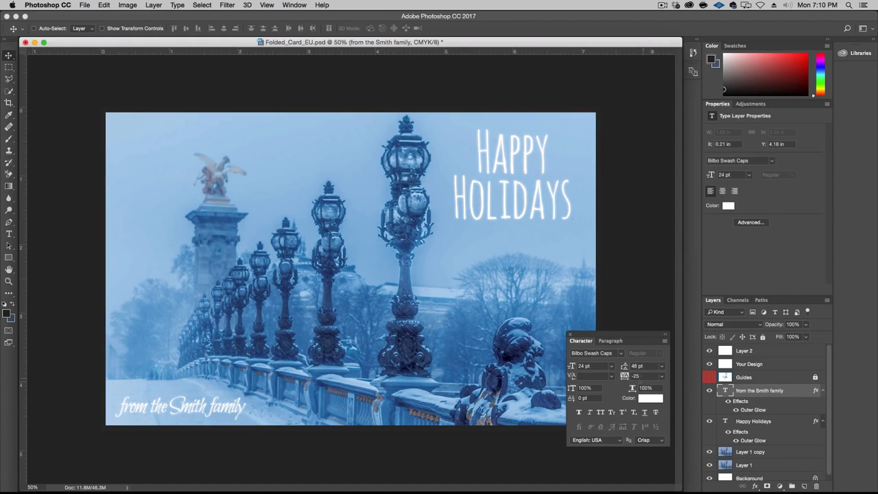
click(662, 379)
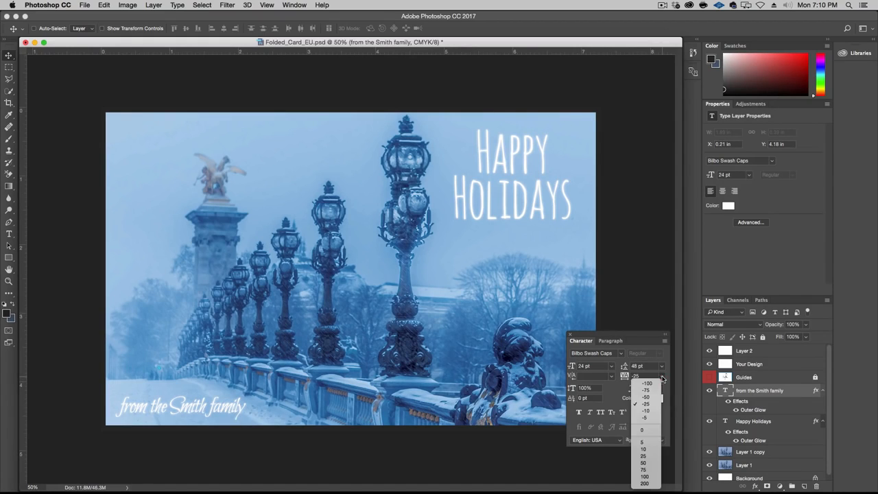
click(645, 412)
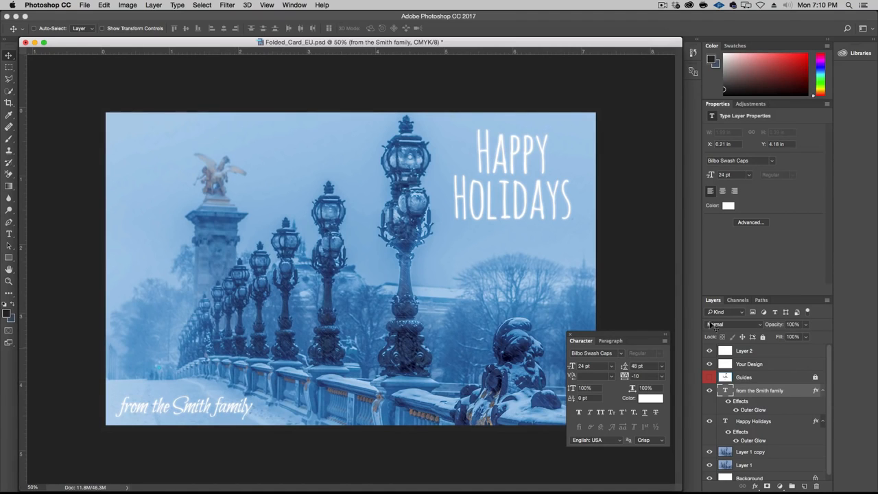
Step: Show the Guides layer to check both texts against the trim and safe margin lines, and hide it again
click(710, 377)
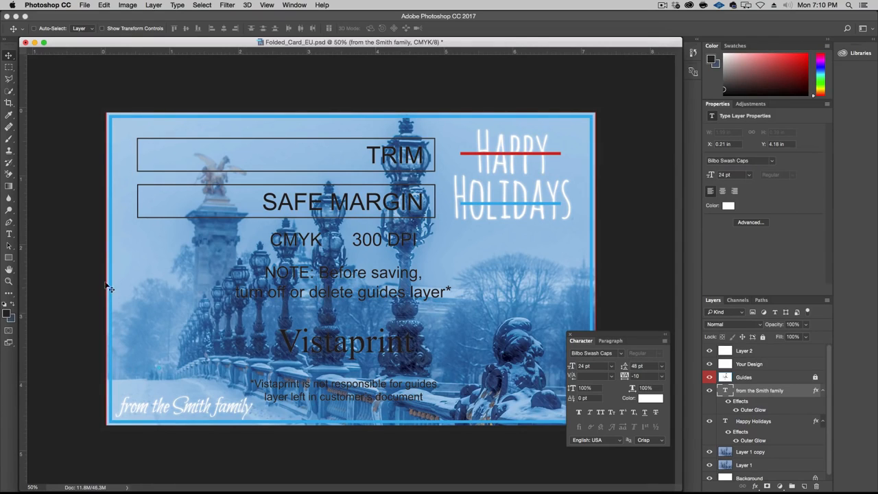
click(709, 377)
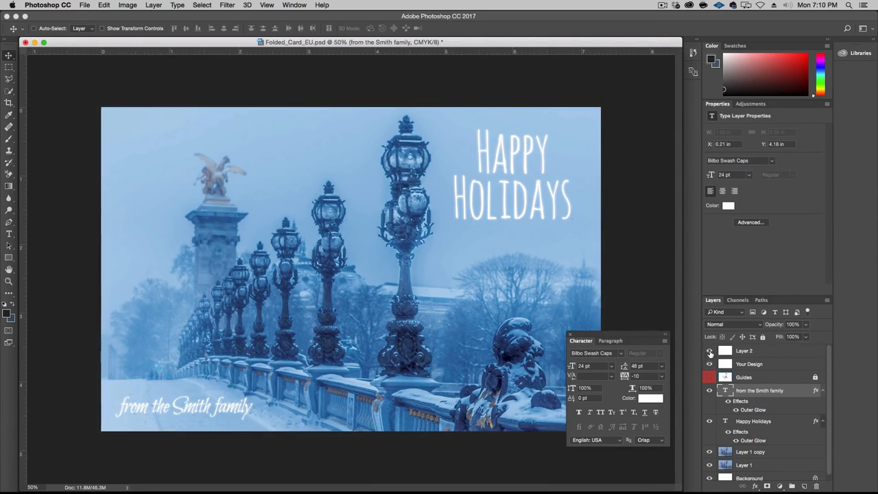
Step: Rename Layer 2 as "Hide Bleed" and delete the Your Design layer
double_click(745, 350)
text(Hide Bleed)
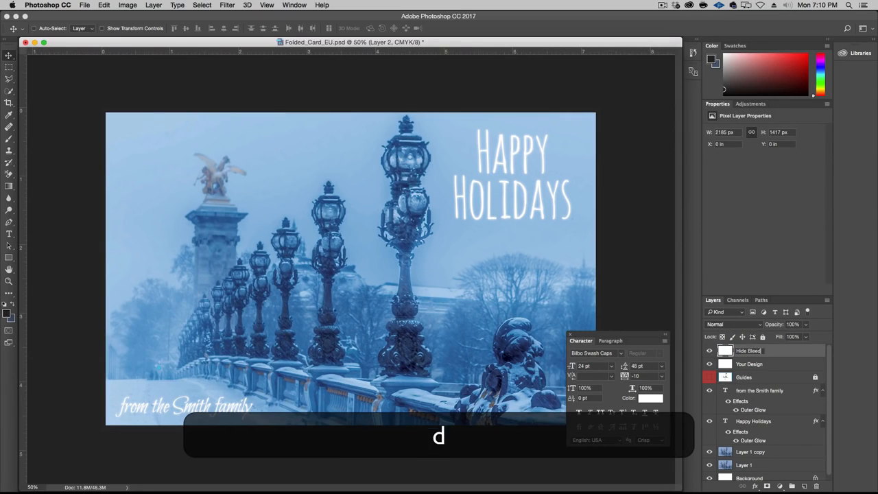
key(Return)
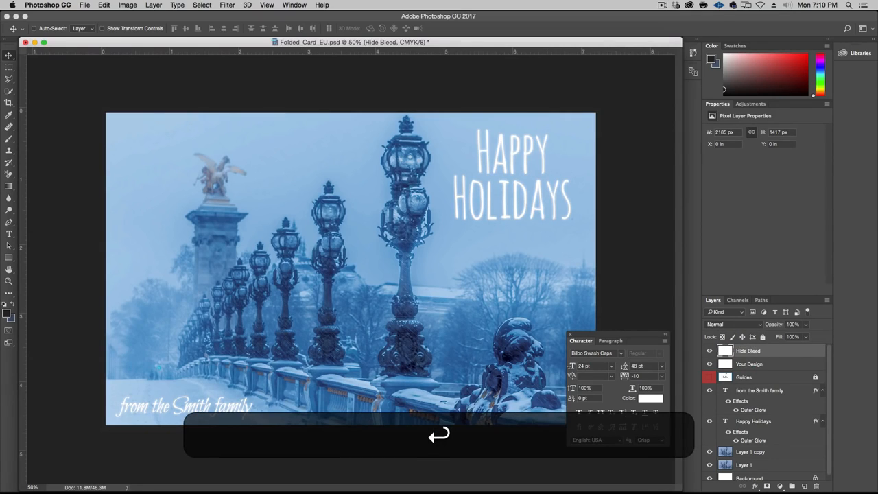
click(748, 365)
key(BackSpace)
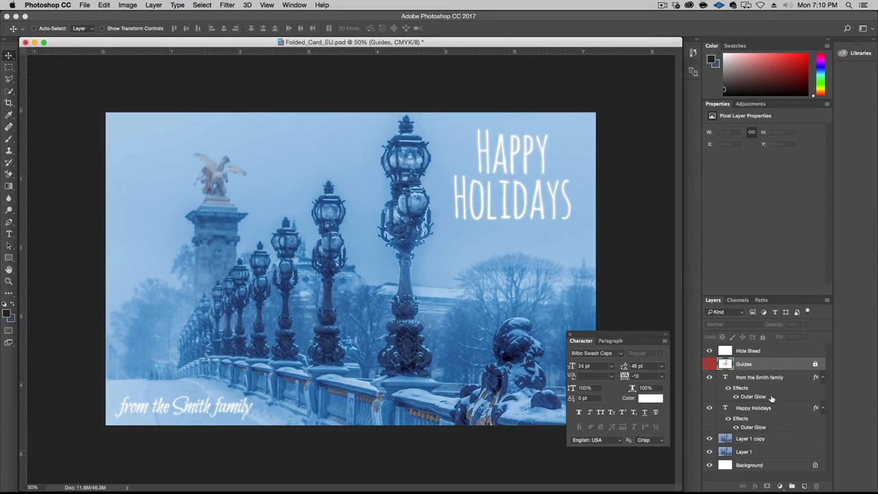
Step: Rename Layer 1 as "Paris" and Layer 1 copy as "Paris copy"
click(744, 452)
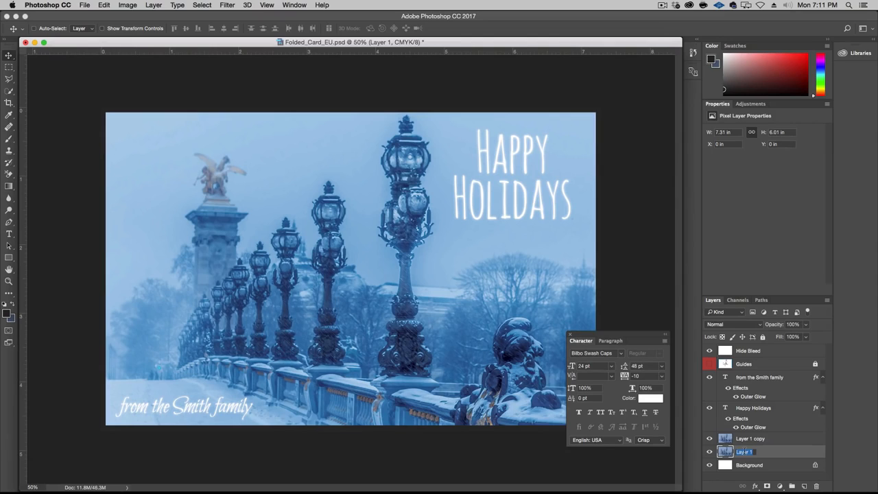
text(Paris)
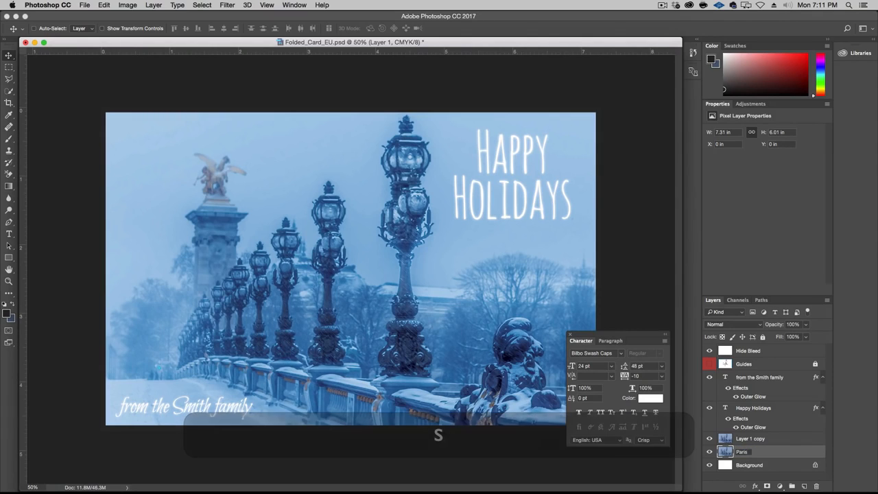
key(Return)
double_click(751, 438)
text(Paris C)
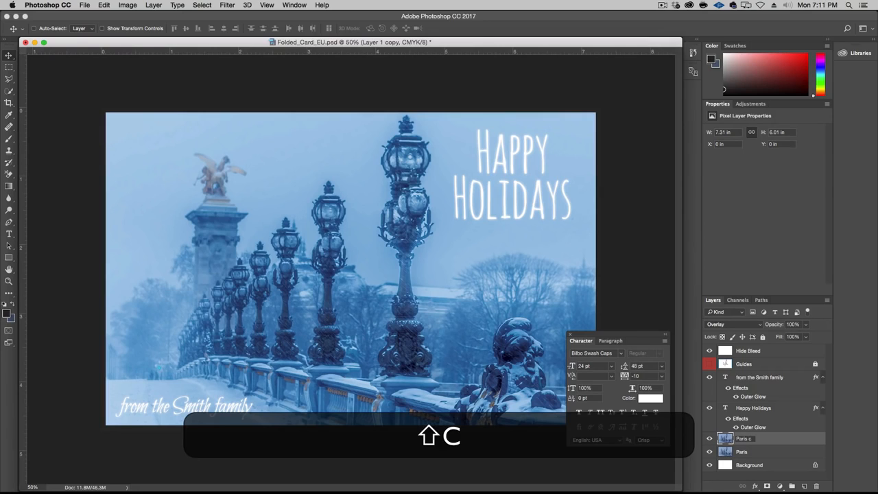
text(opy)
key(Return)
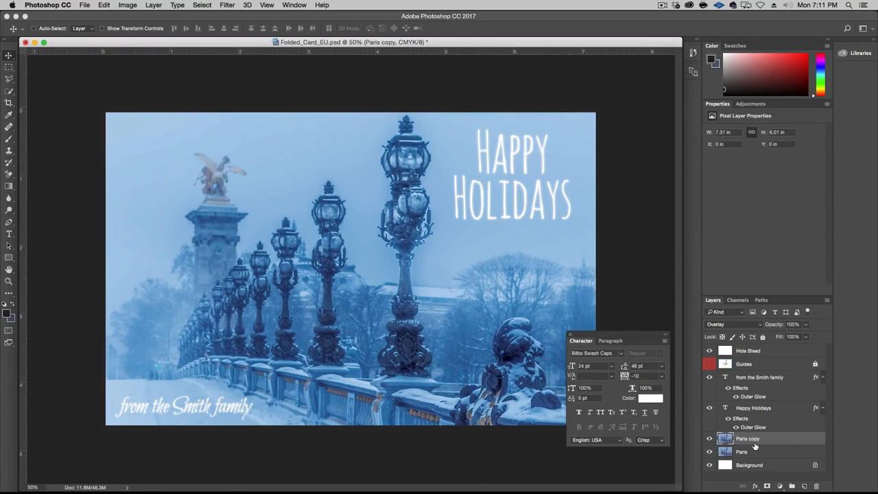
Step: Save the card as "Version 1 - Page 1.psd" in the Episode-026-Source-Files folder on the Desktop
click(85, 5)
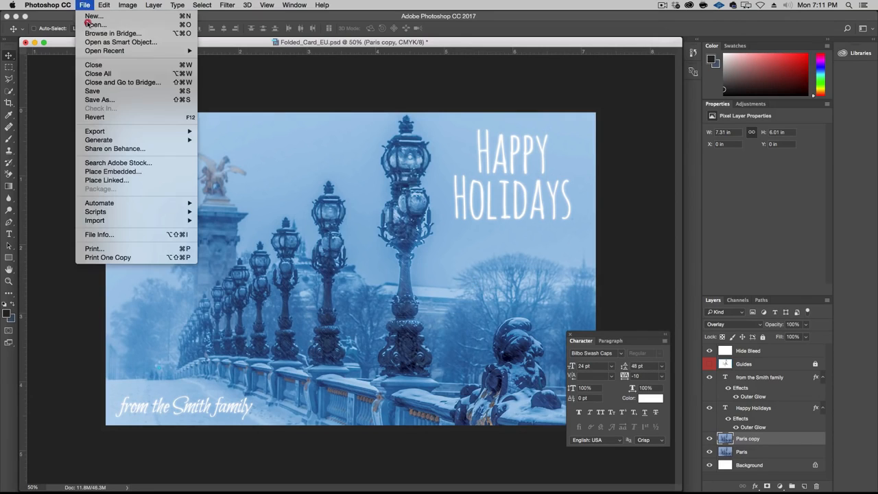
click(102, 101)
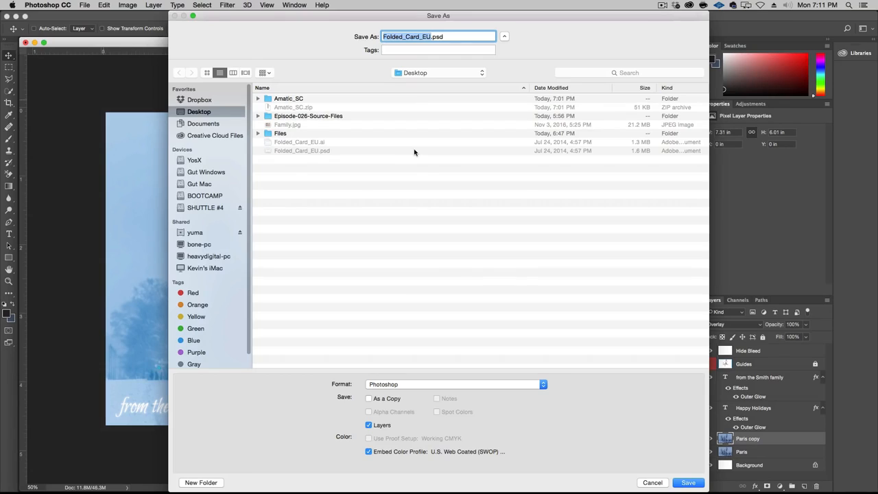
key(shift)
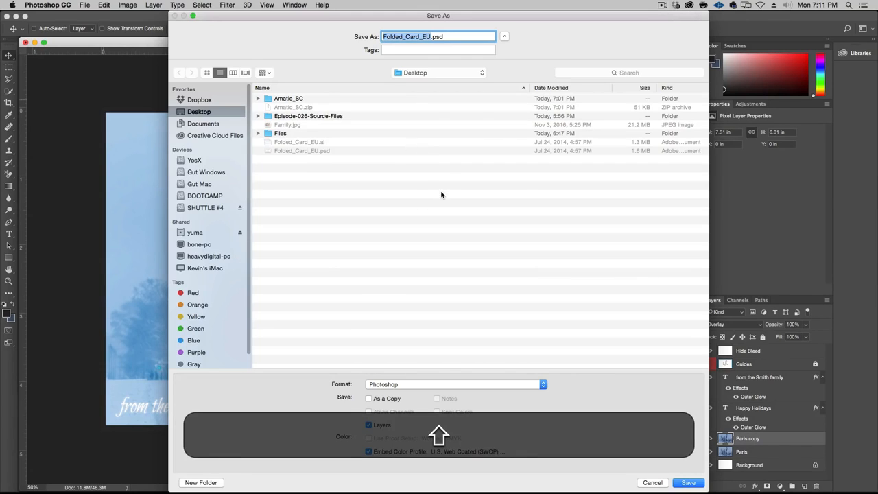
click(351, 116)
double_click(350, 115)
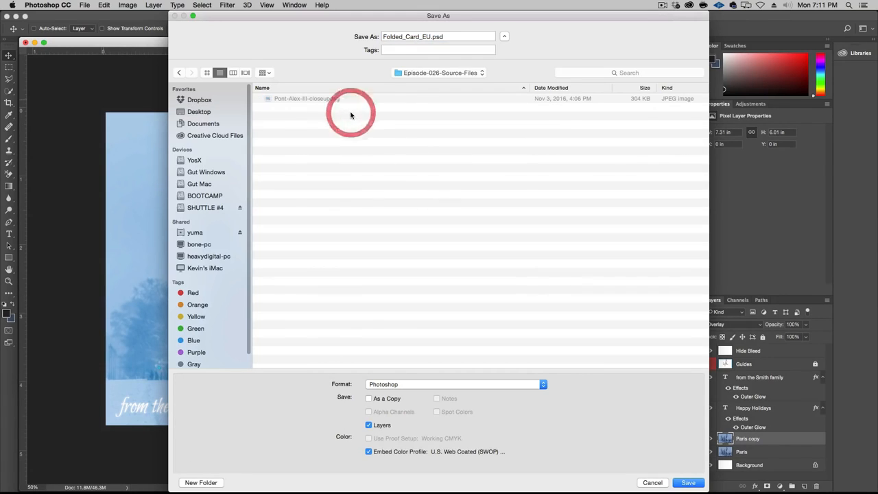
double_click(429, 36)
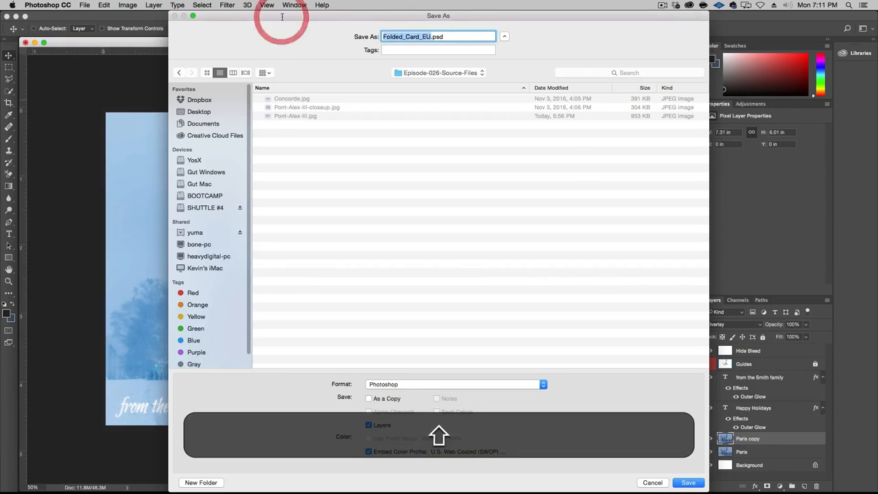
text(Version 1)
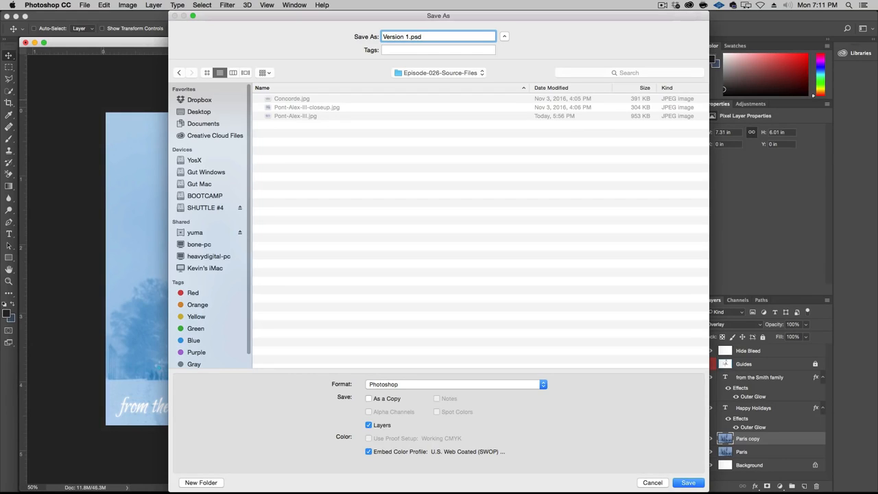
text( - F)
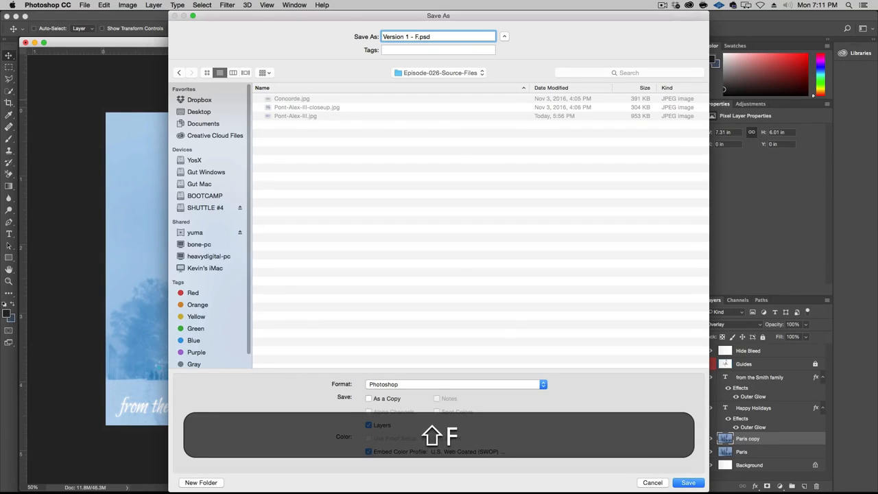
key(BackSpace)
key(BackSpace)
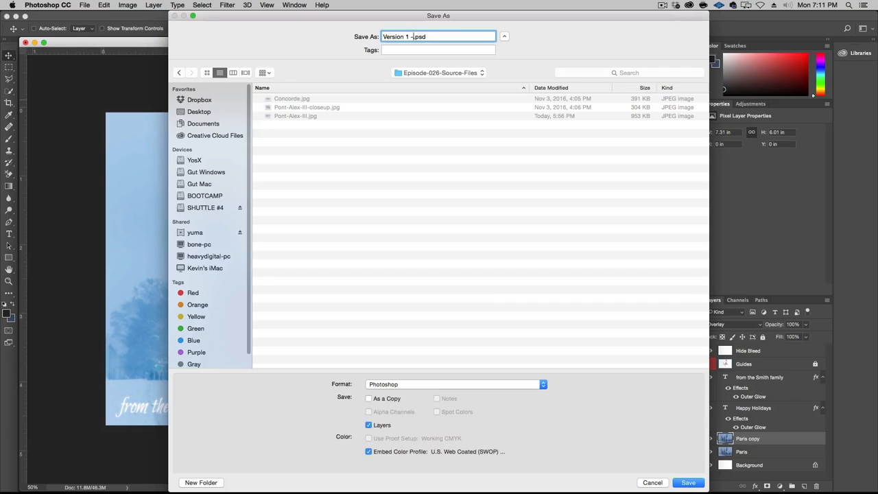
text(Page 1)
key(Return)
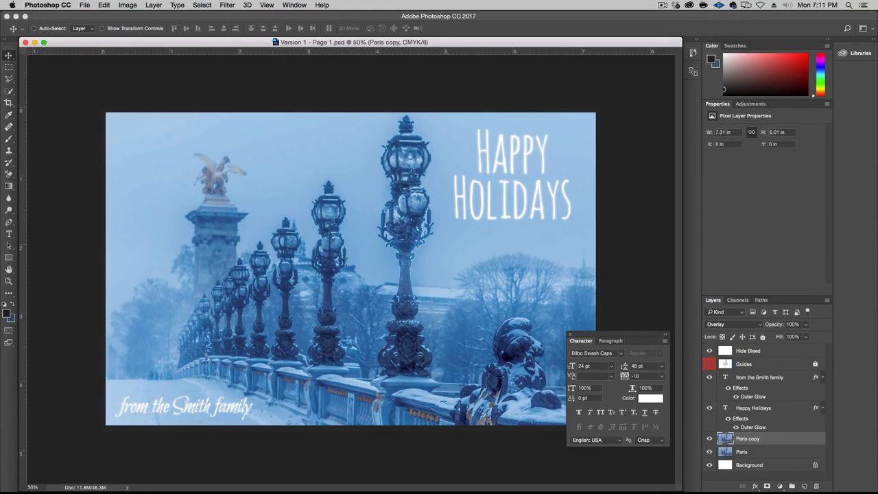
Step: Close the card and the Pont-Alex-III-closeup.jpg photo, and open the Episode-026-Source-Files folder in Finder
key(super+w)
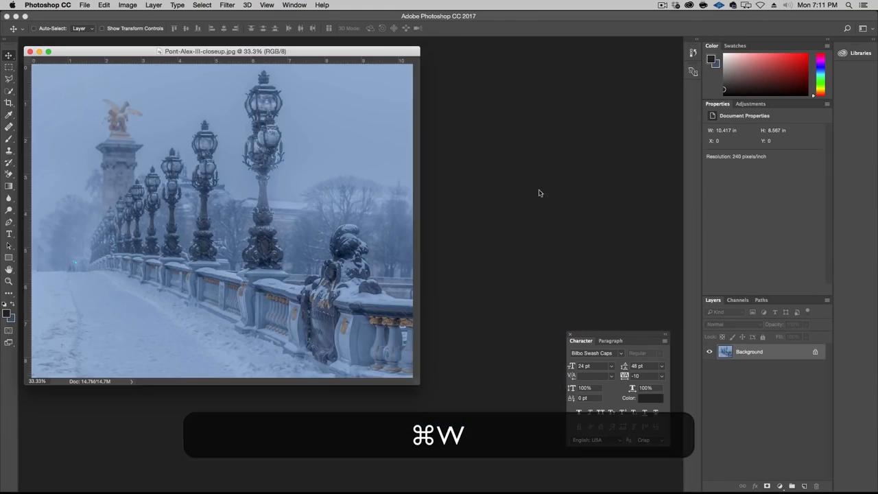
click(29, 52)
alt+click(80, 250)
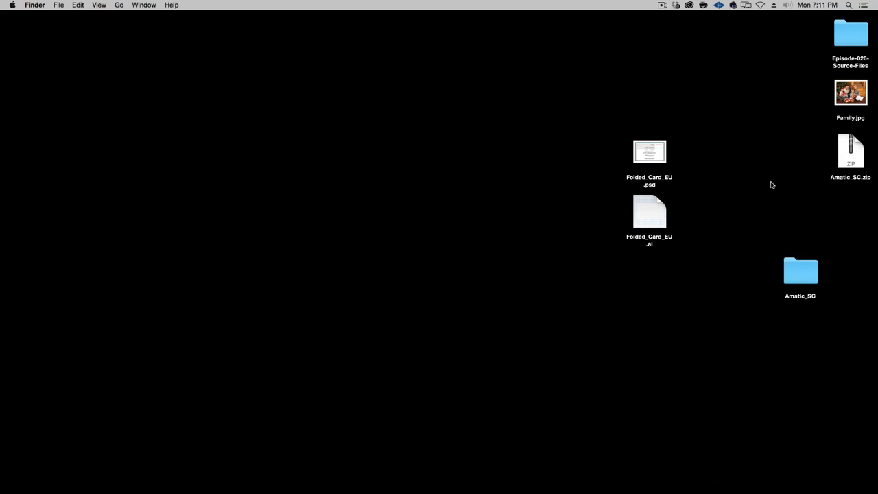
click(848, 33)
double_click(848, 32)
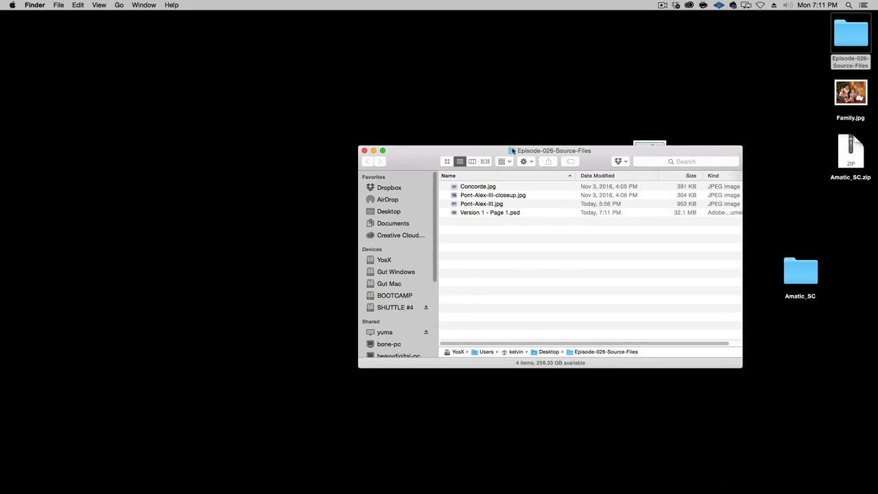
drag(484, 144, 302, 130)
Step: Duplicate the file Version 1 - Page 1.psd in the Episode-026-Source-Files folder
click(352, 196)
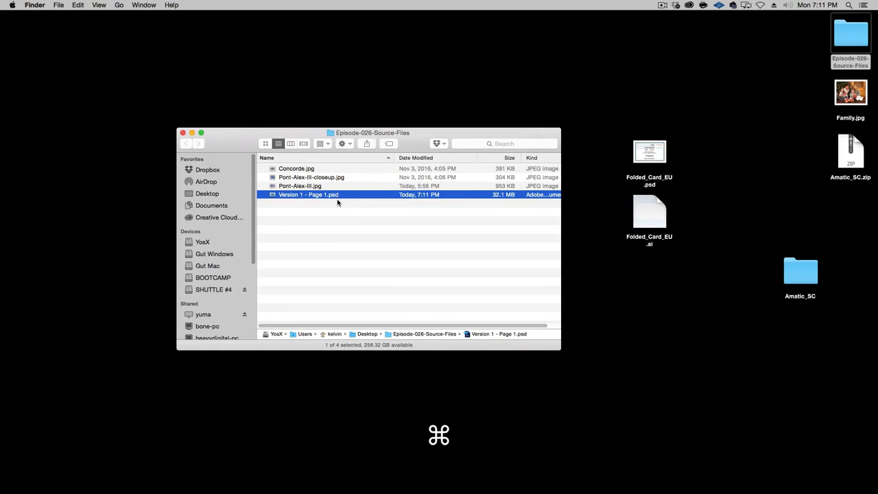
key(super+d)
right_click(331, 198)
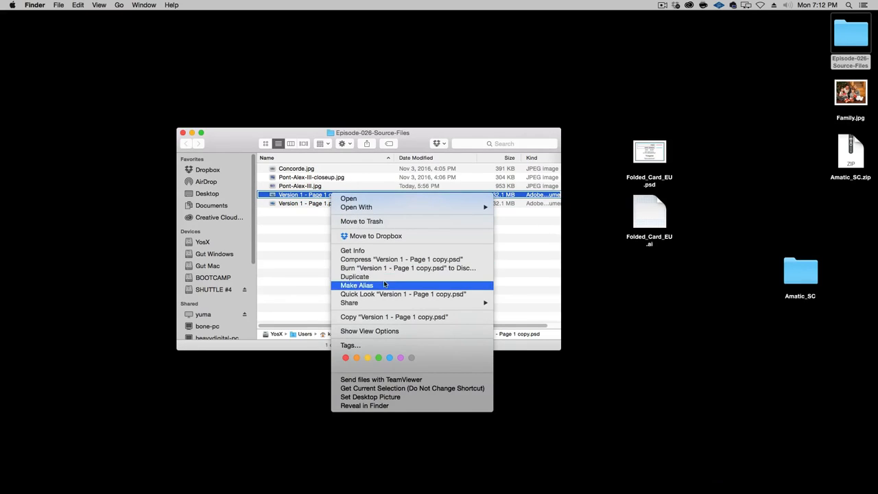
click(296, 252)
Step: Rename the duplicated card file as "Version 1 - Page 2.psd"
key(Return)
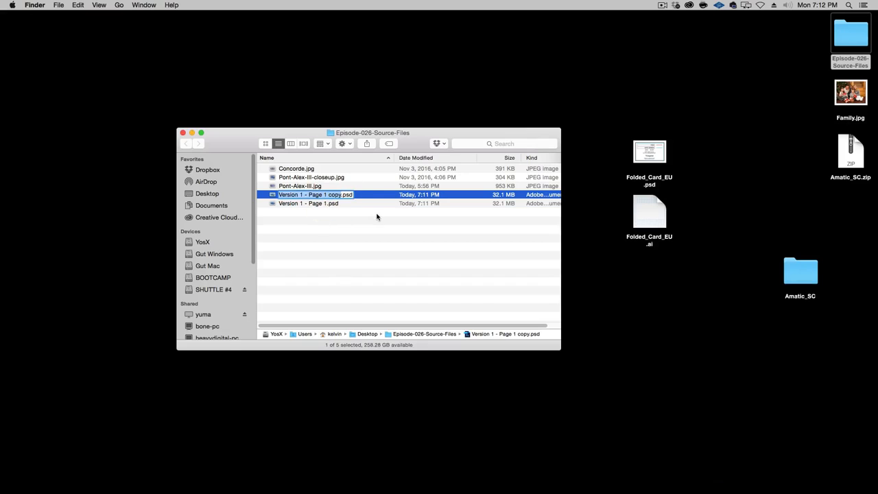
key(Return)
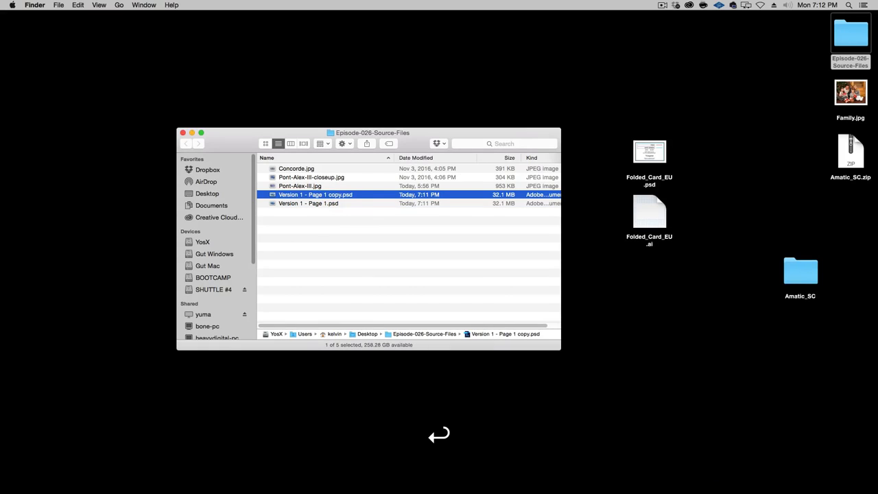
key(Return)
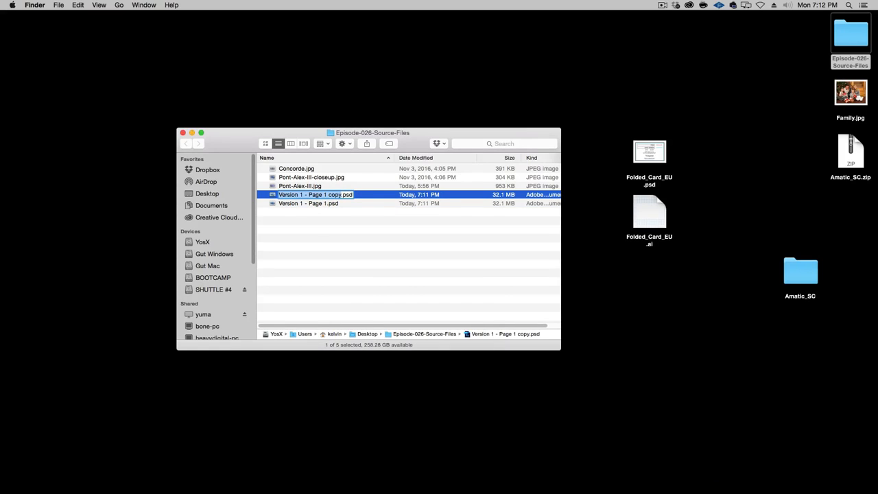
key(Right)
key(alt+shift+Left)
key(alt+shift+Left)
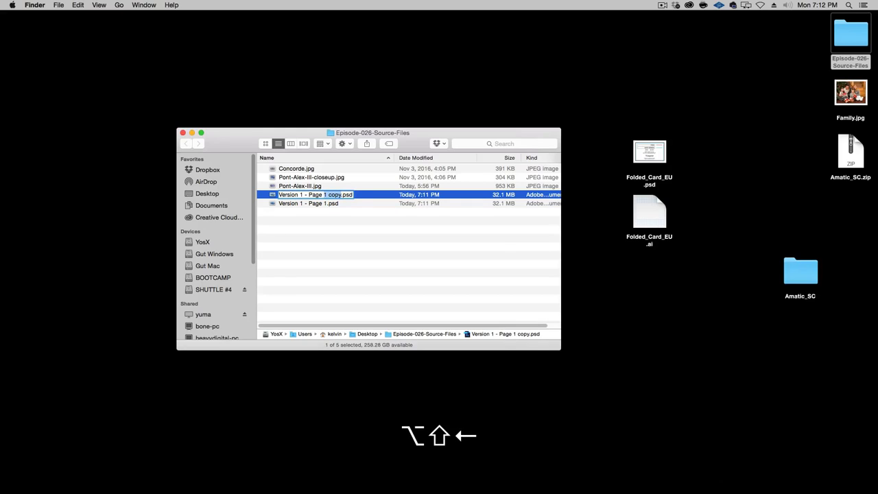
text(2)
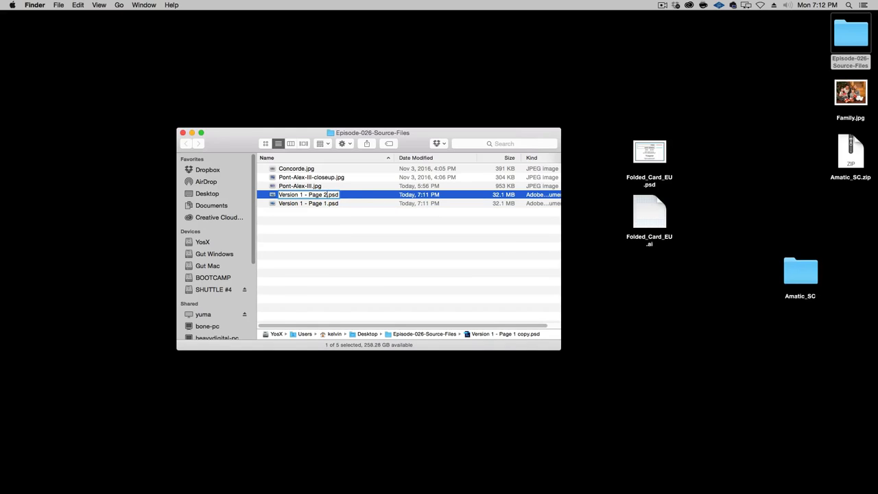
key(Return)
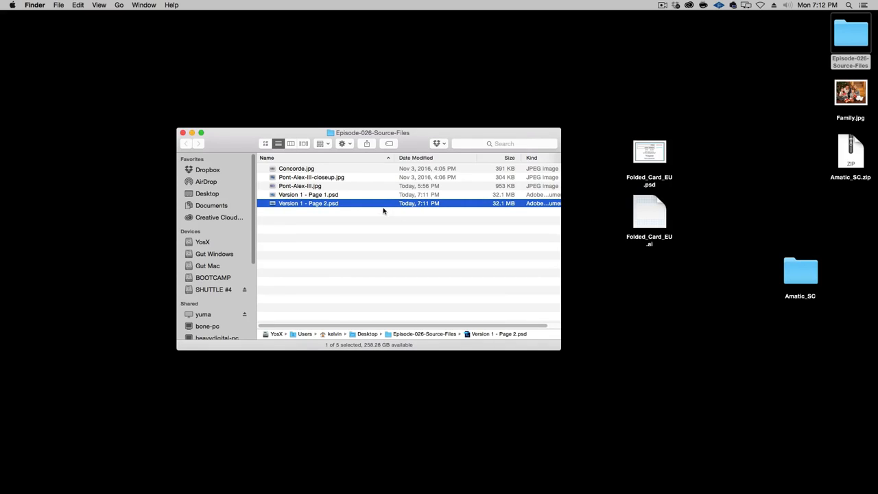
Step: Open Version 1 - Page 2.psd in Photoshop and enlarge its document window around the card at 50% zoom
double_click(327, 204)
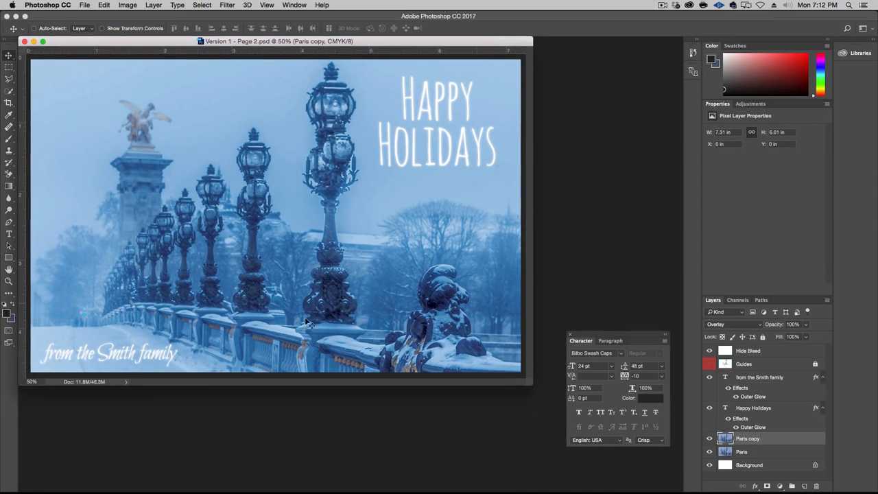
key(super)
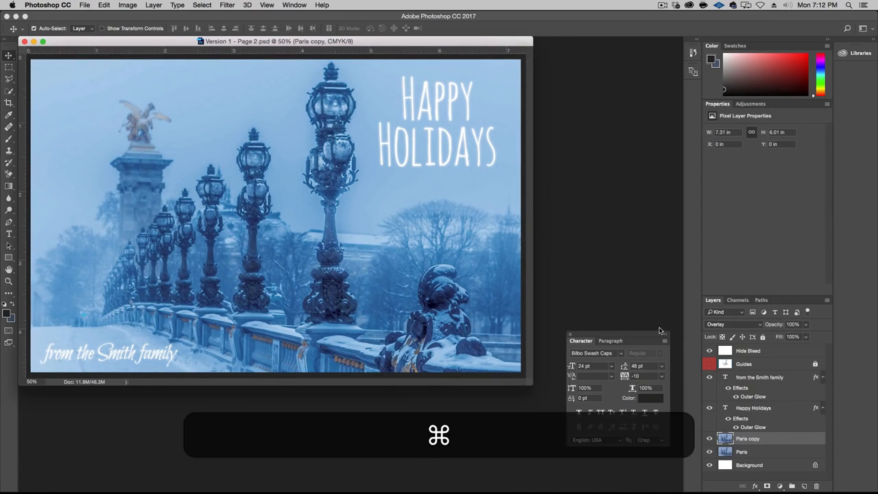
key(super+plus)
key(super+plus)
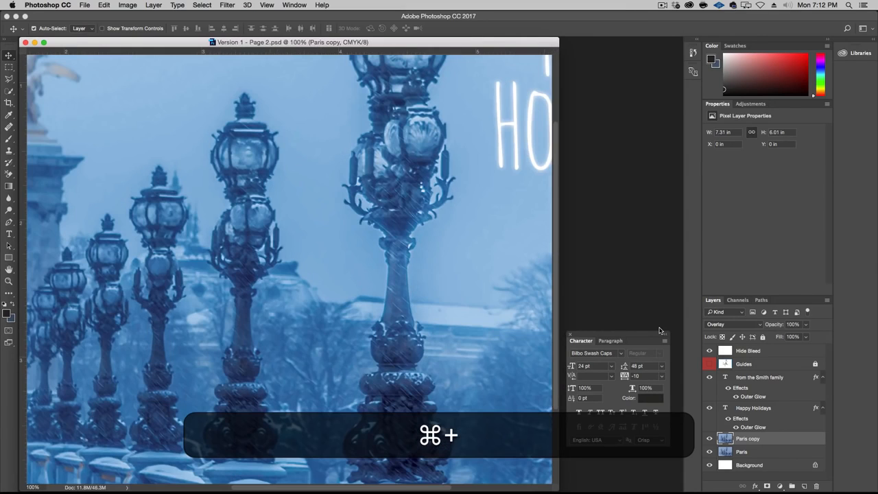
key(alt+super+minus)
key(alt+super+minus)
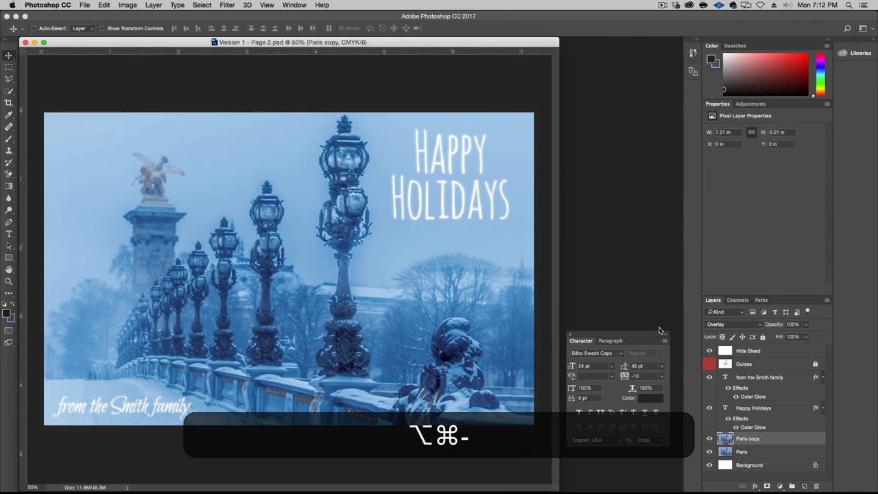
drag(558, 491, 682, 491)
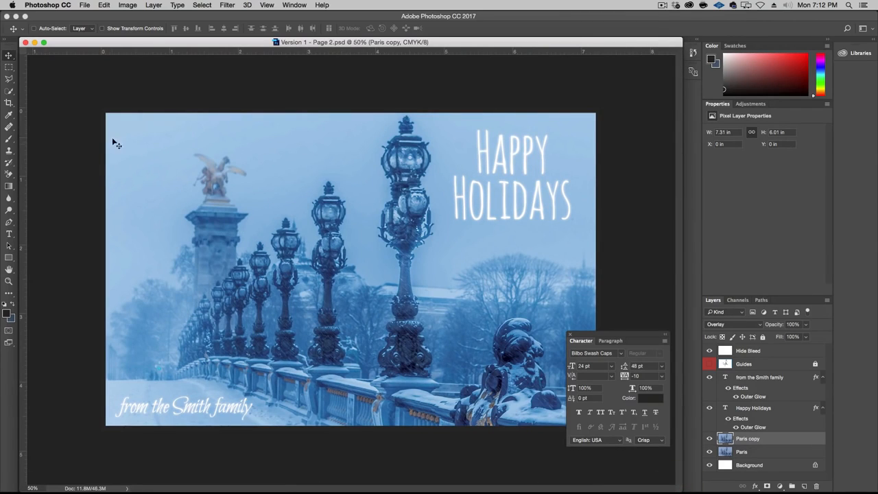
key(super+Tab)
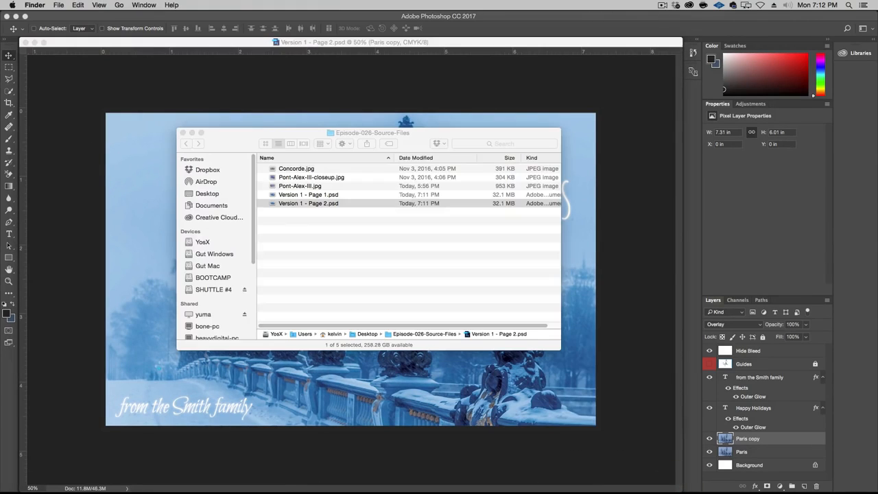
click(336, 260)
key(super+Tab)
click(222, 87)
click(84, 5)
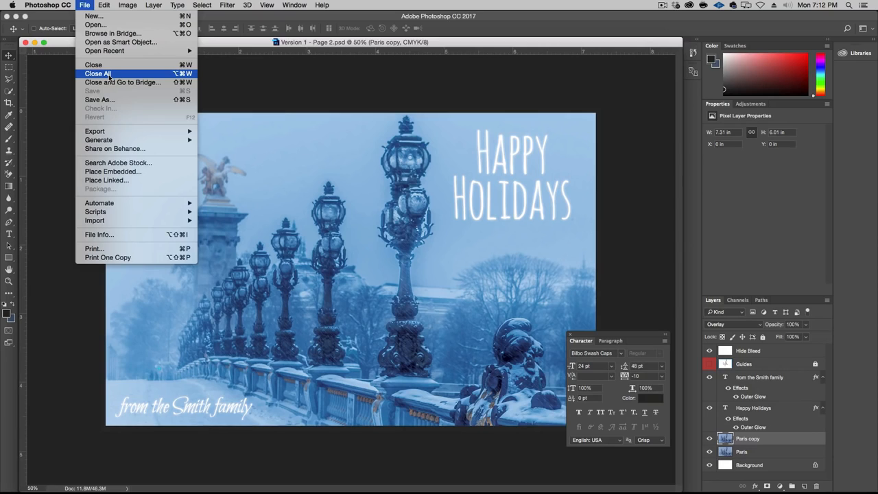
click(356, 134)
Step: Open Family.jpg from the Desktop and bring its photo into Version 1 - Page 2.psd as a new layer above Paris copy
key(super+o)
key(super+d)
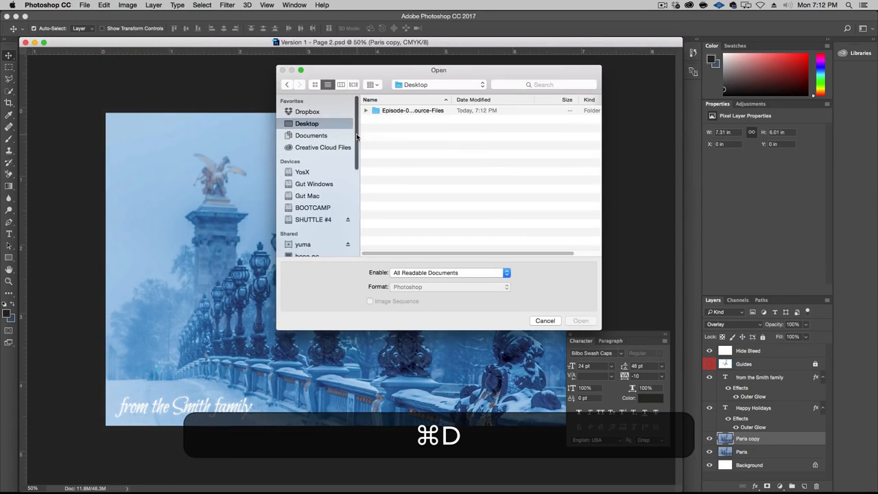
click(411, 137)
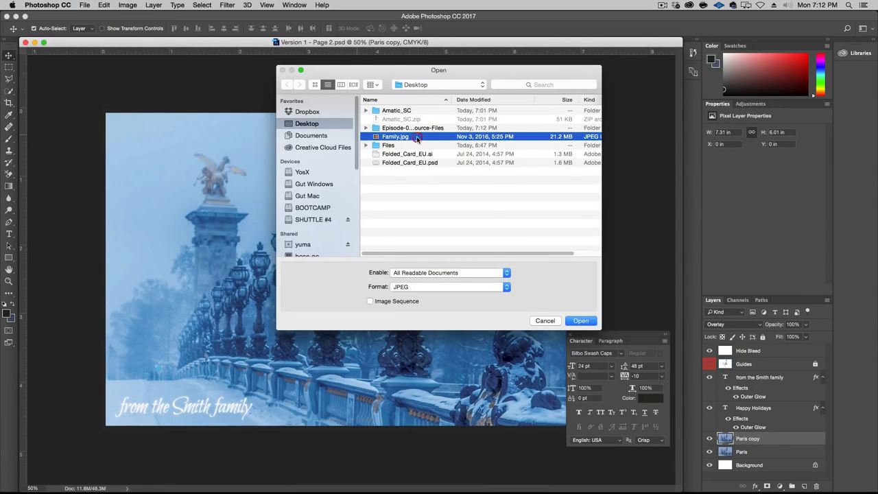
key(Return)
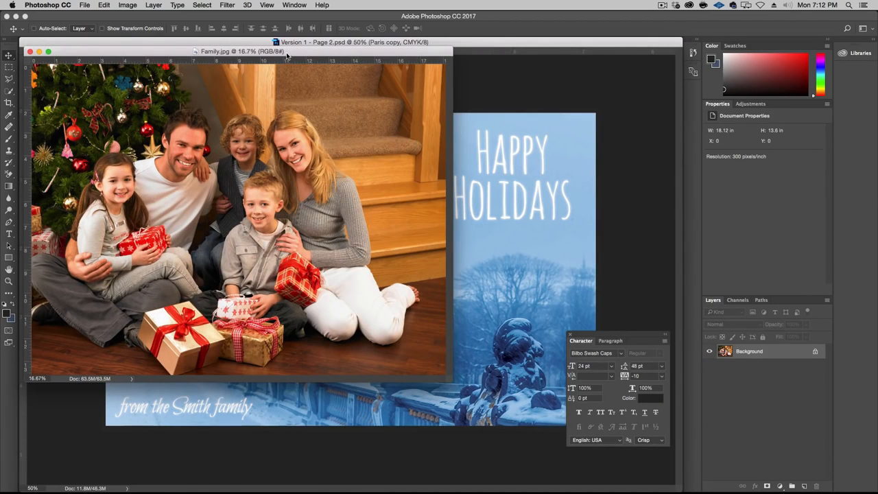
drag(289, 55, 400, 114)
mouse_move(582, 204)
mouse_down()
mouse_move(569, 196)
mouse_move(577, 201)
mouse_up()
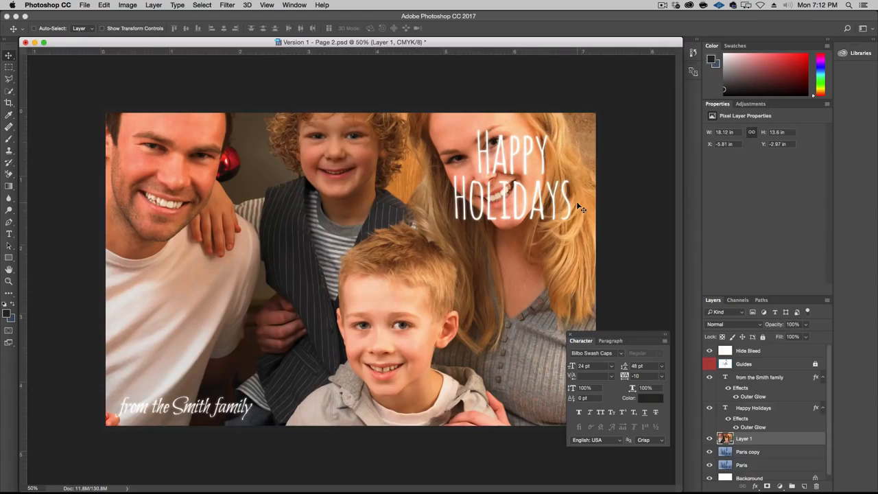
Step: Delete the Paris copy and Paris layers from the Page 2 card
click(755, 452)
shift+click(764, 465)
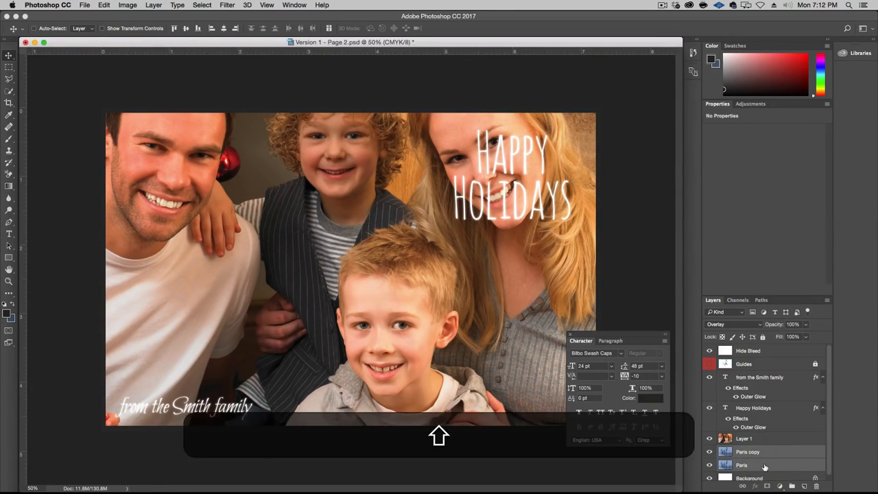
key(BackSpace)
Step: Rename the family photo's layer as "Family"
click(761, 438)
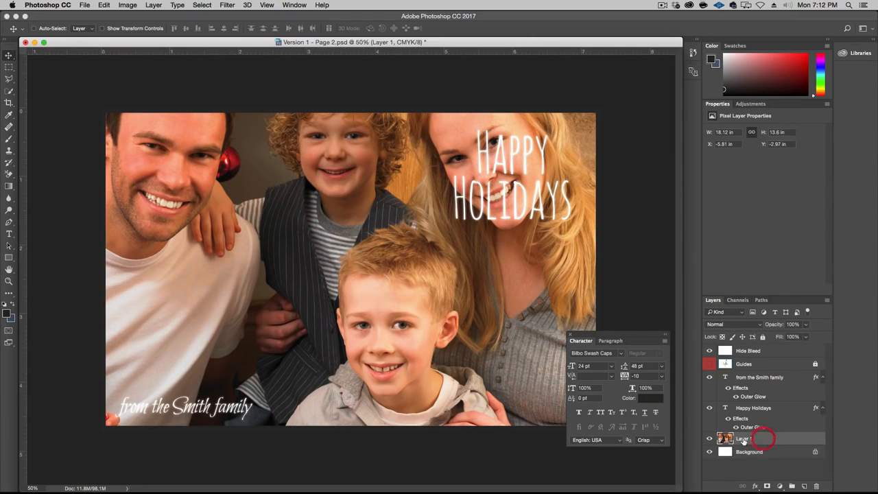
double_click(744, 439)
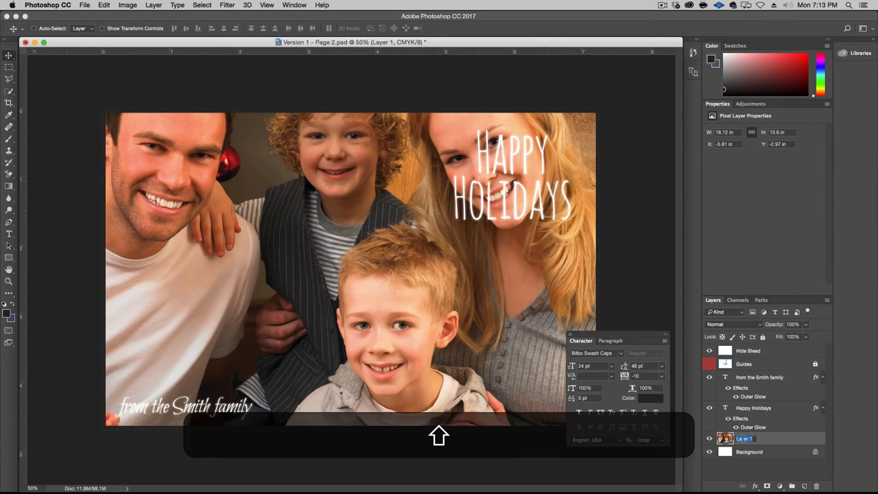
text(Family)
key(Return)
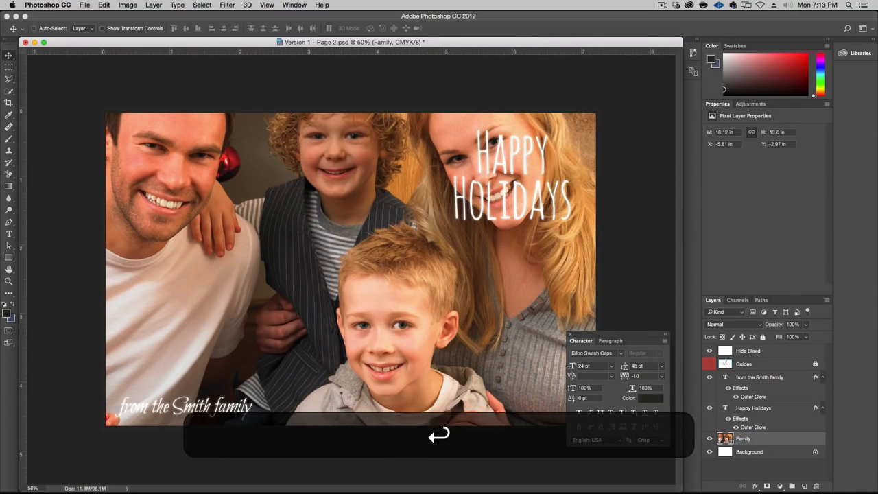
Step: Hide the two greeting text layers on the Page 2 card, keeping the Hide Bleed layer shown
drag(710, 409, 710, 380)
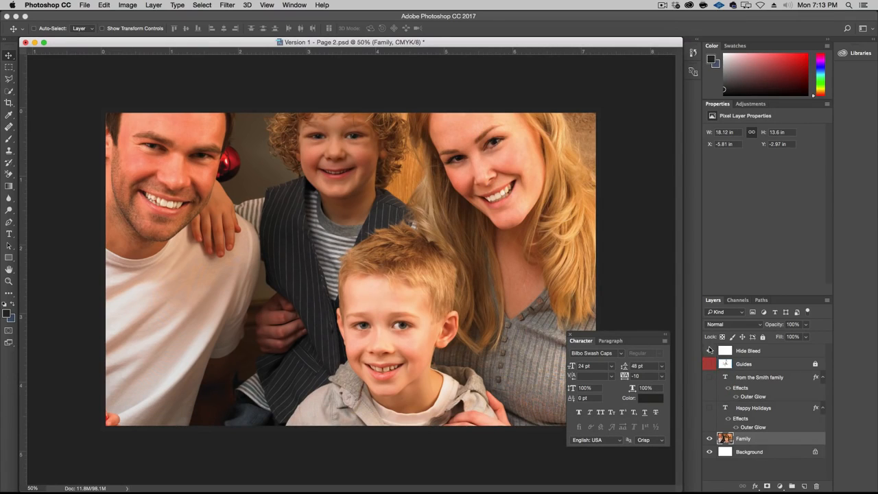
click(710, 351)
click(710, 351)
Step: Scale the Family layer down proportionally to about 39.9% and position it over the card
key(super)
key(super+t)
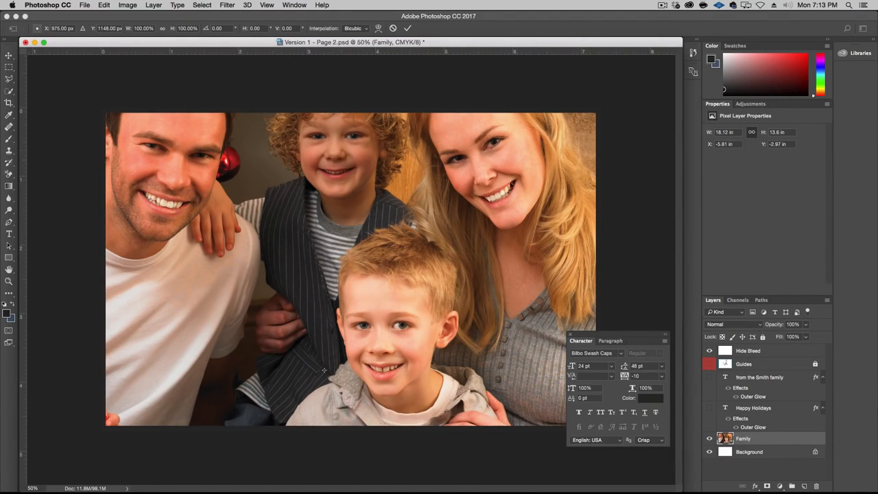
key(alt+super)
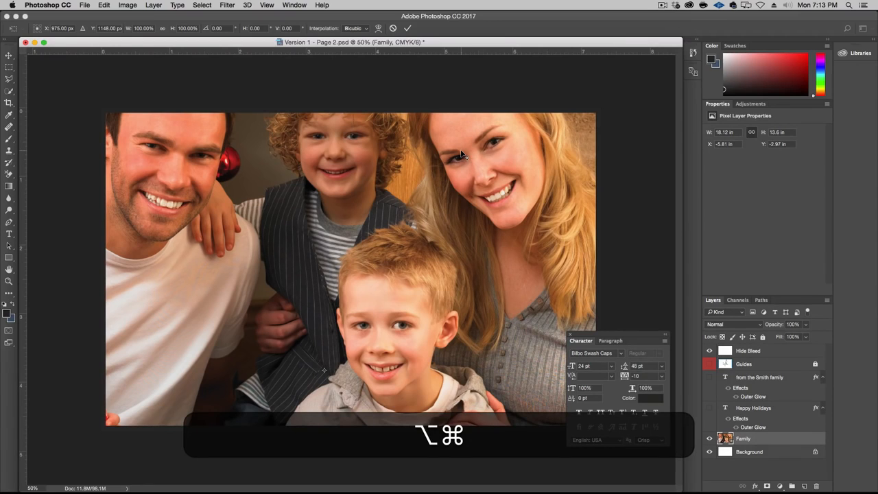
key(alt+super+minus)
key(alt+super+minus)
key(alt+super+minus)
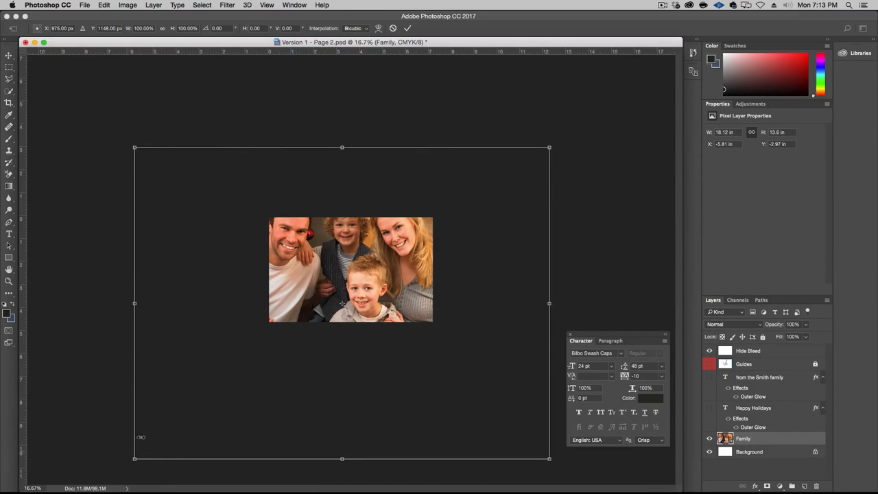
drag(135, 459, 263, 369)
drag(350, 295, 357, 269)
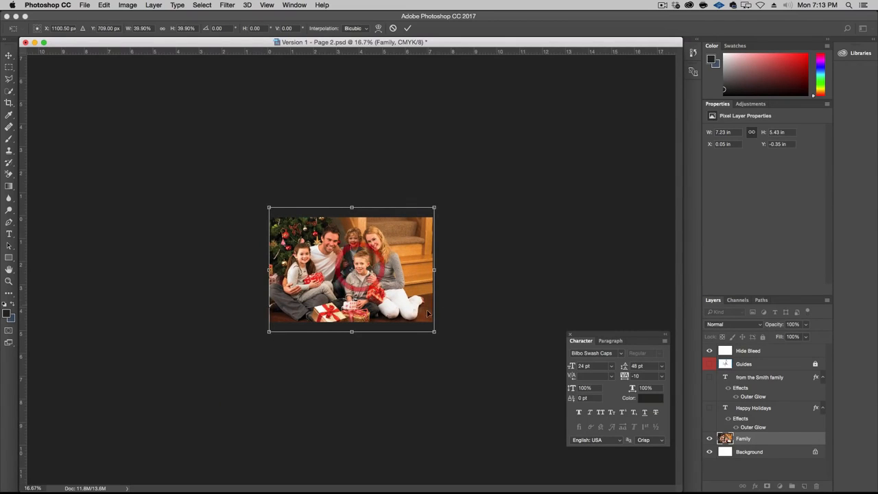
Step: Shrink the family photo further to about 6.07 x 4.56 in, leaving white margins at both sides, and apply the transform
drag(432, 332, 428, 325)
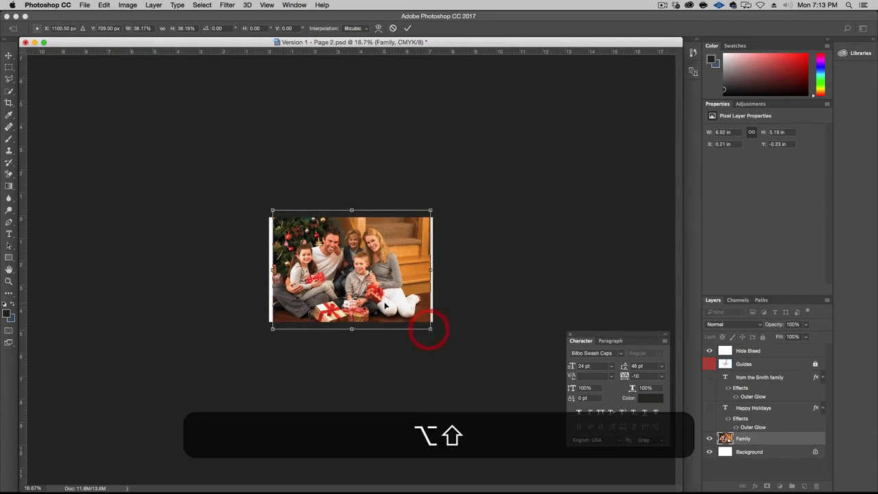
drag(387, 306, 393, 306)
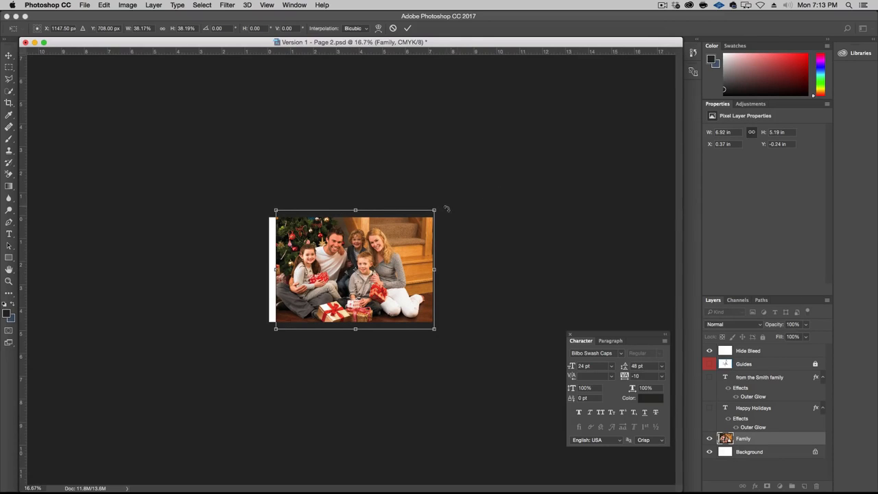
drag(433, 209, 425, 217)
key(Return)
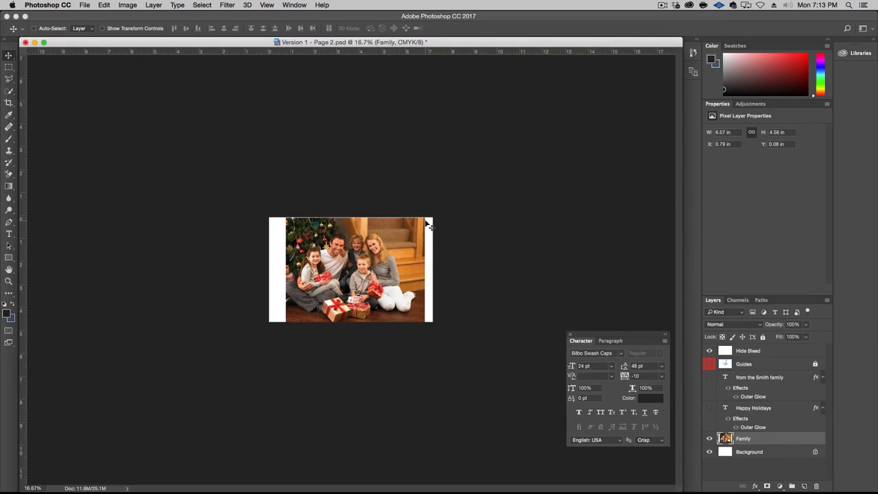
Step: Add a layer mask to the Family layer and ready the Gradient tool with black as foreground colour, closing the Character panel
key(super+alt+plus)
key(super+alt+plus)
key(super+alt+plus)
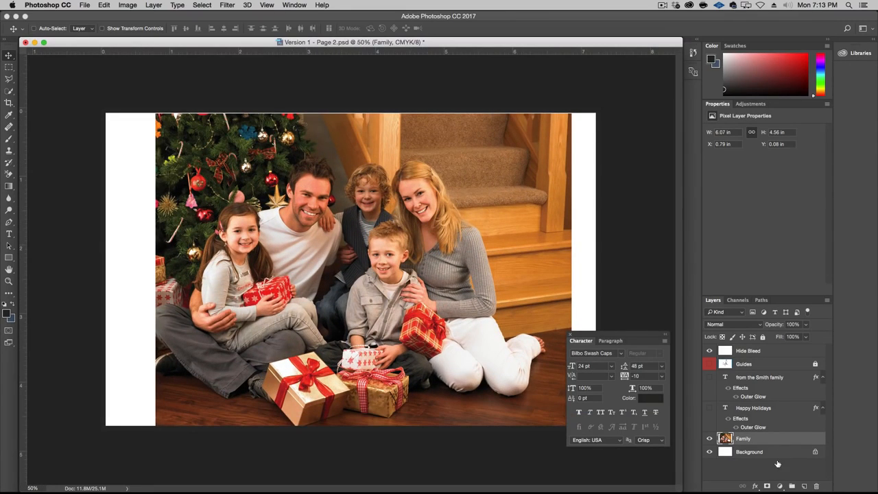
click(768, 485)
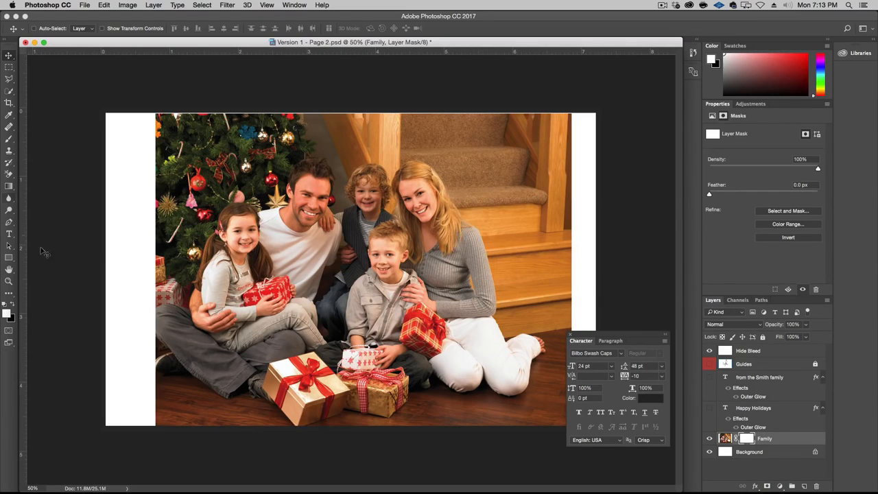
click(8, 185)
click(69, 29)
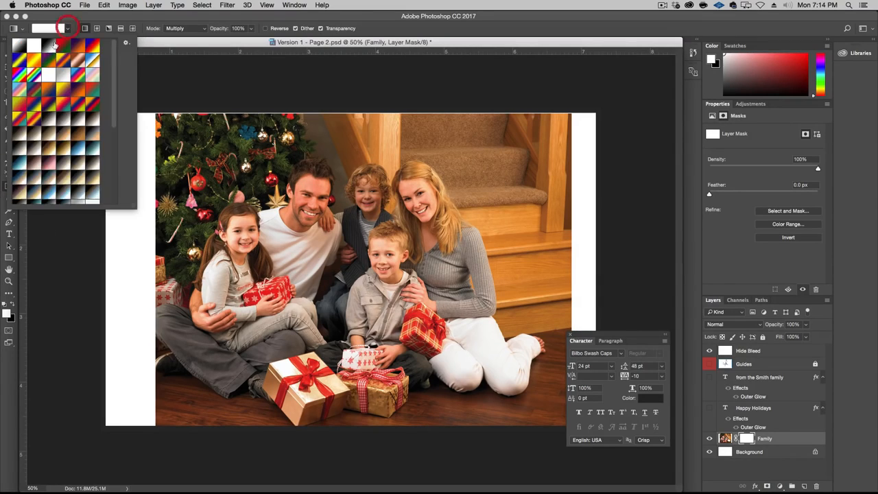
click(68, 29)
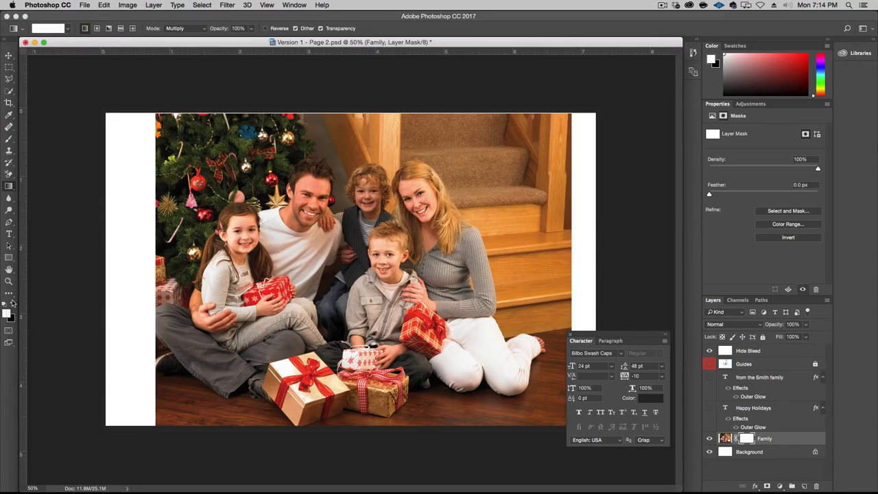
click(11, 303)
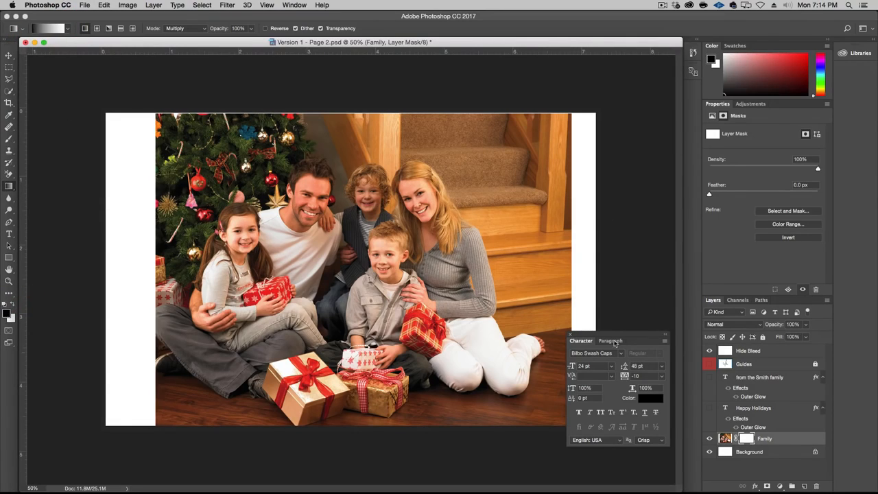
click(569, 334)
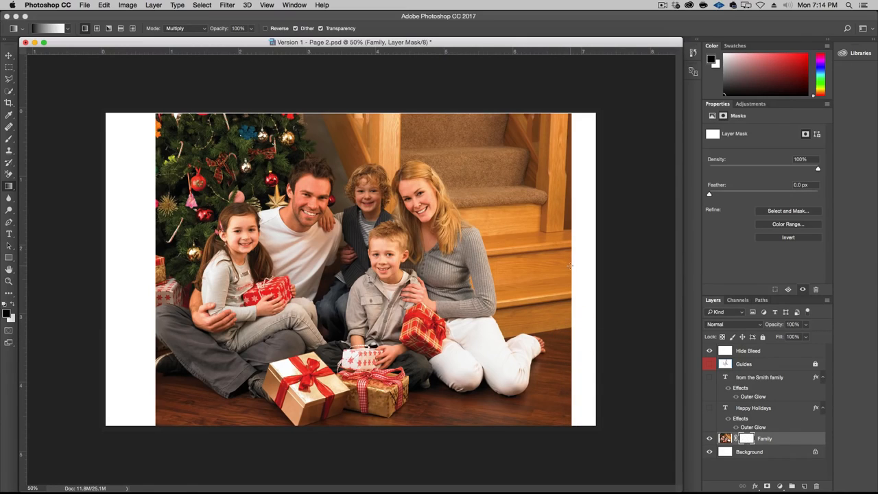
Step: Draw straight Multiply-mode gradients on the Family mask to fade all four photo edges into white, redoing the first right-edge gradient further inward
drag(570, 266, 382, 300)
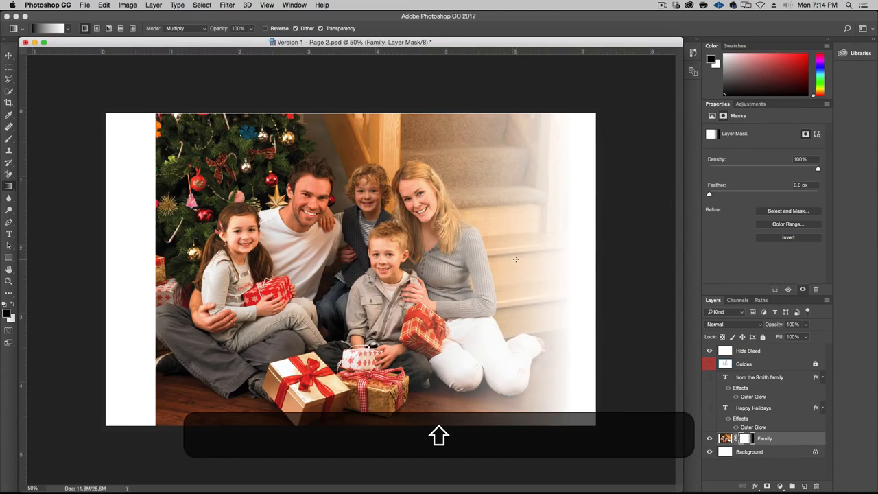
key(super+z)
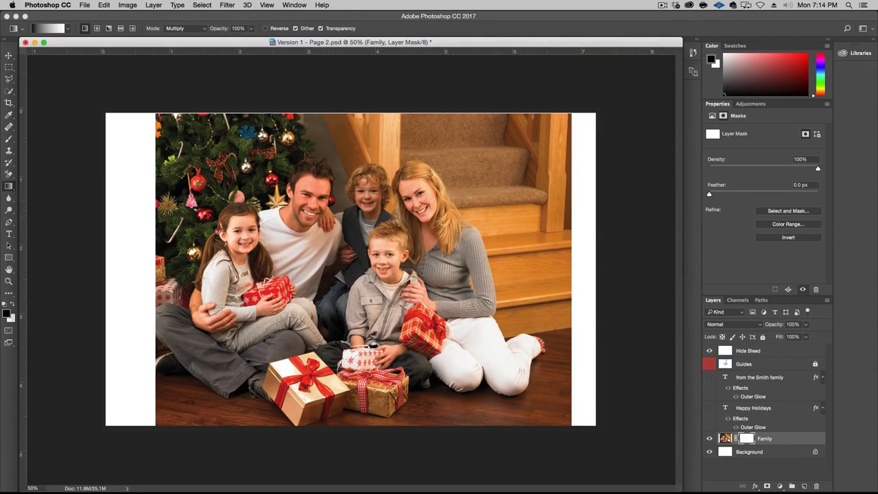
drag(522, 255, 442, 258)
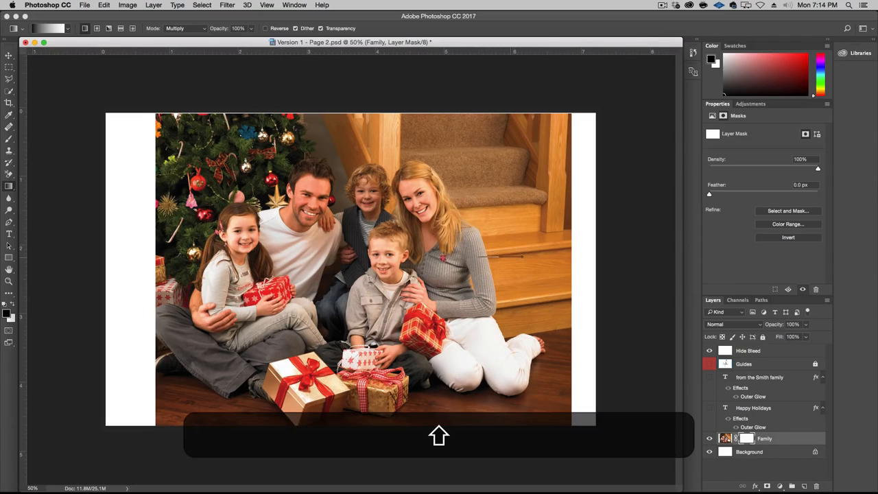
drag(357, 263, 356, 263)
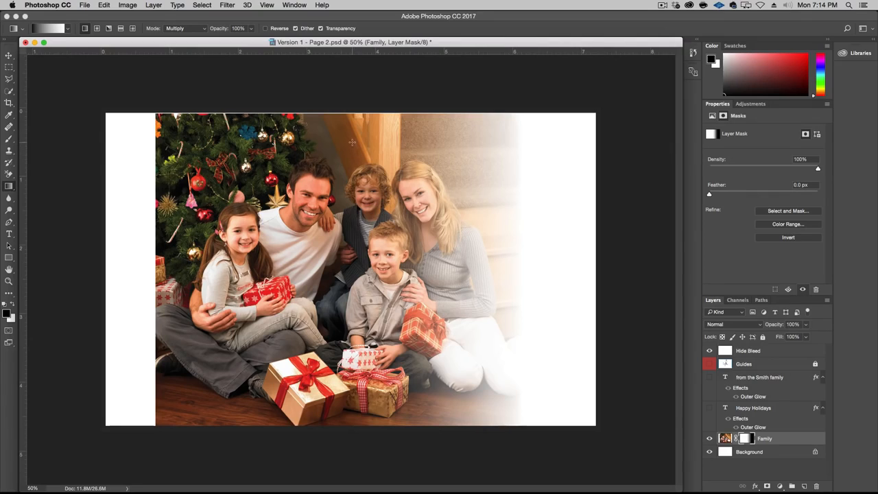
drag(351, 145, 298, 265)
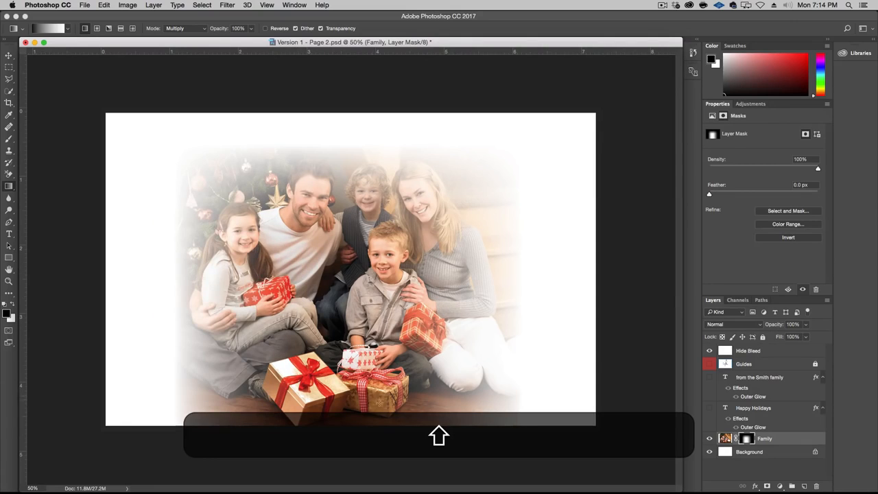
drag(372, 276, 373, 278)
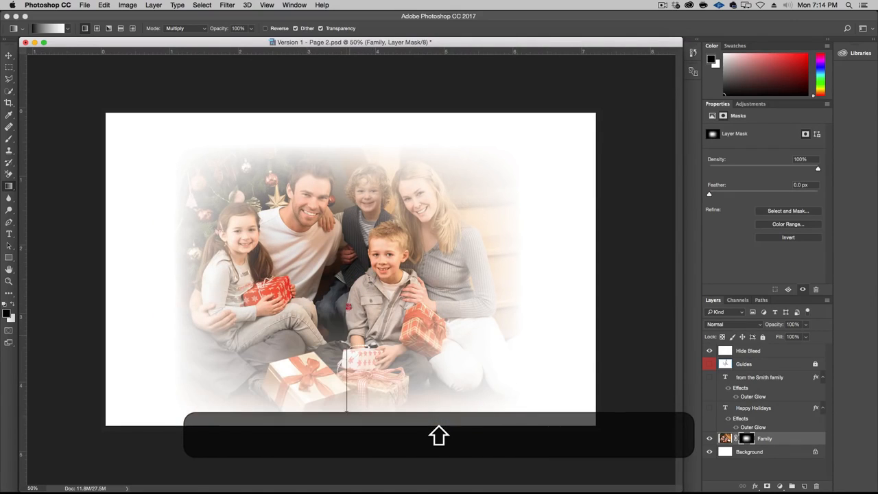
drag(350, 247, 350, 247)
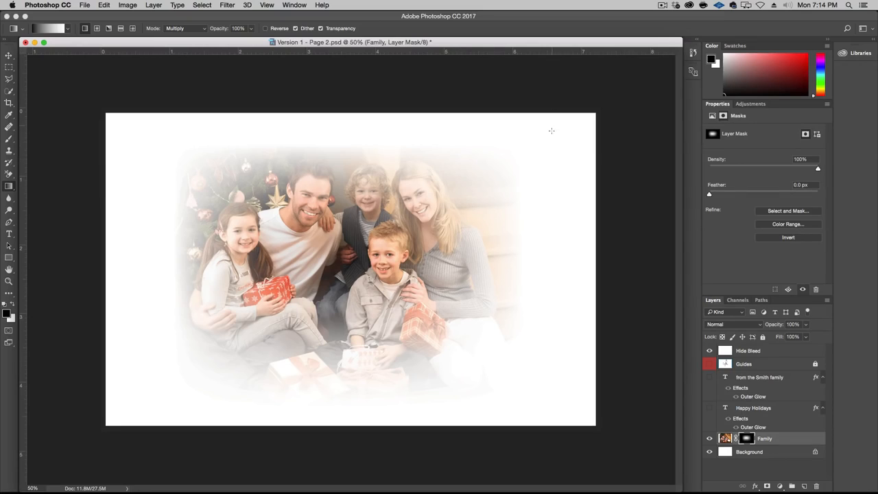
Step: Soften the photo's corners with diagonal gradients on the Family mask
drag(517, 159, 568, 101)
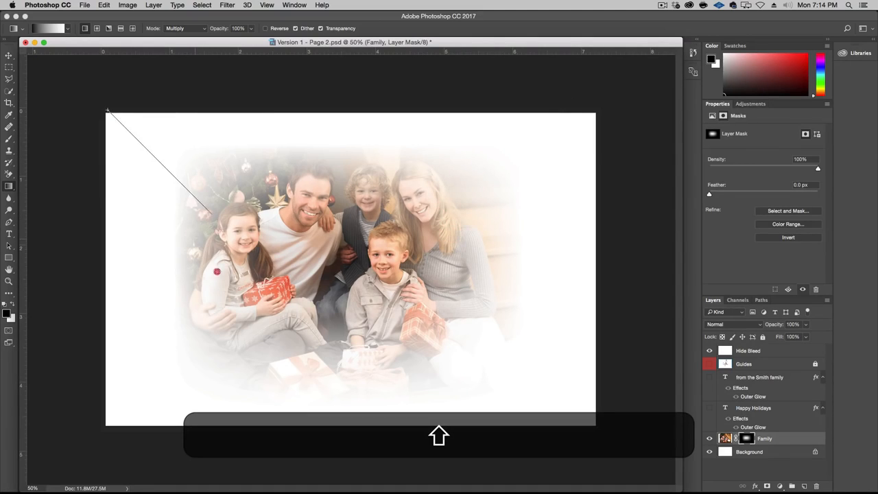
drag(107, 110, 107, 110)
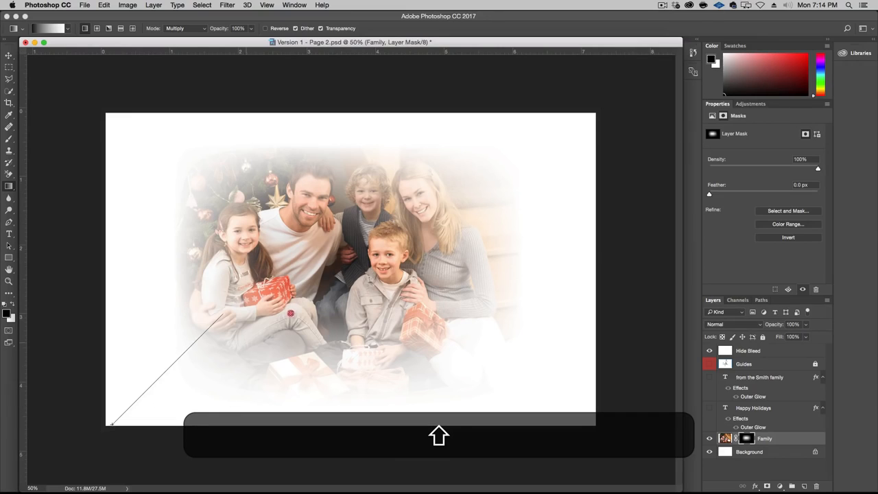
drag(111, 424, 111, 424)
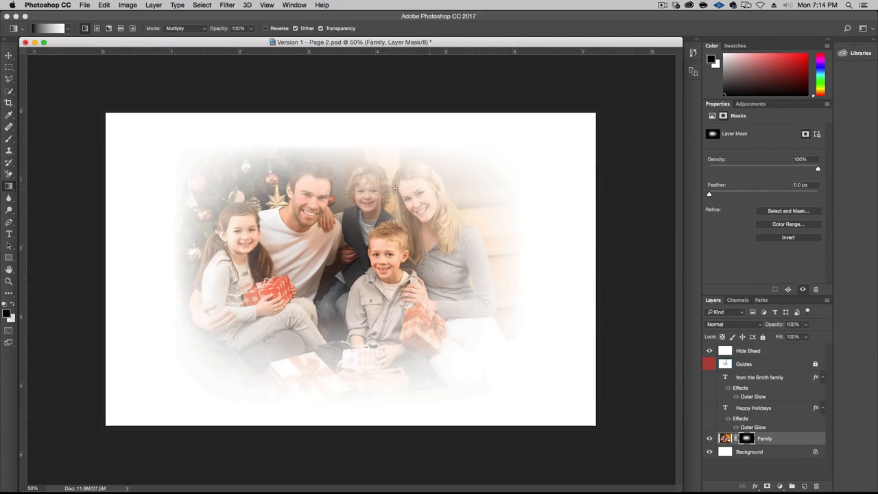
Step: Set up the Brush tool with white as foreground colour and a brush size of 238 px
key(b)
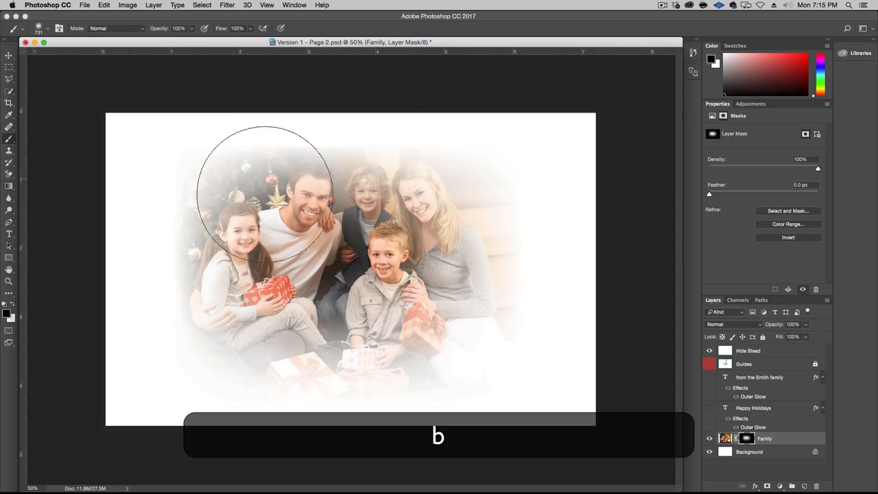
click(12, 304)
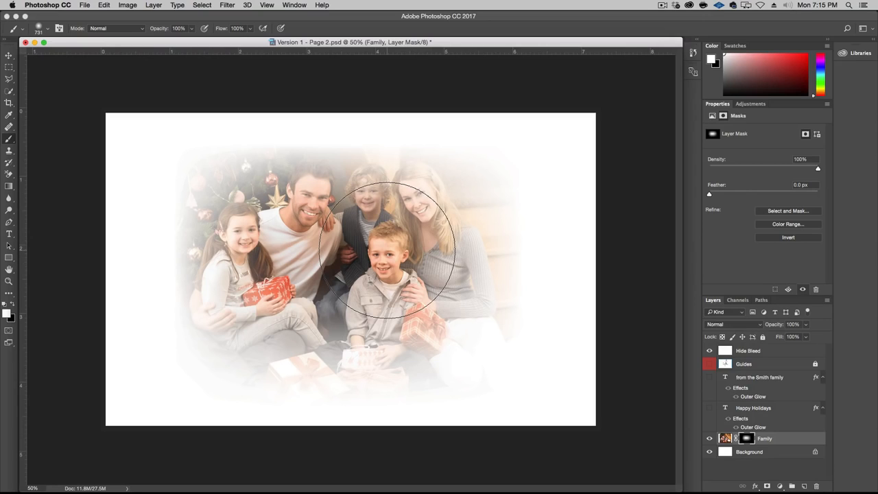
mouse_move(394, 237)
mouse_down()
mouse_move(367, 237)
mouse_move(383, 238)
mouse_move(384, 216)
mouse_move(384, 279)
mouse_move(383, 210)
mouse_move(328, 210)
mouse_up()
Step: Try restoring the girl's face on the Family mask with a 30% opacity brush, and undo the stroke
click(182, 28)
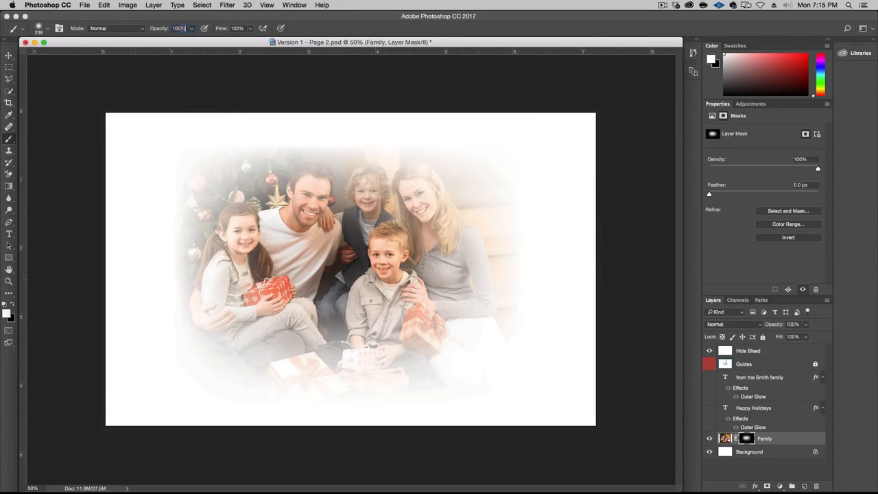
text(30)
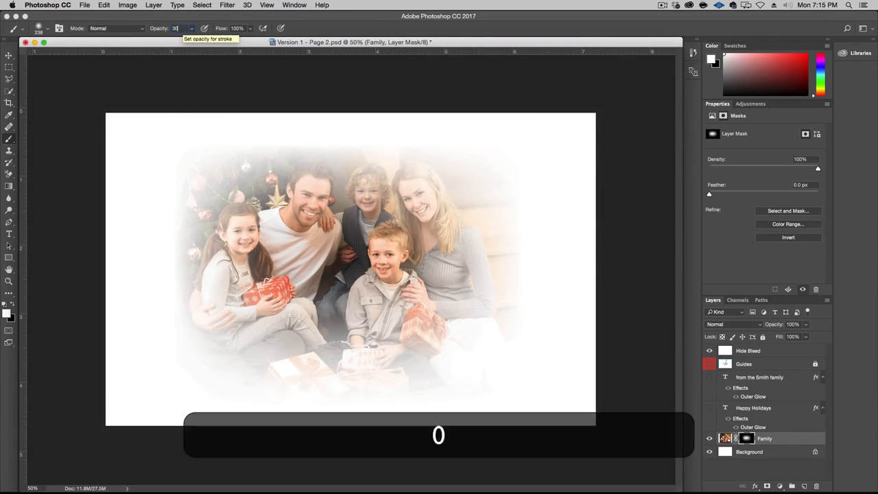
key(Return)
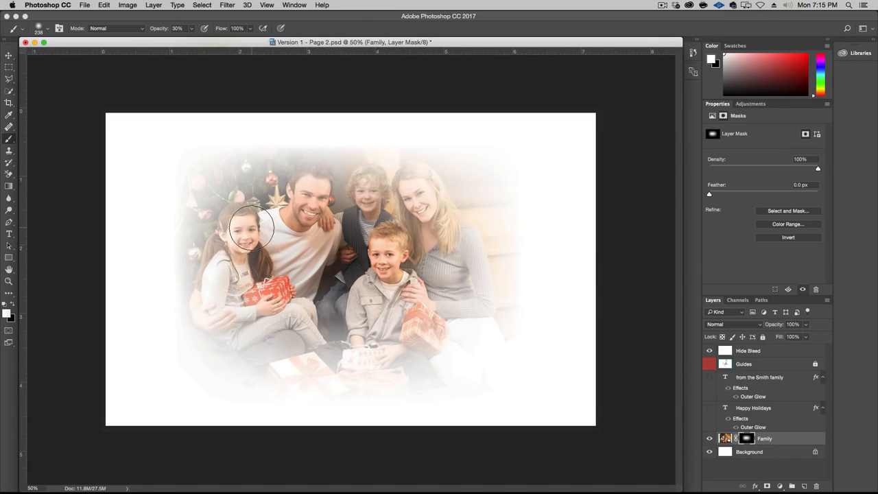
click(238, 221)
mouse_move(239, 221)
mouse_down()
mouse_move(231, 234)
mouse_move(275, 249)
mouse_up()
key(cmd+z)
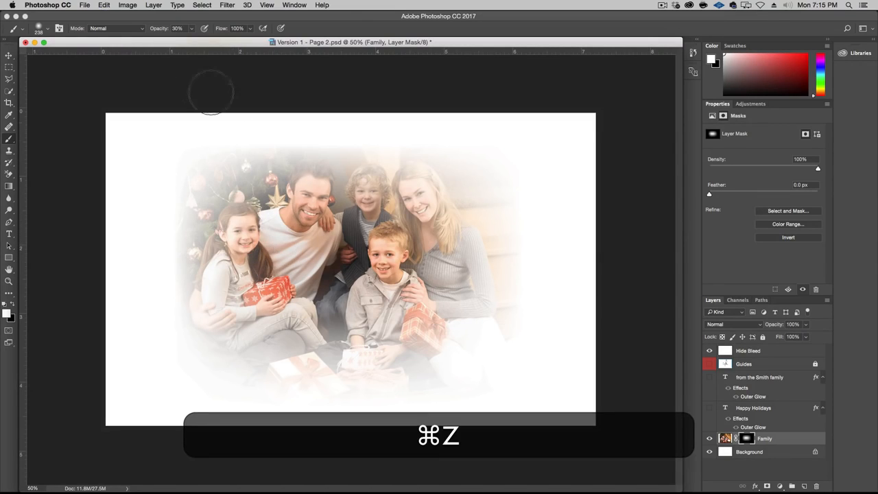
Step: Set the brush opacity to 10% and paint white on the Family mask over the family members' faces to bring back detail
click(177, 28)
text(10)
key(Return)
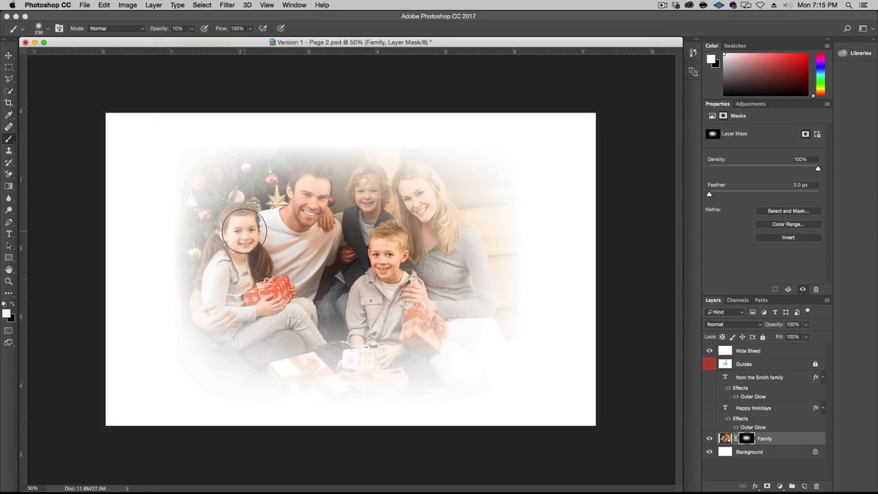
mouse_move(245, 231)
mouse_down()
mouse_move(241, 221)
mouse_move(231, 235)
mouse_move(245, 232)
mouse_move(239, 243)
mouse_move(244, 234)
mouse_move(231, 249)
mouse_move(242, 227)
mouse_up()
mouse_move(314, 182)
mouse_down()
mouse_move(320, 228)
mouse_move(308, 204)
mouse_move(314, 176)
mouse_move(306, 177)
mouse_move(297, 220)
mouse_move(325, 180)
mouse_move(314, 174)
mouse_move(326, 255)
mouse_move(304, 205)
mouse_move(309, 179)
mouse_move(310, 234)
mouse_move(279, 241)
mouse_move(309, 217)
mouse_up()
drag(370, 185, 380, 230)
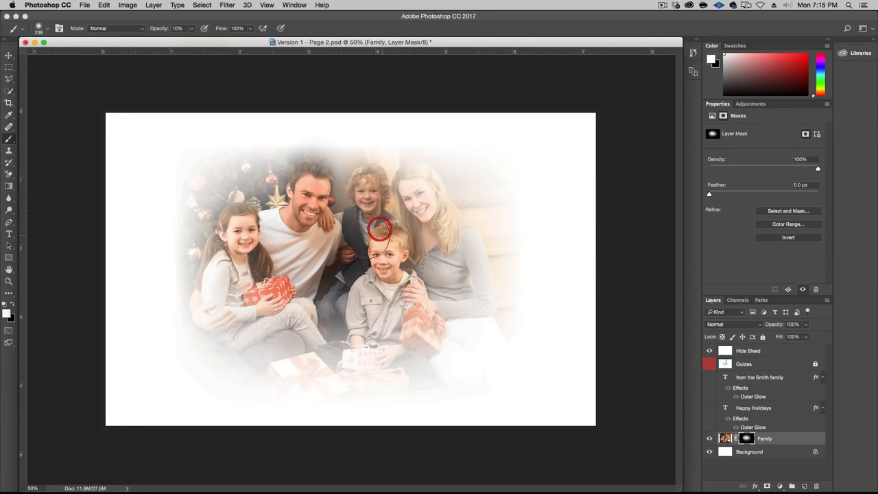
mouse_move(406, 193)
mouse_down()
mouse_move(443, 222)
mouse_move(420, 184)
mouse_move(432, 219)
mouse_move(418, 205)
mouse_move(384, 261)
mouse_move(393, 244)
mouse_move(409, 297)
mouse_move(423, 305)
mouse_move(386, 250)
mouse_move(322, 200)
mouse_move(316, 176)
mouse_move(305, 221)
mouse_move(285, 238)
mouse_move(234, 227)
mouse_up()
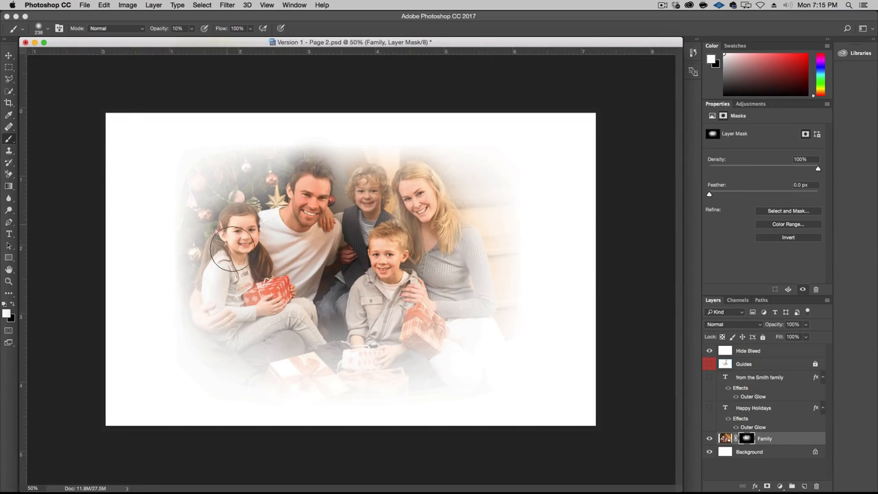
mouse_move(223, 287)
mouse_down()
mouse_move(210, 301)
mouse_move(223, 284)
mouse_up()
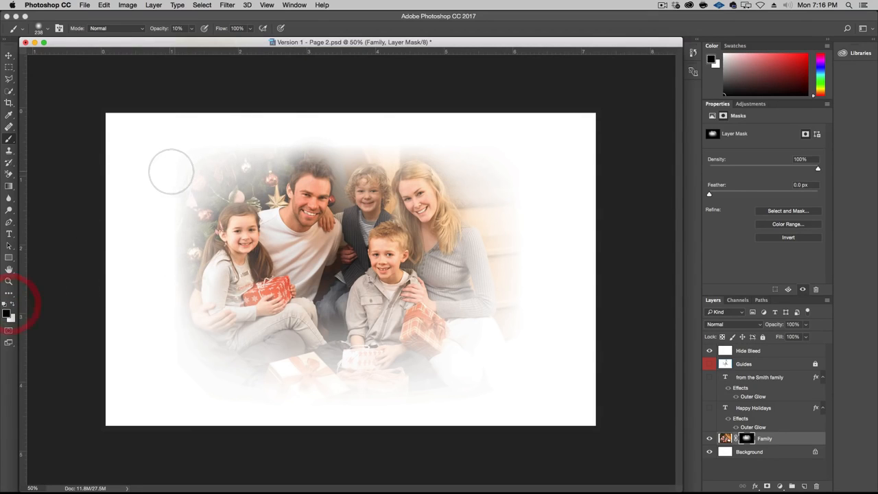
Step: Paint black on the Family mask with a 393 px brush at 30% opacity to fade the photo's upper and outer edges
drag(172, 169, 188, 174)
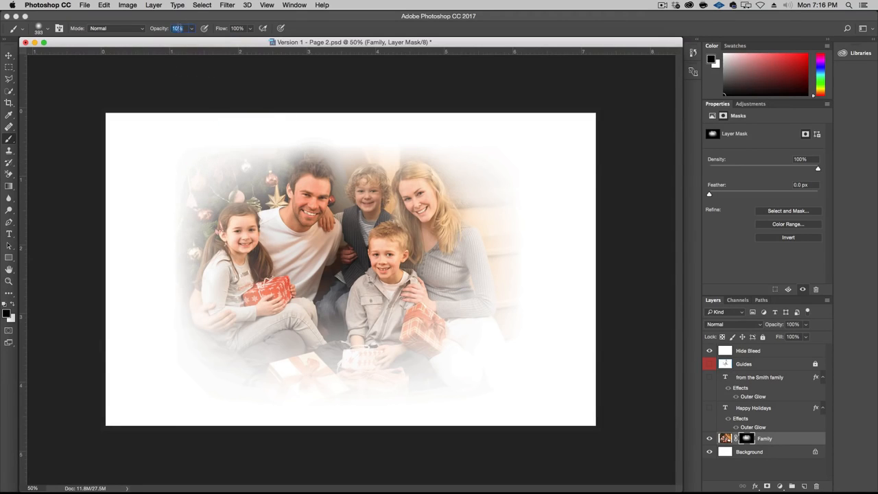
text(30)
key(Return)
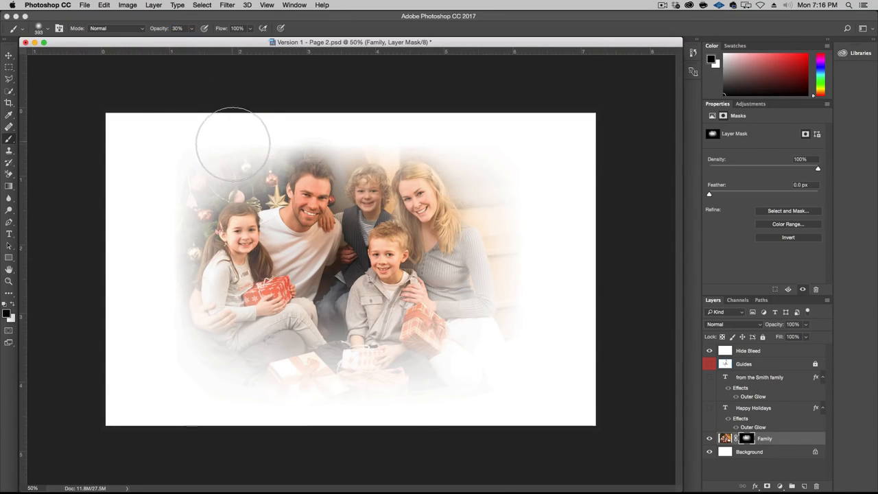
mouse_move(232, 144)
mouse_down()
mouse_move(184, 155)
mouse_move(187, 180)
mouse_up()
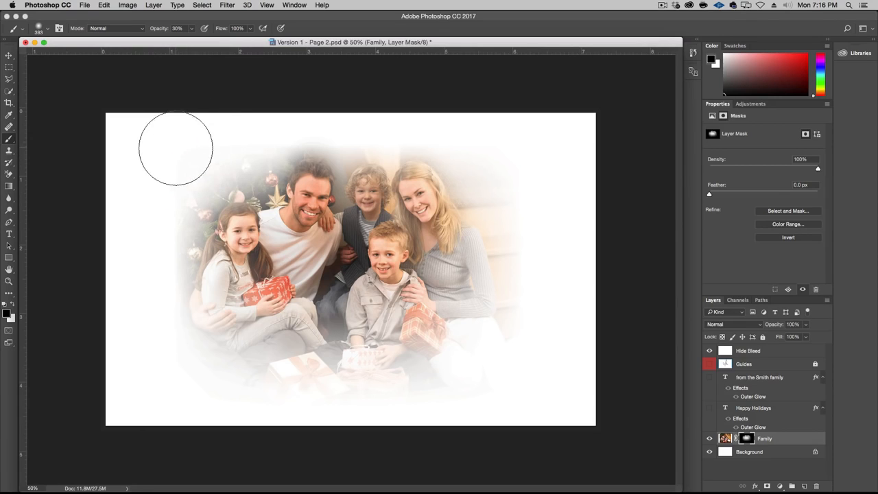
mouse_move(235, 133)
mouse_down()
mouse_move(172, 185)
mouse_move(214, 140)
mouse_up()
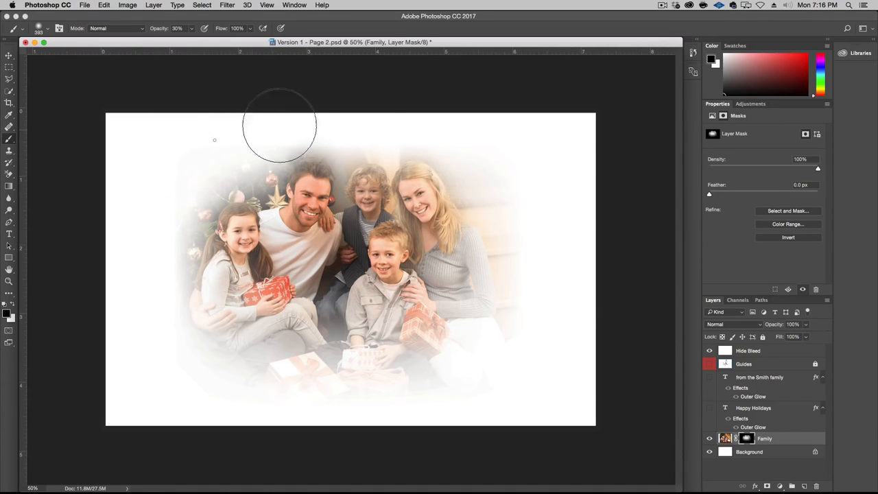
drag(432, 127, 445, 126)
drag(504, 176, 519, 298)
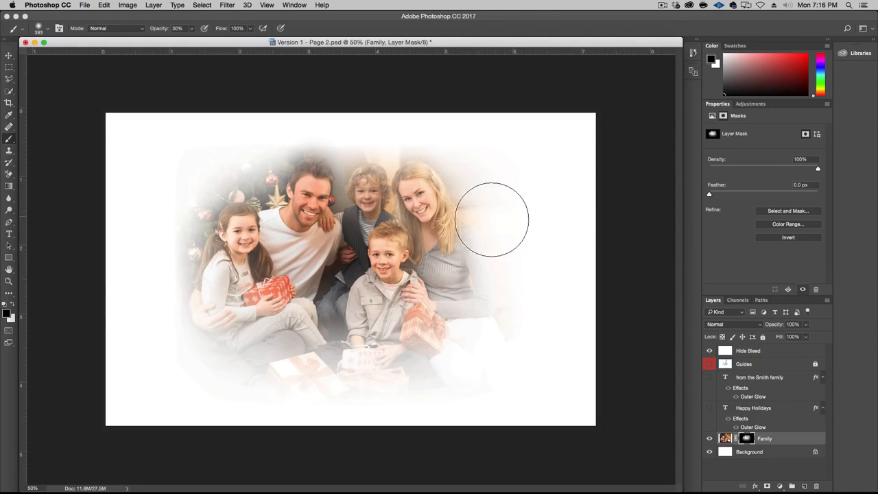
Step: Fade the photo's upper-left, lower-right and upper-right corners with diagonal black-to-white Multiply gradients on the Family mask
key(g)
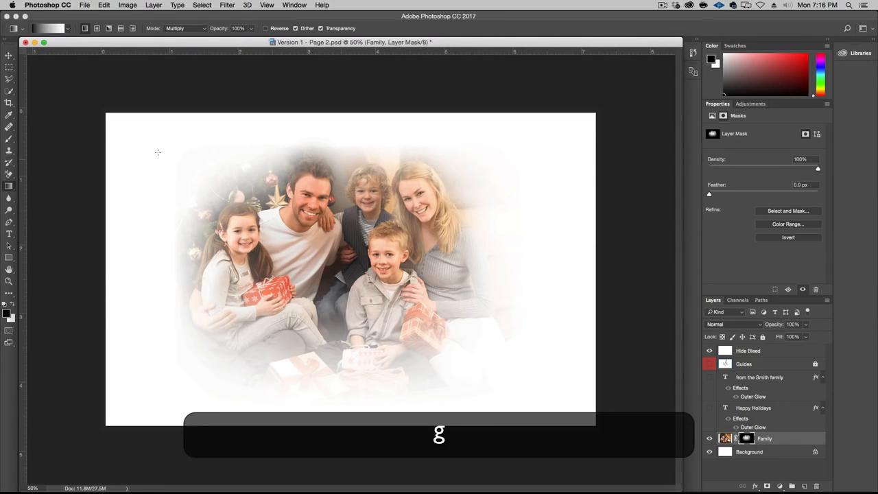
mouse_move(216, 180)
mouse_down()
mouse_move(169, 132)
mouse_move(271, 275)
mouse_up()
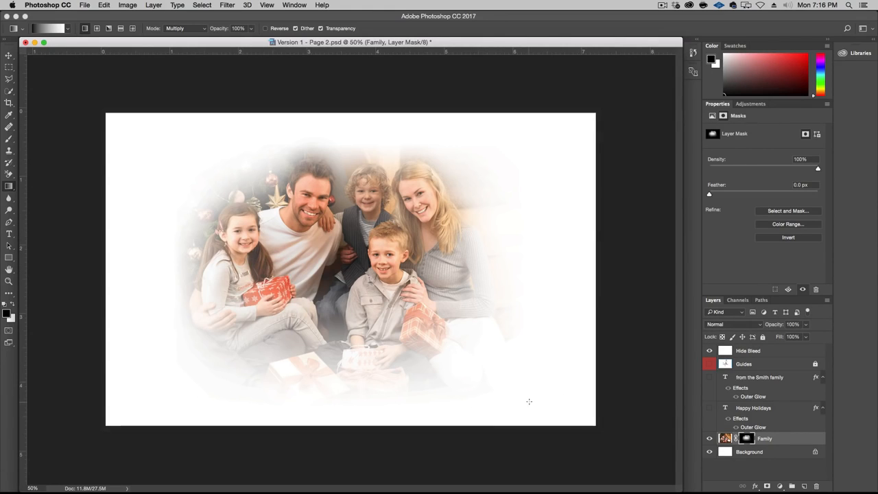
drag(455, 319, 519, 386)
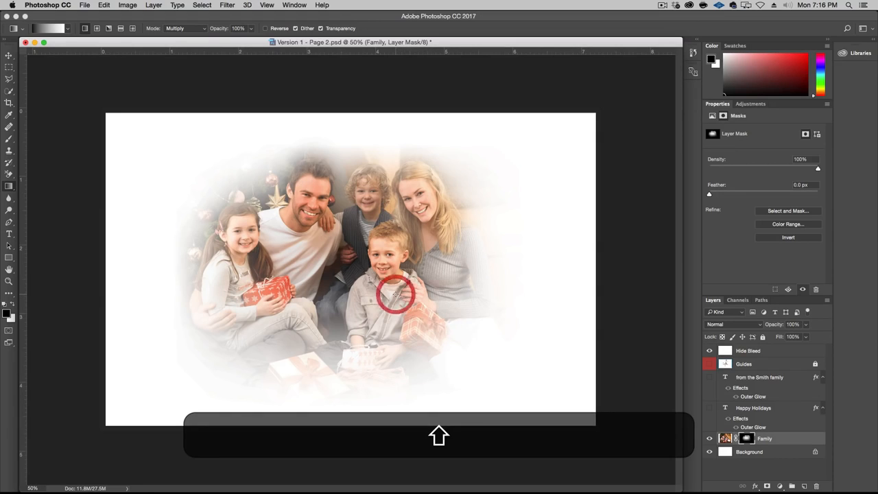
drag(506, 143, 436, 210)
Step: Paint white on the Family mask with a 262 px brush at 20% opacity over the faces and the boy's red gift
key(b)
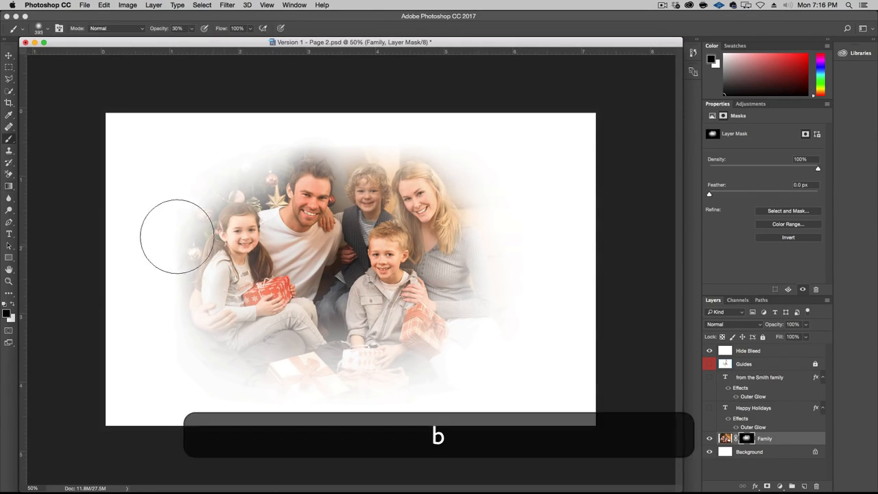
key(x)
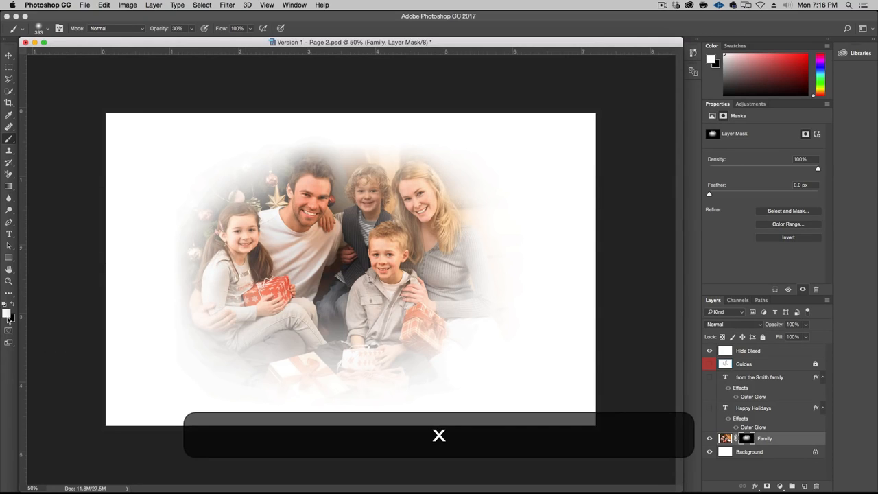
drag(241, 236, 227, 235)
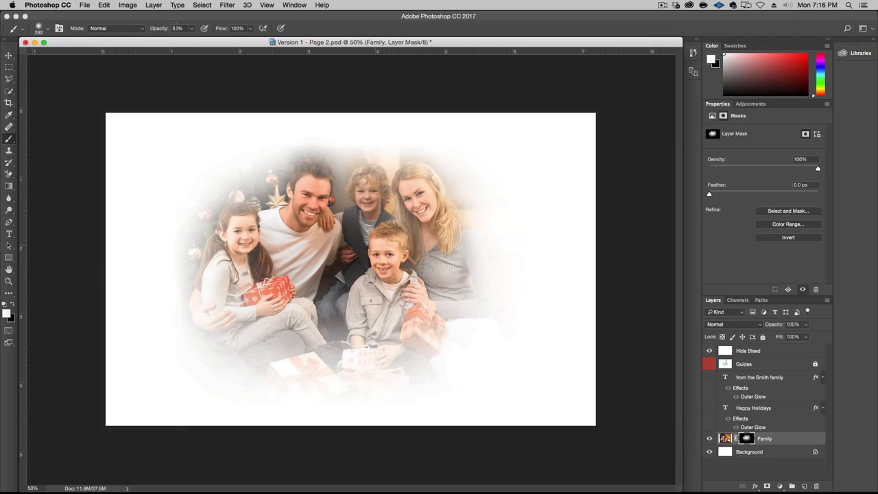
text(20)
key(Return)
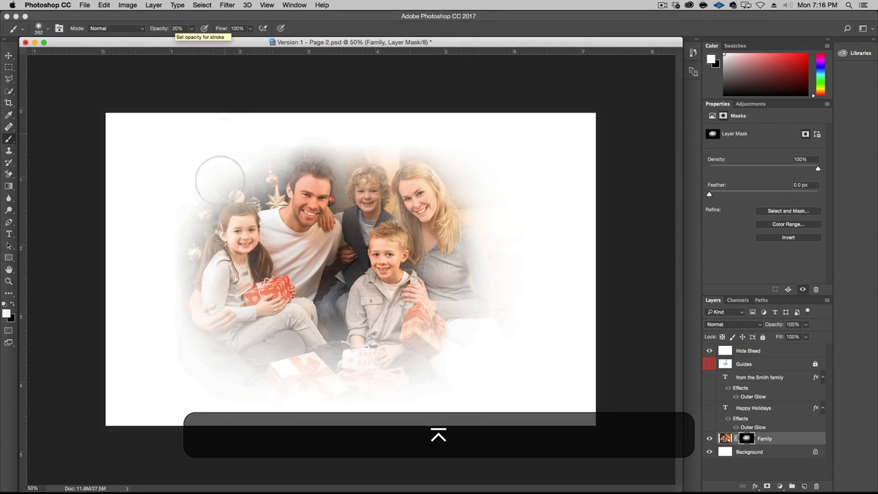
click(243, 235)
click(242, 235)
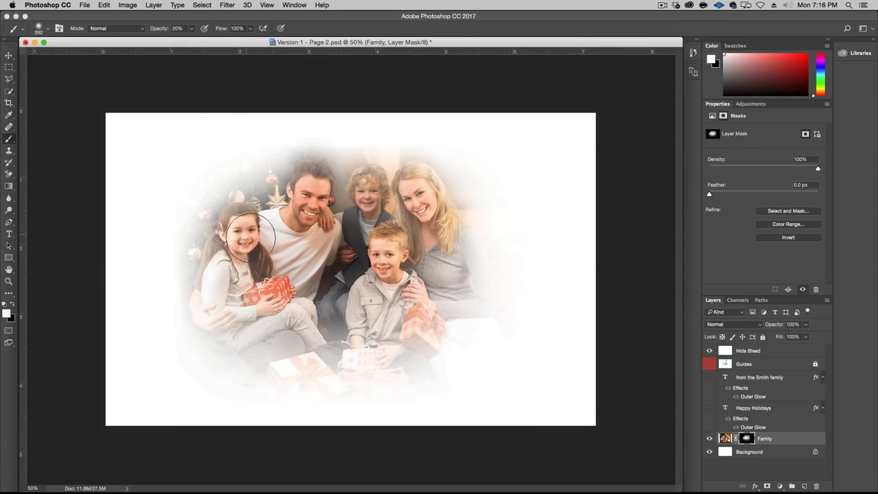
click(249, 236)
click(317, 188)
click(370, 197)
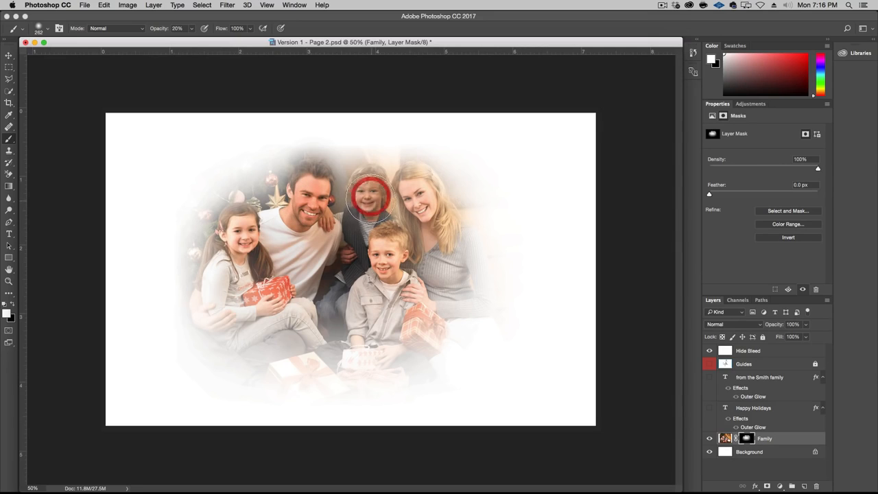
click(385, 252)
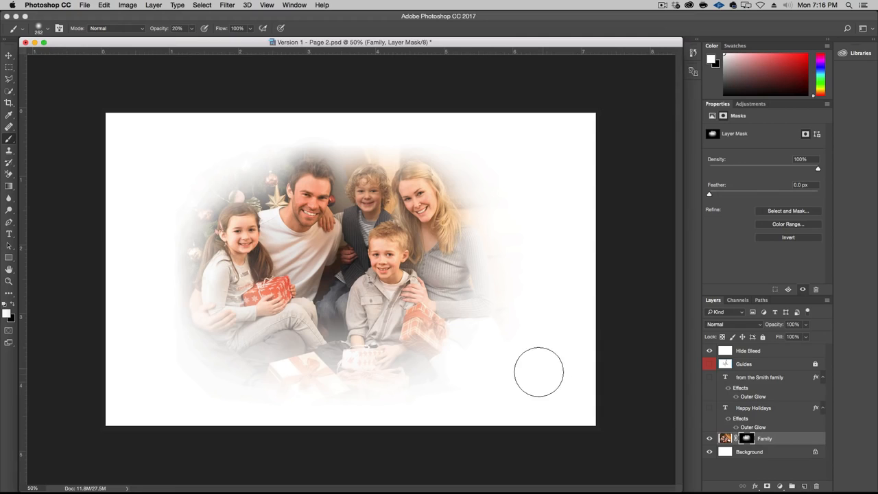
click(433, 330)
Step: Add a new layer above Family and choose a muted grey-blue foreground colour with a hue of 215°
click(804, 486)
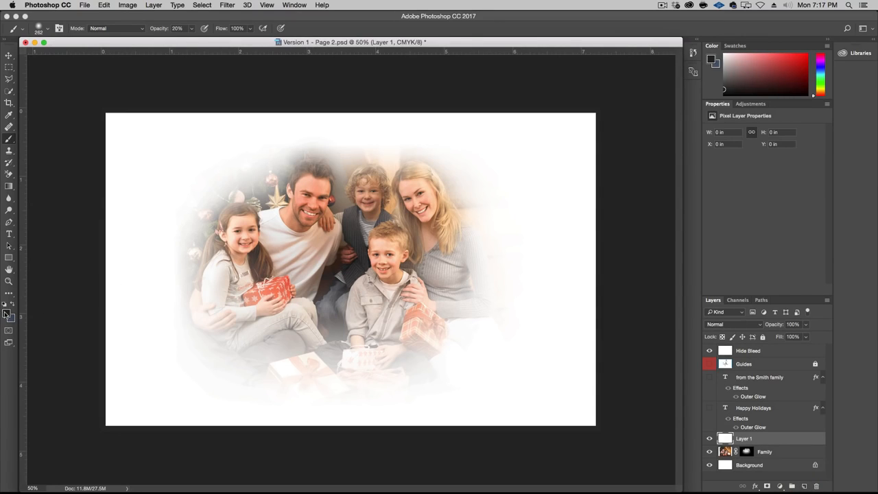
click(6, 314)
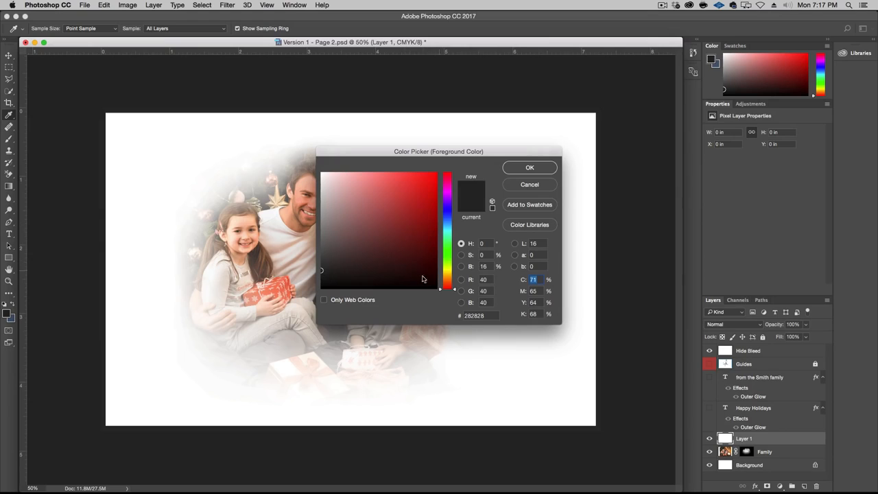
click(451, 220)
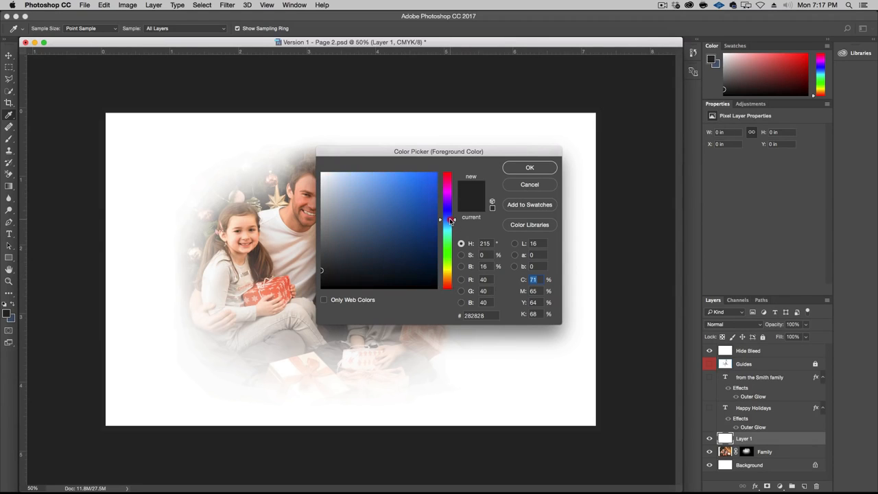
mouse_move(356, 250)
mouse_down()
mouse_move(337, 236)
mouse_move(350, 240)
mouse_move(339, 221)
mouse_up()
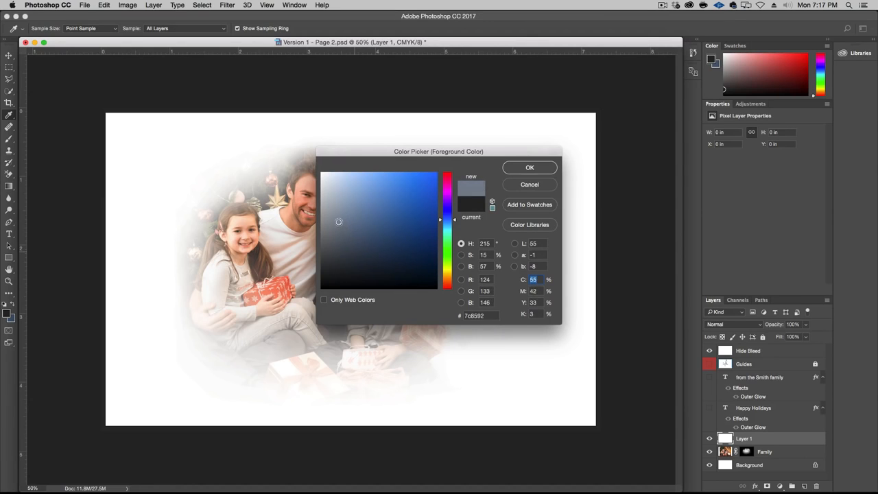
click(338, 224)
click(529, 169)
key(b)
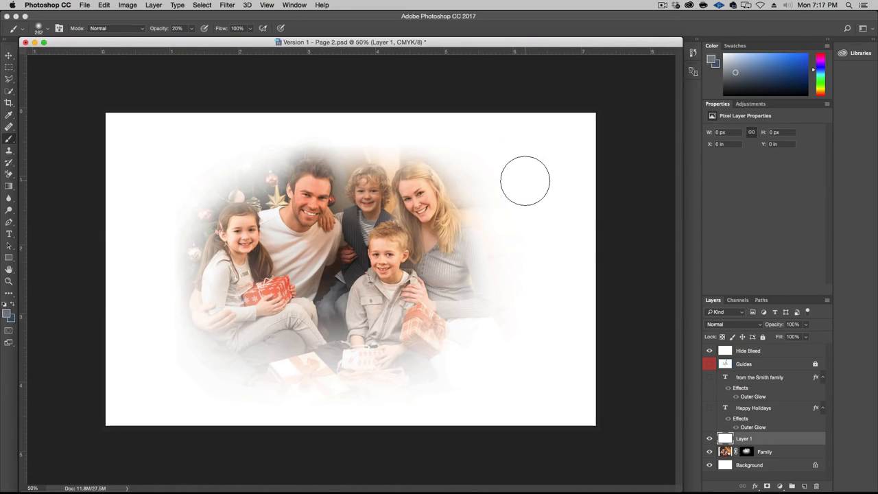
Step: Fill Layer 1 with the grey-blue foreground colour and set its blend mode to Color
click(103, 5)
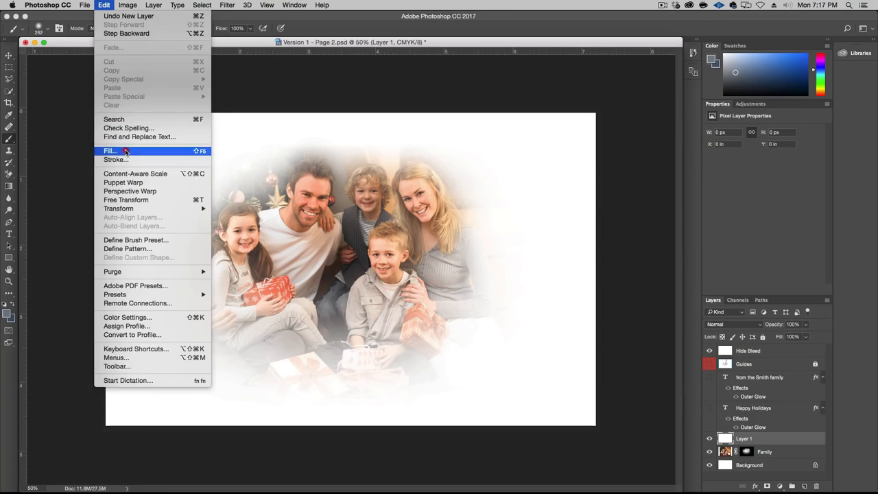
click(124, 149)
click(648, 268)
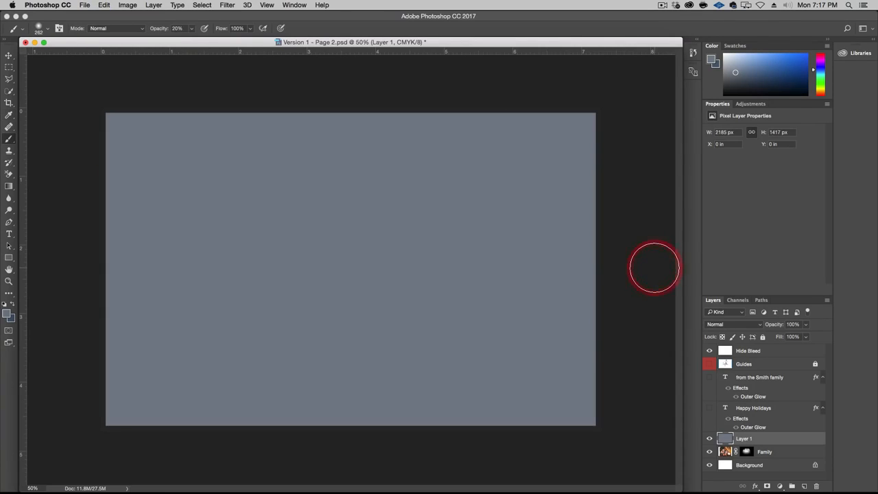
click(734, 325)
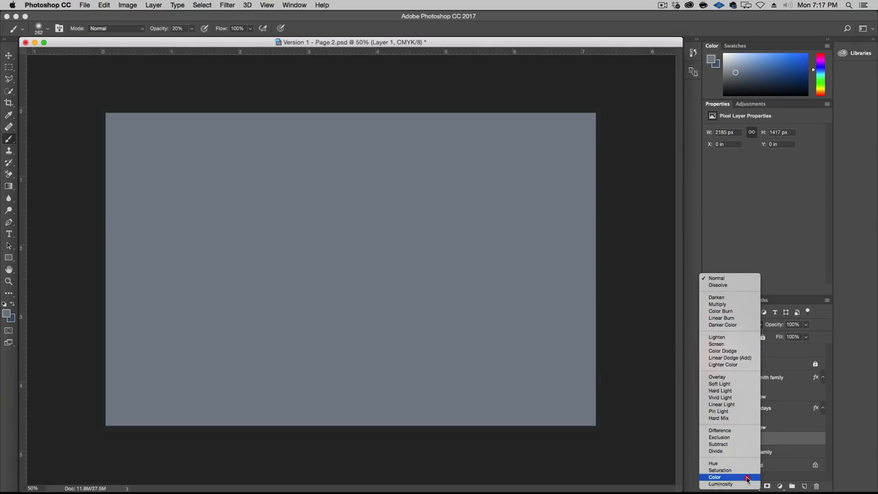
click(747, 478)
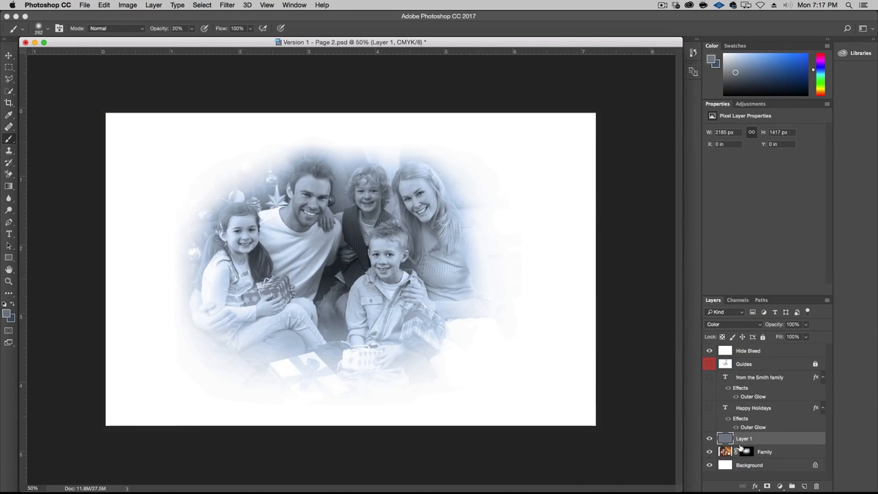
Step: Clip Layer 1 to the Family layer, compare the photo with and without the tint, and set the tint's opacity to 70%
key(alt)
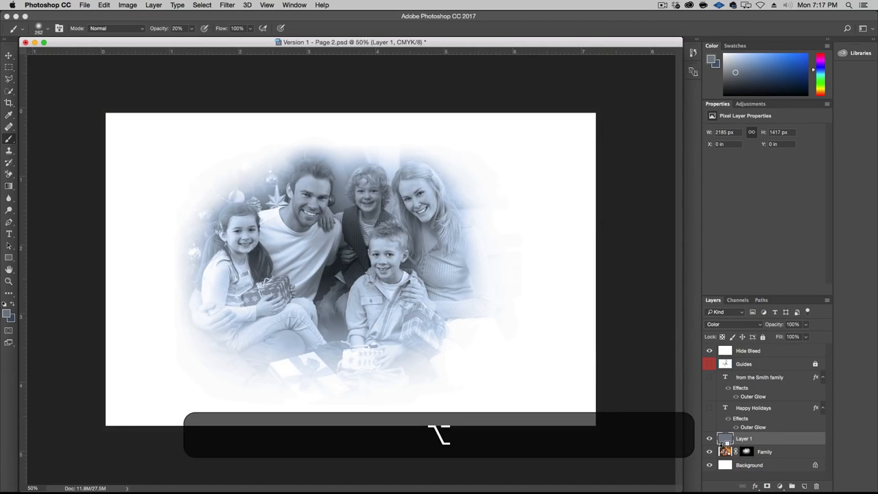
alt+click(723, 445)
click(710, 439)
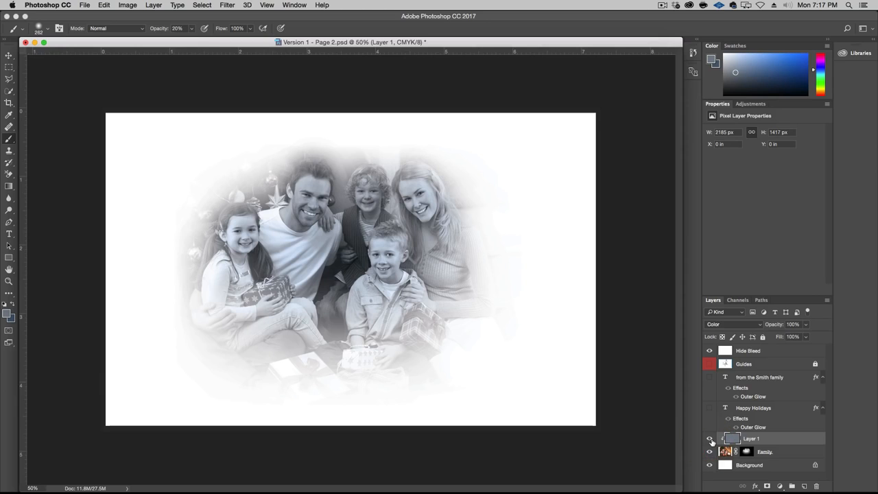
click(710, 440)
click(710, 440)
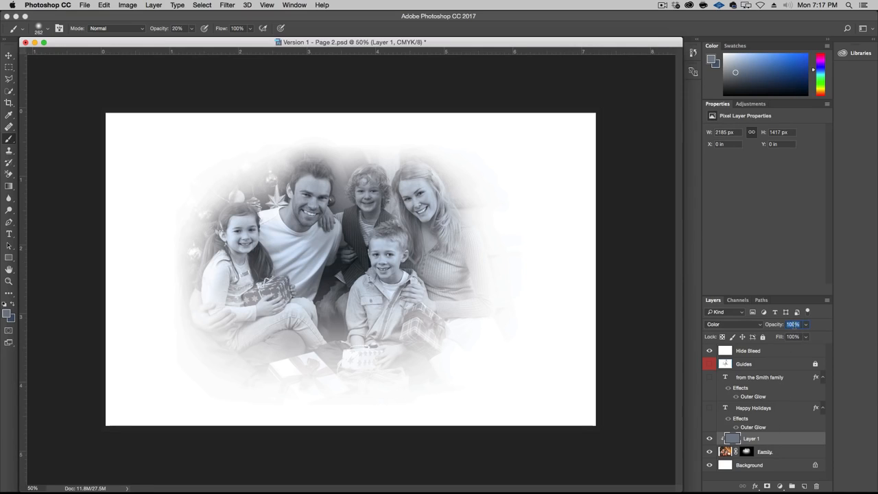
text(70)
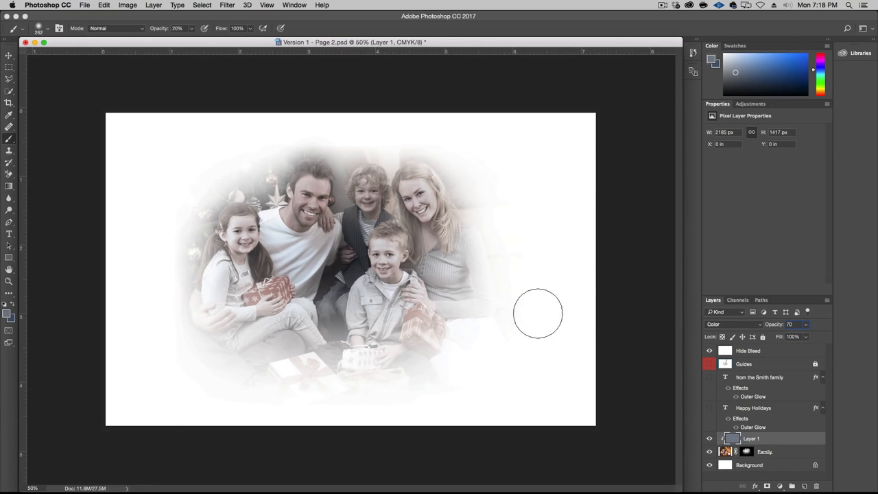
Step: Add a layer mask to Layer 1 and paint black at 20% brush opacity over the family members to restore natural skin colour
click(768, 486)
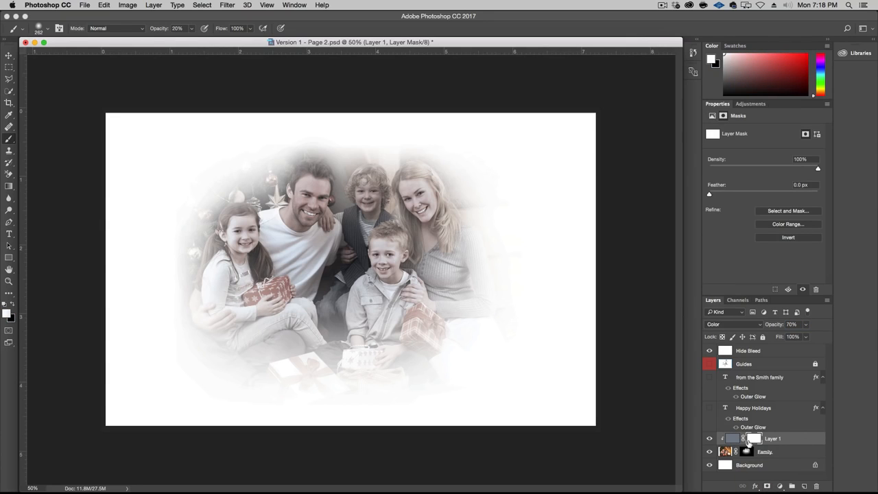
click(13, 303)
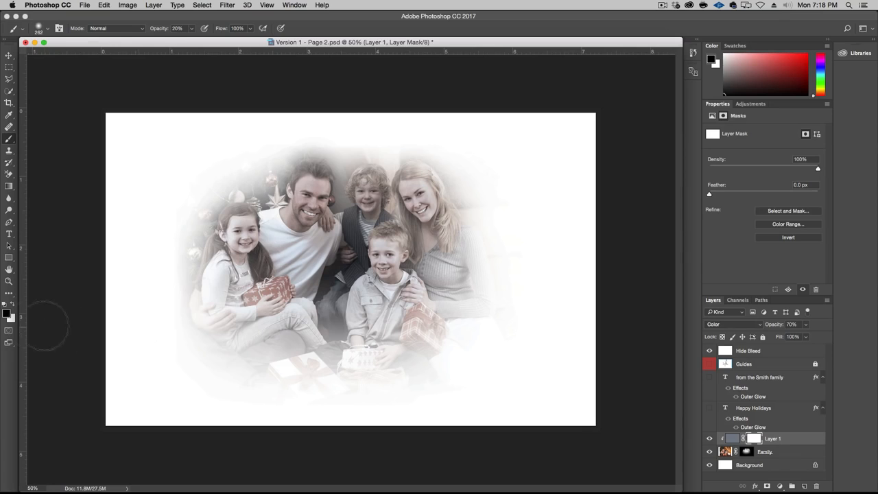
click(234, 242)
mouse_move(233, 242)
mouse_down()
mouse_move(243, 248)
mouse_move(230, 244)
mouse_up()
click(308, 213)
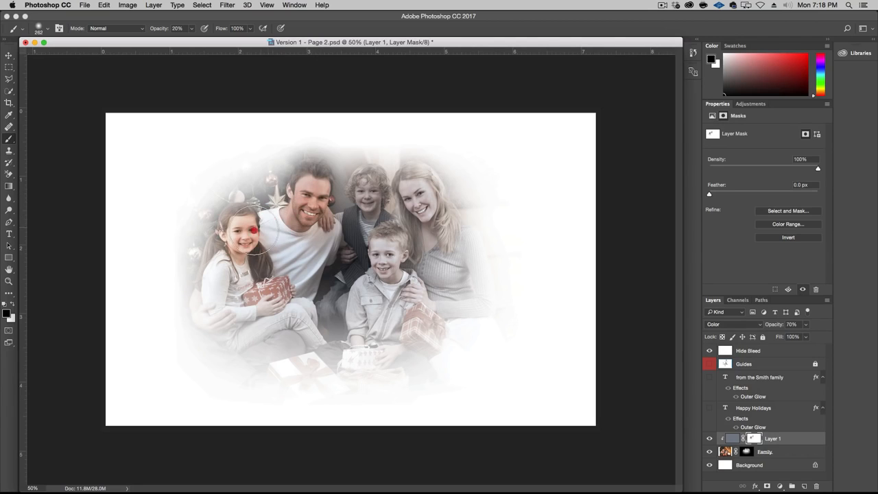
mouse_move(372, 199)
mouse_down()
mouse_move(357, 218)
mouse_move(402, 267)
mouse_up()
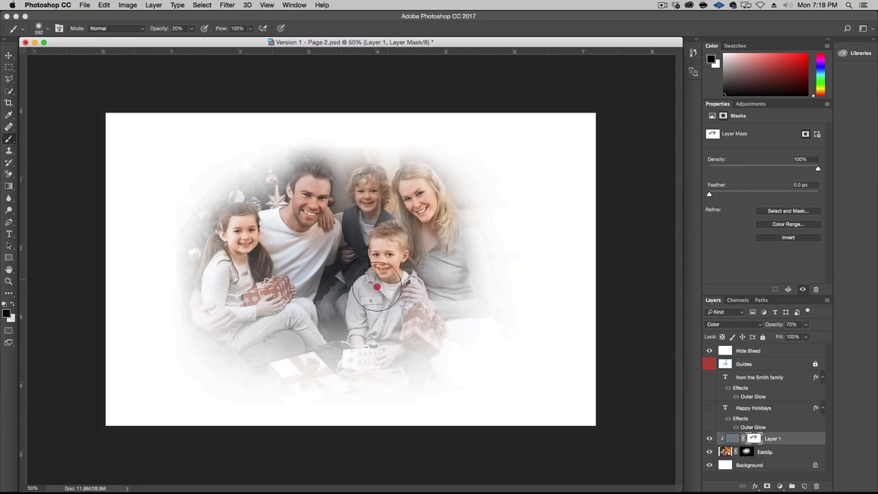
click(388, 291)
click(211, 295)
click(447, 215)
Step: Select the Family layer together with Layer 1
key(shift)
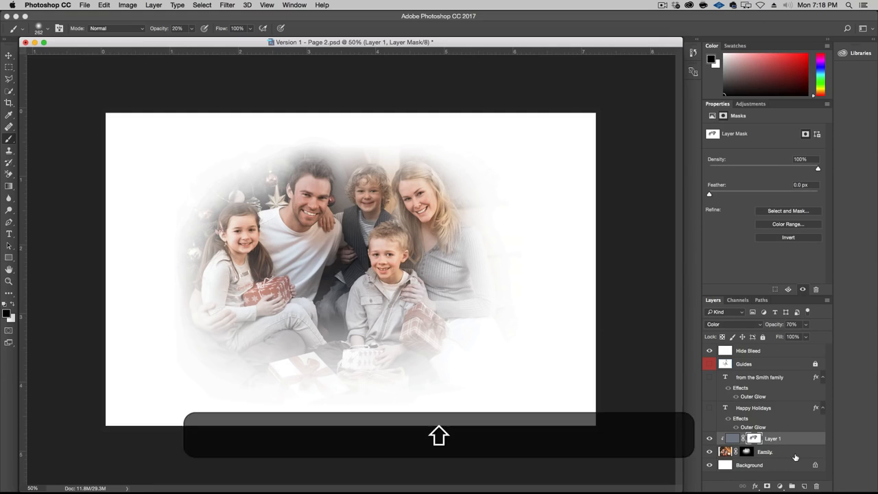
shift+click(795, 456)
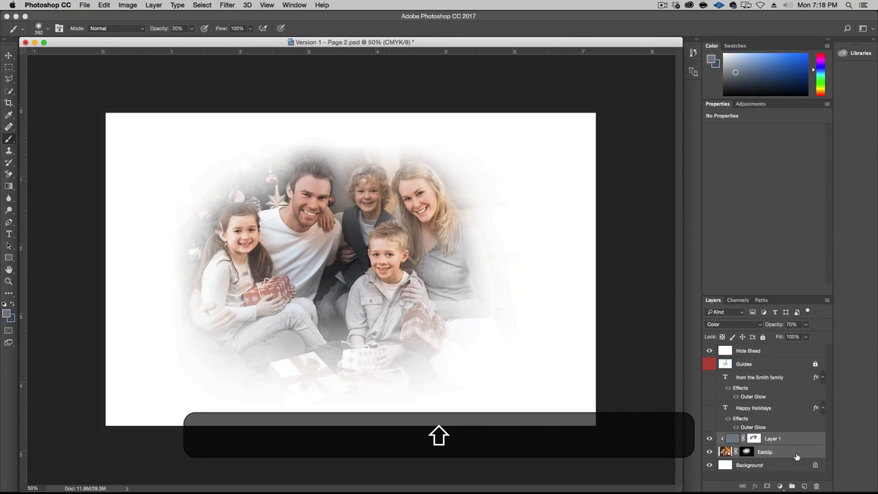
Step: Group the clipped color layer with the family photo layer and name the group "Family"
key(super+g)
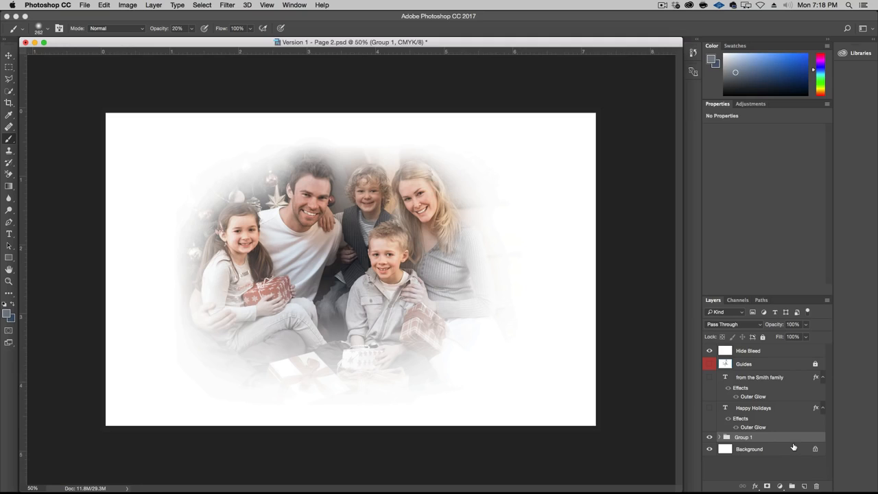
double_click(740, 438)
text(Family)
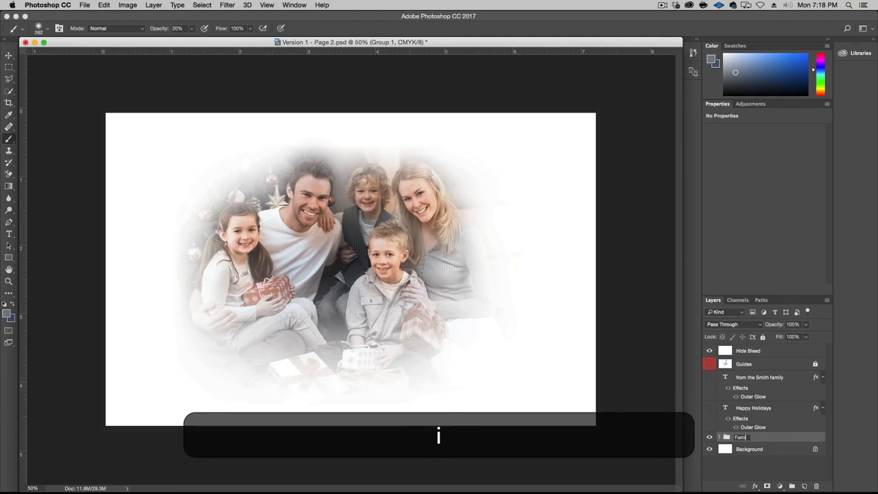
key(Return)
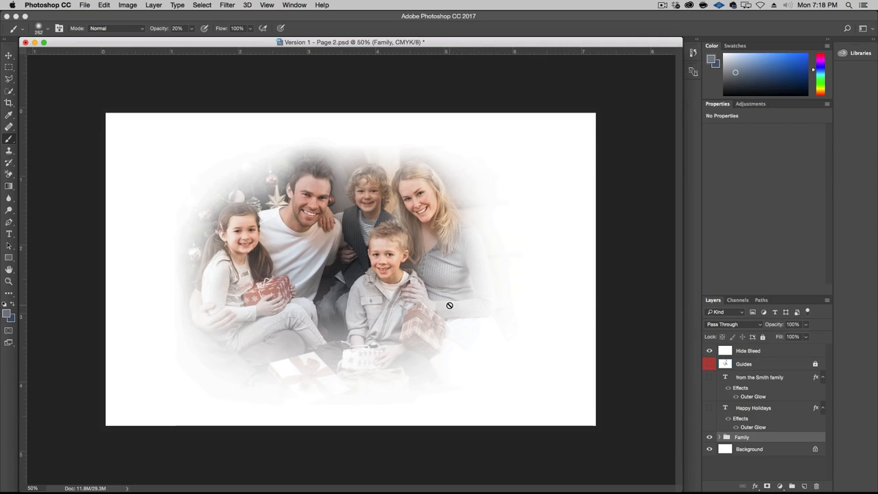
Step: Move the Family group down so the photo sits in the lower part of the page, leaving blank space above it
key(v)
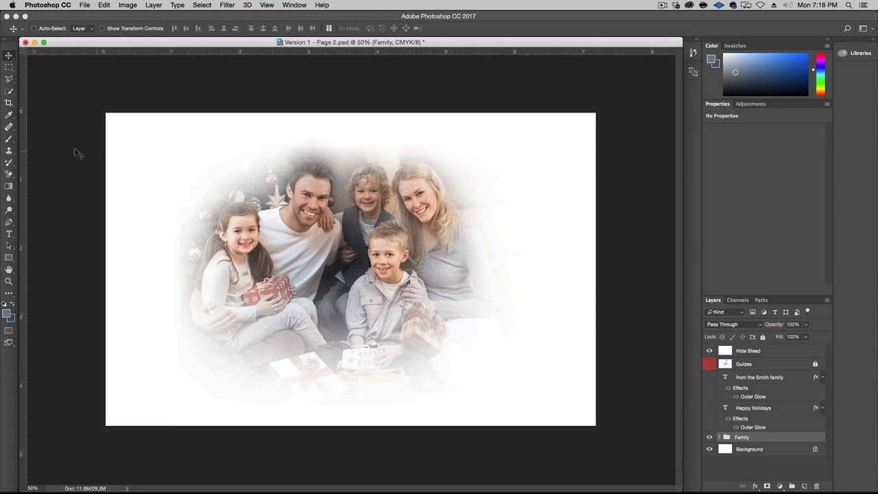
drag(337, 235, 361, 280)
key(super+Tab)
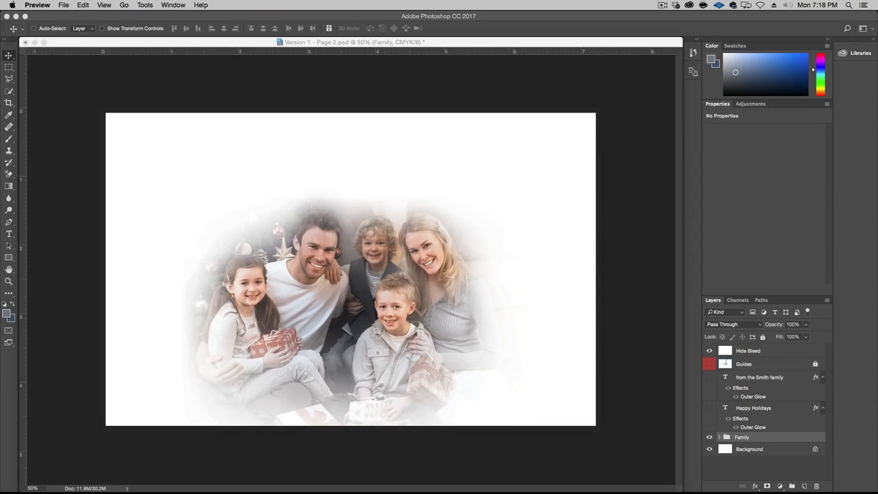
key(super+Tab)
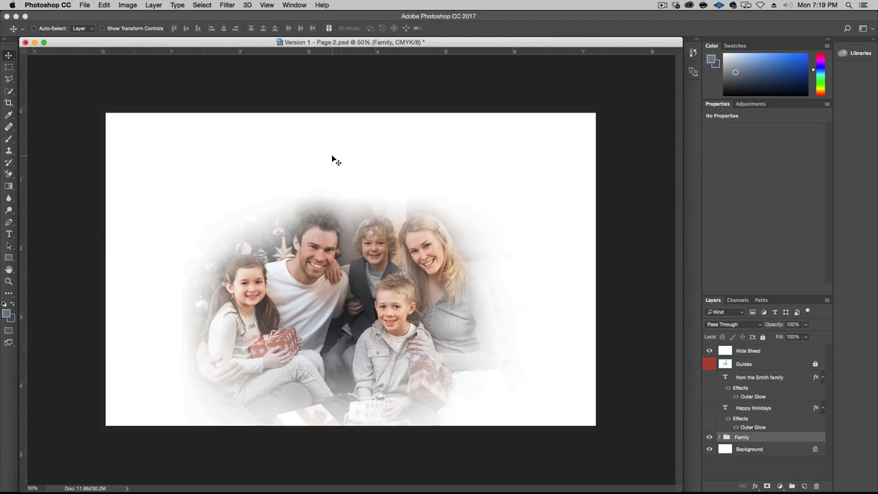
key(t)
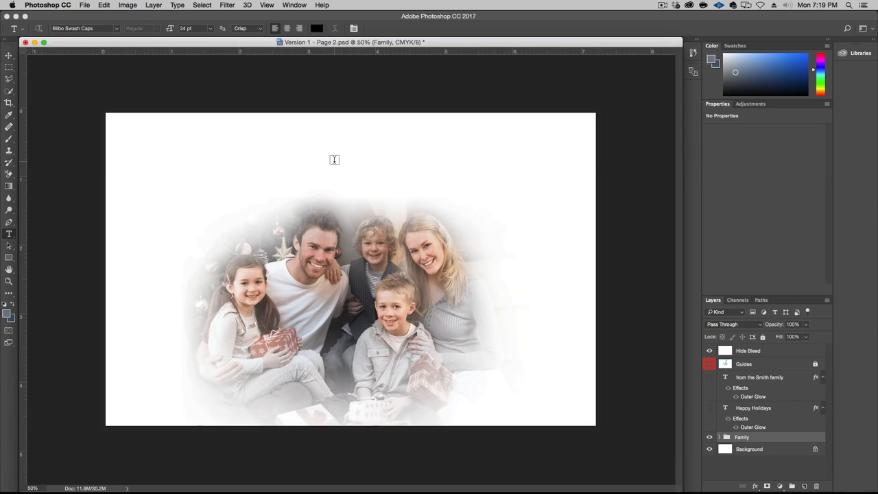
click(334, 159)
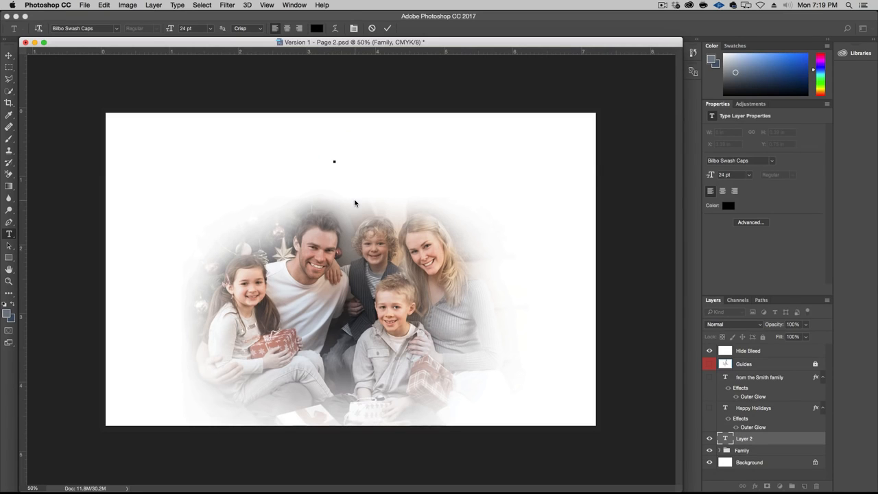
text(May )
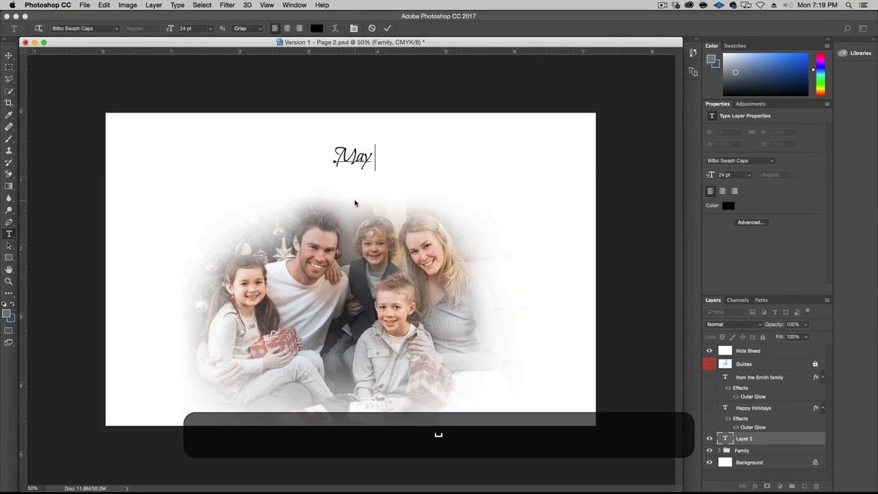
text(the )
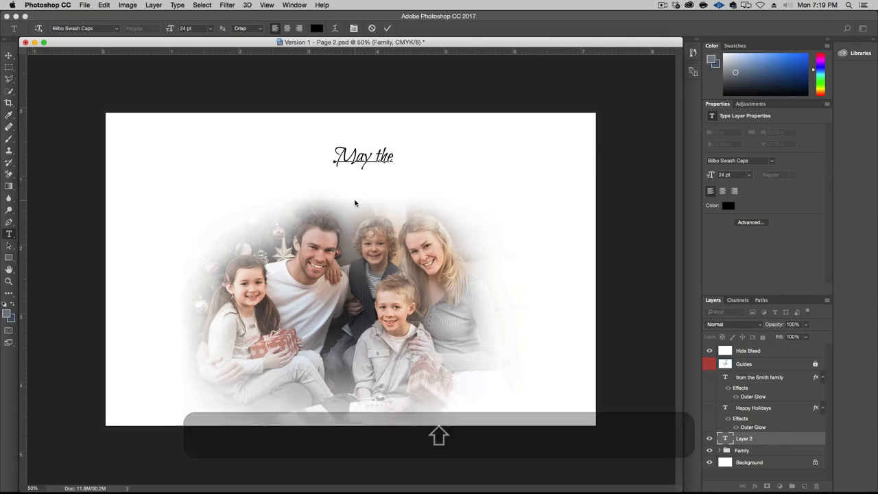
text(joy of C)
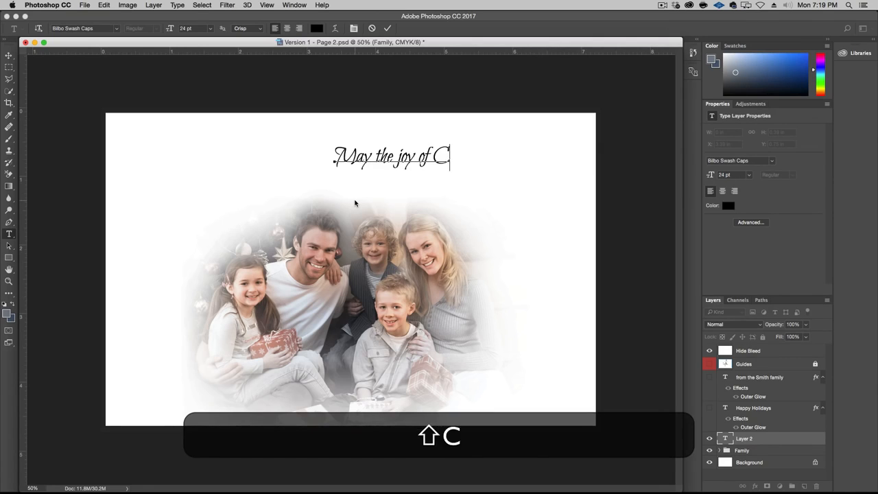
text(hristmas )
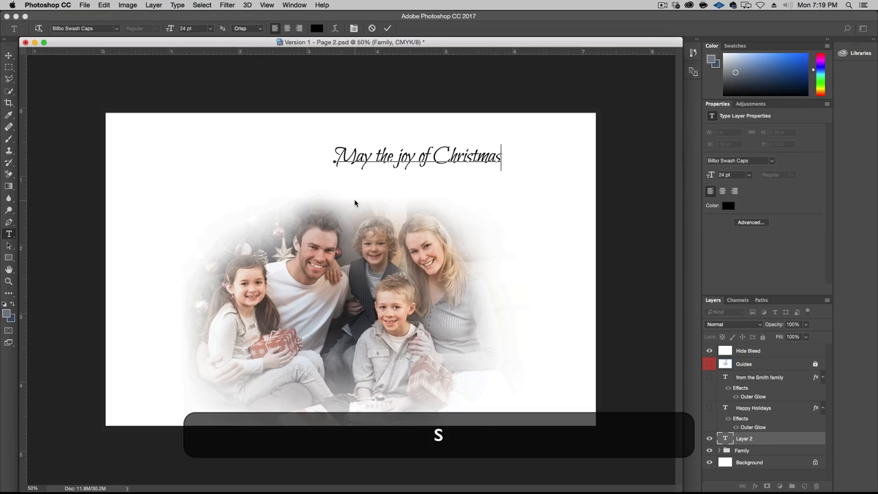
text(warm y)
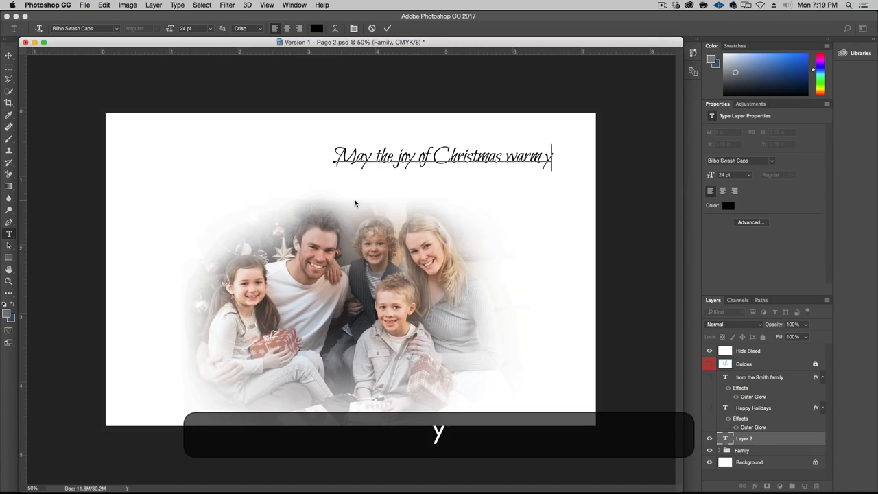
text(our heat)
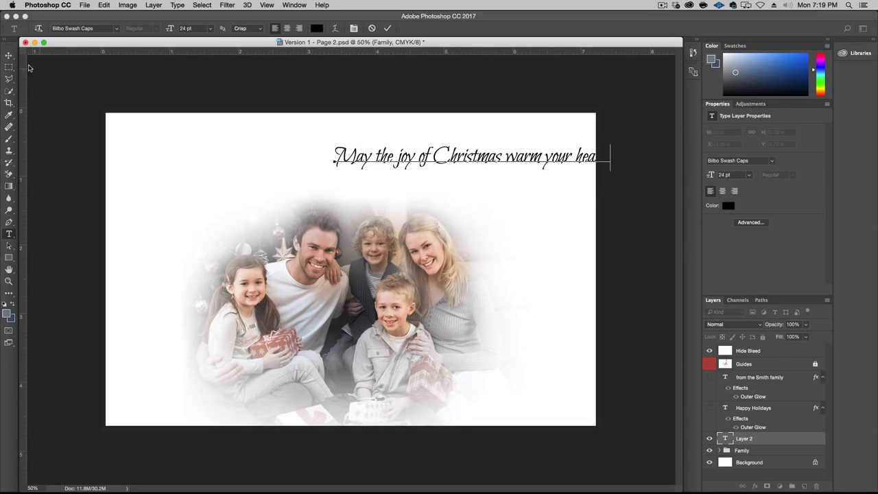
click(8, 55)
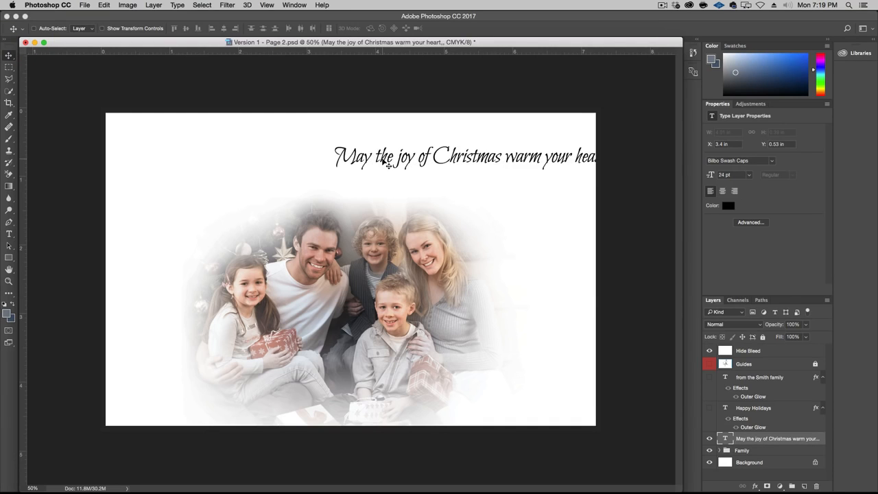
key(t)
triple_click(376, 153)
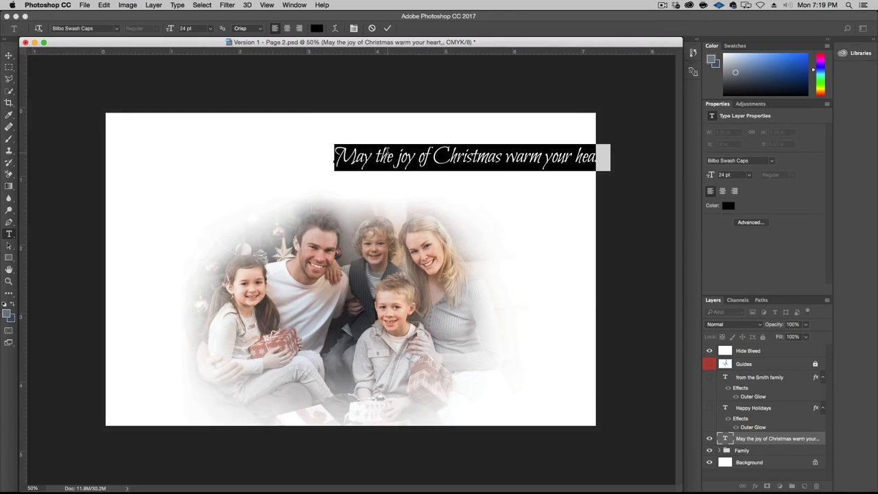
right_click(493, 155)
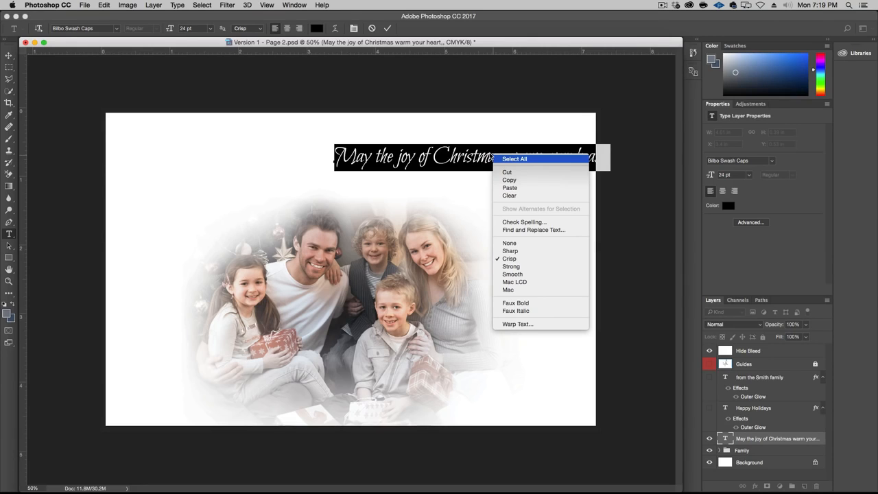
click(446, 155)
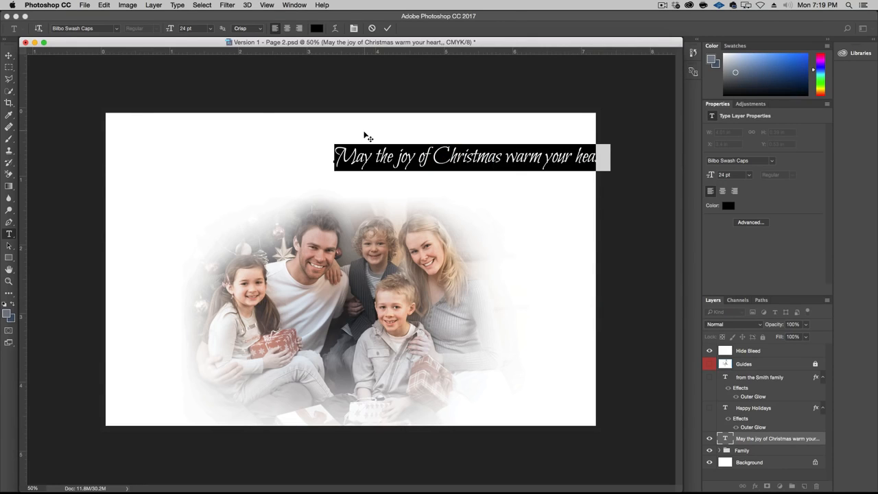
click(9, 55)
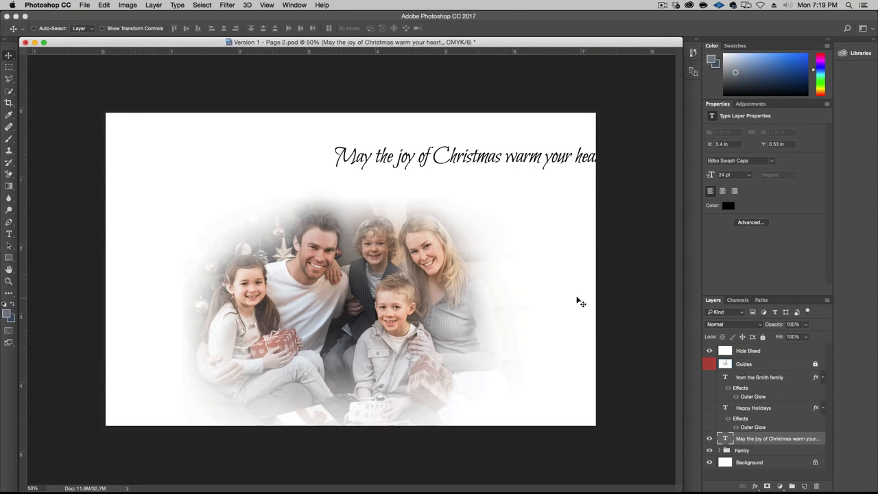
key(BackSpace)
Step: Draw a text box about 7 by 1 in above the photo reading "May the joy of Christmas warm your heart, fill your home and last a lifetime."
key(t)
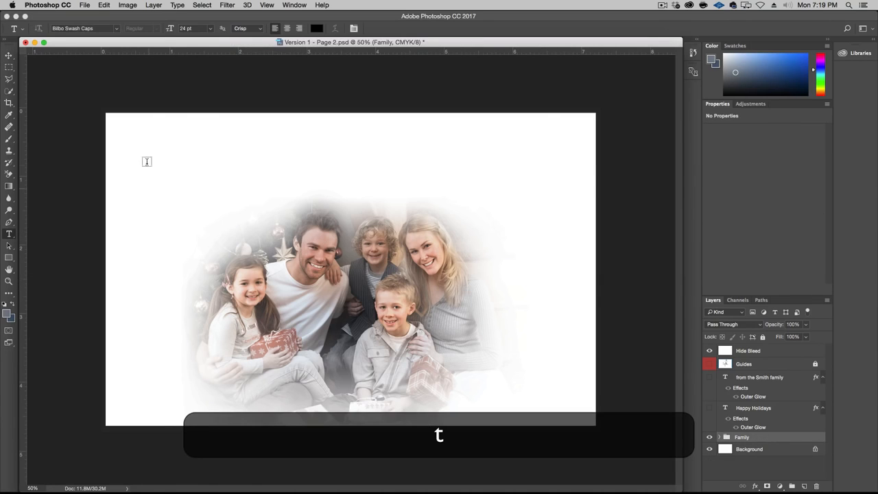
drag(108, 130, 590, 199)
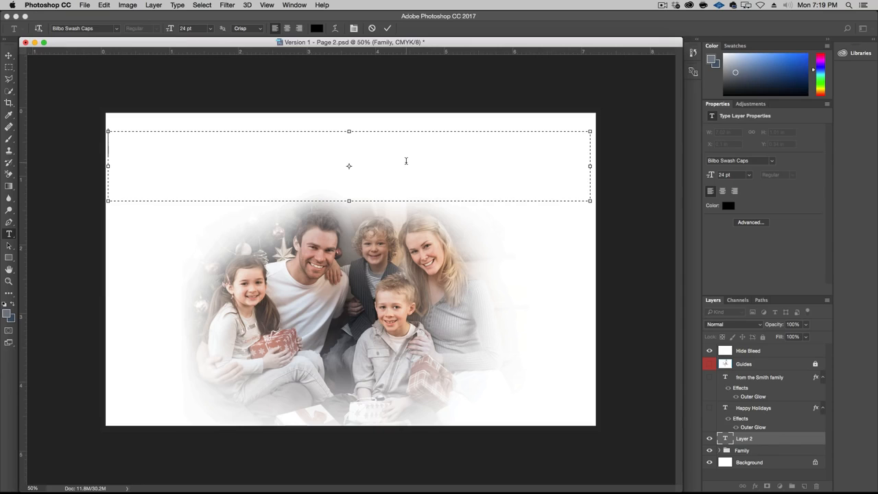
text(May)
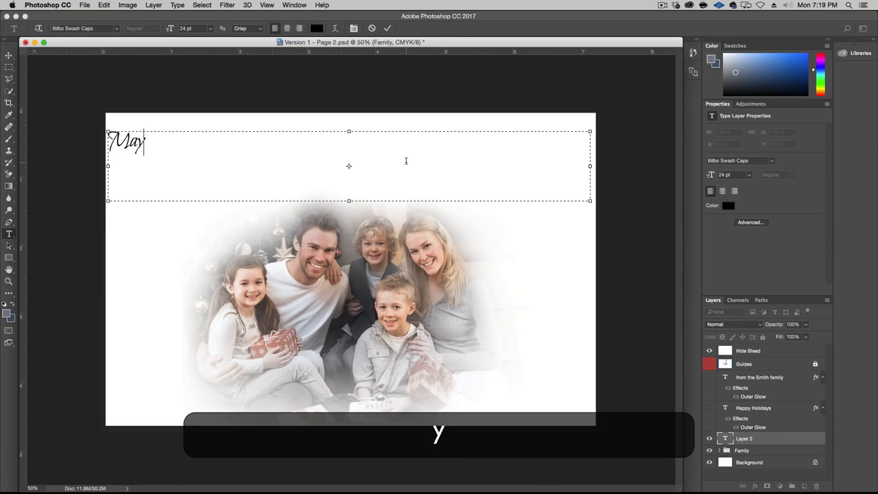
text( the joy o)
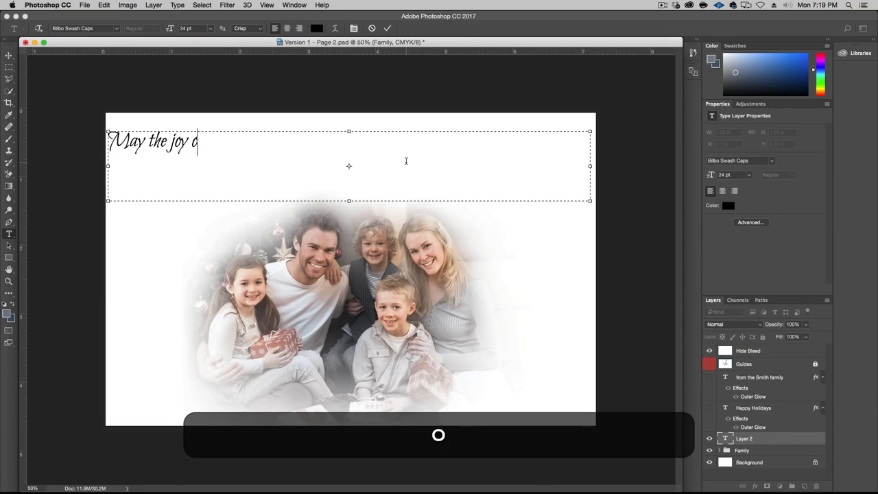
text(f Christmas)
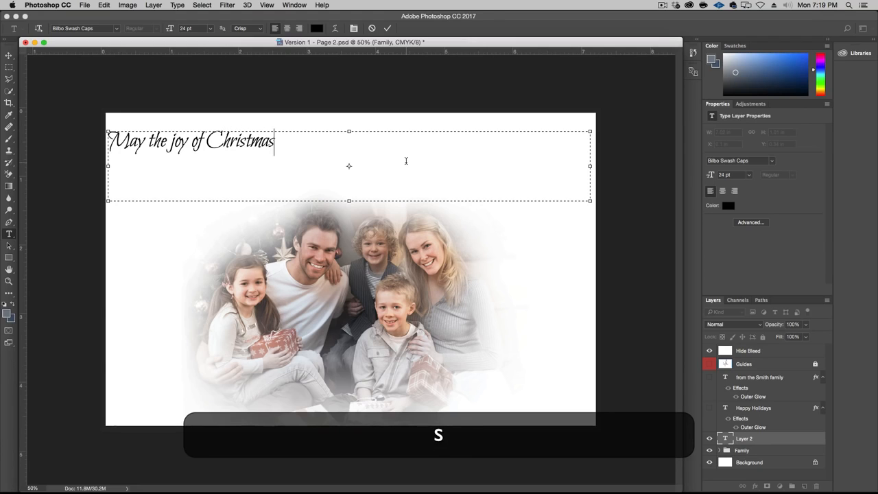
text( warm )
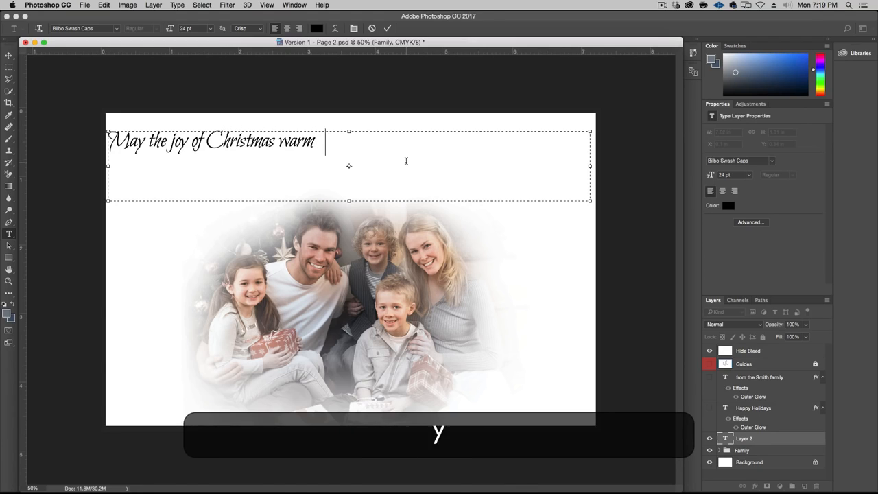
text(your heart)
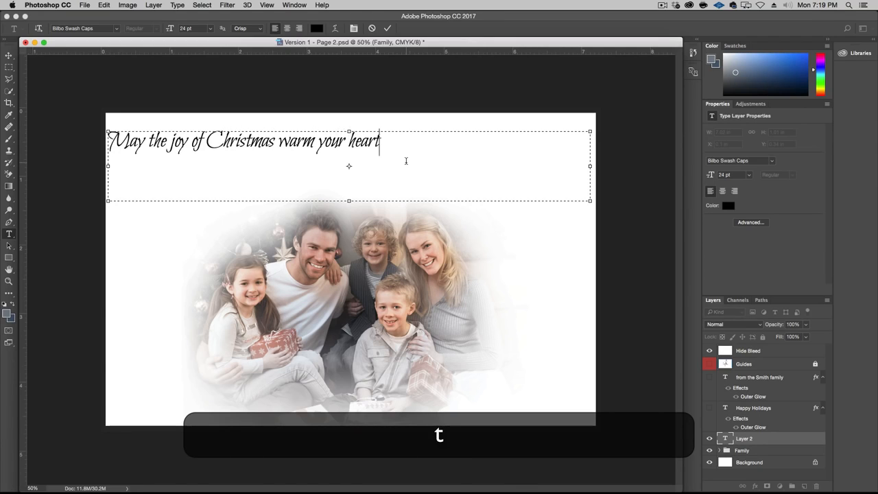
text(, )
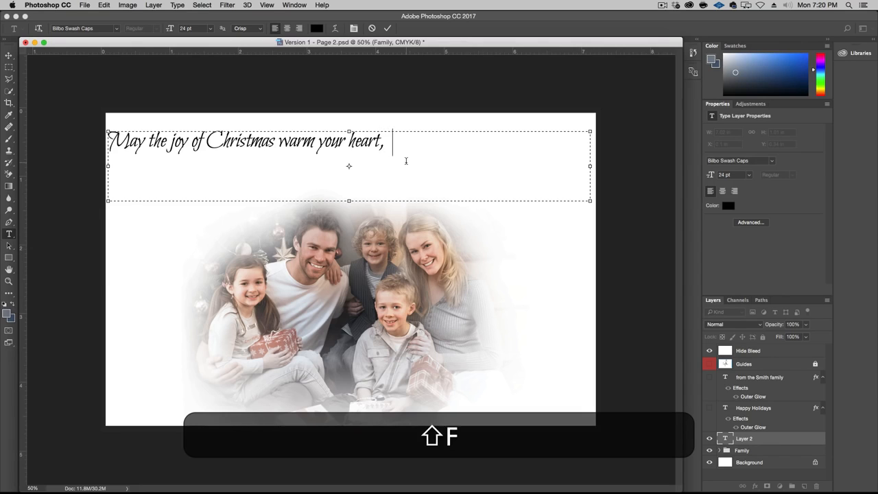
text(Fill)
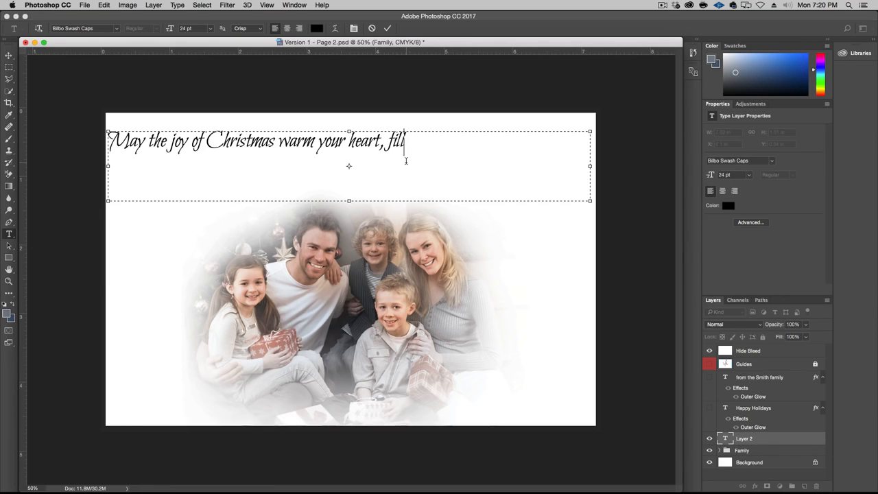
text( your )
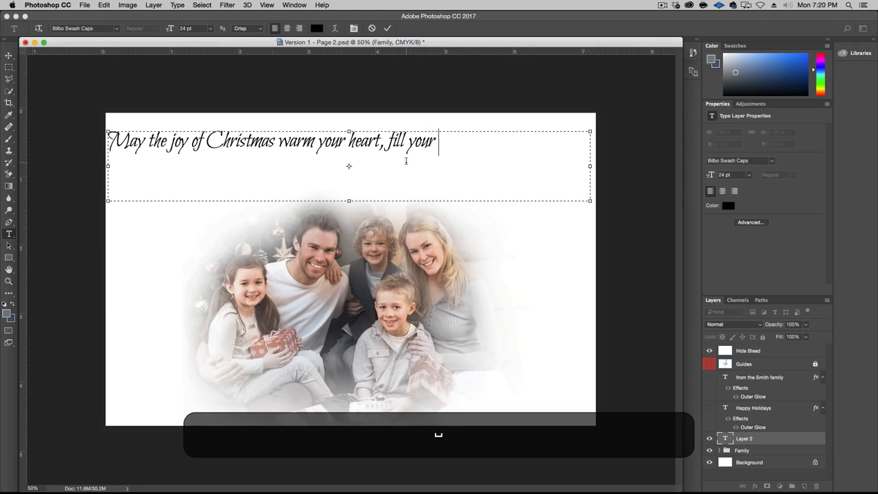
text(home and las)
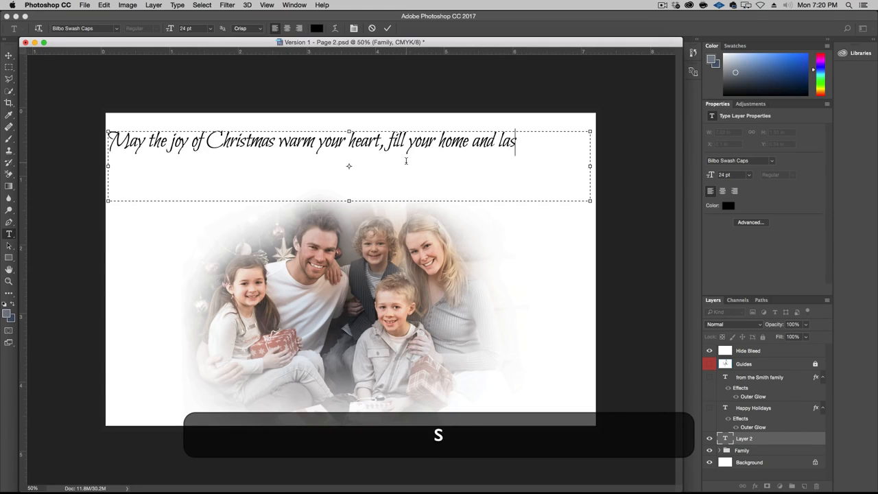
text(t a lifetime)
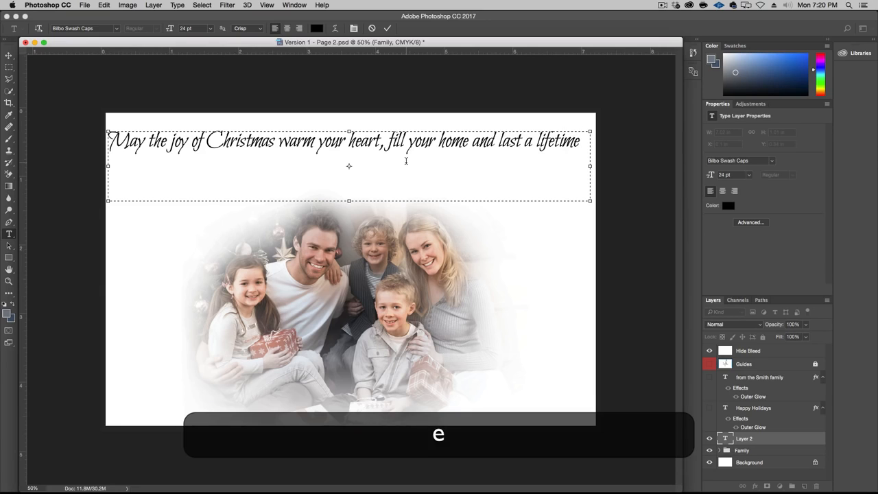
text(.)
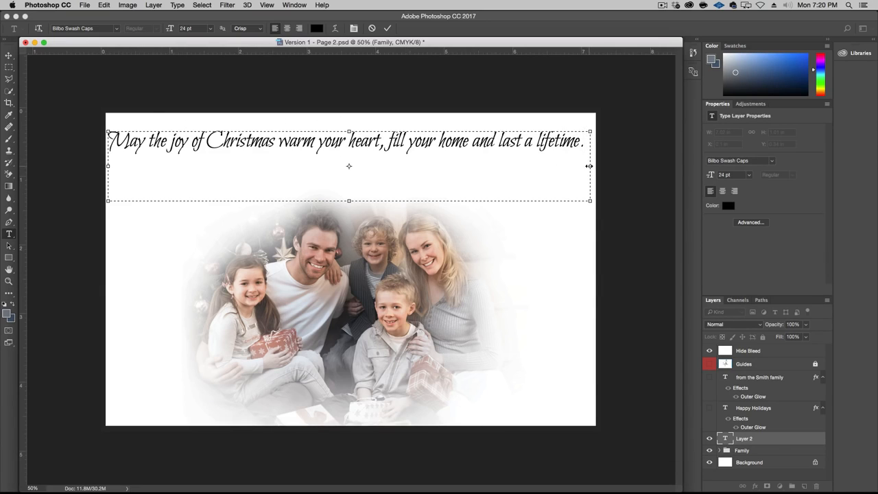
Step: Widen the greeting's text box to the page's right edge and center-align all of its text
drag(589, 166, 595, 166)
drag(108, 166, 109, 166)
key(super+a)
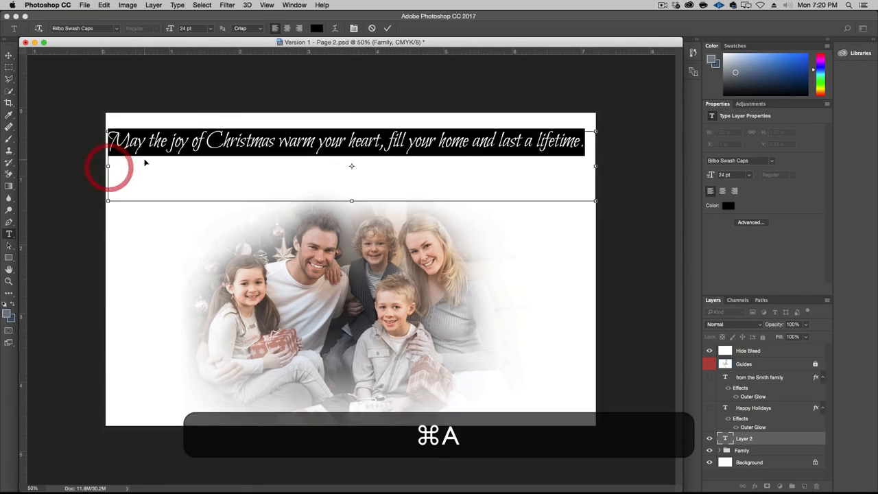
click(287, 28)
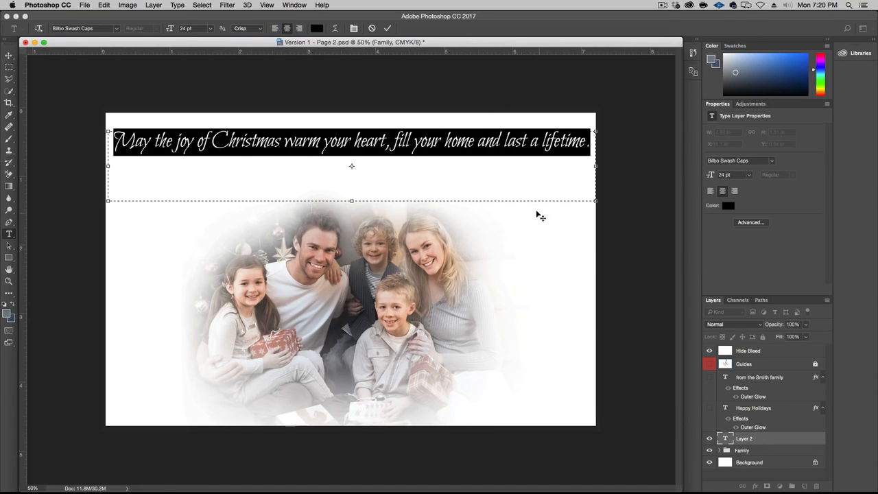
Step: Set the font of the whole Christmas greeting to Amatic SC and commit the text edit
key(super)
key(super+t)
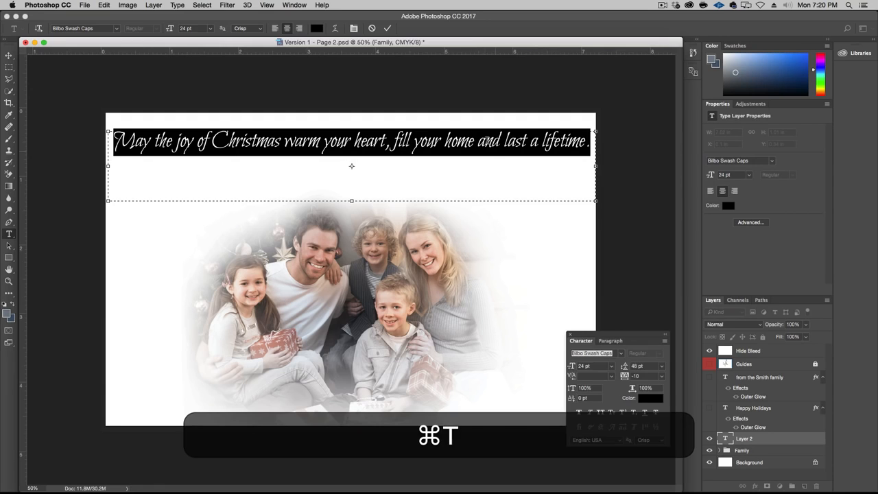
click(622, 353)
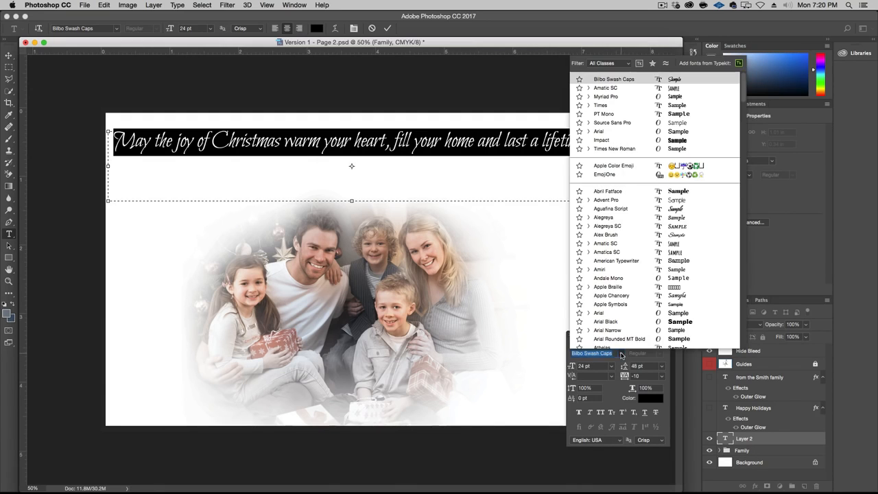
click(624, 89)
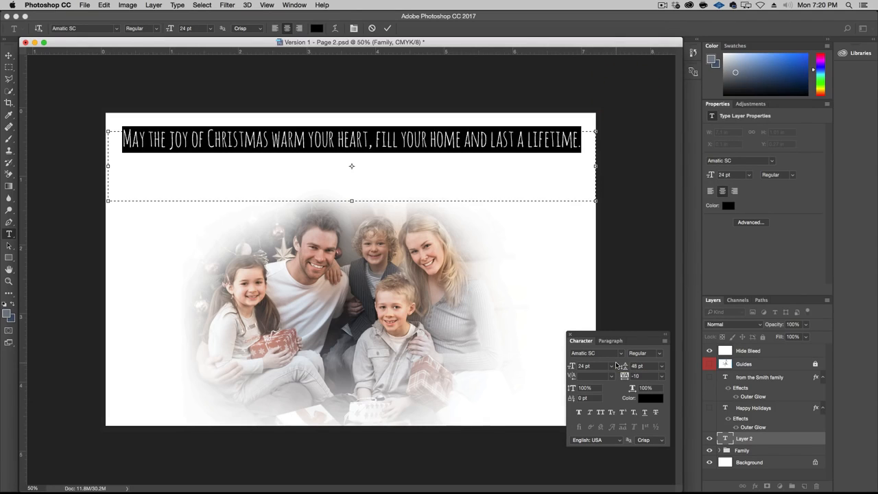
click(9, 56)
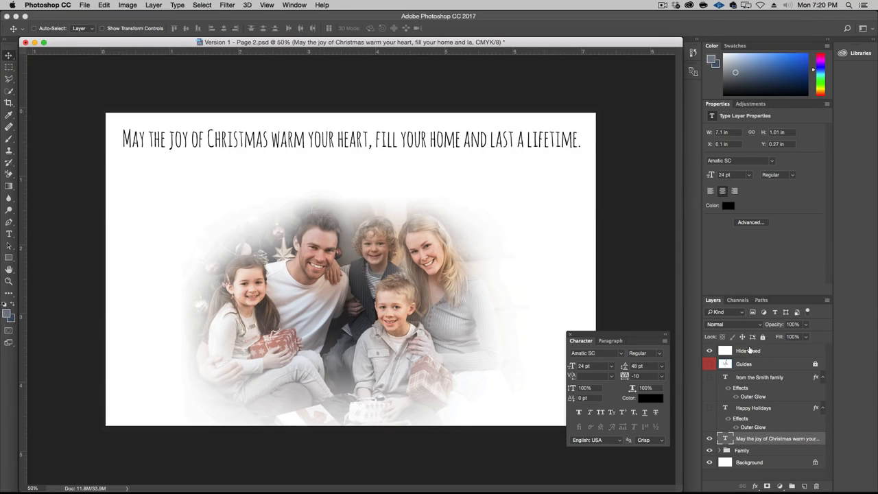
Step: Color all of the greeting's text medium blue (#1e62ae)
click(658, 398)
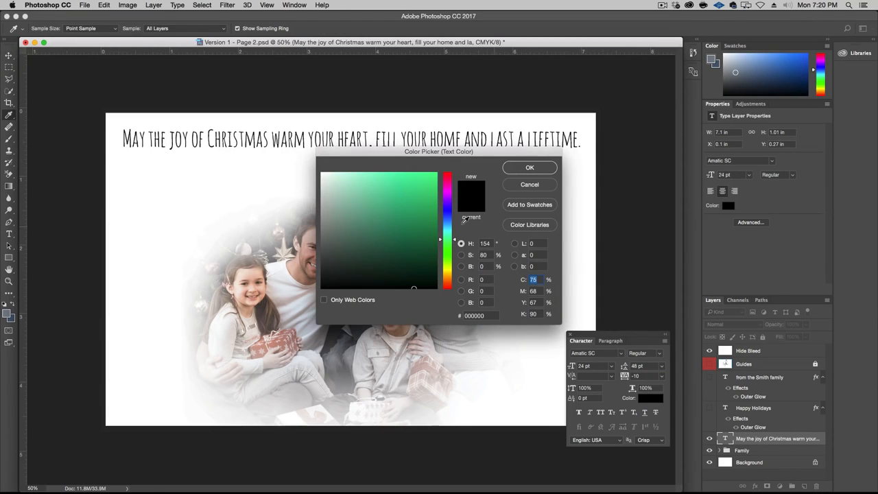
key(Escape)
key(t)
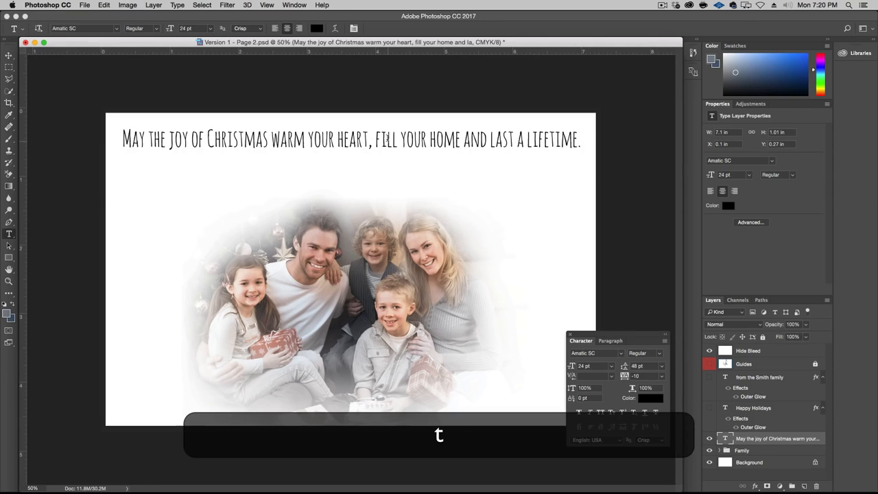
triple_click(387, 139)
click(650, 398)
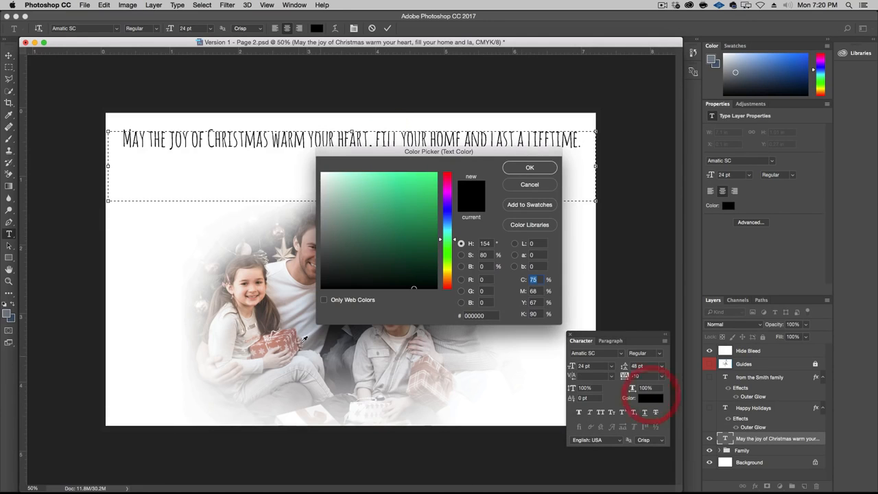
mouse_move(450, 223)
mouse_down()
mouse_move(443, 201)
mouse_move(419, 209)
mouse_up()
click(529, 169)
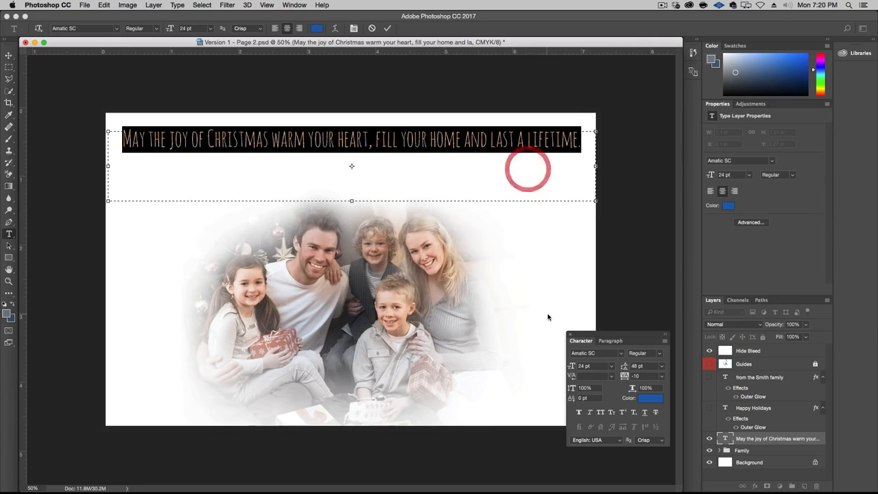
Step: Shift the greeting's text color to a slightly greener blue with hue 208° (#1e6cae)
click(382, 145)
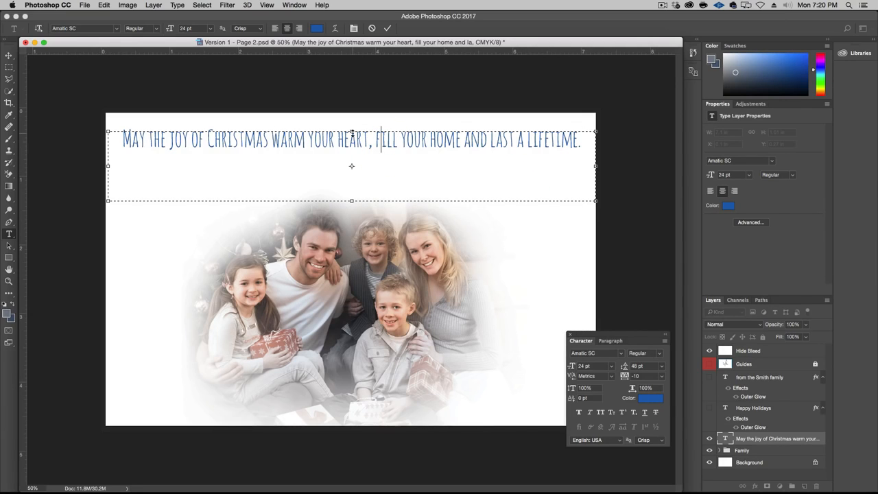
key(super+a)
click(645, 398)
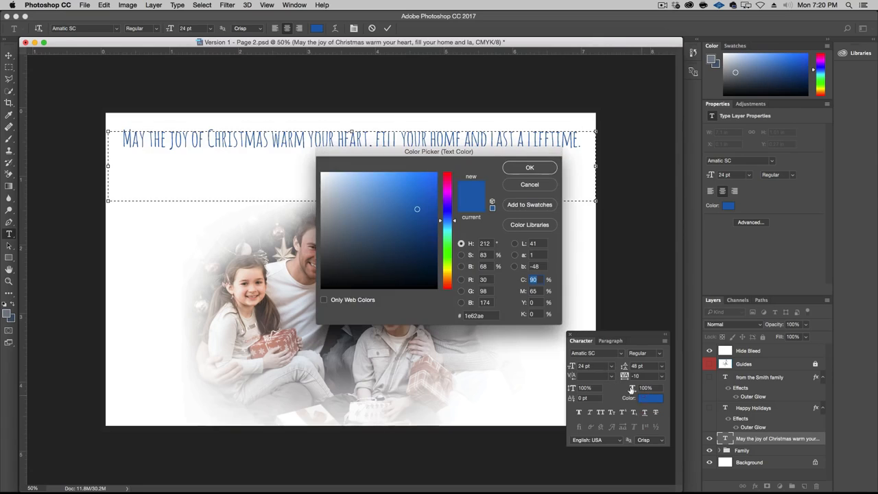
click(451, 222)
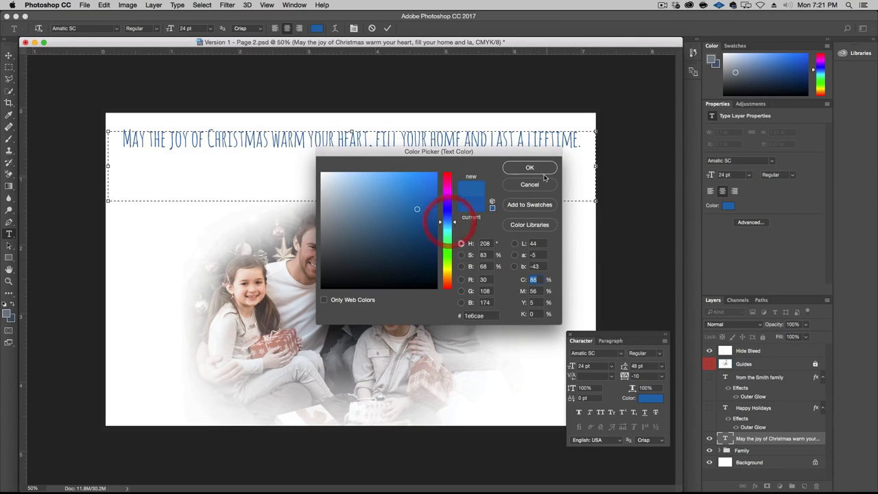
click(535, 167)
click(405, 140)
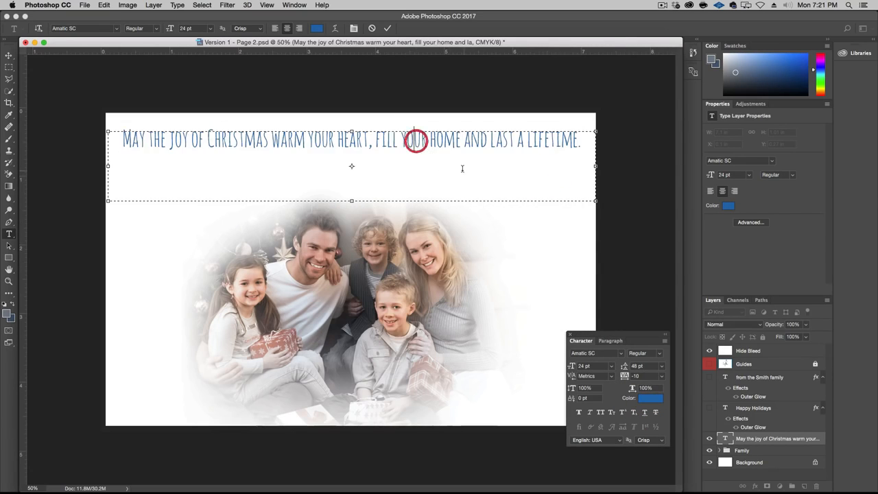
Step: Set the greeting's font size to 36 pt and insert a line break after "heart,"
click(108, 167)
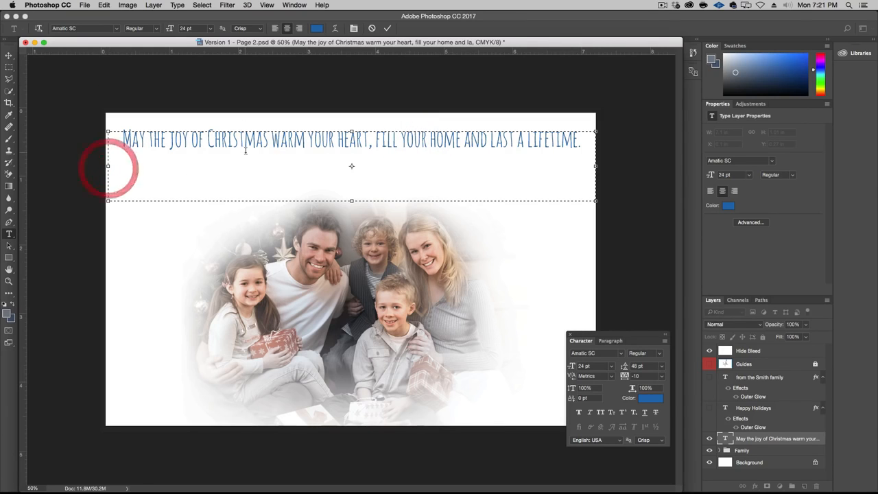
click(168, 143)
key(super+a)
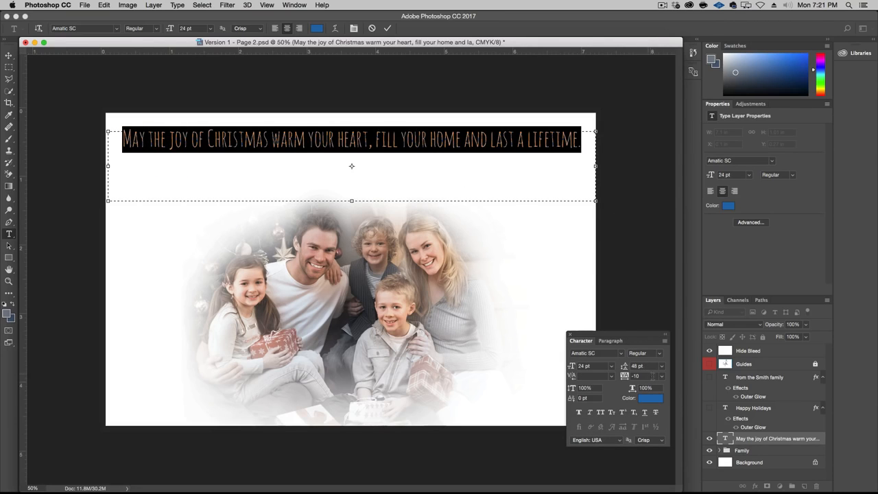
click(613, 367)
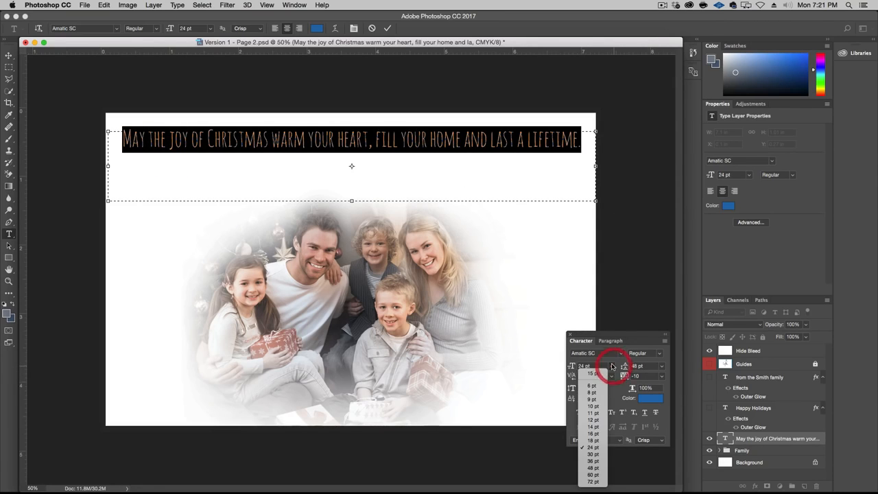
click(600, 460)
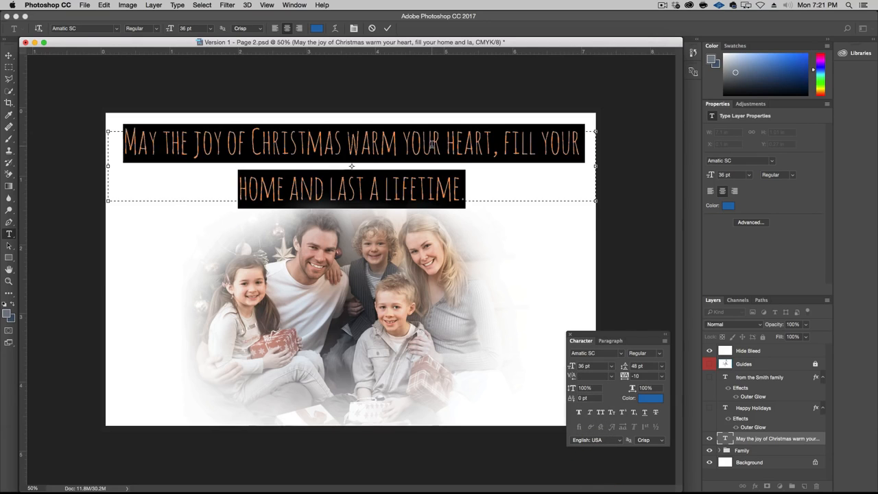
click(405, 145)
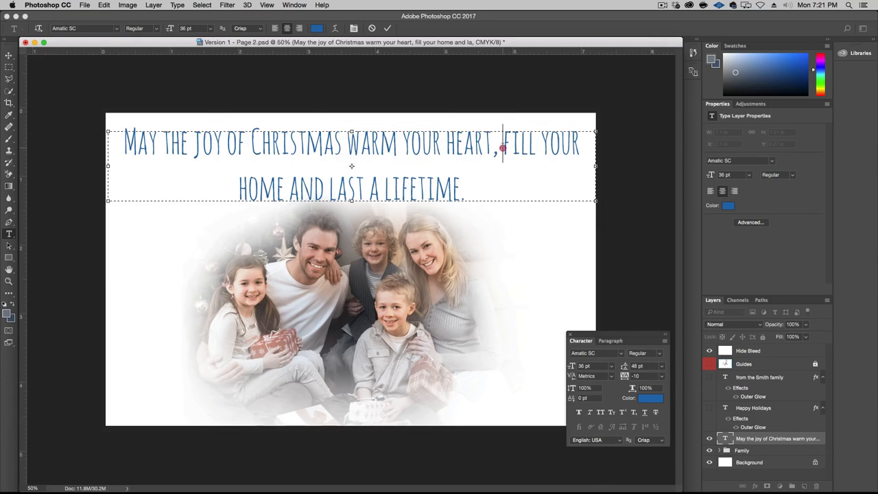
click(499, 144)
key(shift+Return)
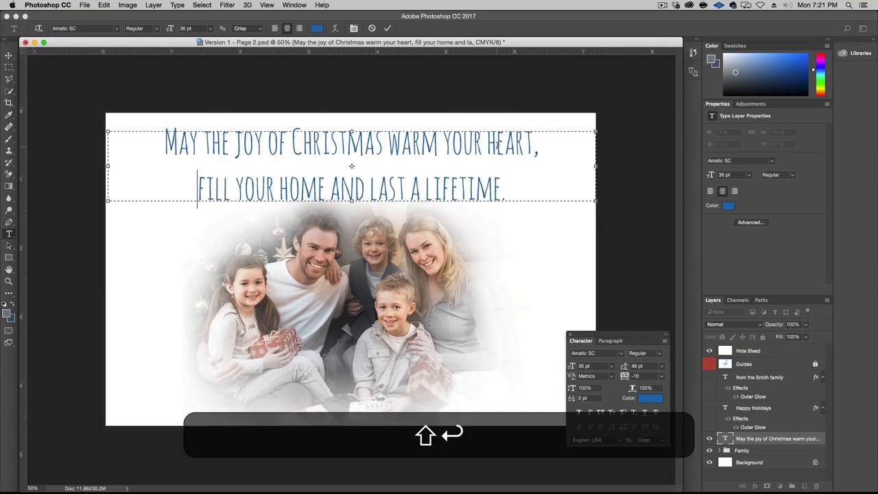
Step: Tighten the spacing between the greeting's two lines by setting the leading to 30 pt
key(super+a)
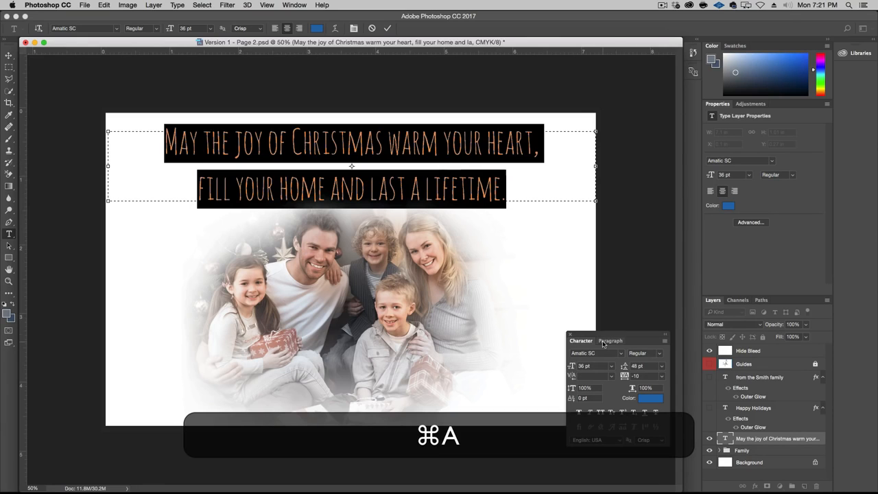
click(661, 366)
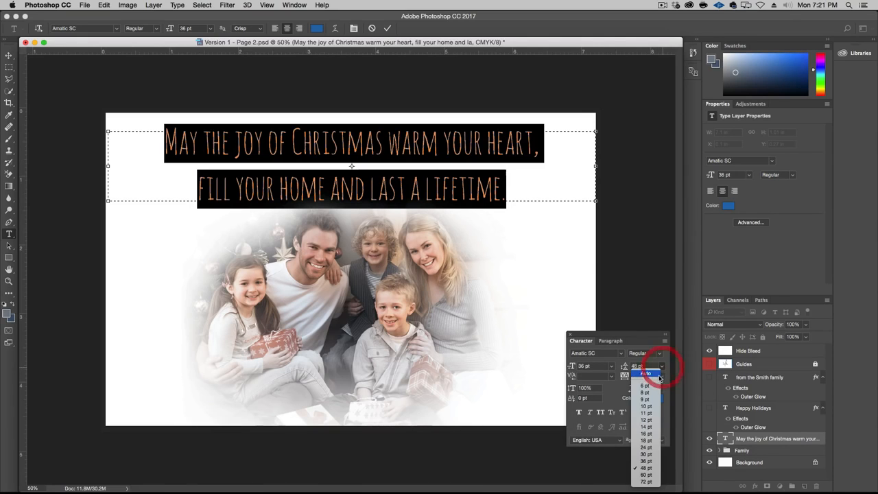
click(652, 447)
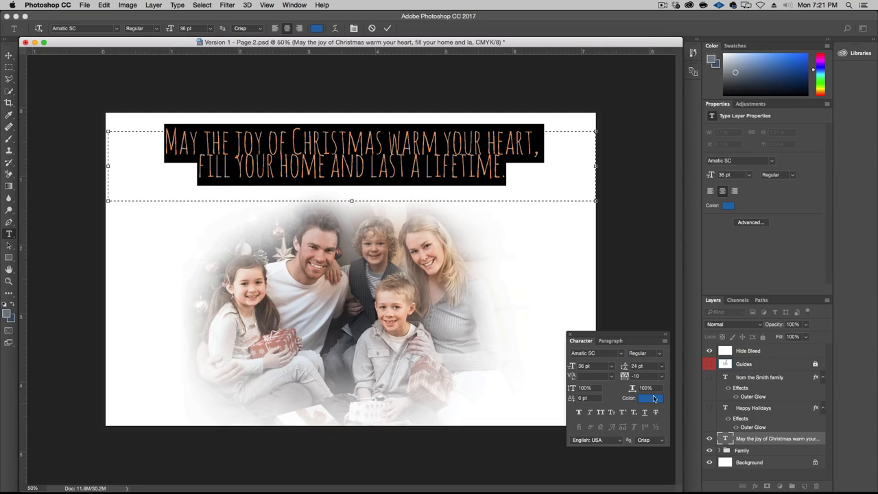
click(658, 369)
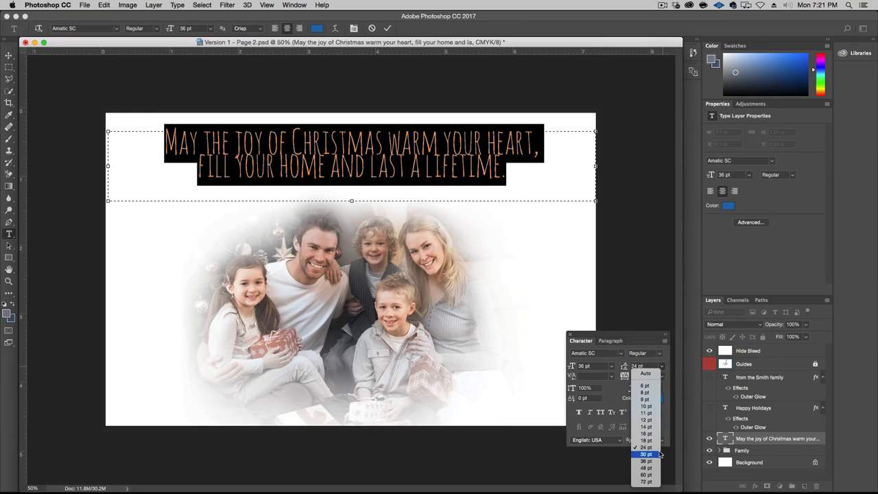
click(652, 455)
click(357, 176)
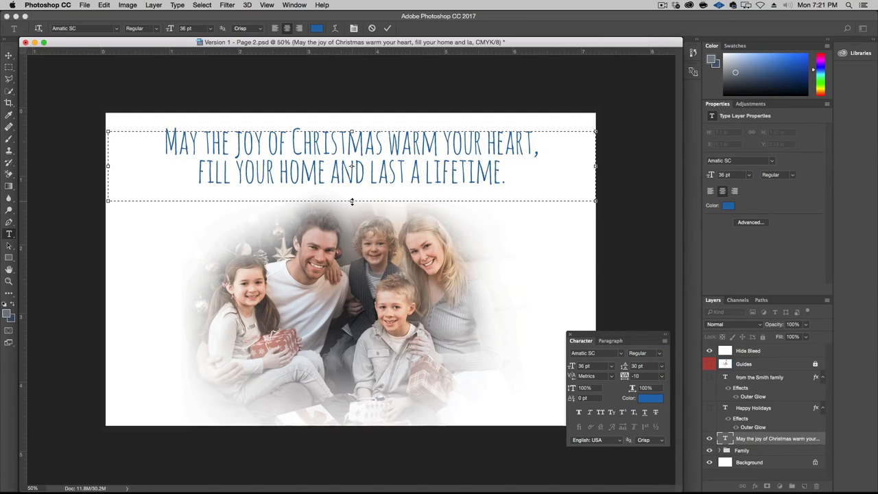
Step: Extend the greeting's text box downward and add a third line with the family members' first names and surname
drag(351, 201, 352, 233)
click(515, 170)
key(Return)
text(M)
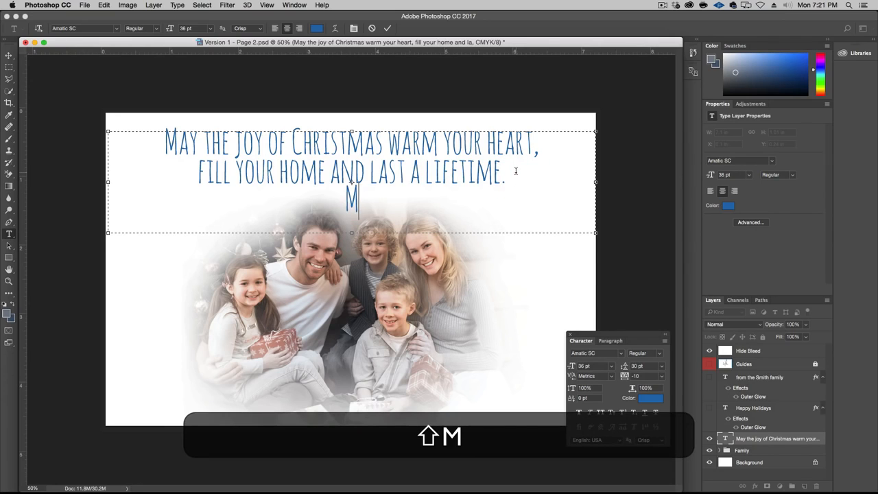
text(ary)
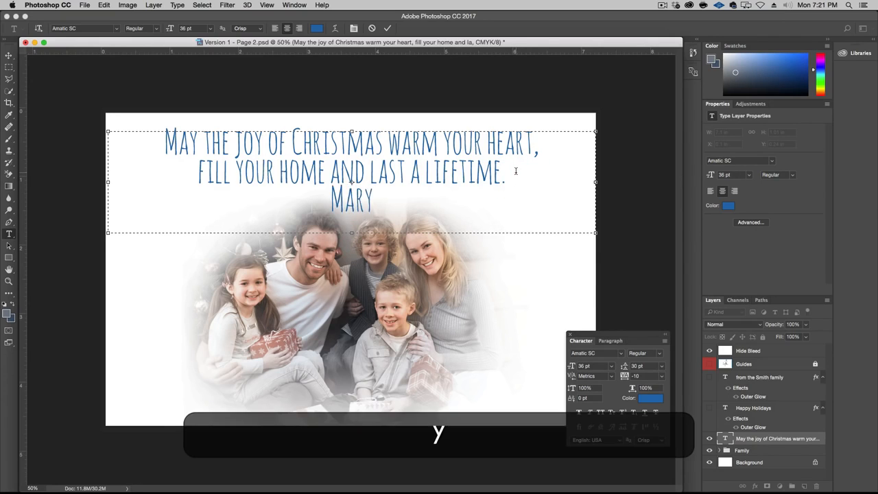
text(, John)
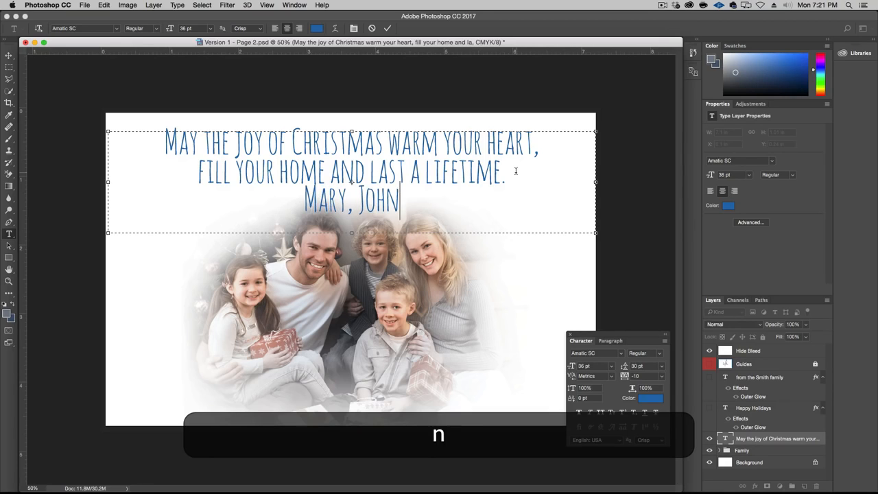
text(, Ben)
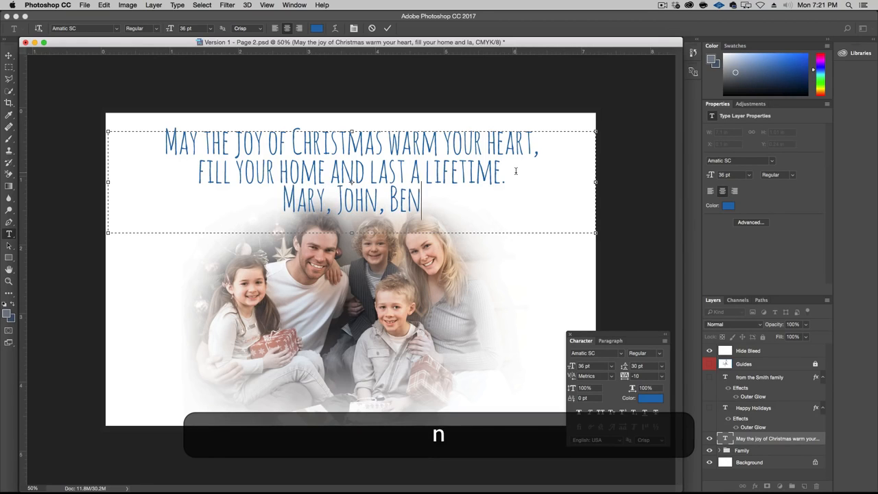
text(,)
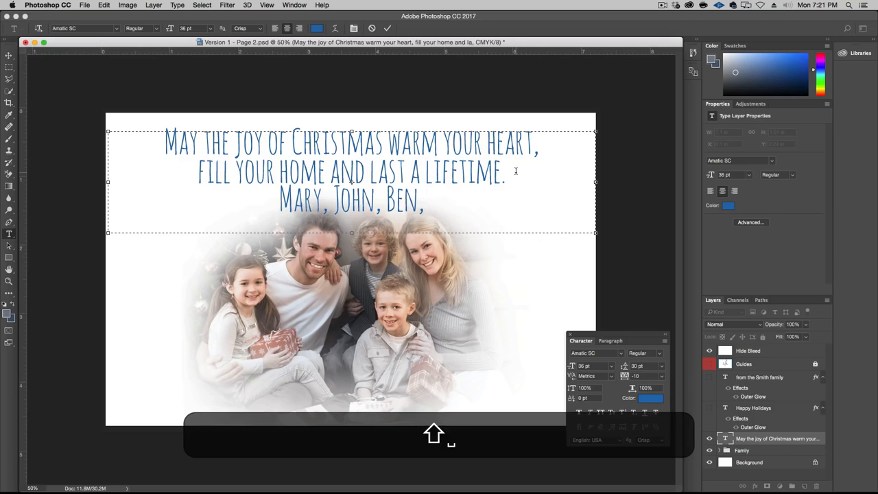
text( Michael)
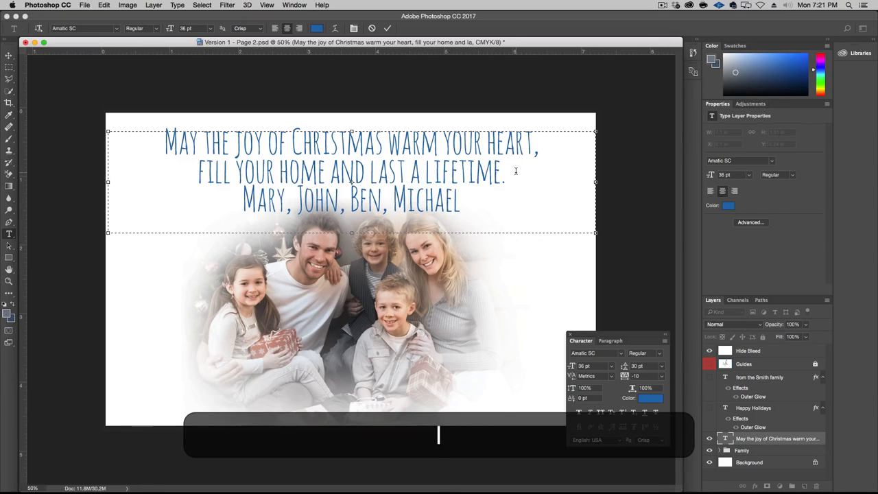
text( & Li)
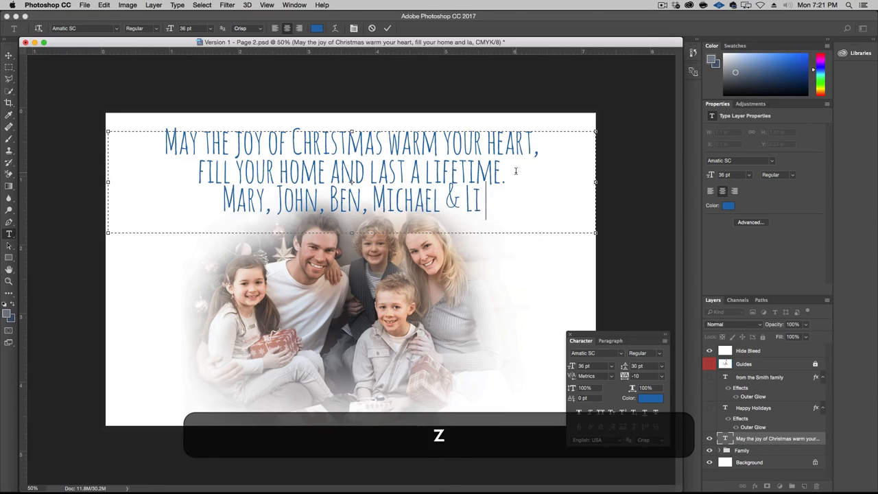
text(z Smith)
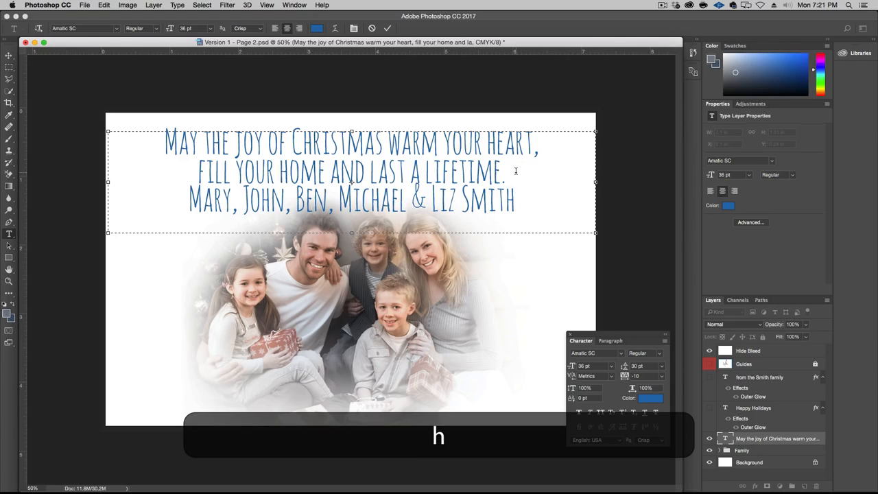
Step: Change the family names line to the Times font in Bold Italic style
triple_click(407, 195)
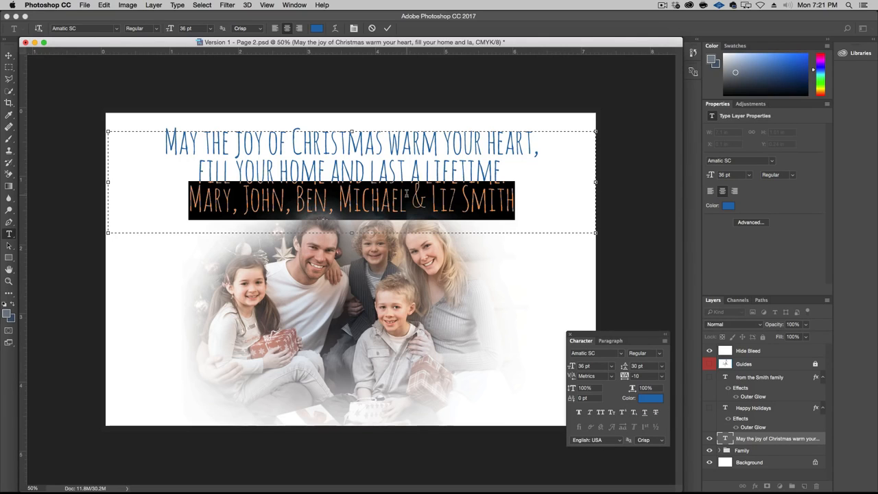
click(621, 353)
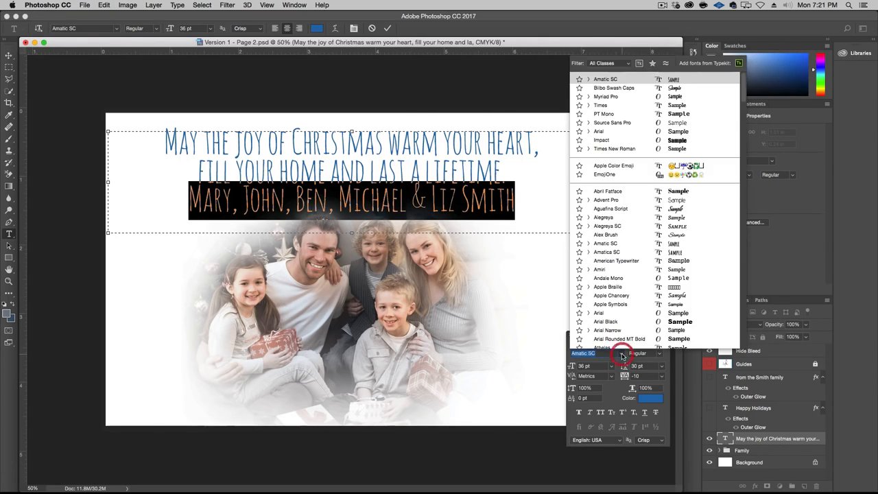
click(657, 107)
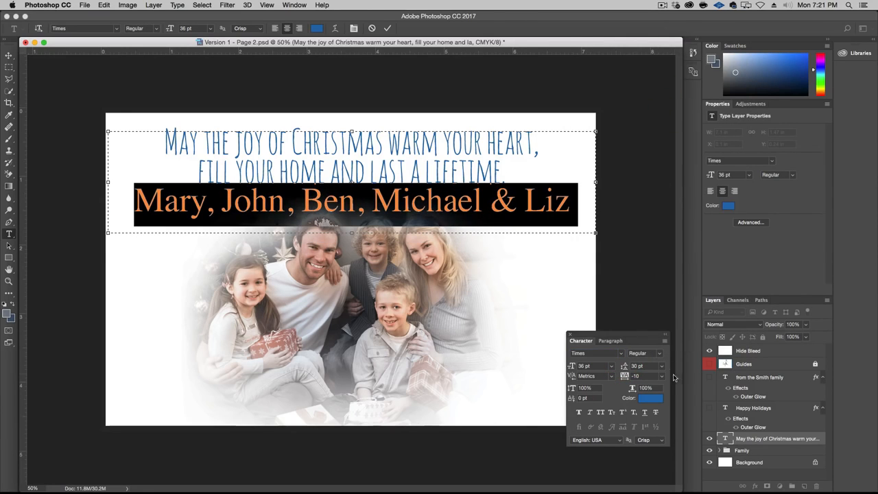
click(660, 355)
click(665, 369)
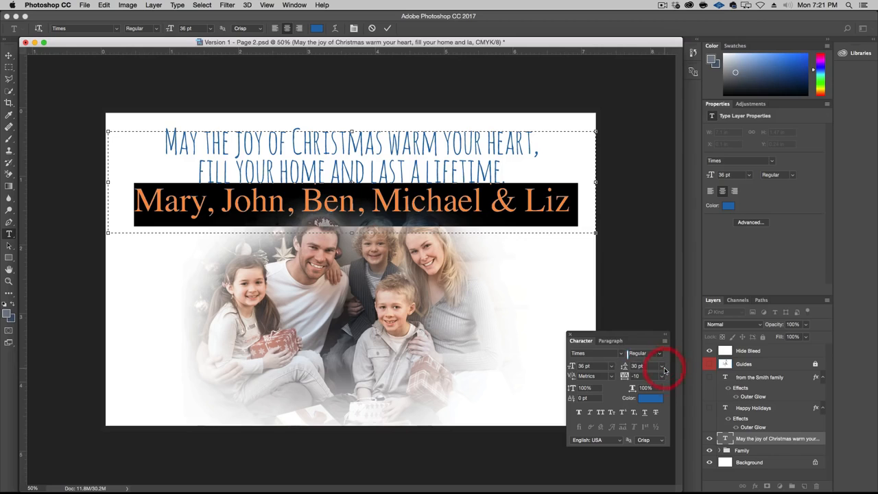
Step: Reduce the font size of the family names line to 12 pt
click(613, 367)
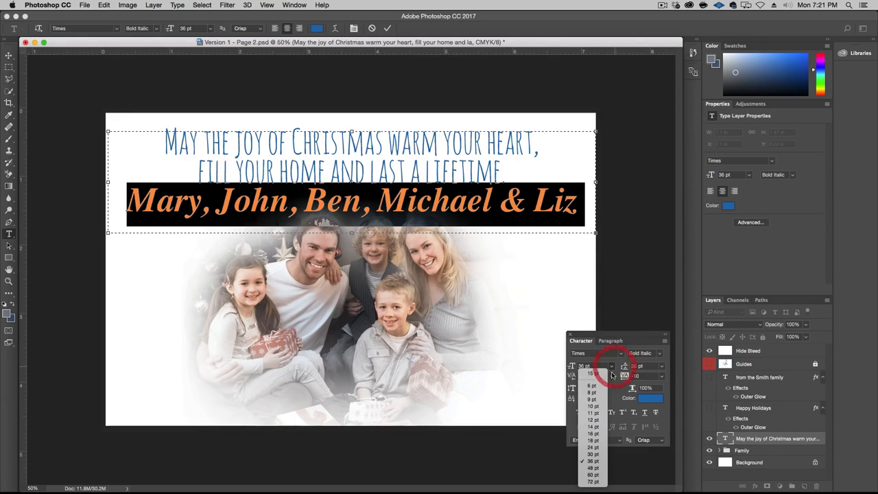
click(603, 441)
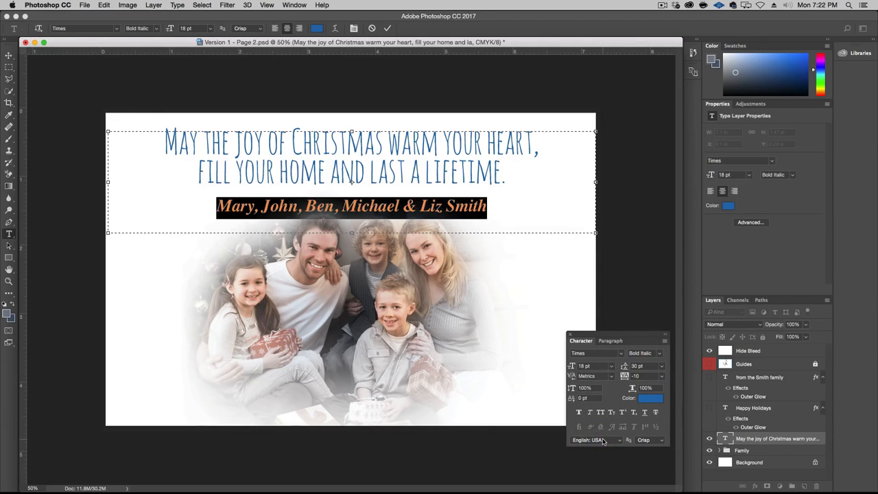
click(612, 367)
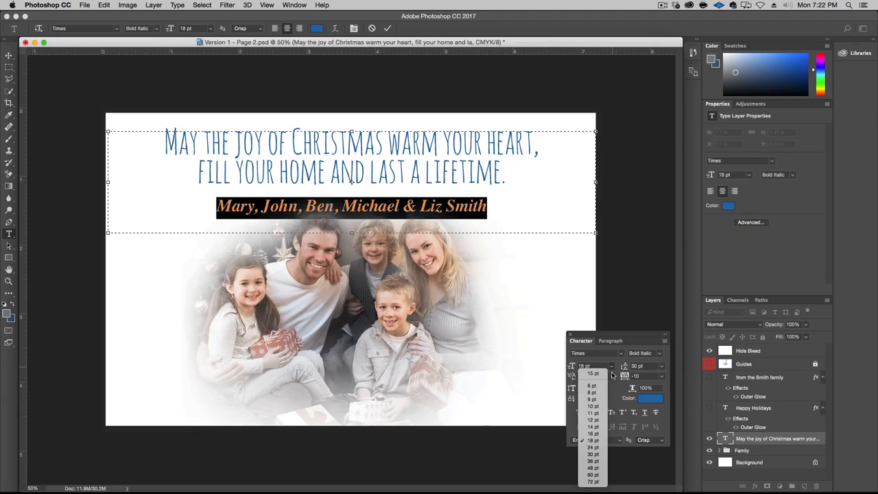
click(594, 420)
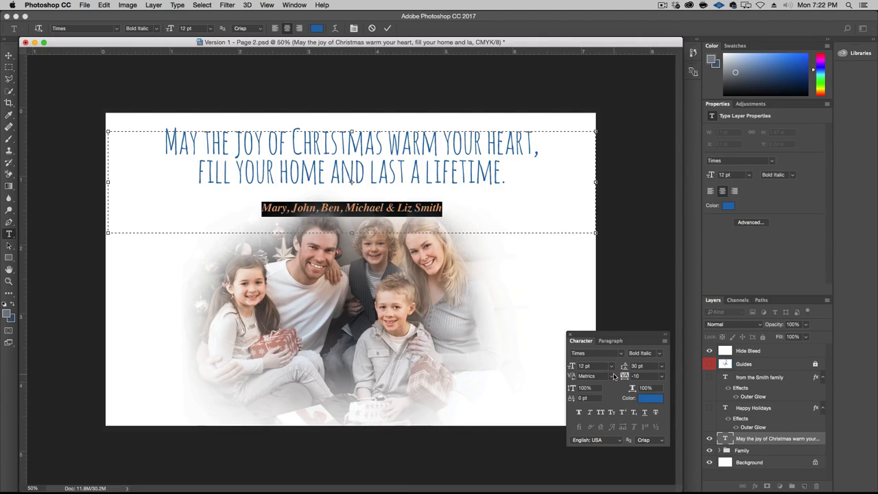
Step: Set the leading of the family names line to Auto
click(339, 214)
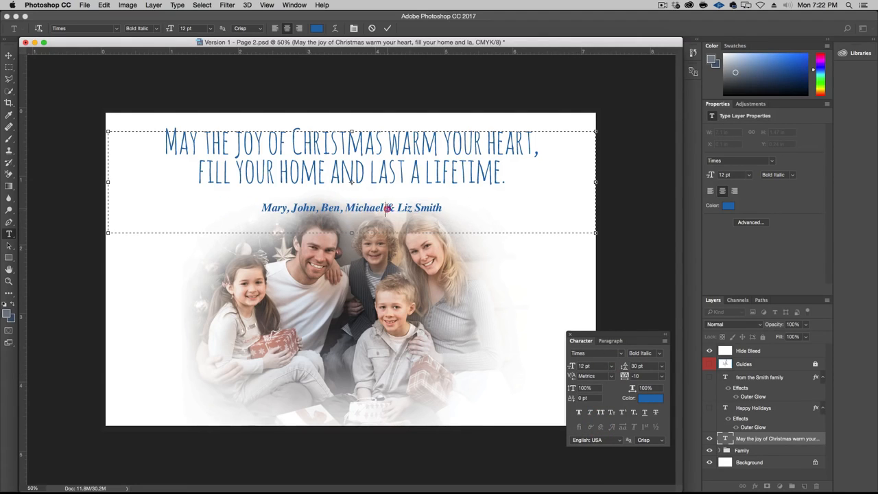
triple_click(387, 210)
click(661, 366)
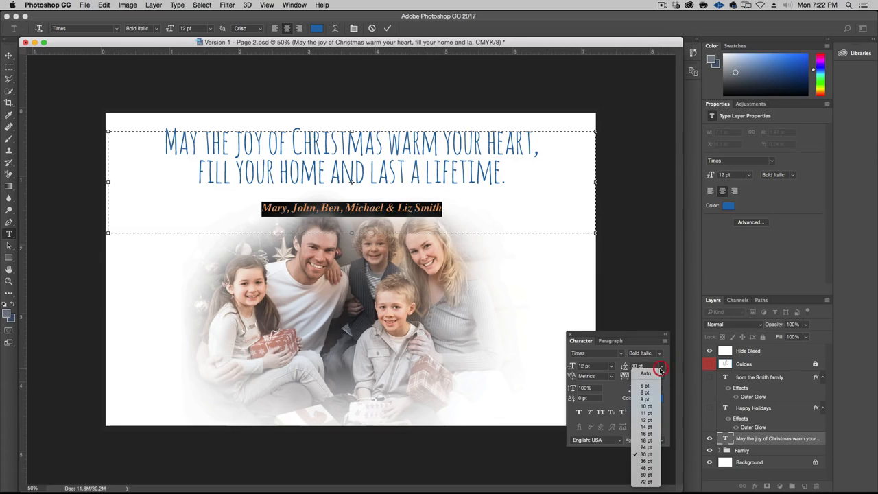
click(647, 374)
click(392, 206)
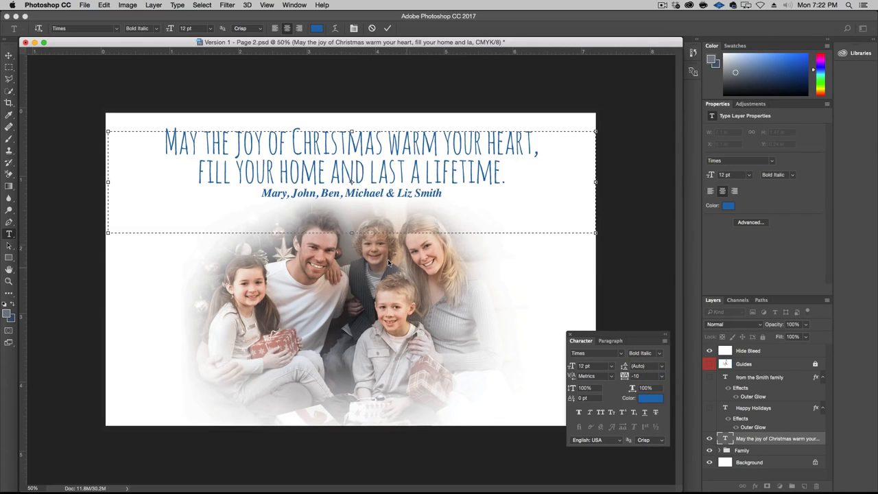
Step: Increase the leading of the two greeting lines above the names to 36 pt
triple_click(328, 169)
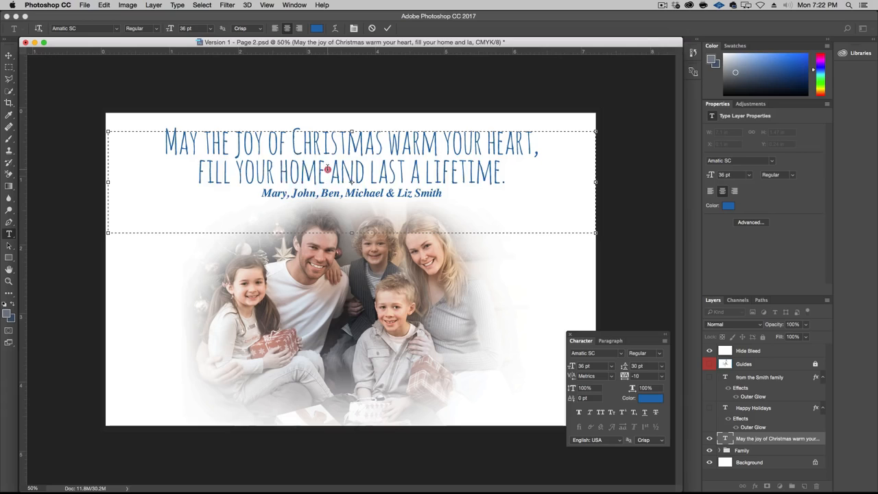
triple_click(330, 147)
drag(329, 147, 330, 172)
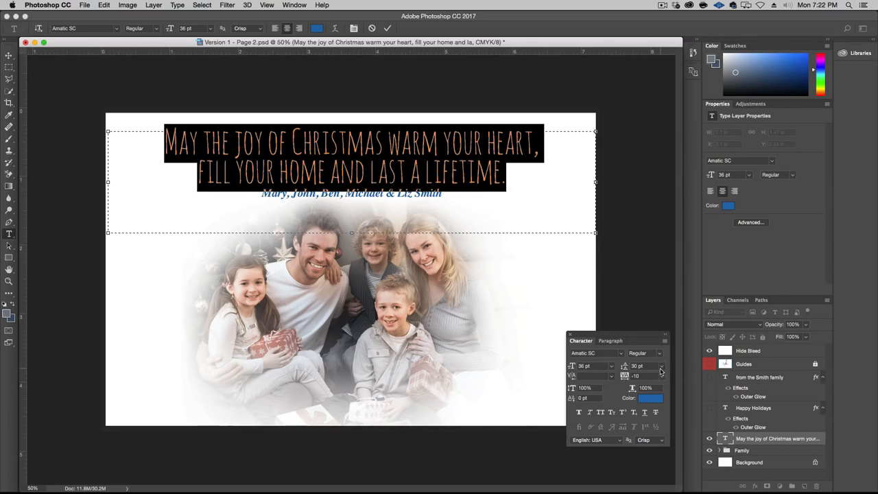
click(662, 366)
click(646, 461)
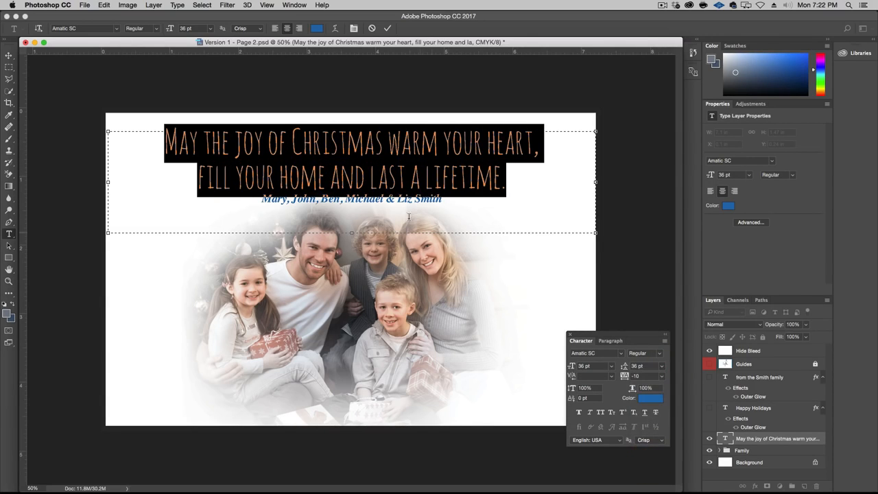
Step: Set the leading of the family names line to 16 pt and commit the text edit
click(385, 199)
triple_click(392, 203)
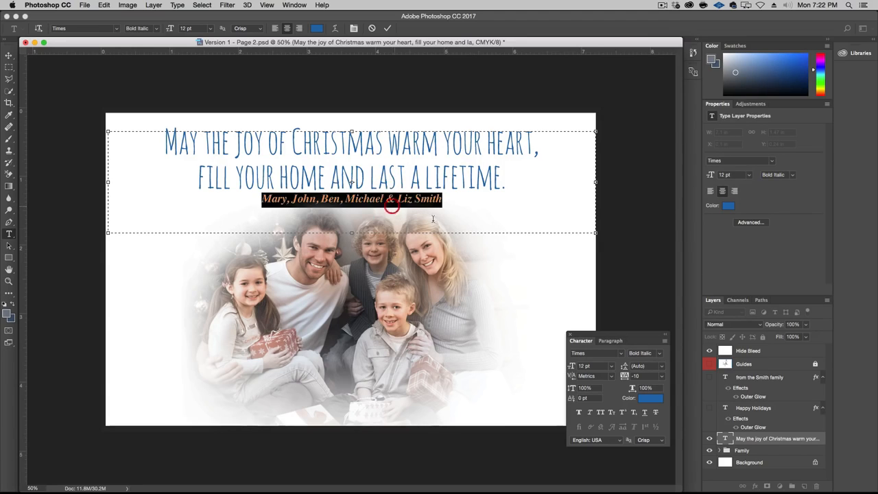
click(648, 365)
text(6)
key(Return)
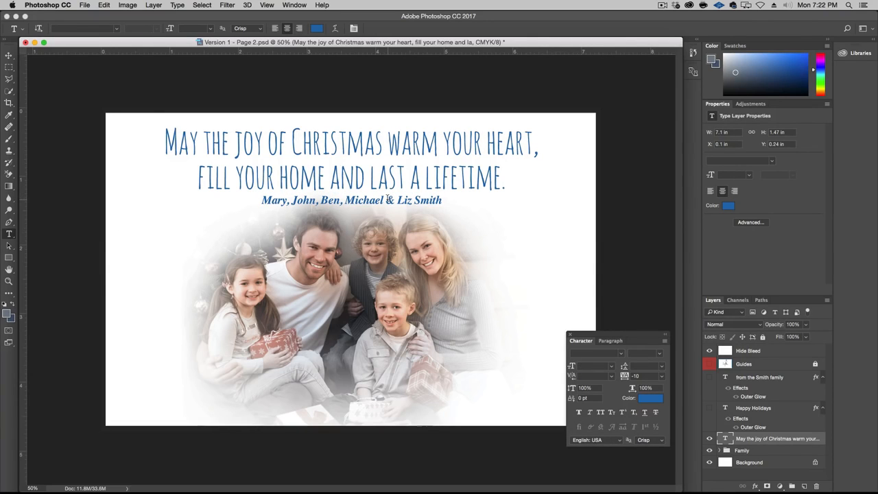
Step: Tighten the letter spacing of the family names line by setting its tracking to -25
triple_click(377, 199)
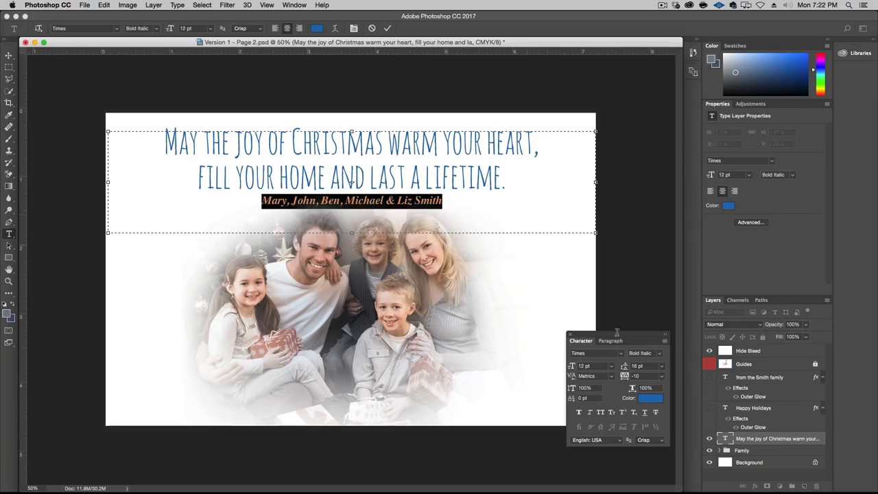
click(664, 377)
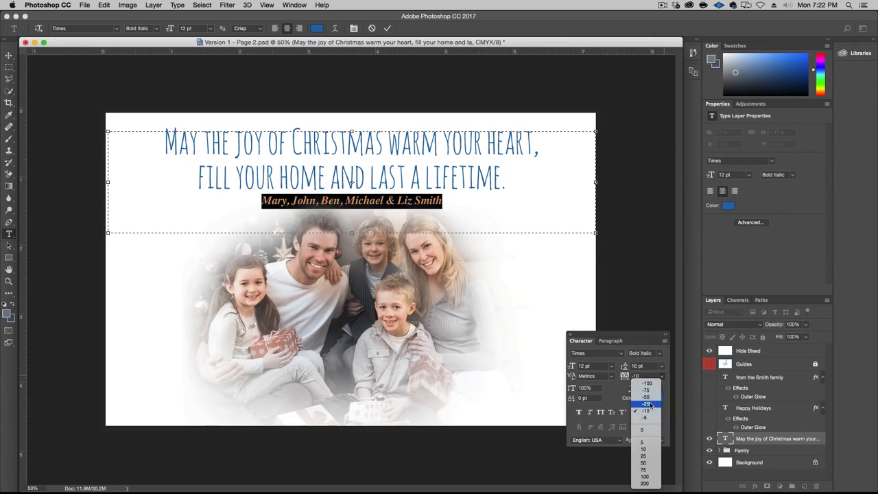
click(649, 404)
Step: Set the tracking of the two greeting lines to -25 and commit the text edit
triple_click(415, 172)
drag(415, 172, 404, 122)
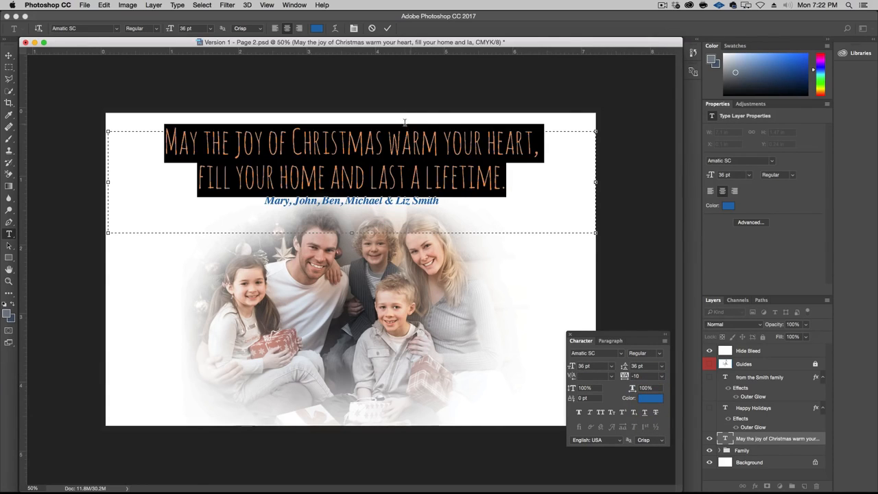
click(663, 376)
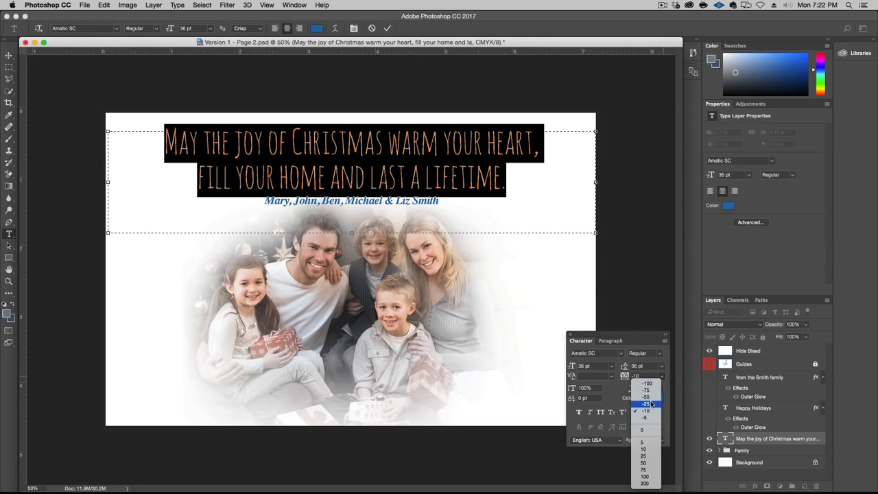
click(649, 404)
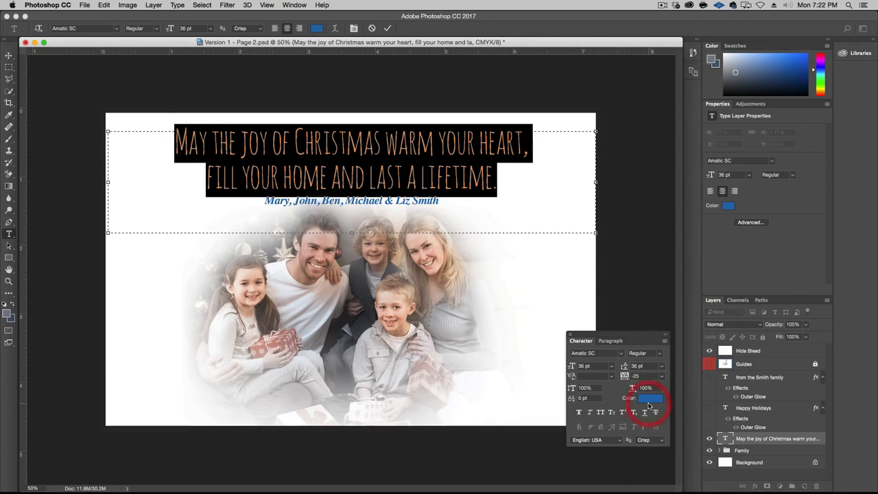
click(9, 55)
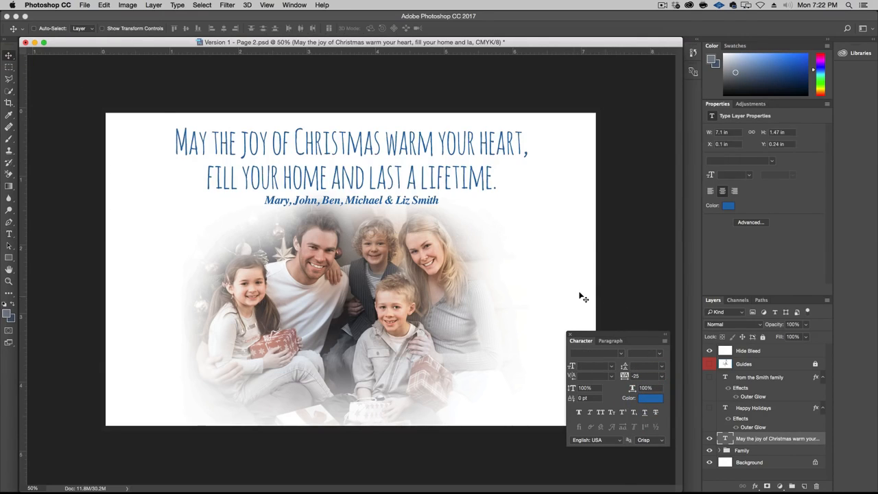
Step: Move the Family photo group slightly down, away from the names line, and reselect the greeting text layer
click(770, 453)
drag(448, 323, 447, 333)
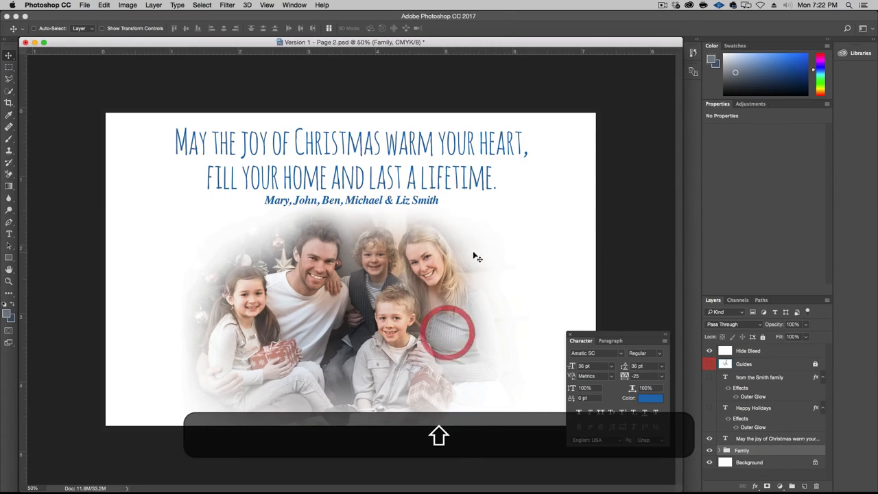
click(750, 439)
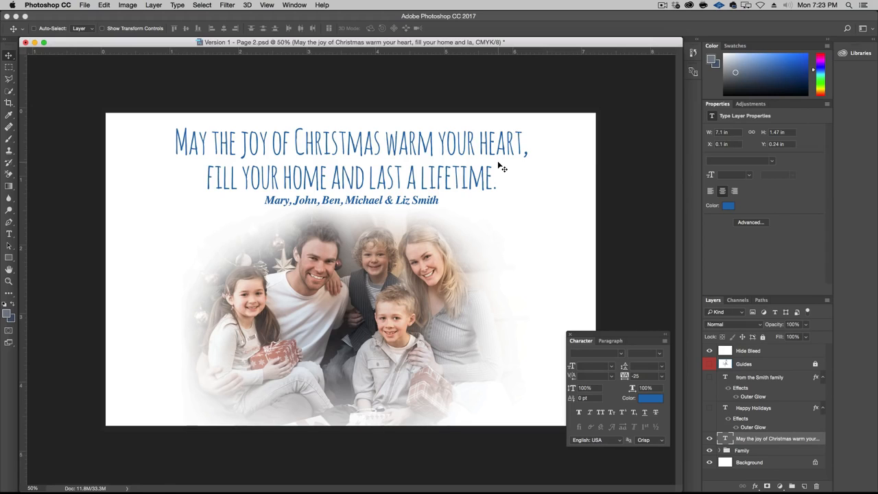
click(380, 41)
key(shift+super+s)
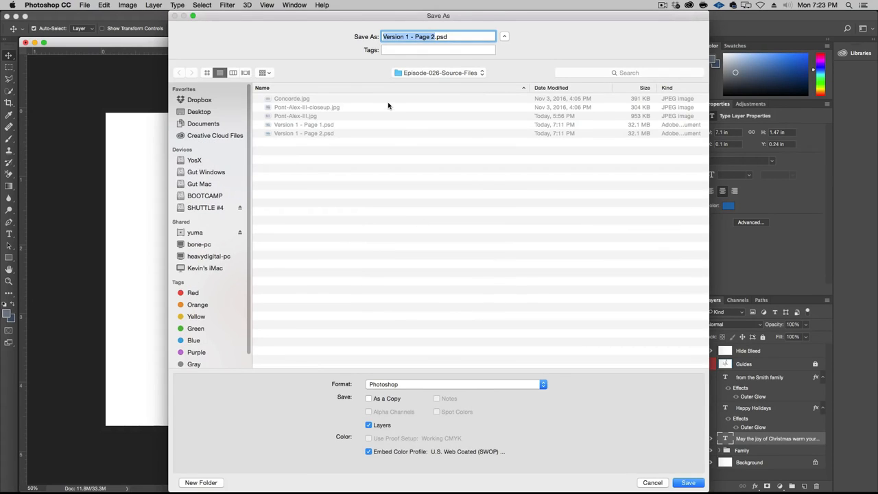
click(652, 483)
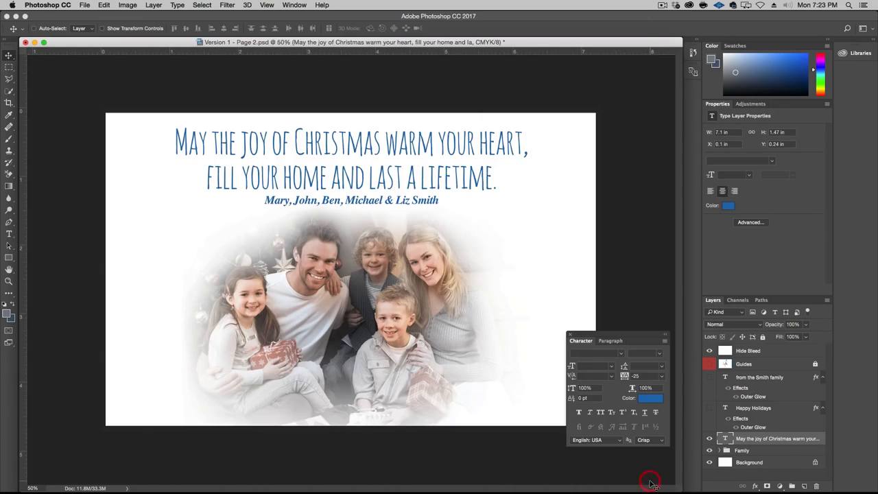
Step: Save Version 1 - Page 2.psd, then close it and the Family.jpg source photo
key(super+s)
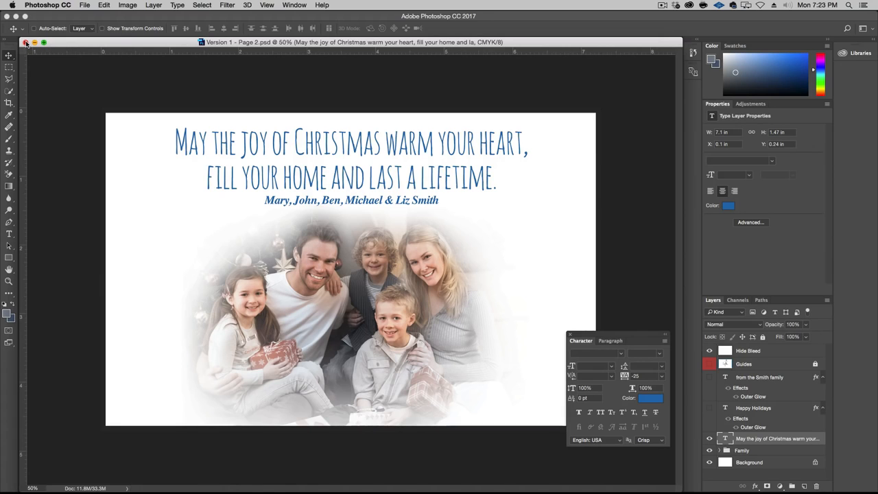
click(26, 42)
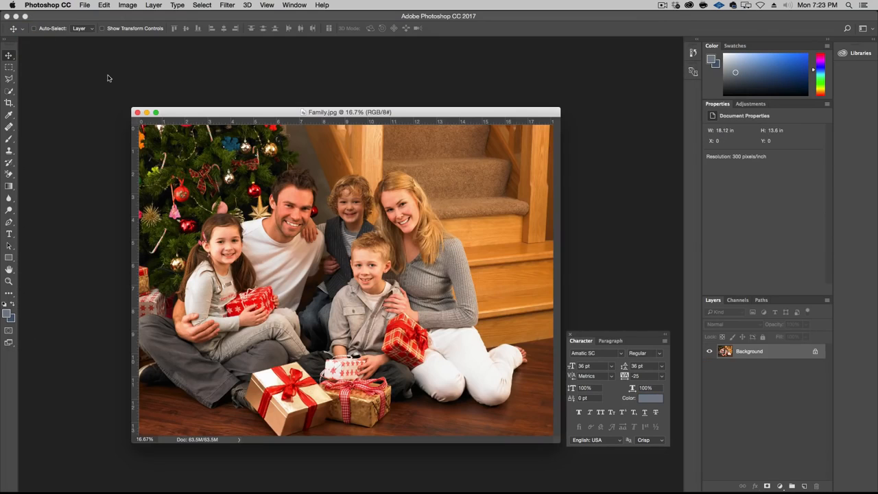
click(136, 113)
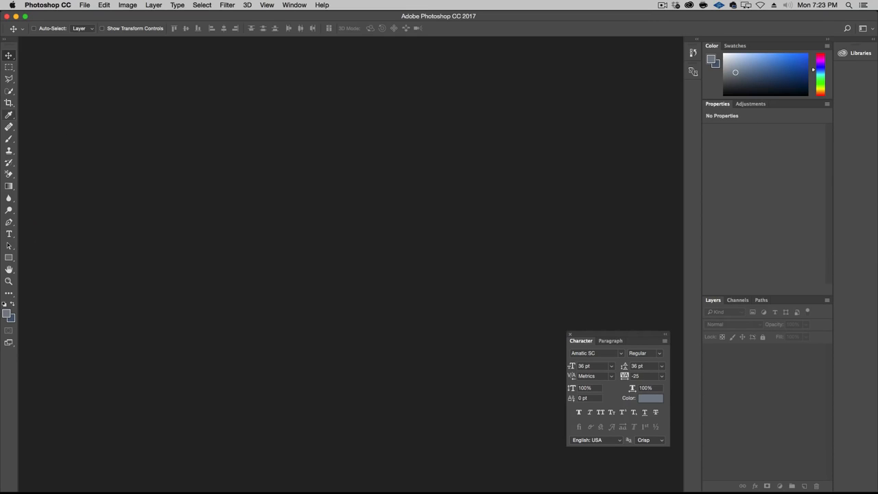
Step: Switch to Finder and duplicate Version 1 - Page 2.psd in the Episode-026-Source-Files folder
alt+click(53, 112)
click(394, 270)
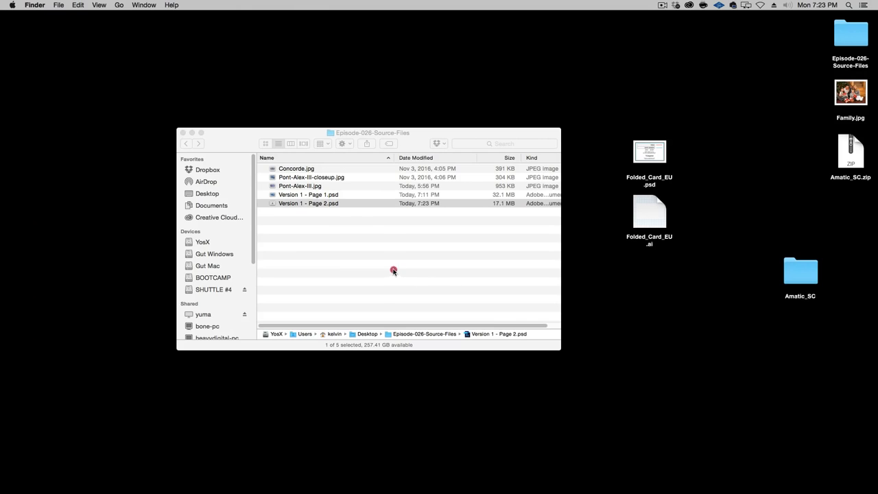
click(351, 238)
click(347, 203)
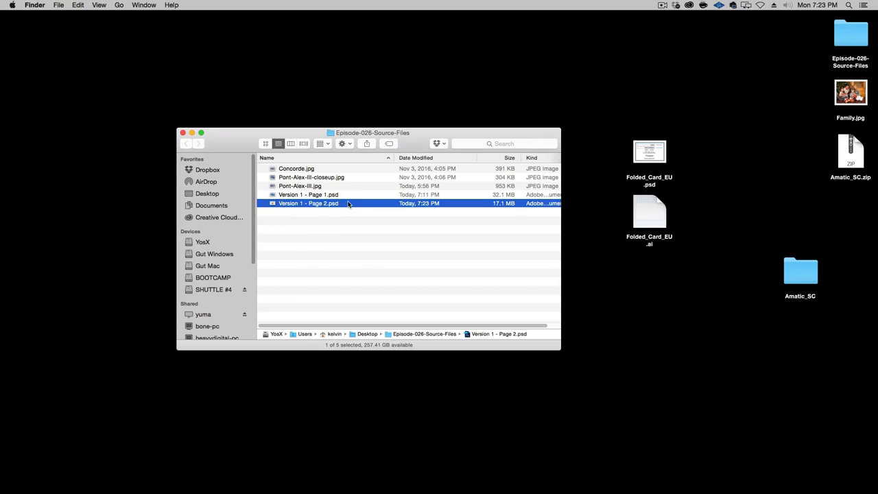
key(super+d)
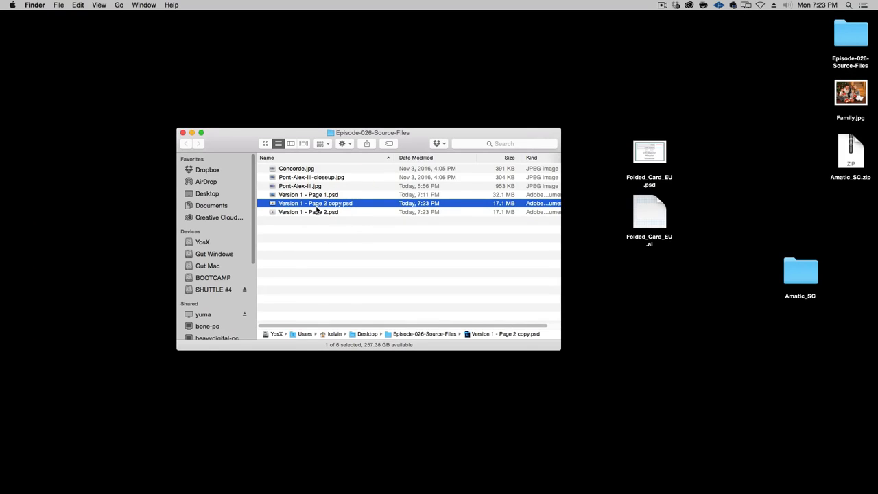
Step: Rename the duplicated file as Family.psd and open it in Photoshop
key(Return)
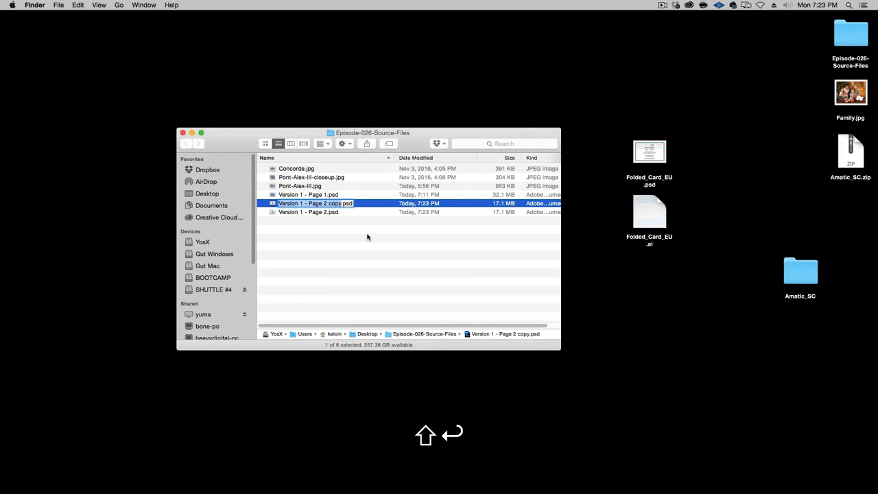
text(Family)
key(Return)
key(super+o)
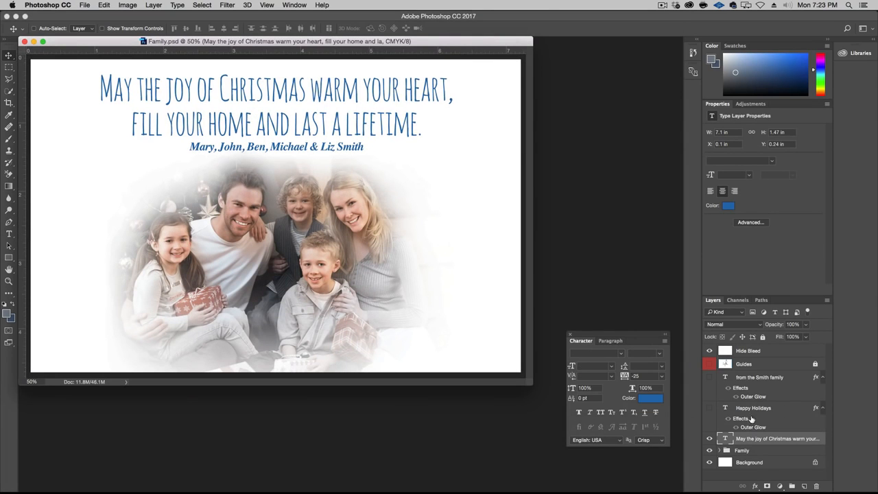
Step: Delete the hidden Happy Holidays text layer and the hidden family signature text layer above it
click(752, 410)
shift+click(755, 377)
key(BackSpace)
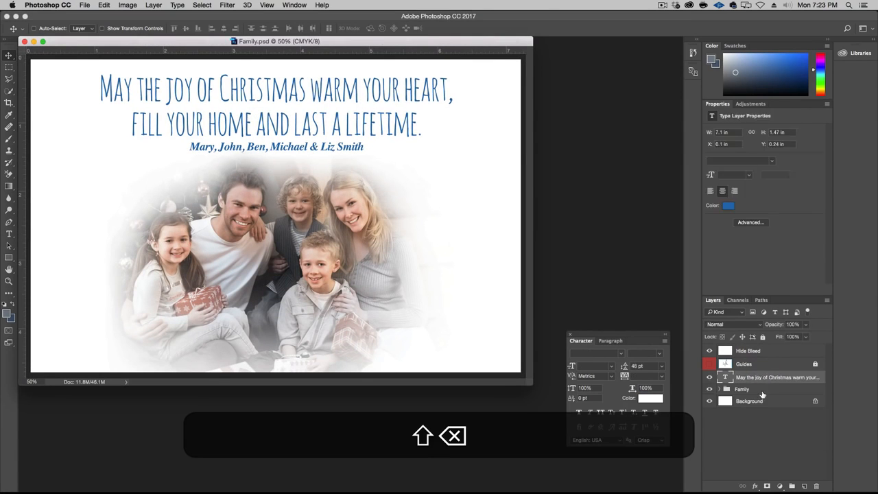
Step: Delete the Christmas greeting text layer and move the Family group up to the middle of the canvas
key(BackSpace)
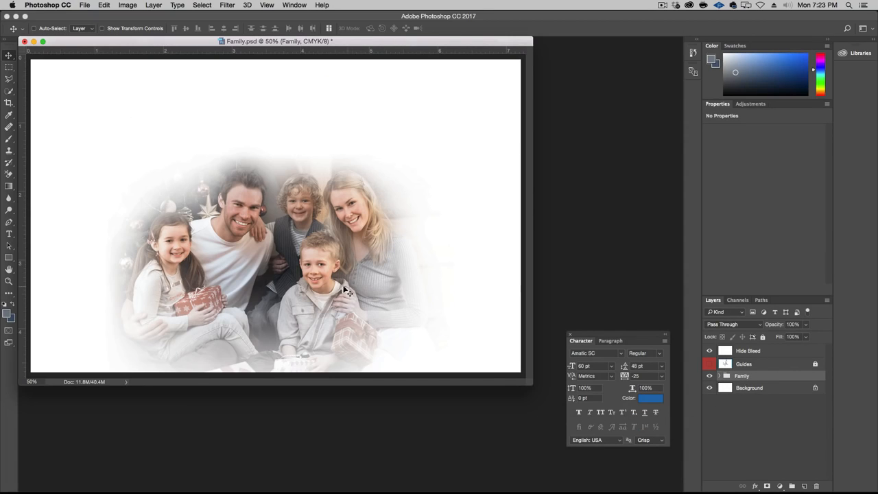
drag(347, 291, 342, 229)
key(t)
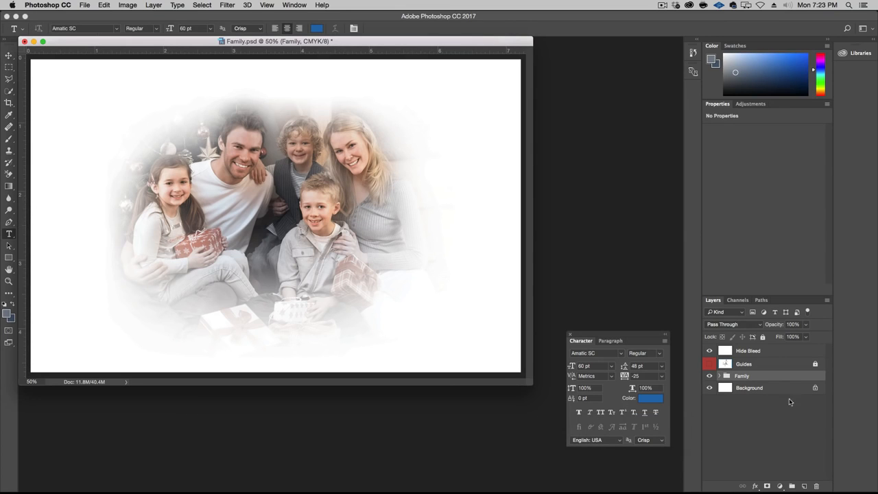
Step: Hide the Hide Bleed layer in Family.psd, then save and close the document
key(super+plus)
key(super+plus)
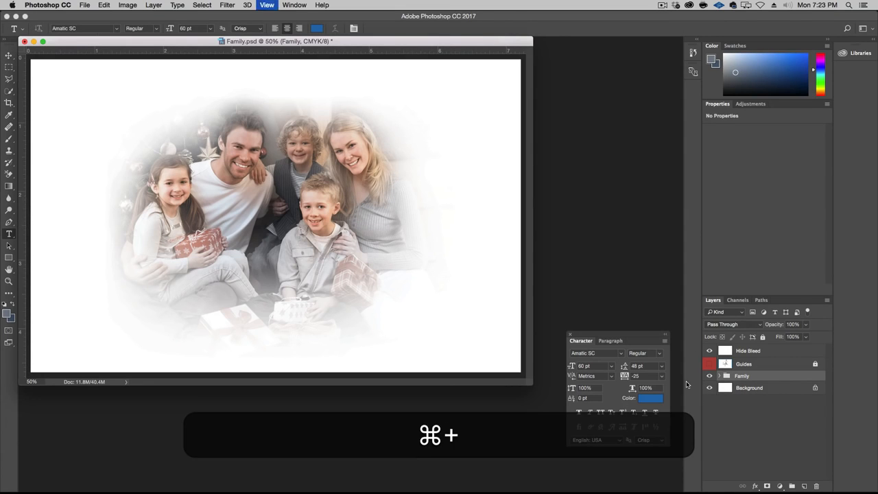
key(alt+super+minus)
key(alt+super+minus)
key(alt+super+minus)
key(alt+super+minus)
key(alt+super+minus)
key(alt+super+minus)
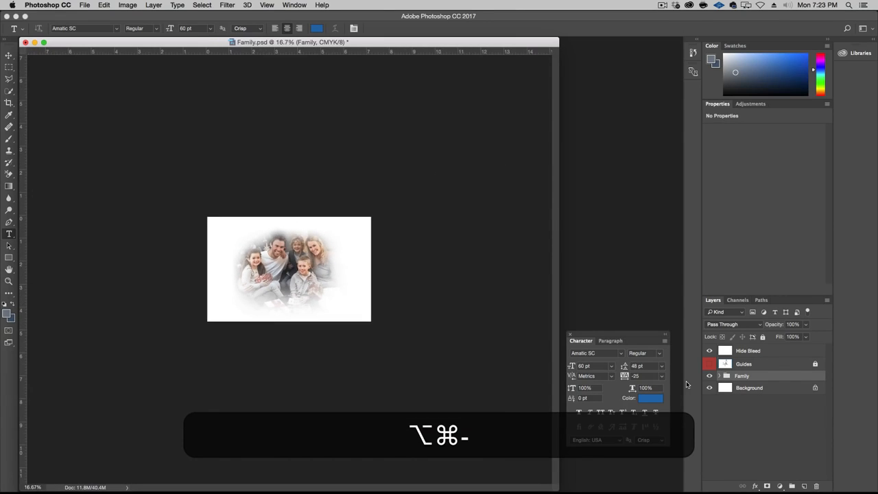
key(alt+super+t)
key(Escape)
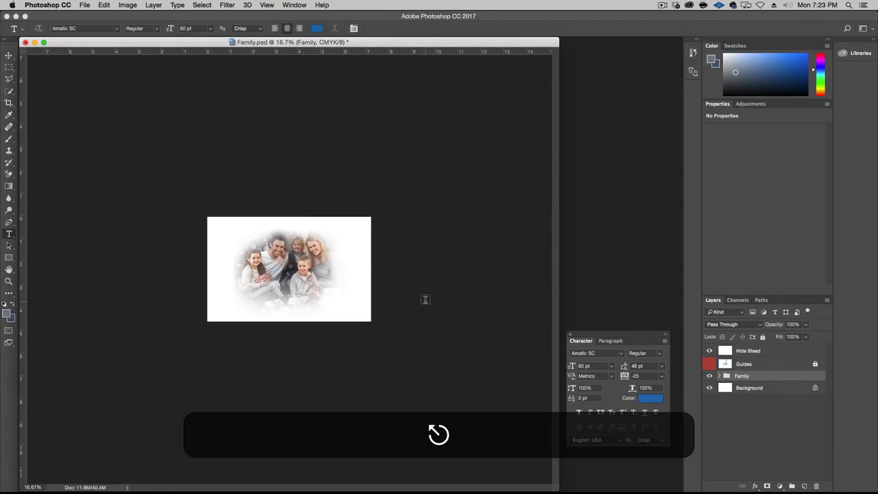
key(alt+super+plus)
key(alt+super+plus)
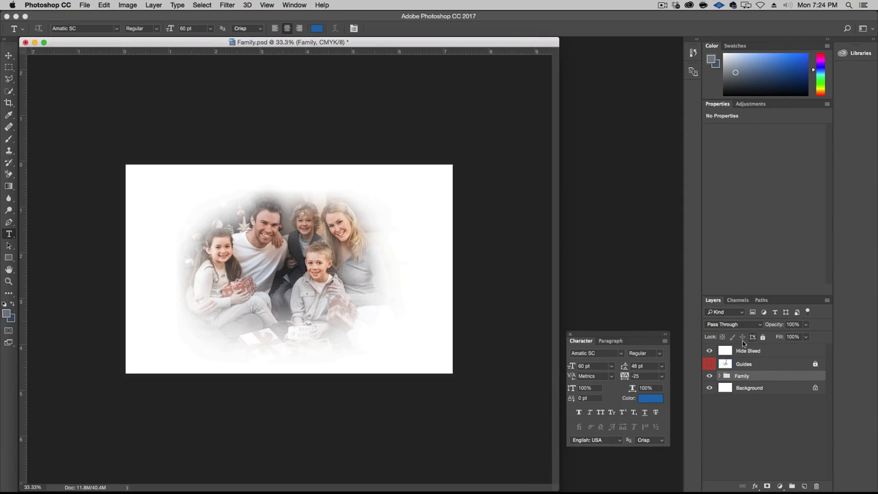
click(710, 350)
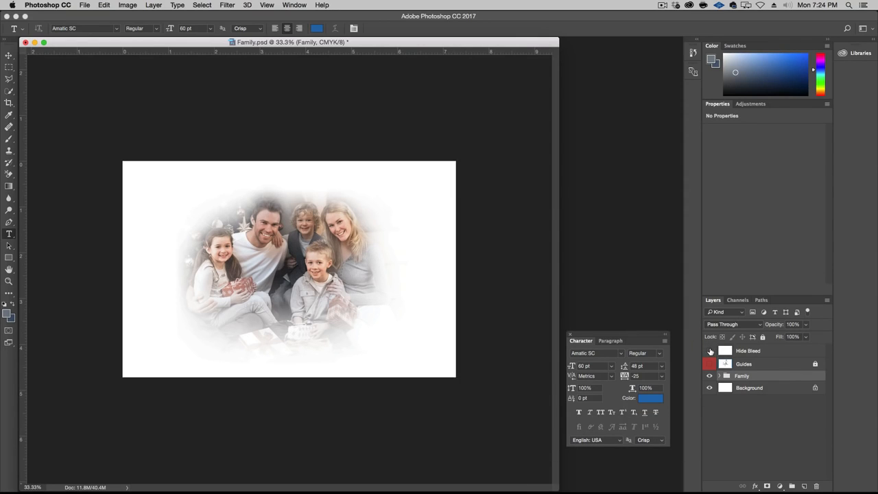
key(super+s)
key(super+w)
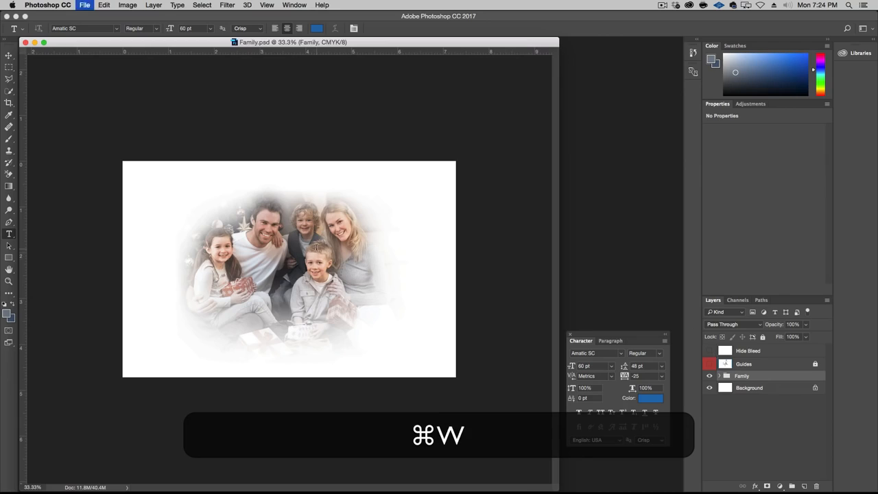
Step: Switch to Finder and open Version 1 - Page 1.psd and Version 1 - Page 2.psd together in Photoshop
key(super+h)
drag(323, 238, 347, 209)
double_click(327, 205)
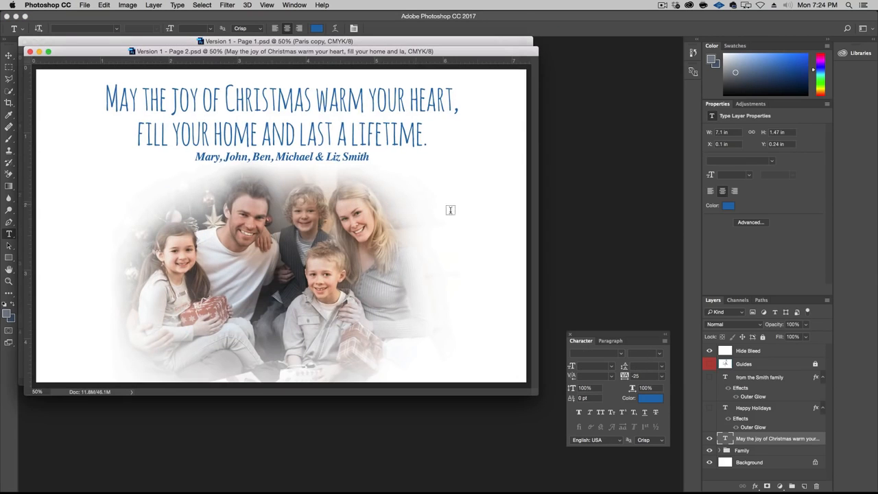
Step: Hide the Hide Bleed layer in Version 1 - Page 2.psd and close the document, saving the change
click(709, 352)
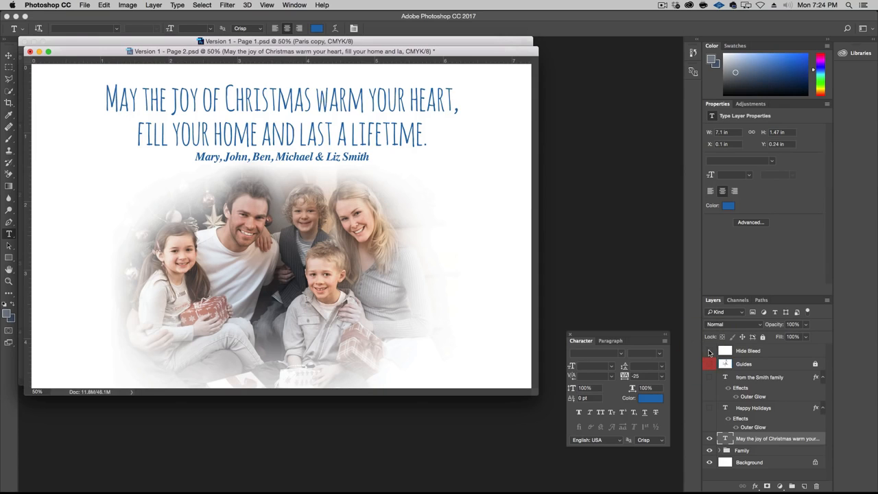
key(super+w)
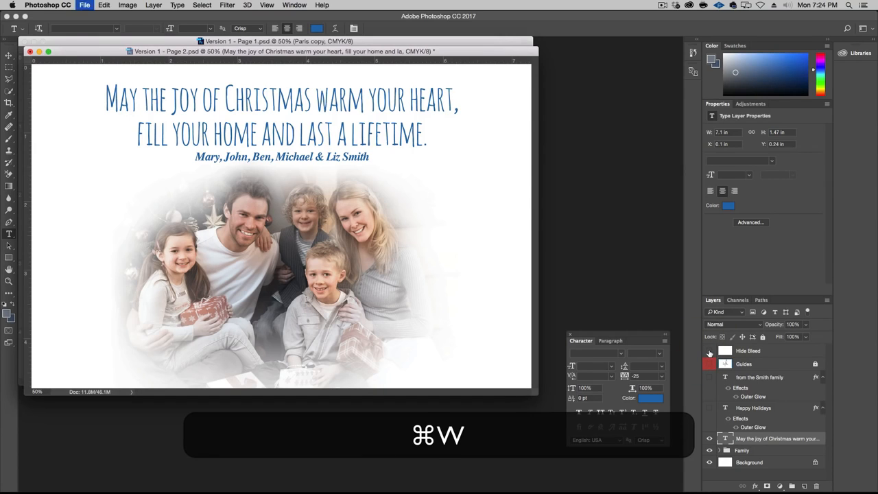
click(511, 171)
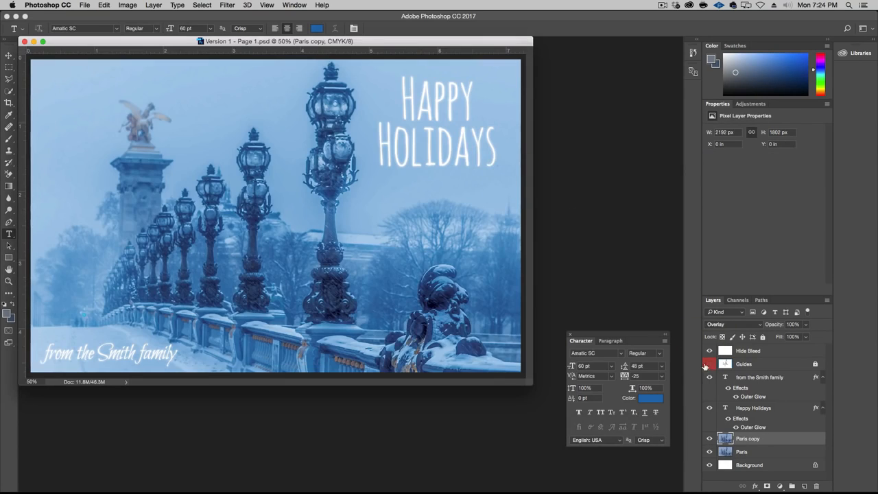
Step: Hide the Hide Bleed layer in Version 1 - Page 1.psd, close it with the change saved, and return to Finder
click(709, 351)
key(super+w)
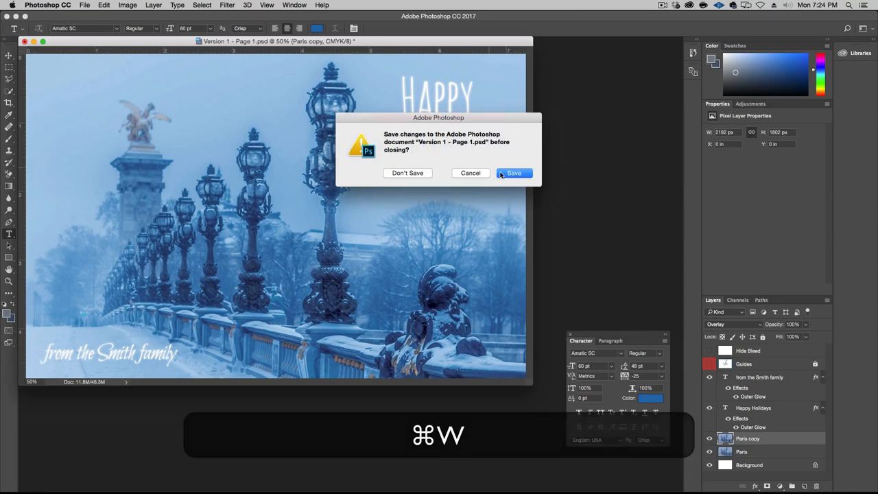
click(512, 172)
alt+click(86, 157)
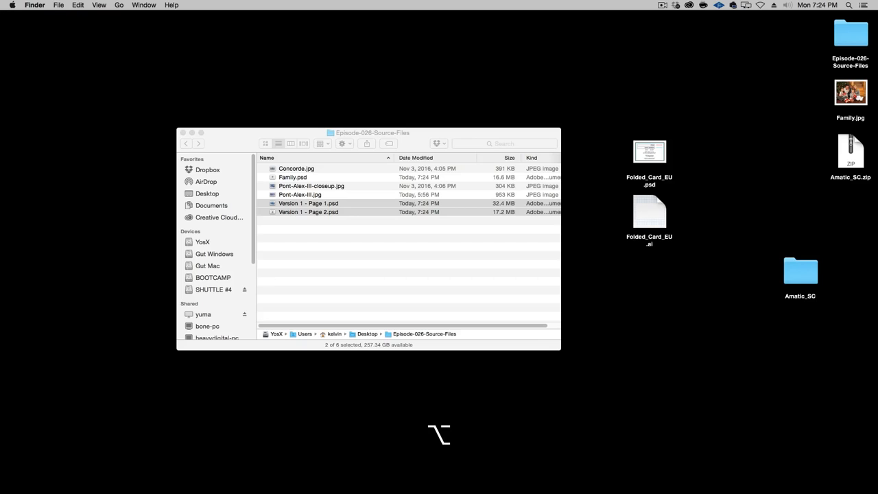
Step: Move Folded_Card_EU.ai from the desktop into the Episode-026-Source-Files folder
click(366, 269)
click(376, 264)
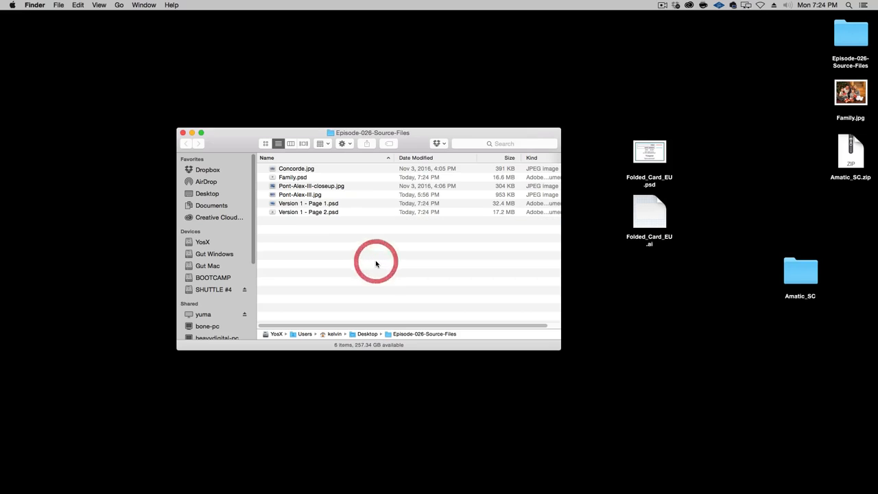
click(636, 311)
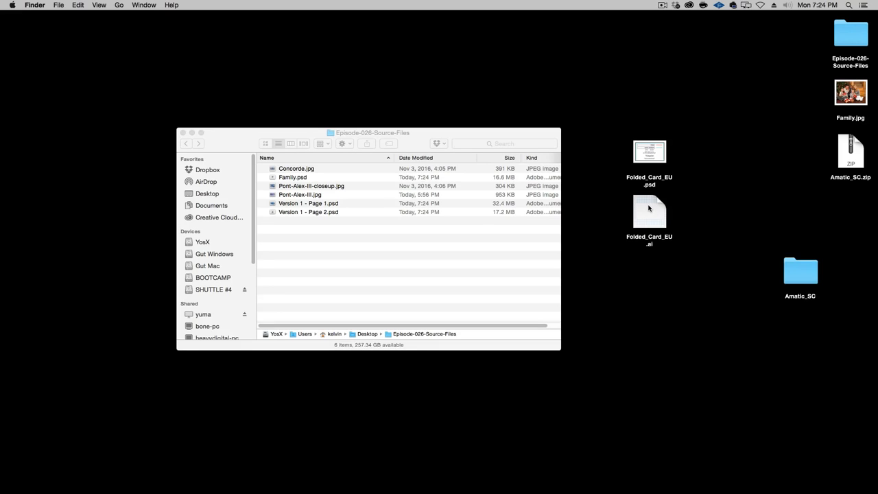
drag(649, 207, 425, 295)
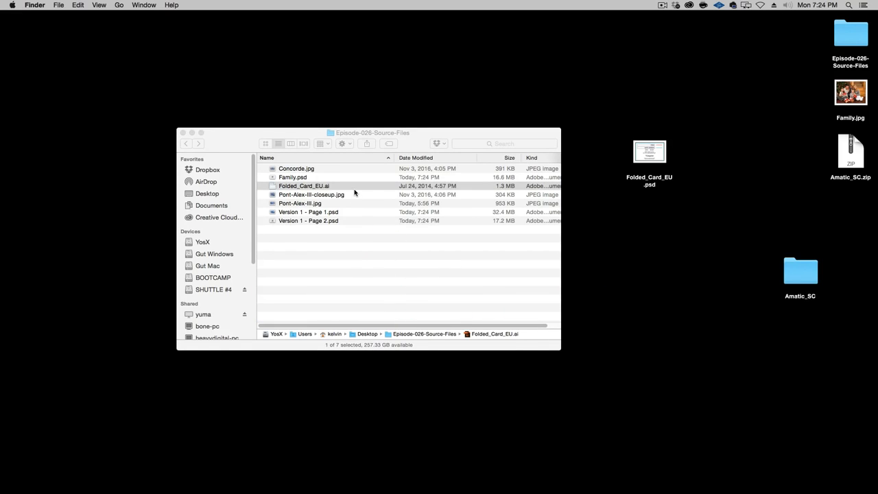
Step: Rename Folded_Card_EU.ai in the source files folder as Version 2.ai
key(a)
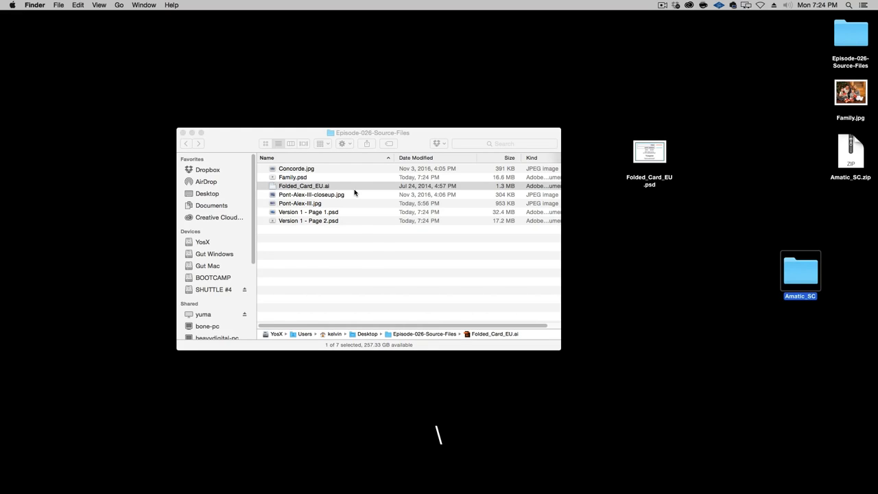
click(355, 275)
key(Return)
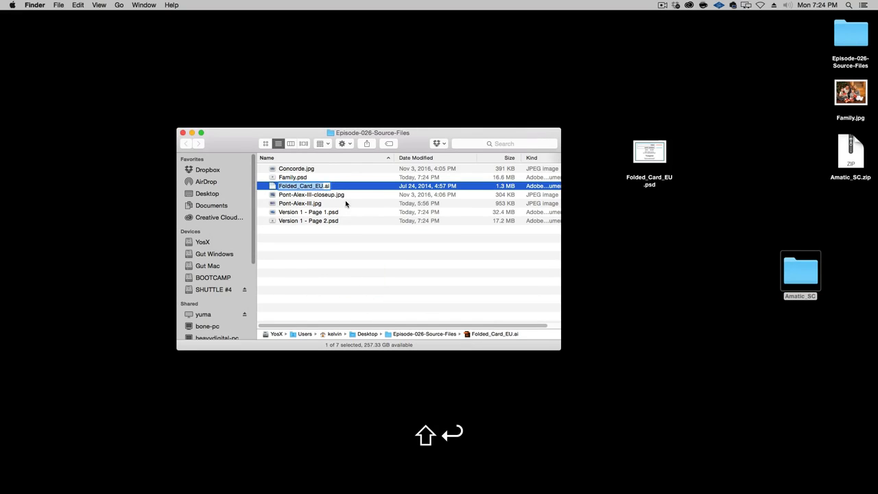
text(Version 2)
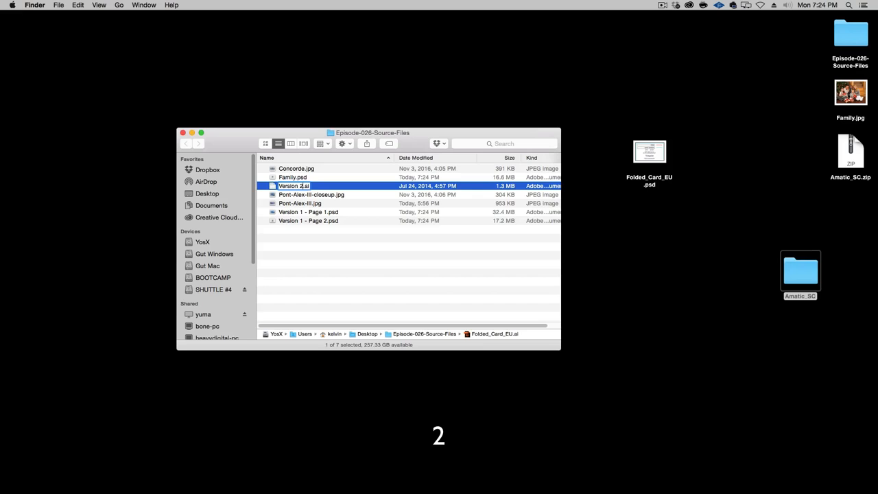
key(Return)
Step: Open Version 2.ai in Illustrator without updating its legacy text, and activate the Selection tool
key(super+o)
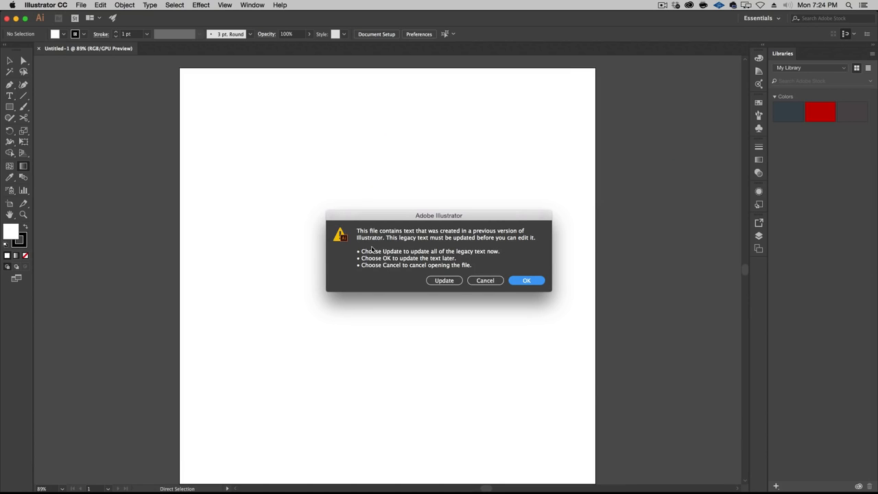
click(527, 281)
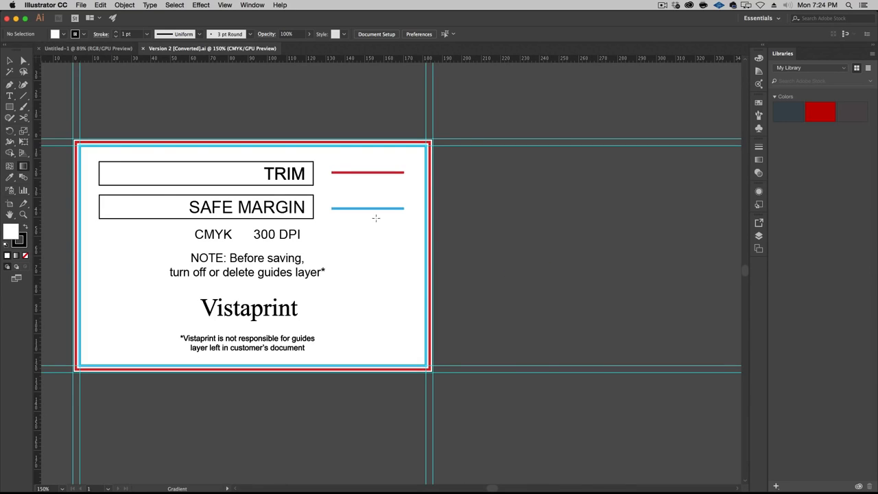
key(v)
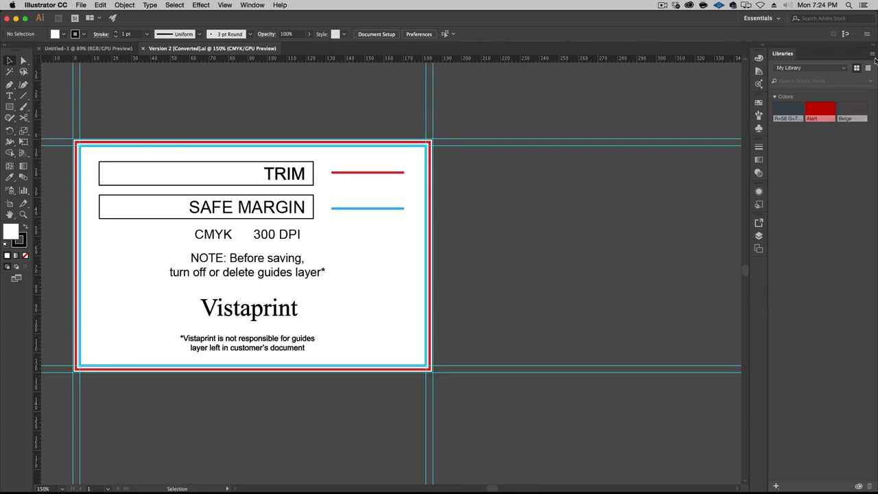
Step: Collapse the Libraries panel, expand the iconized panels beside it, and show the document's layers
click(777, 18)
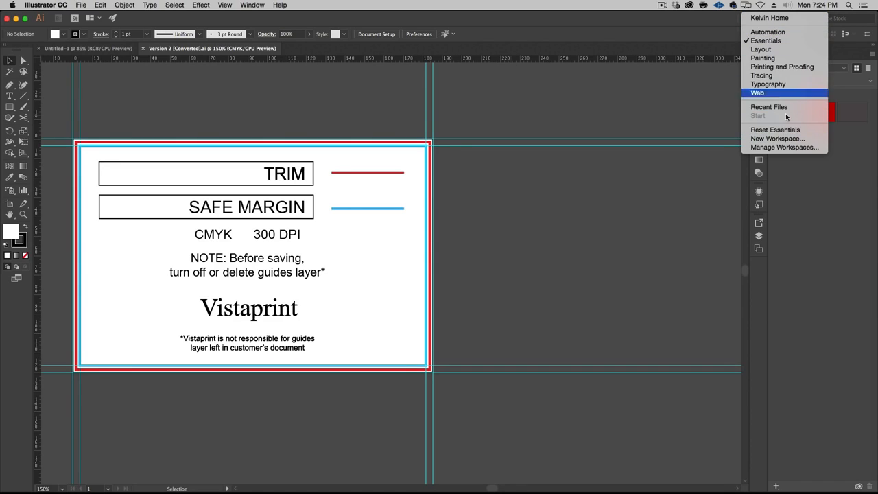
click(760, 20)
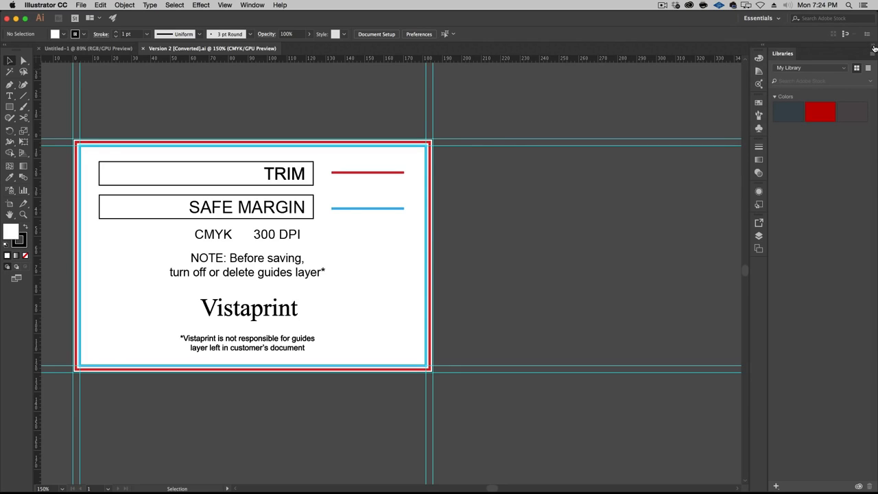
click(873, 47)
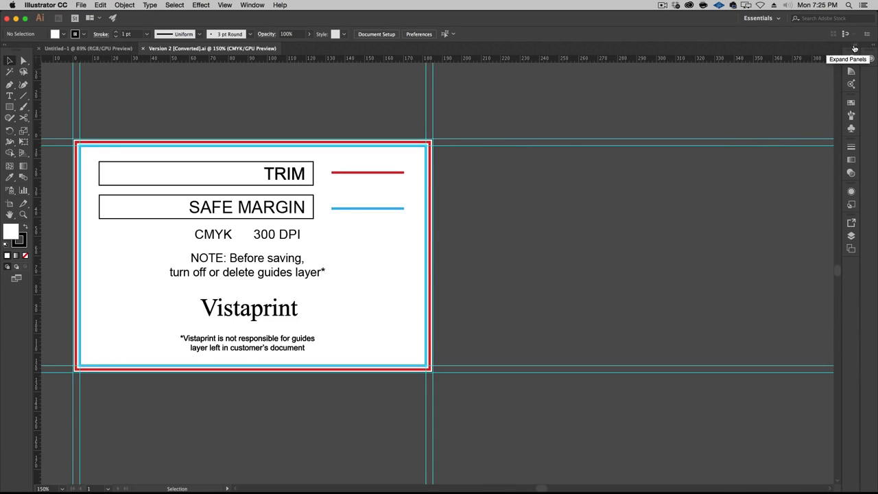
click(855, 47)
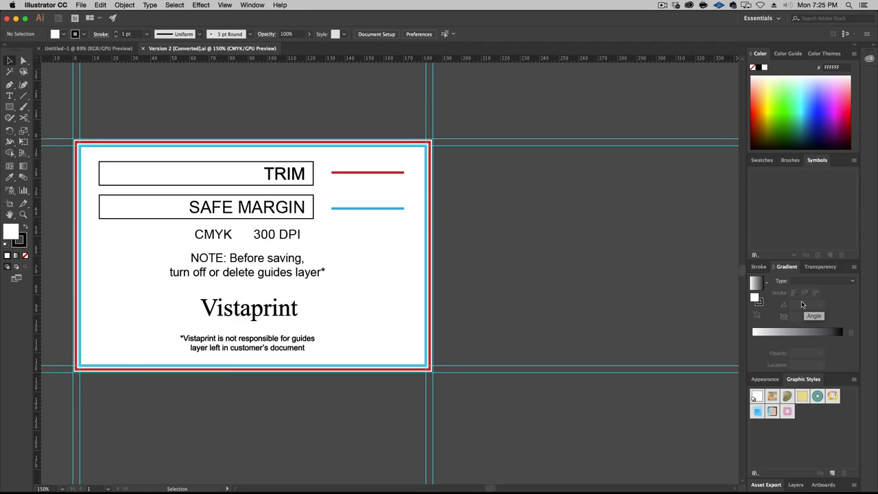
click(796, 484)
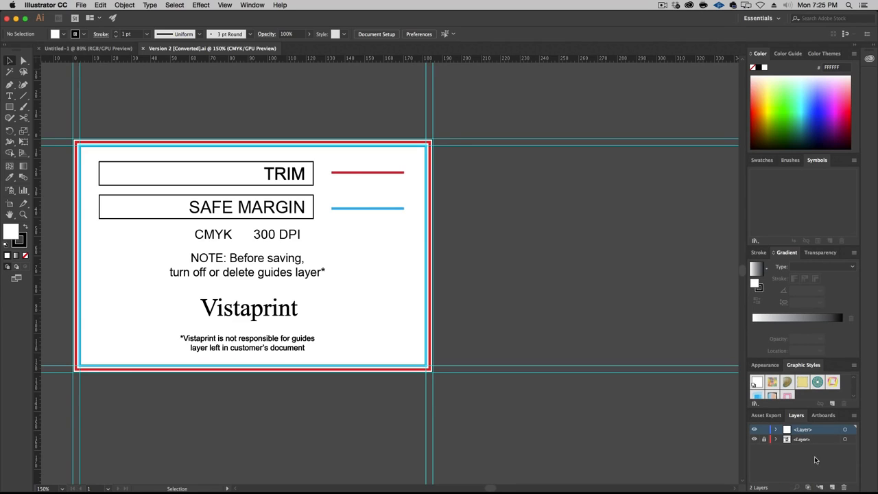
Step: Hide the locked template guides layer and add a new layer above the existing ones
click(755, 439)
click(755, 439)
key(space)
drag(425, 243, 484, 216)
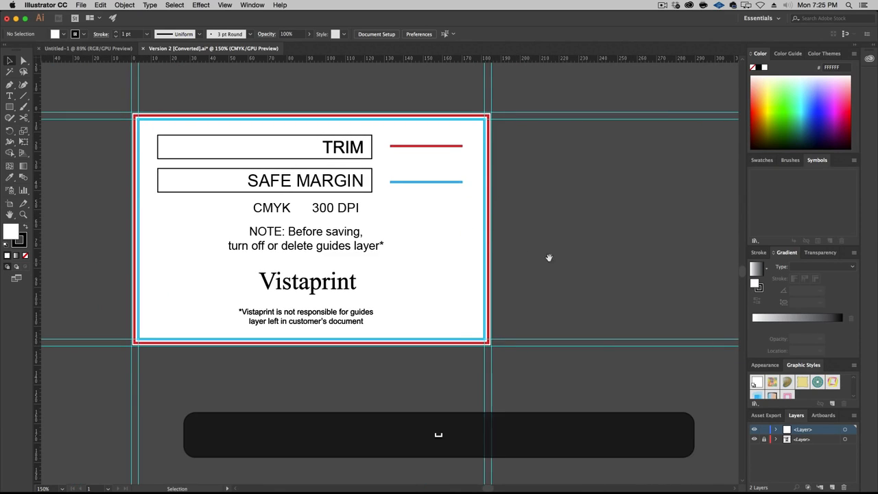
drag(549, 258, 571, 257)
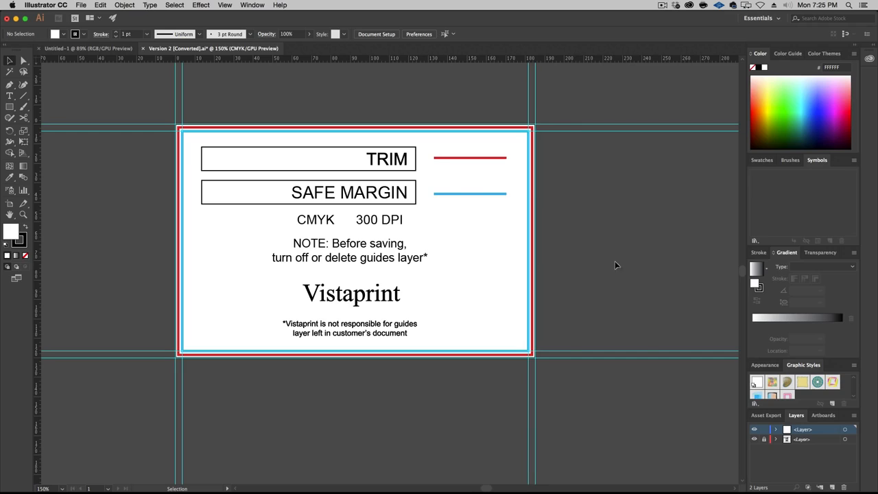
click(755, 439)
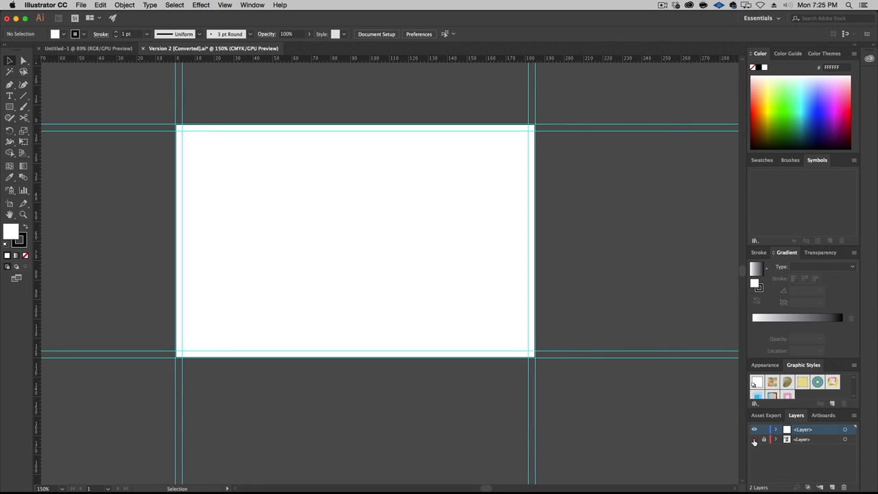
click(832, 486)
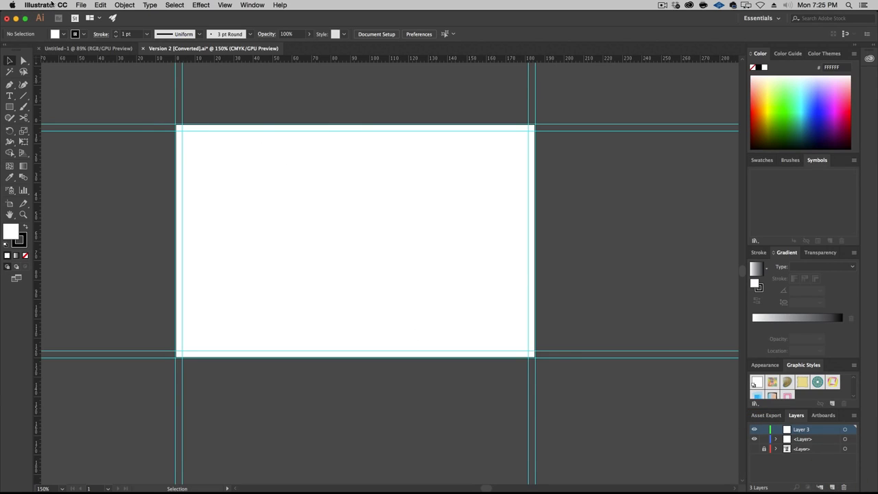
Step: Start placing a file into the card and browse to the Episode-026-Source-Files folder on the desktop
click(79, 4)
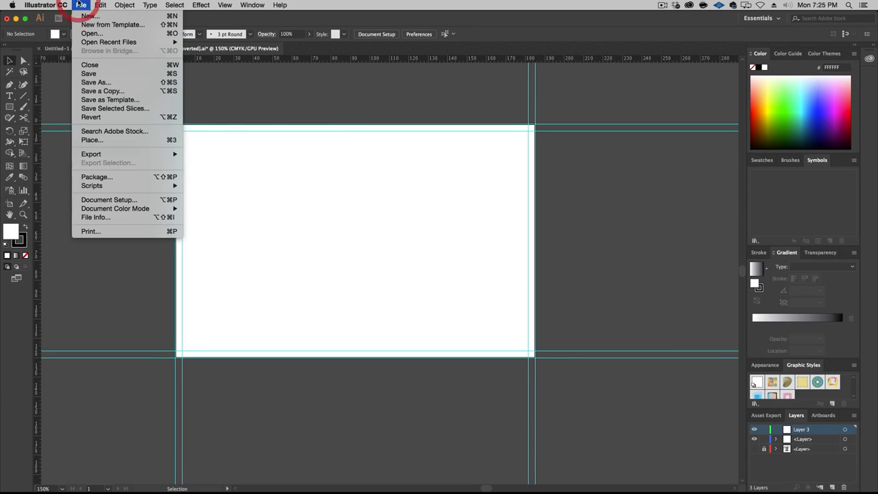
click(79, 4)
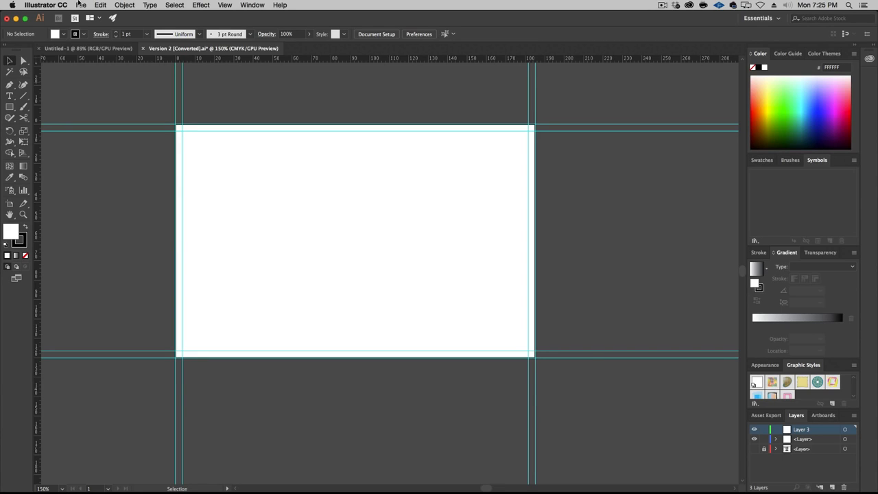
click(80, 4)
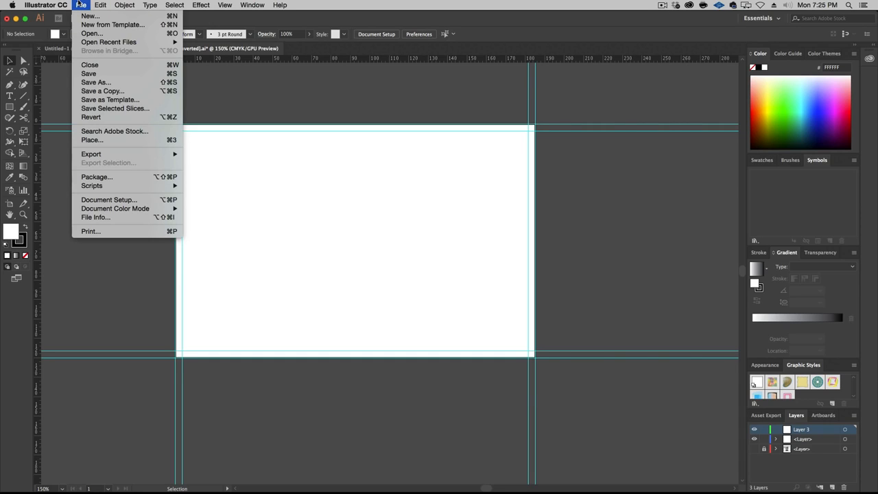
click(114, 140)
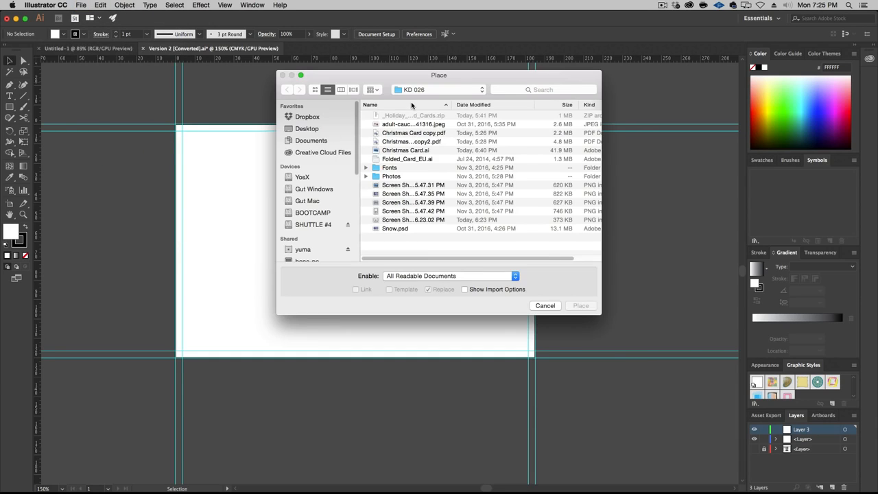
key(super+d)
double_click(410, 133)
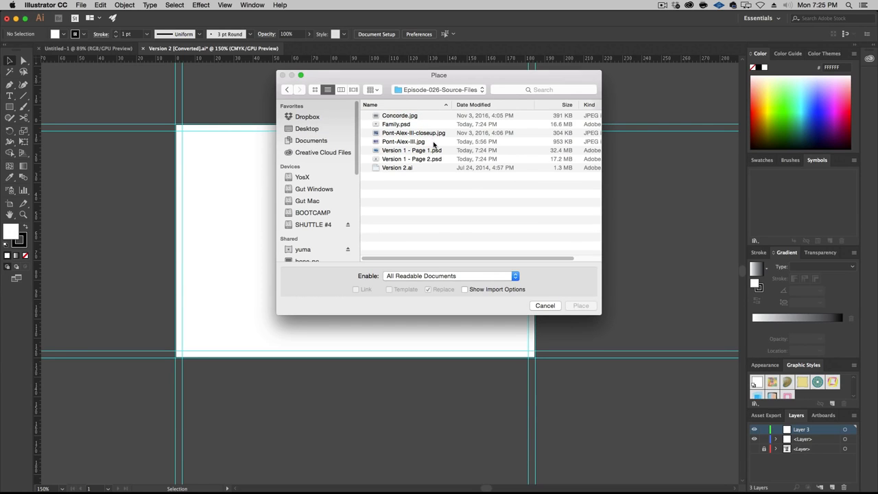
Step: Preview Pont-Alex-III.jpg and place it on the new layer as an embedded image, with linking off
click(433, 142)
key(space)
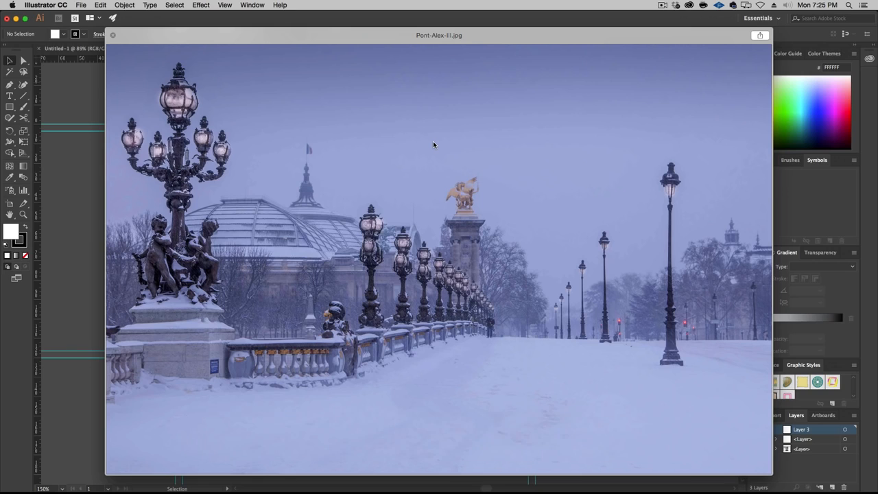
key(space)
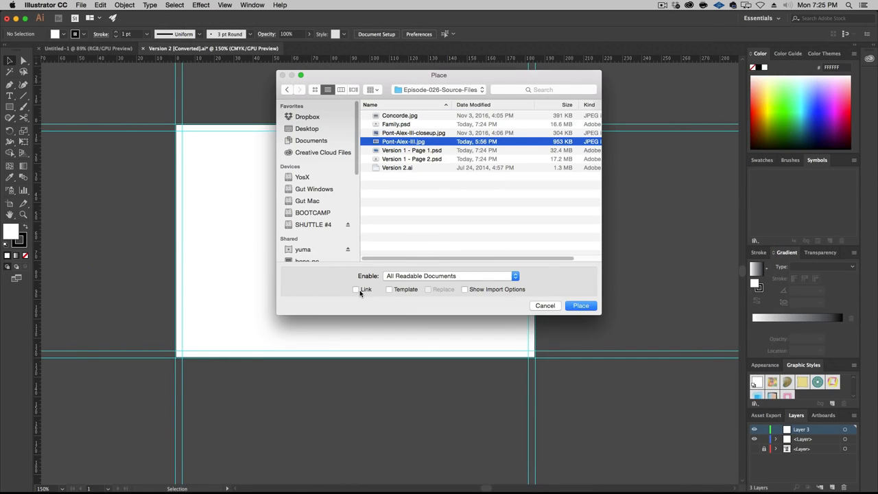
click(358, 291)
click(356, 290)
click(580, 306)
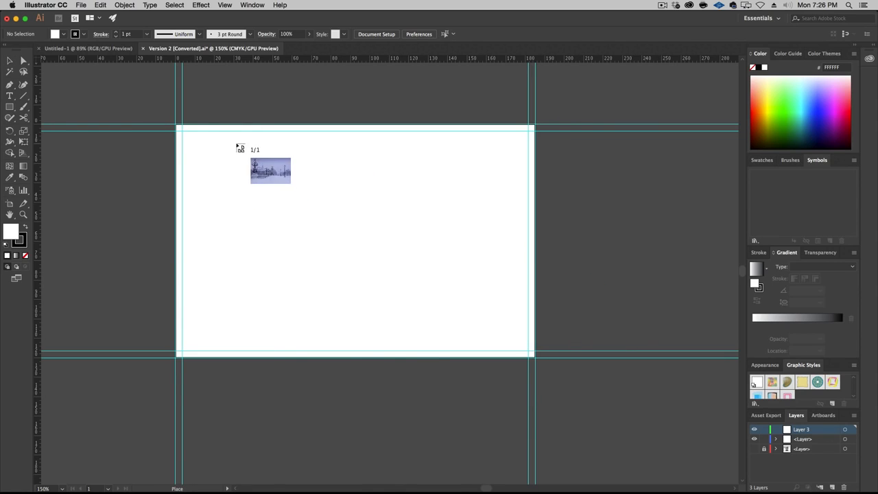
click(236, 144)
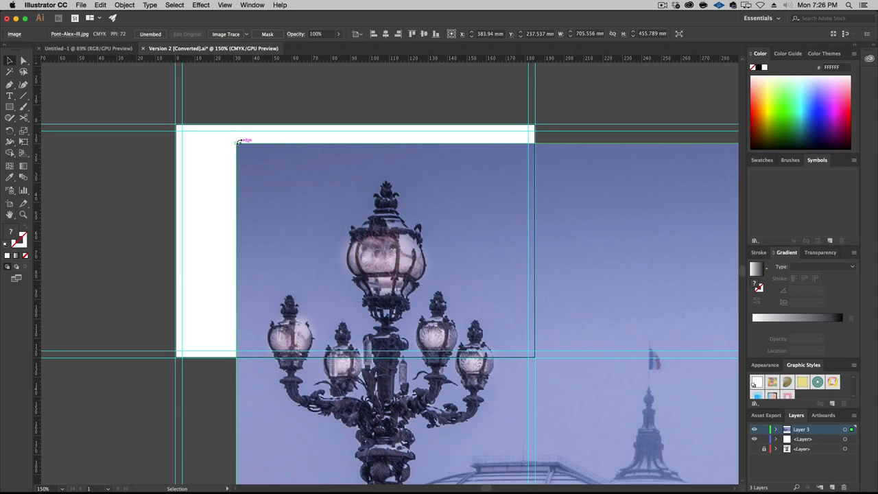
Step: Scale the placed photo down to about 147 × 95 mm inside the card and check it against the template guides
drag(235, 144, 402, 329)
drag(639, 402, 329, 207)
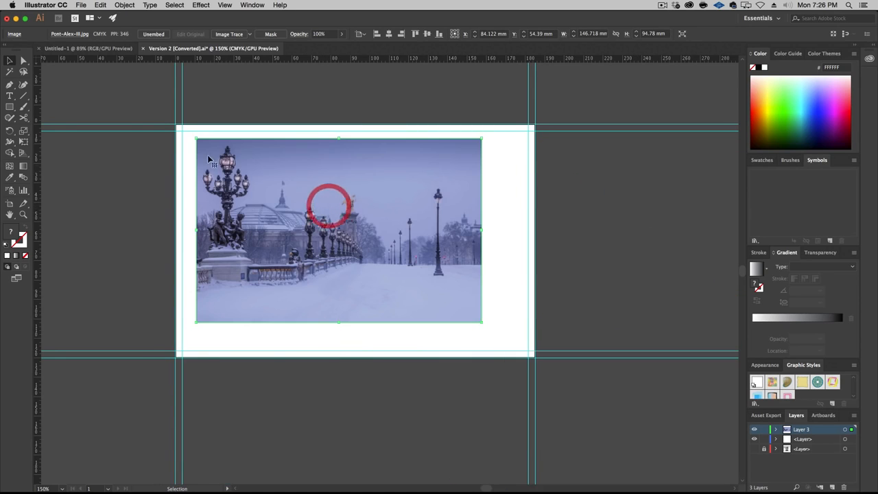
click(754, 450)
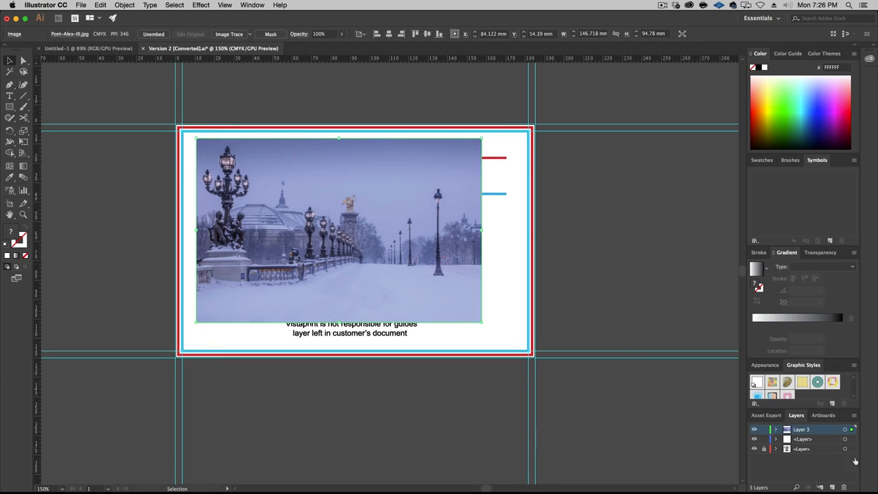
click(754, 449)
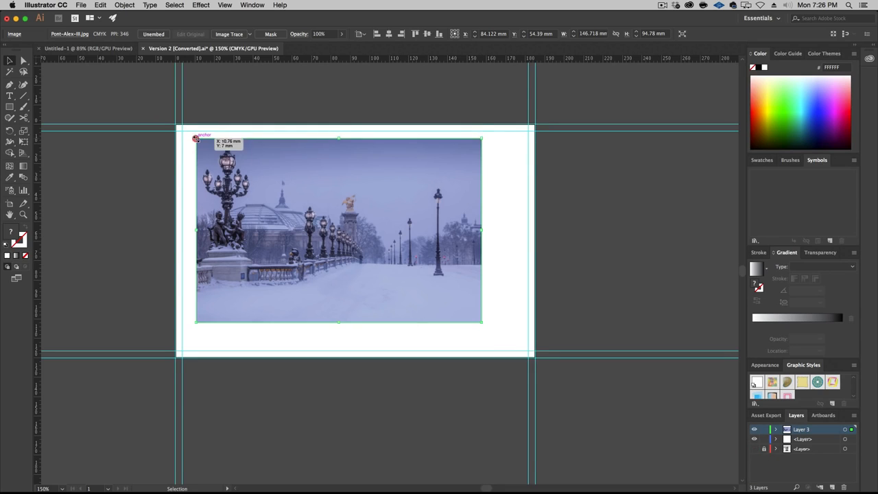
Step: Align the photo's upper-left corner with the card's bleed corner and enlarge it proportionally to about 206 × 133 mm
drag(196, 137, 173, 123)
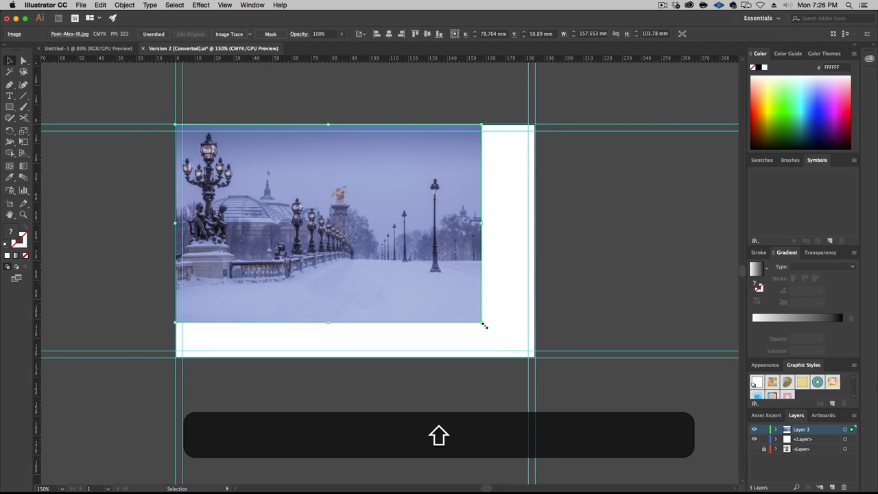
drag(483, 323, 538, 374)
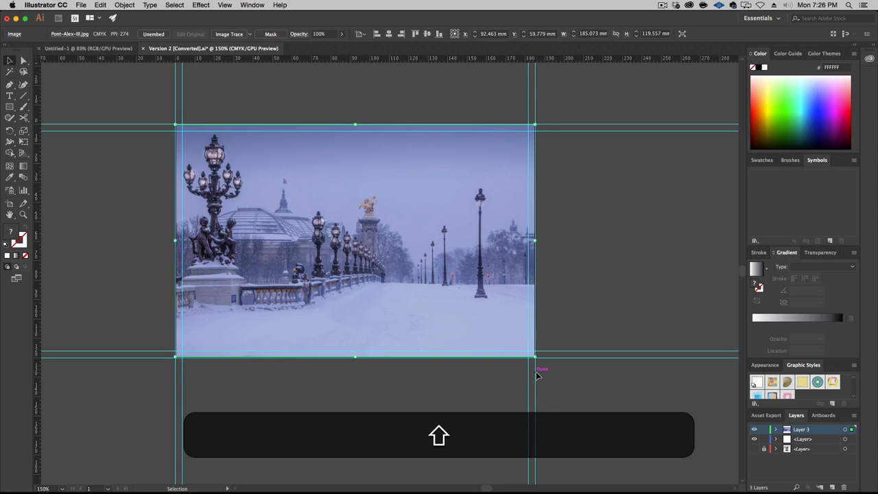
drag(535, 357, 580, 382)
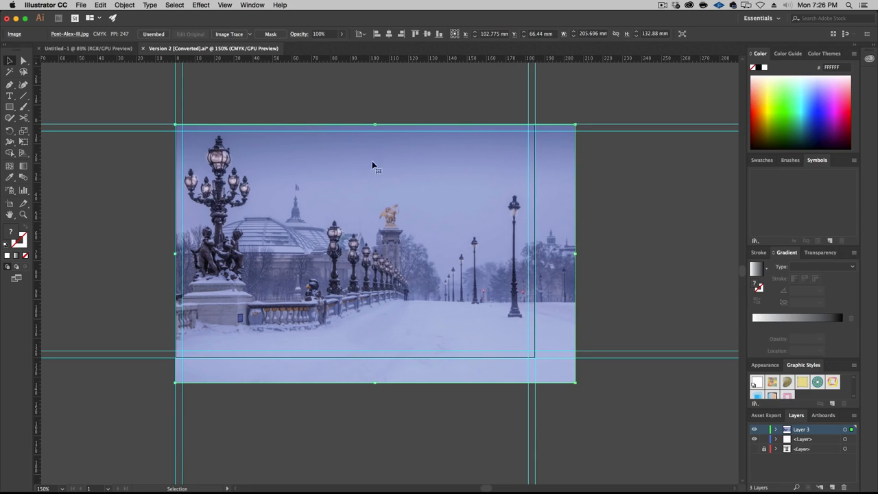
Step: Hide the photo layer, show the template guides, and add a new layer on top named Hide Bleed
click(754, 429)
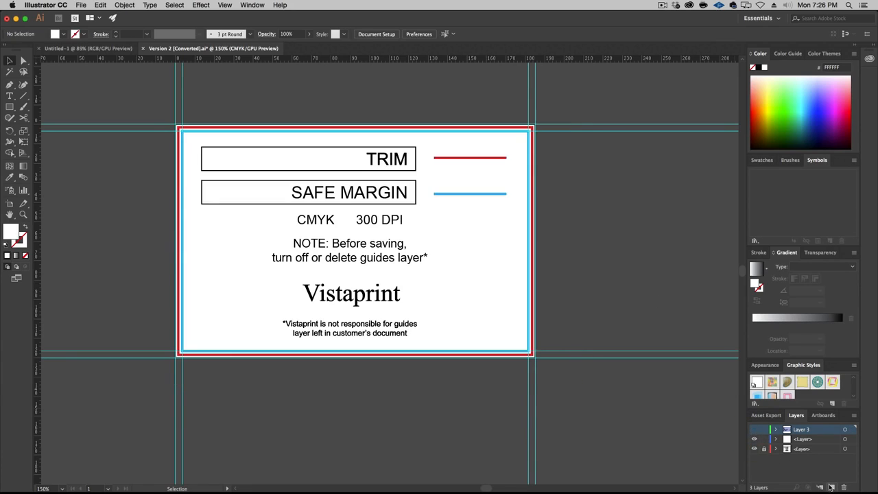
click(831, 486)
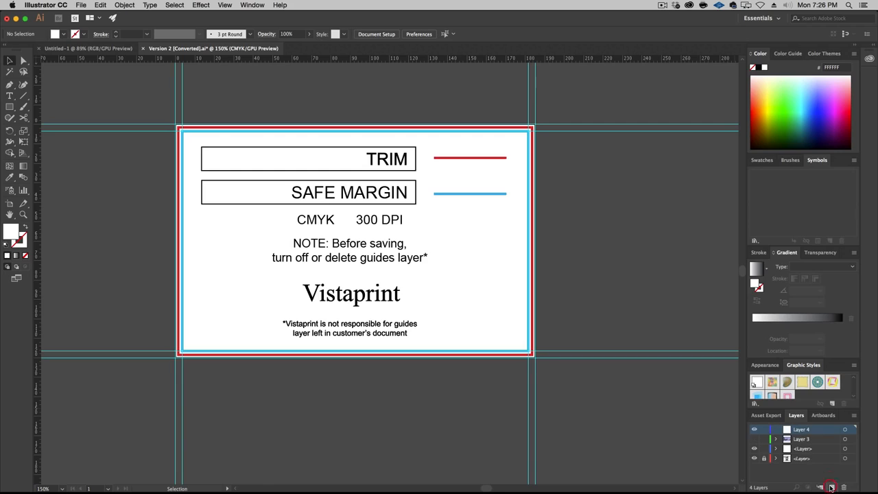
double_click(802, 431)
text(Hide B)
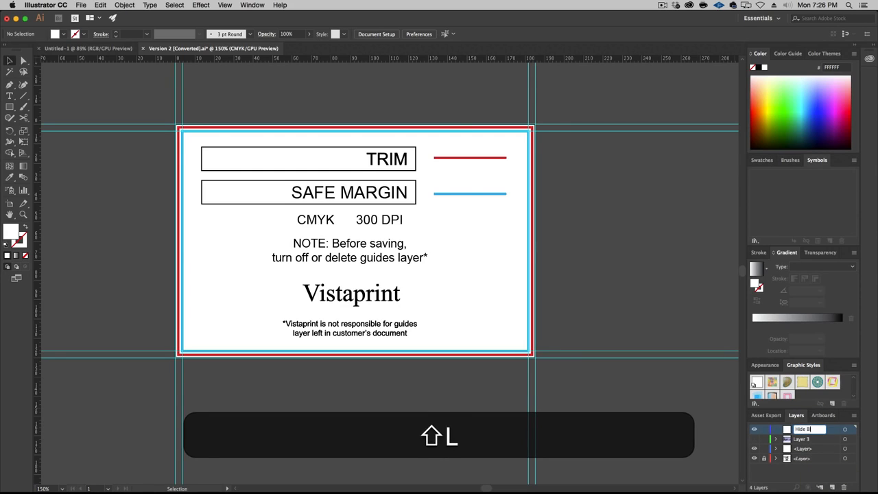
text(leed)
key(Return)
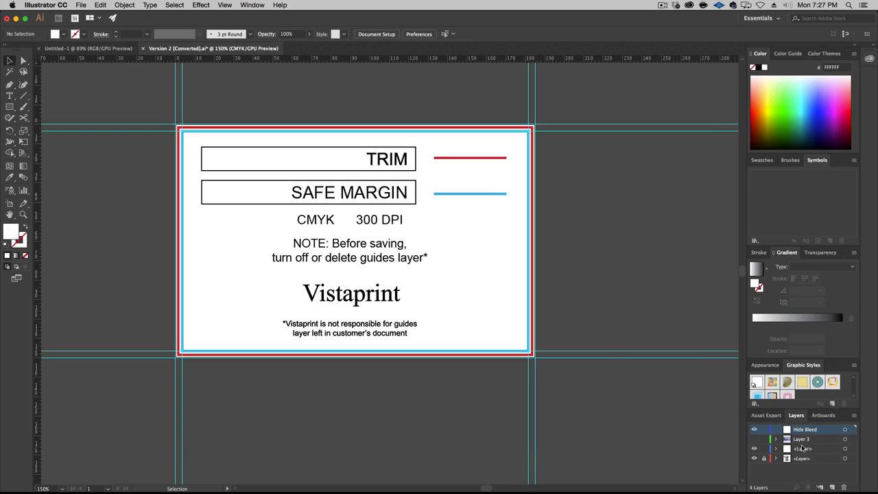
Step: Unlock the template guides layer, copy its red trim rectangle to the Hide Bleed layer, and hide the guides layer again
key(m)
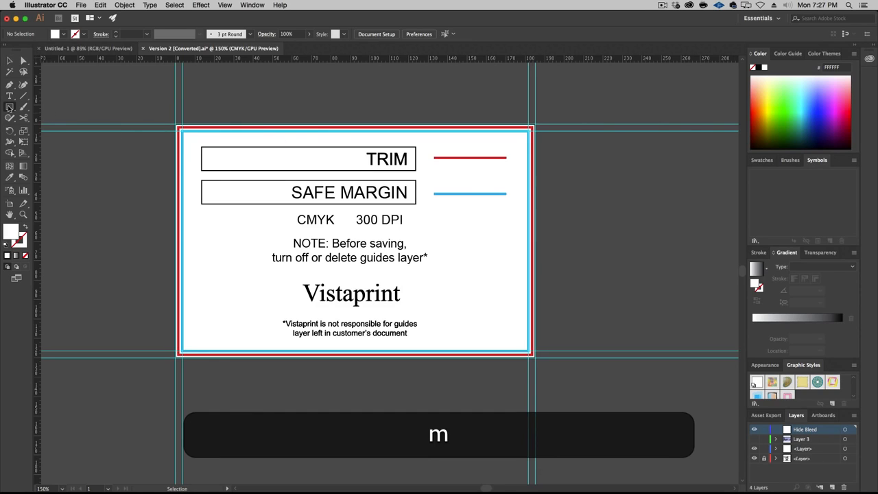
key(v)
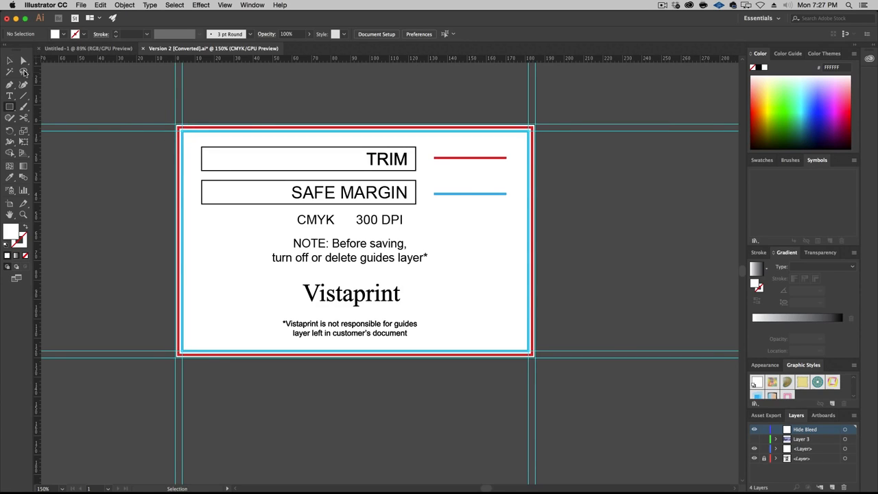
click(190, 129)
click(762, 460)
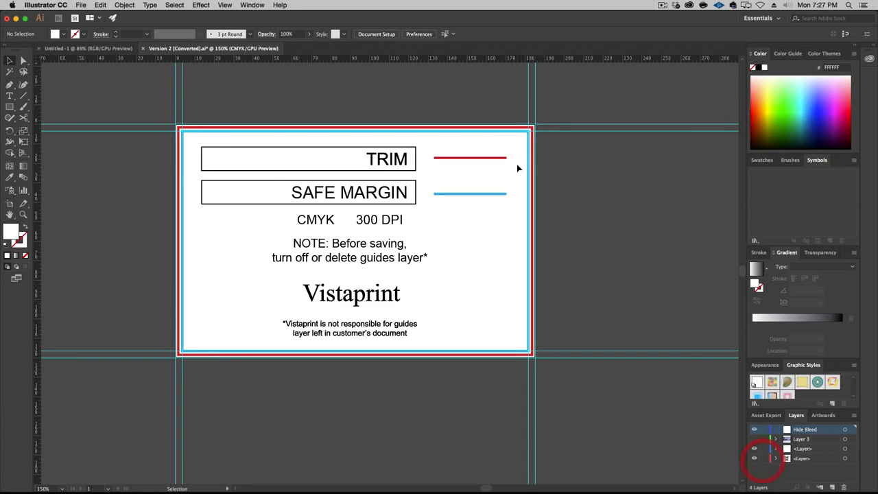
click(490, 128)
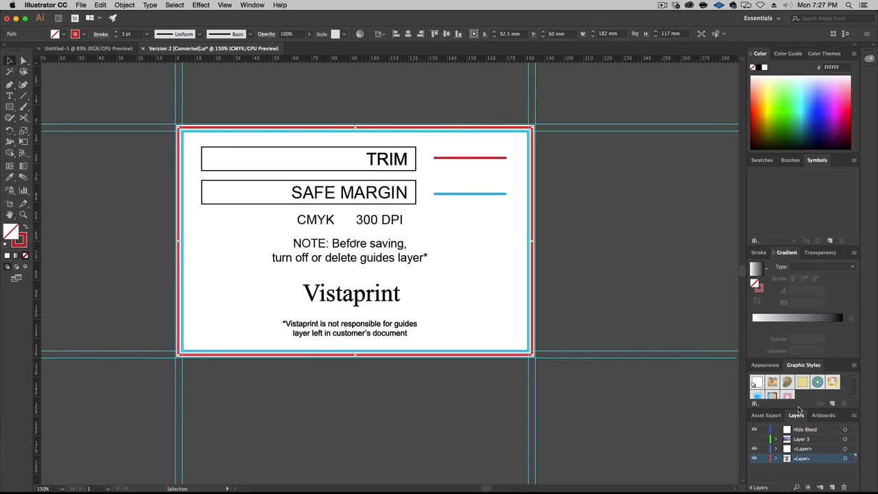
key(alt)
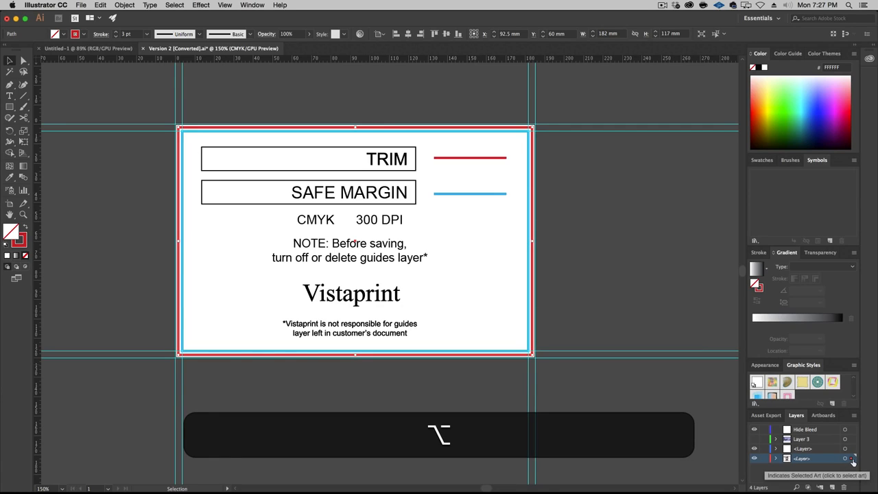
drag(852, 459, 849, 431)
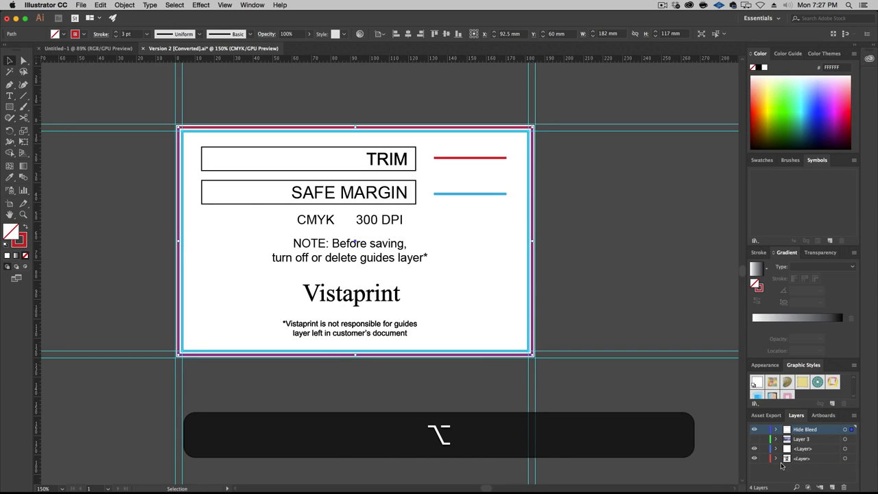
click(756, 458)
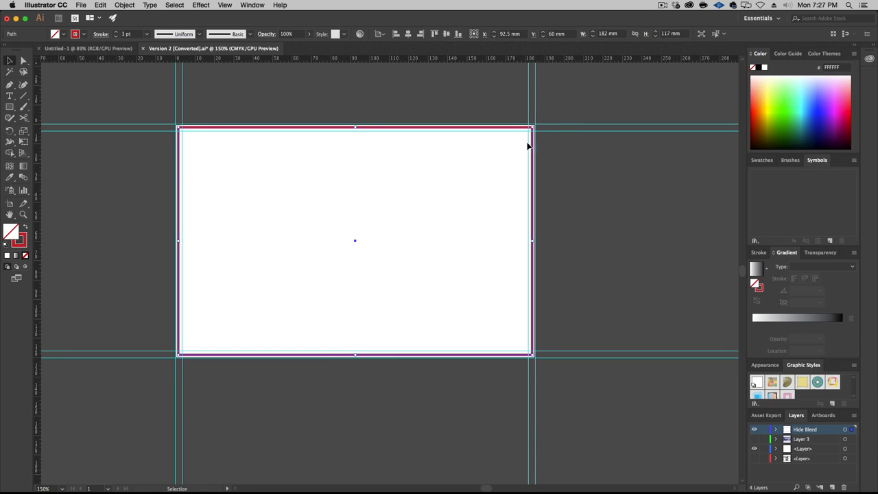
Step: Duplicate the trim rectangle within the Hide Bleed layer and enlarge the lower copy around its center to about 238 × 153 mm
click(776, 430)
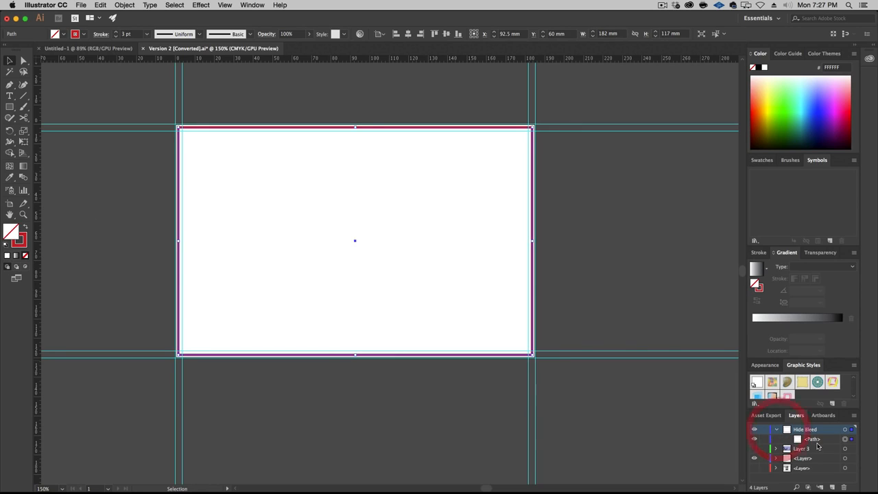
drag(816, 440, 832, 486)
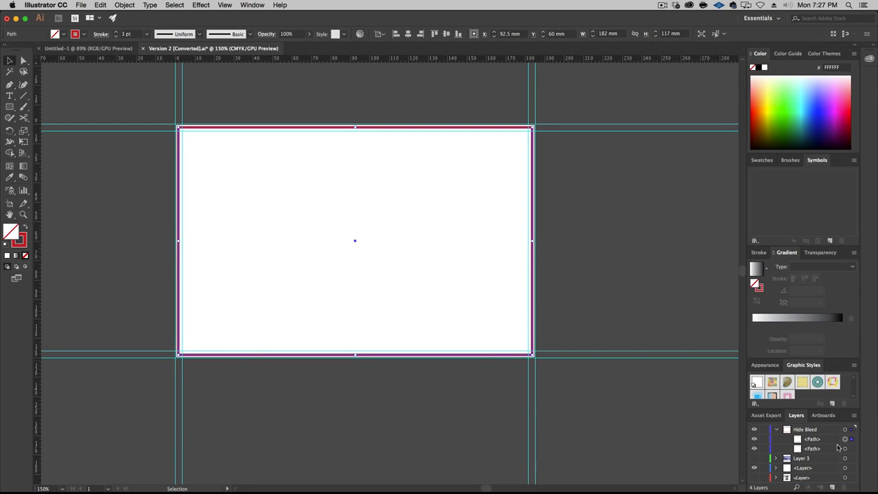
click(845, 449)
drag(533, 355, 593, 392)
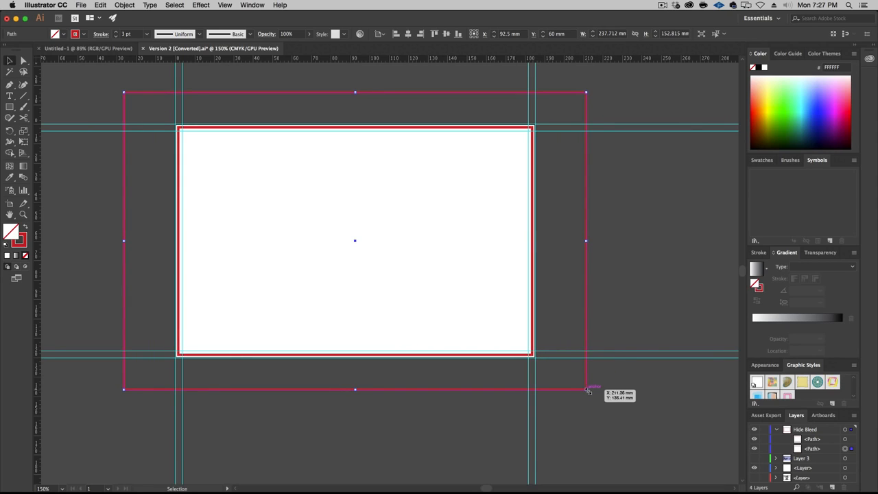
Step: Subtract the inner trim rectangle from the larger one as a compound shape with Pathfinder's Minus Front, and postpone the Shape Builder tip
shift+click(846, 440)
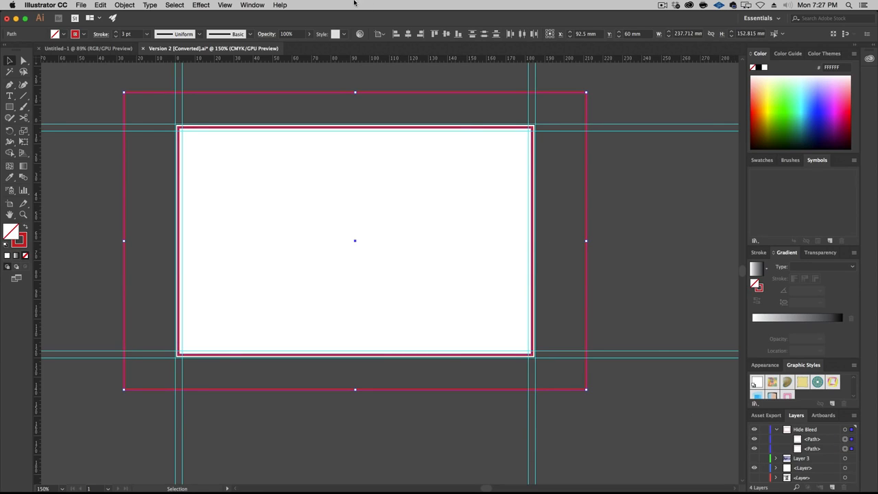
click(252, 5)
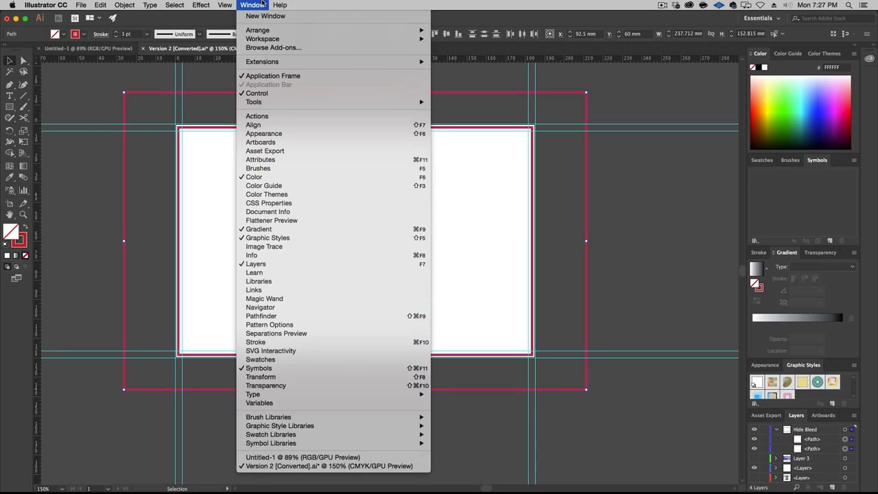
click(310, 315)
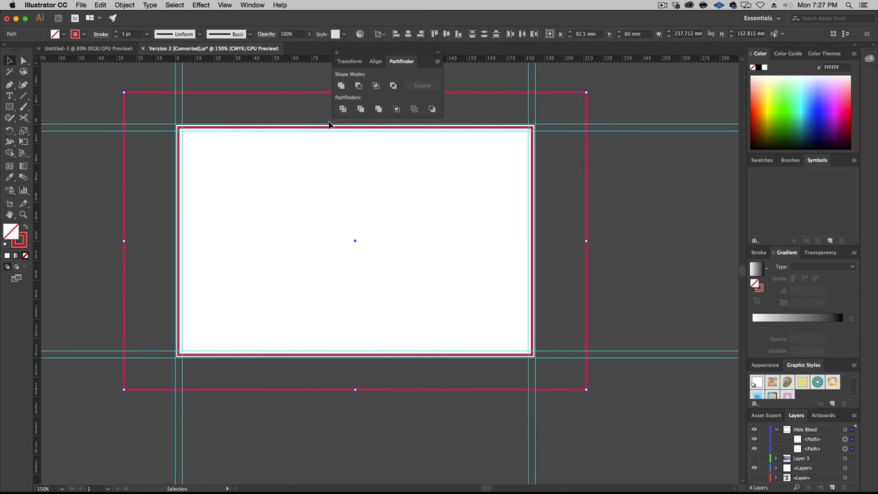
key(alt)
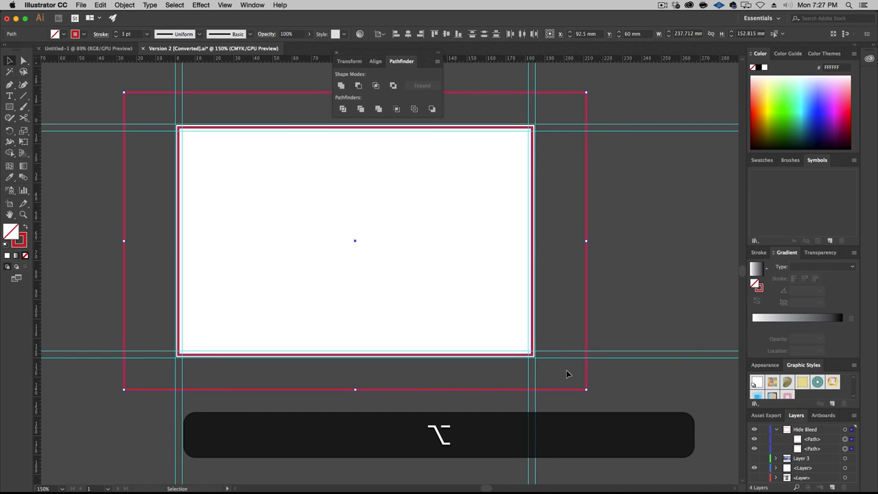
alt+click(359, 85)
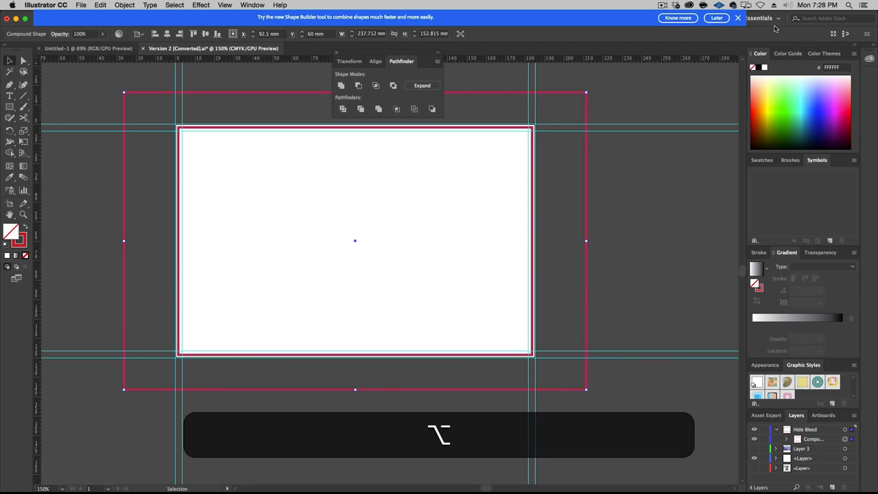
click(717, 18)
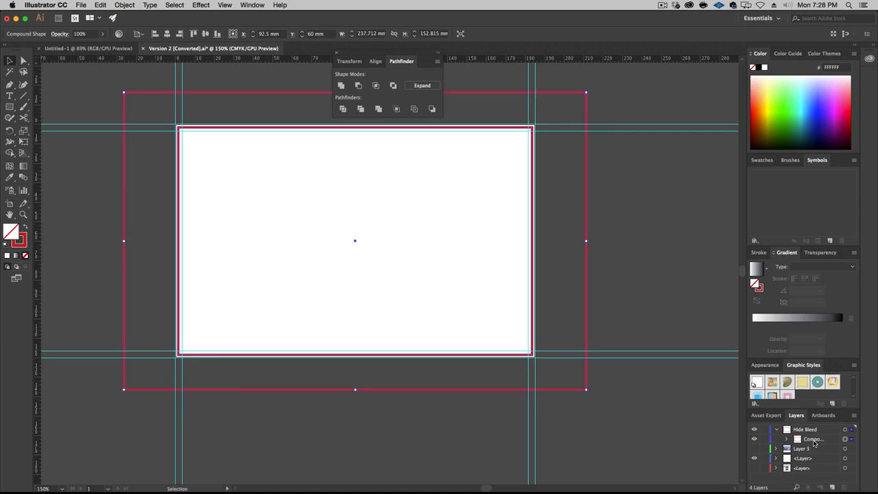
Step: Remove the stroke from the Hide Bleed compound shape and fill it with the dark grey (525252) sampled from the pasteboard
click(25, 243)
click(25, 255)
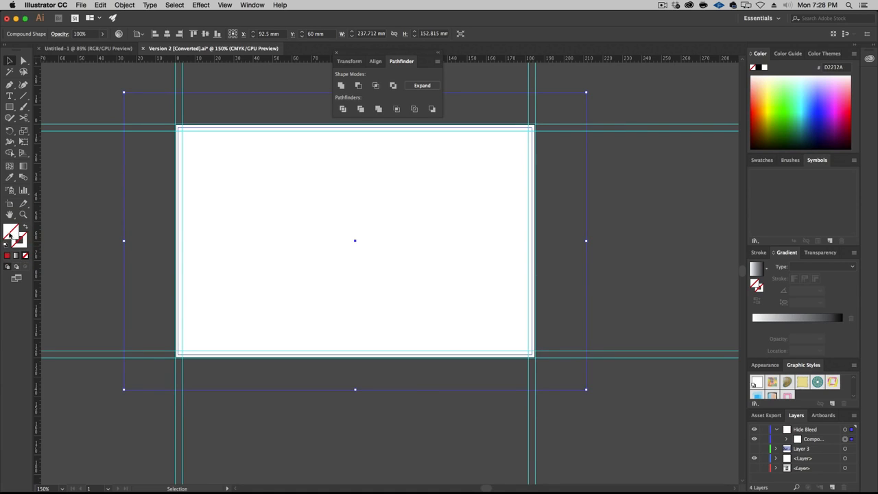
key(i)
click(90, 200)
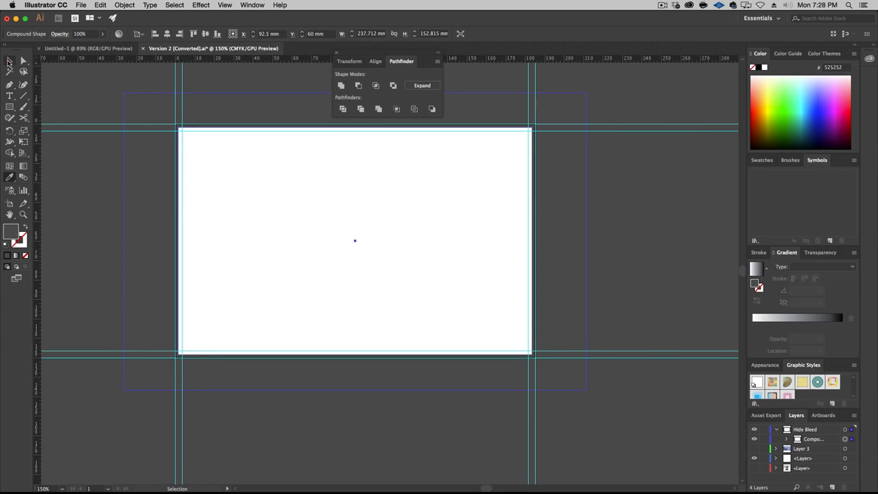
Step: Move the grey frame across the artboard to show how it covers the card, and undo the move
click(10, 61)
drag(206, 102, 322, 166)
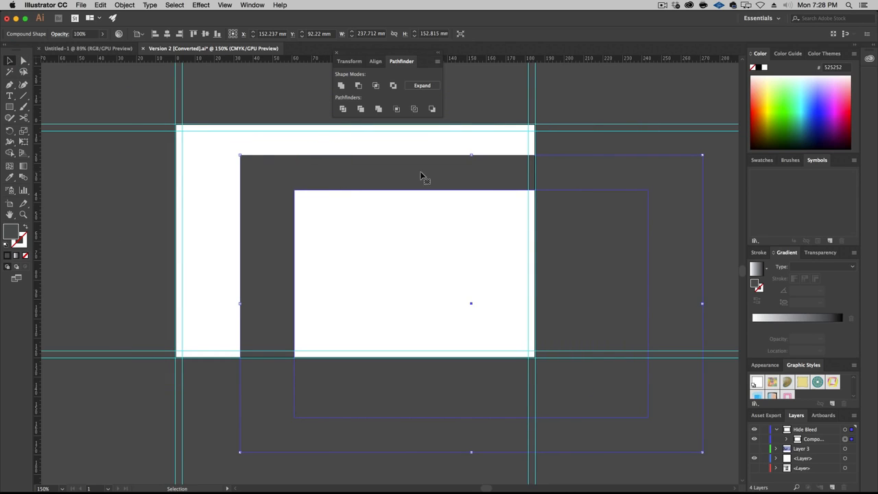
key(super+z)
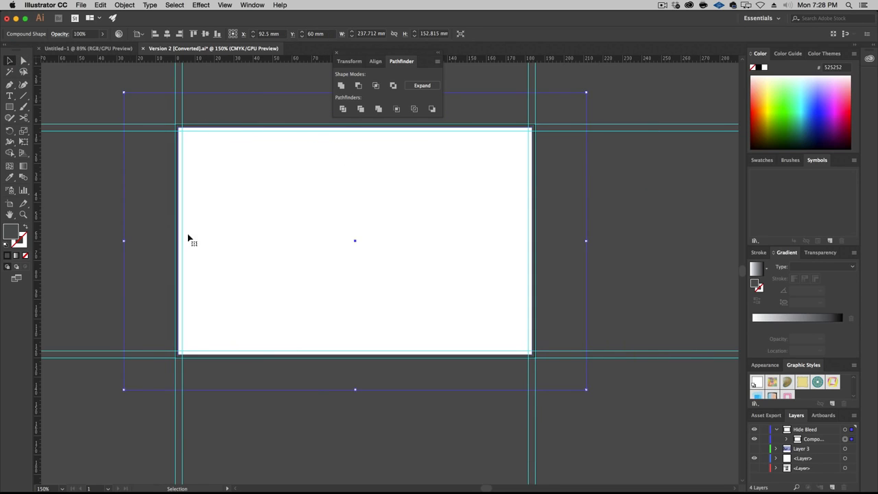
Step: Fill the frame with green (00D638), and sample the pasteboard grey again as its fill
click(800, 108)
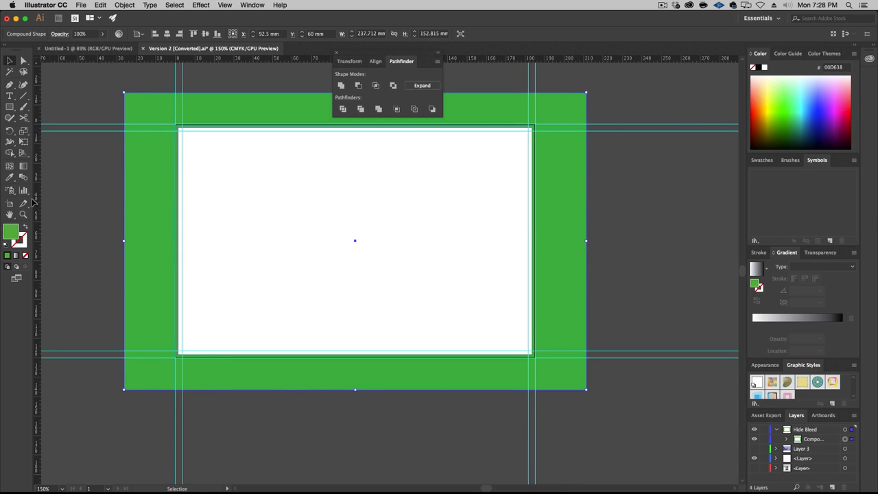
click(9, 176)
click(52, 197)
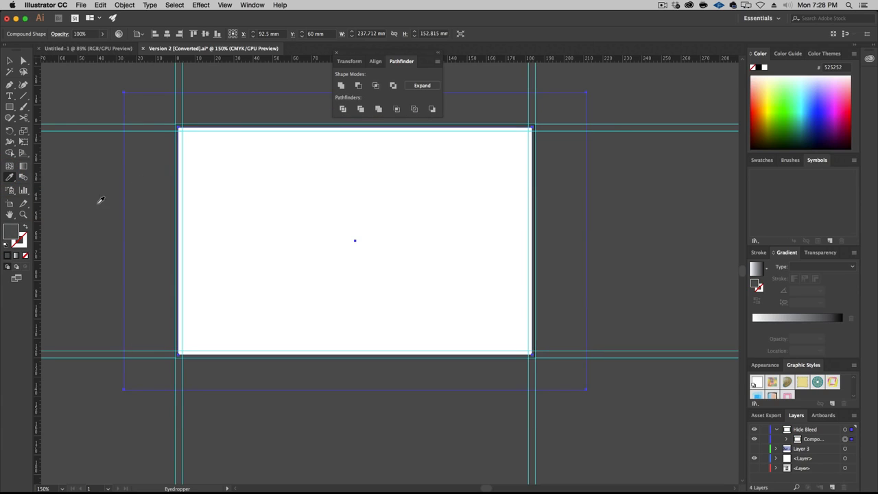
Step: Lock and collapse the Hide Bleed layer, show the photo layer, and toggle the frame off and on to compare
click(763, 429)
click(776, 429)
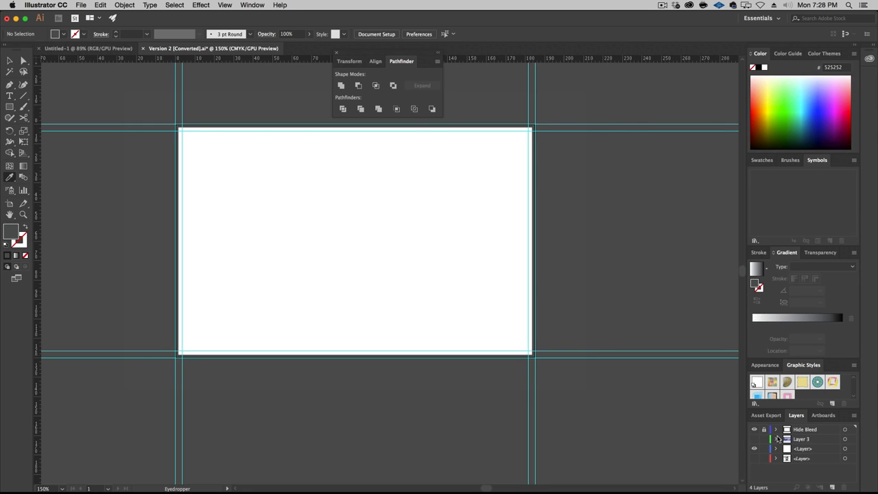
click(753, 440)
click(754, 430)
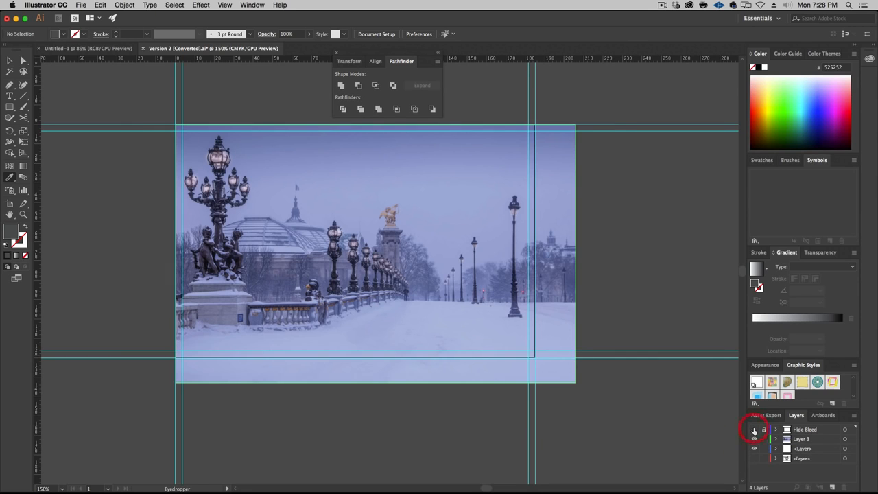
click(754, 430)
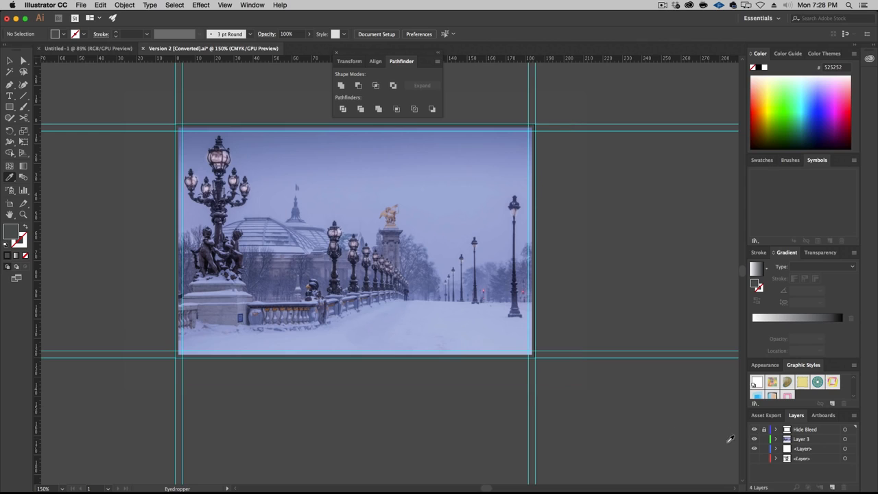
Step: Select the Pont-Alex-III photo, expand its layer, and paste a copy of the photo directly in front
click(10, 60)
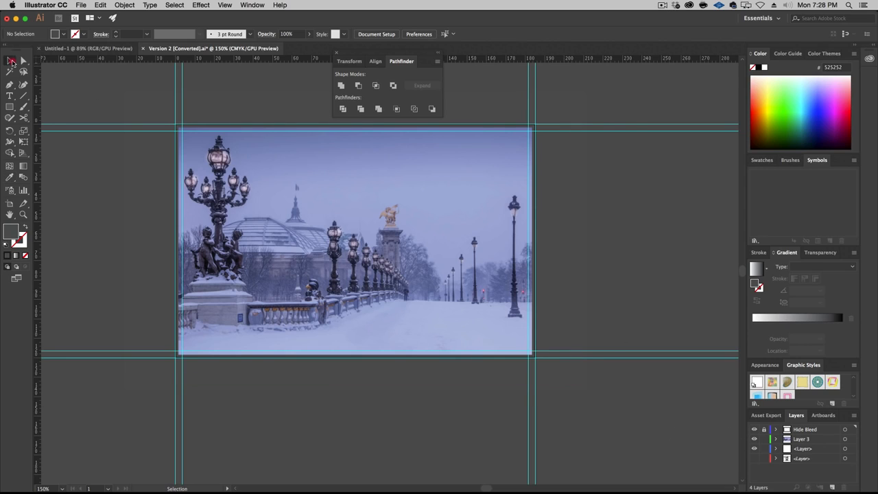
click(608, 220)
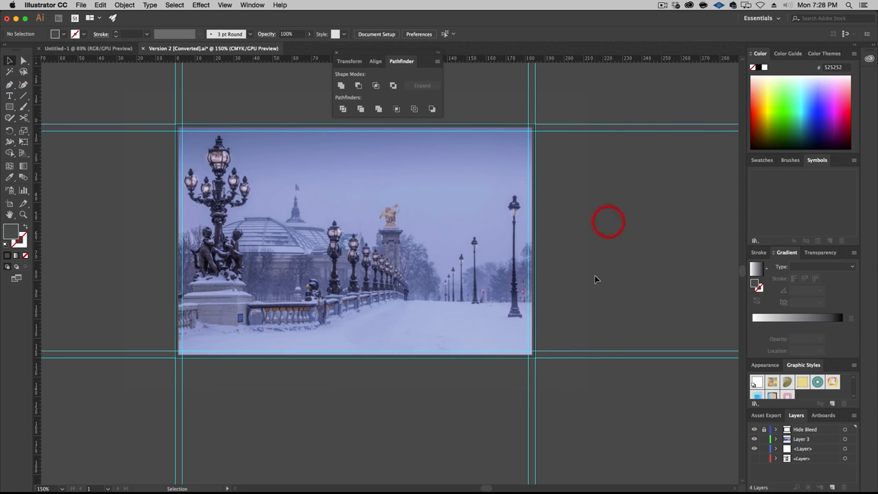
click(461, 261)
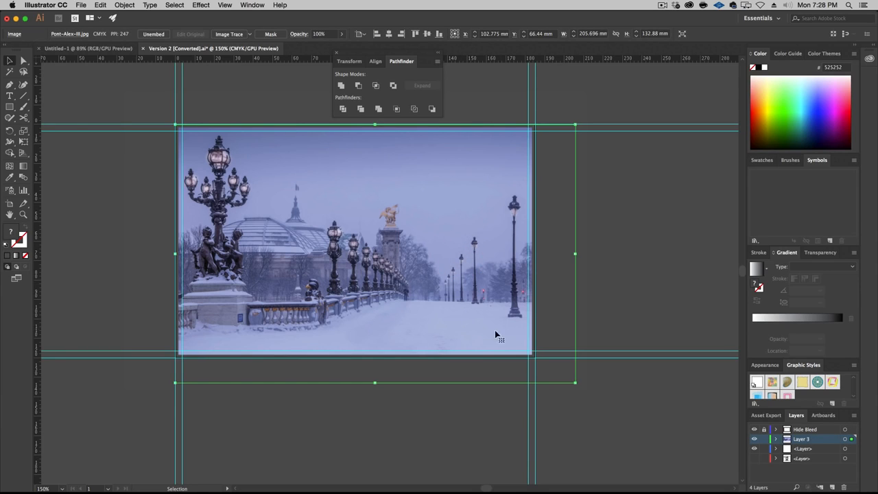
click(777, 439)
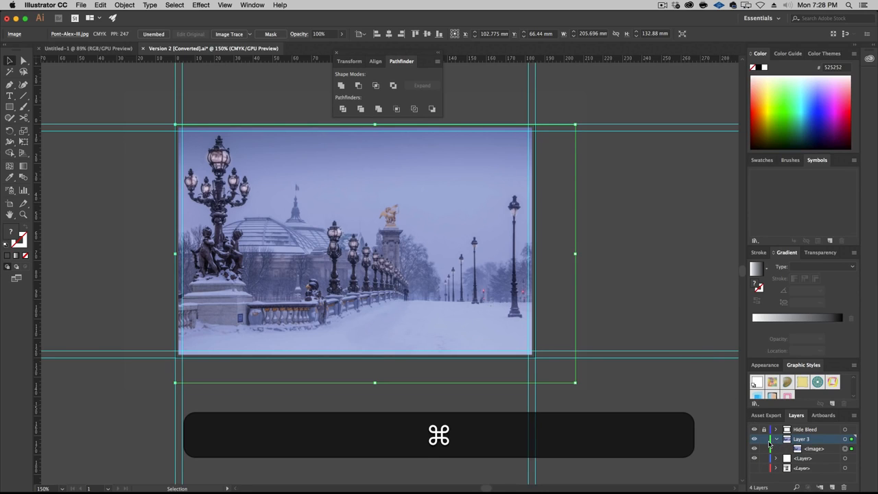
key(super+c)
key(super+f)
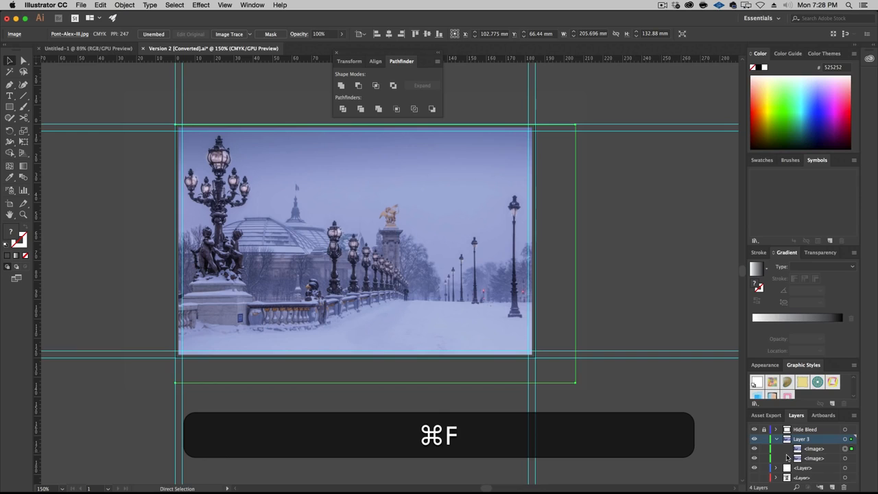
key(v)
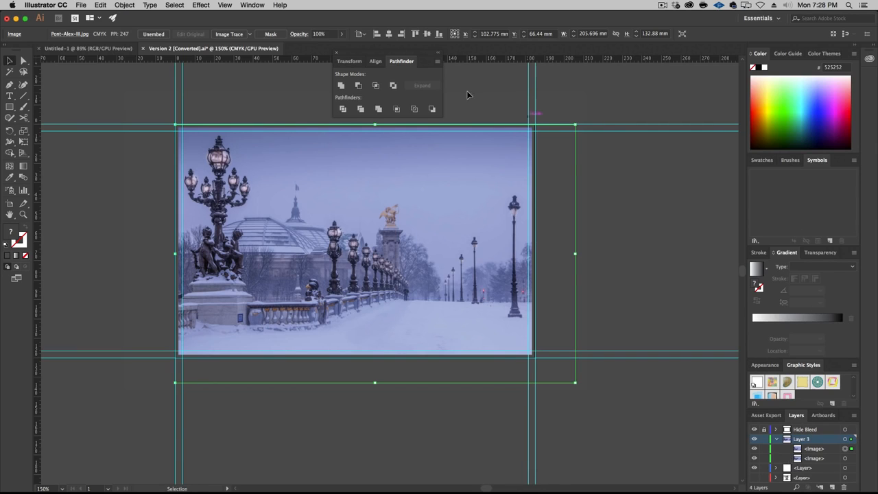
Step: Set the blending mode of the upper photo copy to Overlay
click(247, 4)
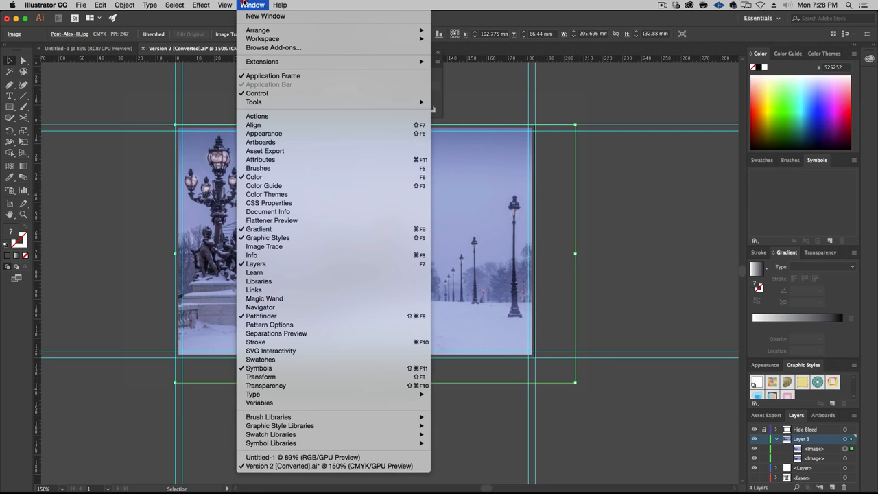
click(298, 386)
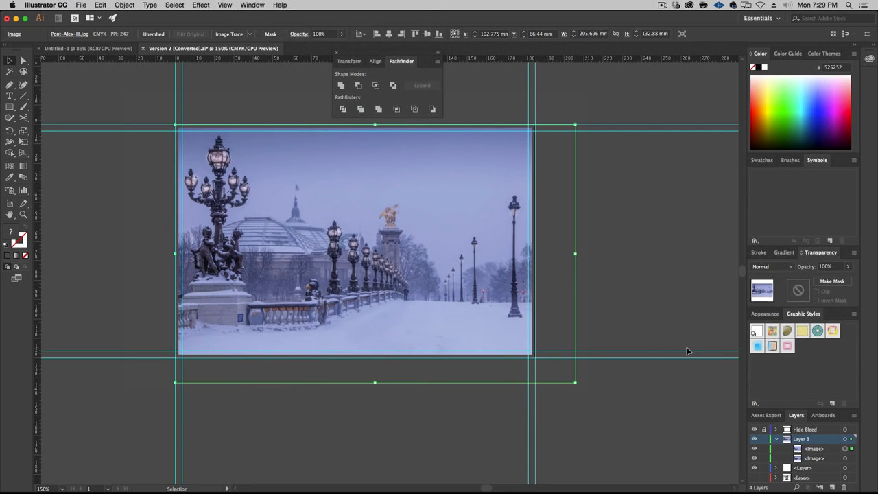
click(789, 266)
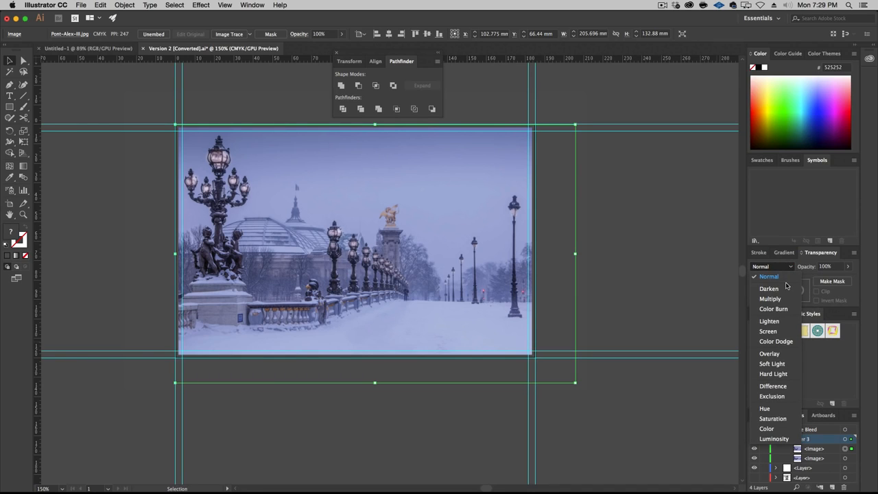
click(782, 354)
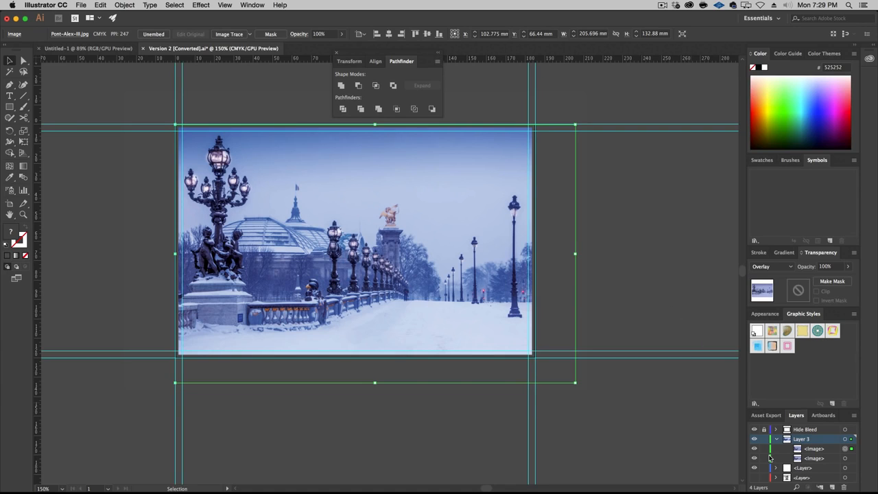
Step: Select both photo copies, scale them down together to about 203 × 131 mm, and group them
shift+click(846, 459)
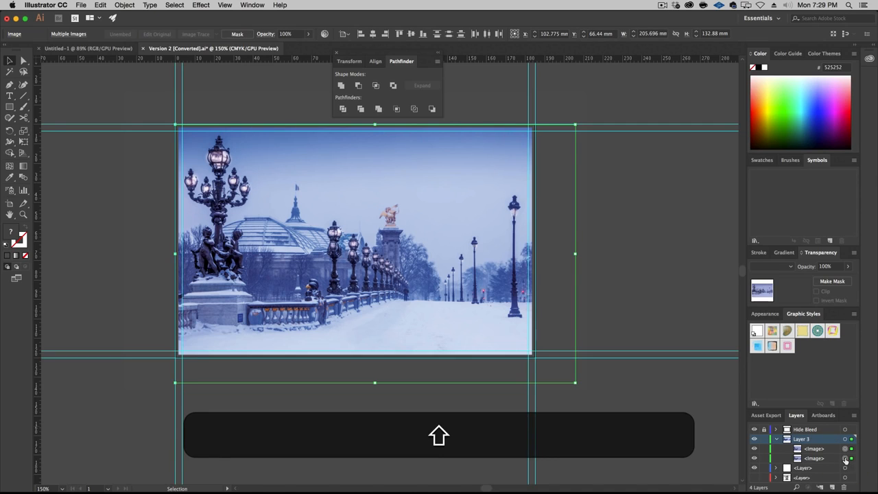
drag(577, 382, 573, 379)
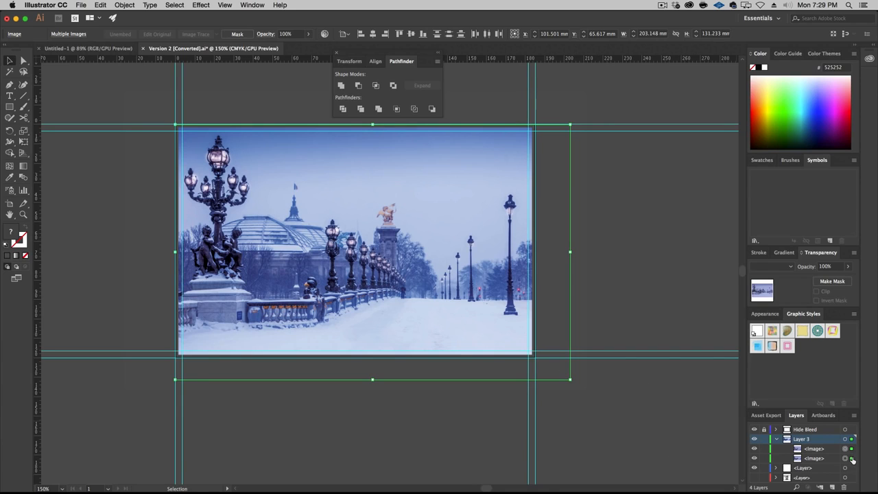
key(super+g)
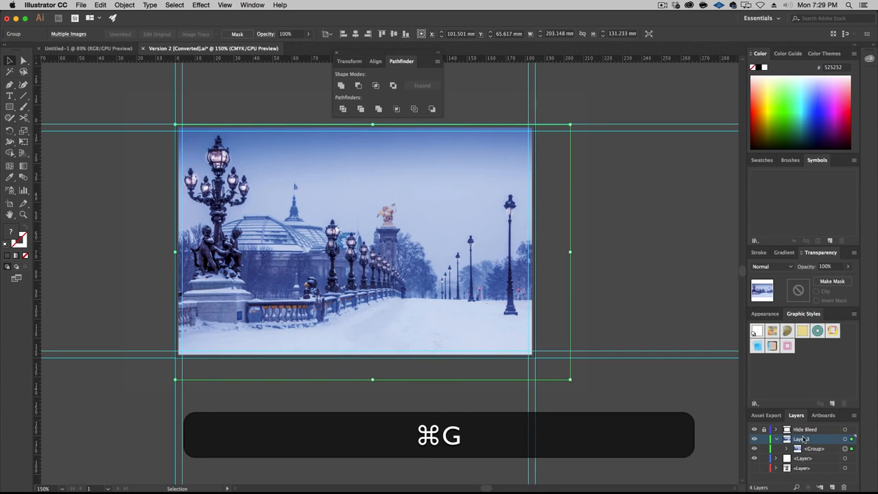
Step: Rename Layer 3 as Image
double_click(799, 439)
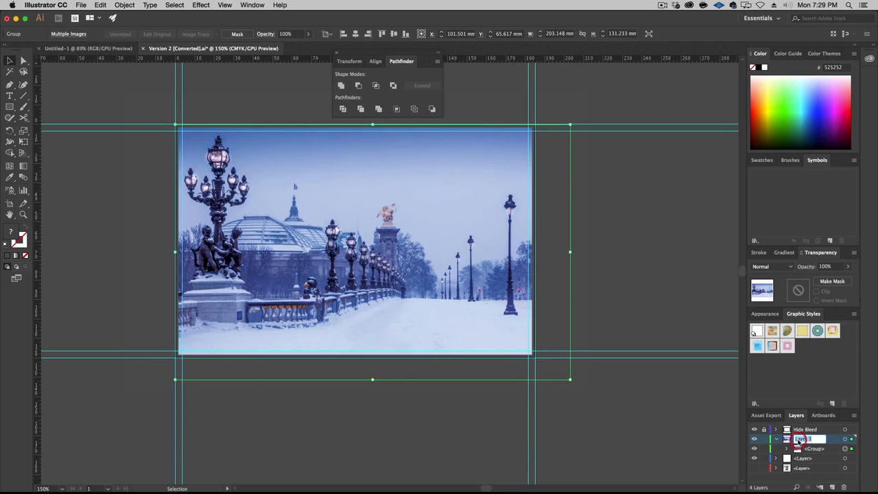
text(Image)
key(Return)
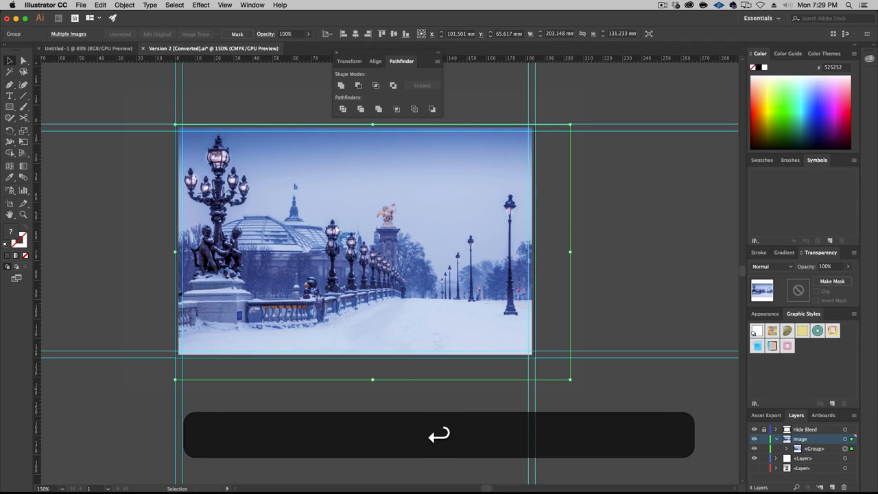
Step: Rename the photo layer as Design and deselect the photo group
double_click(800, 440)
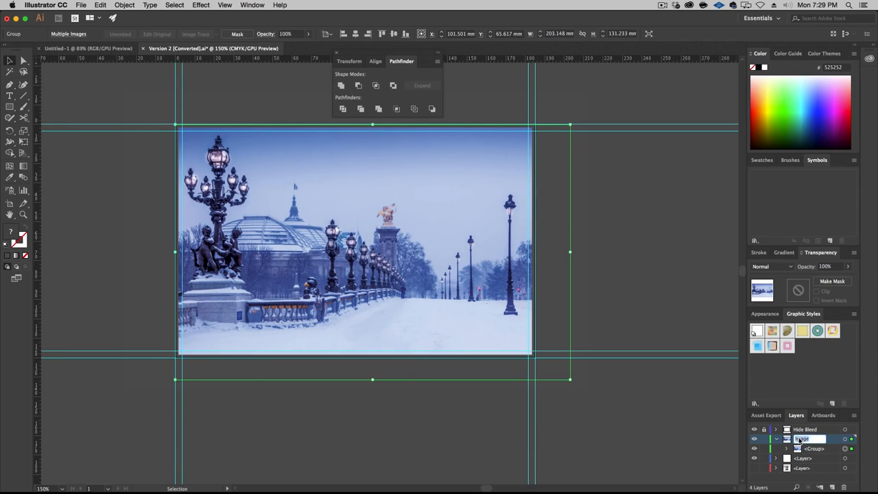
text(Design)
key(Return)
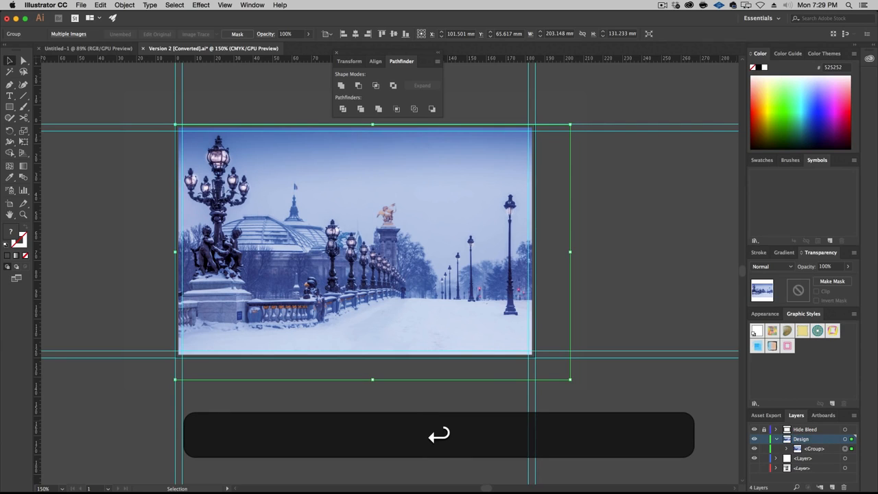
click(634, 260)
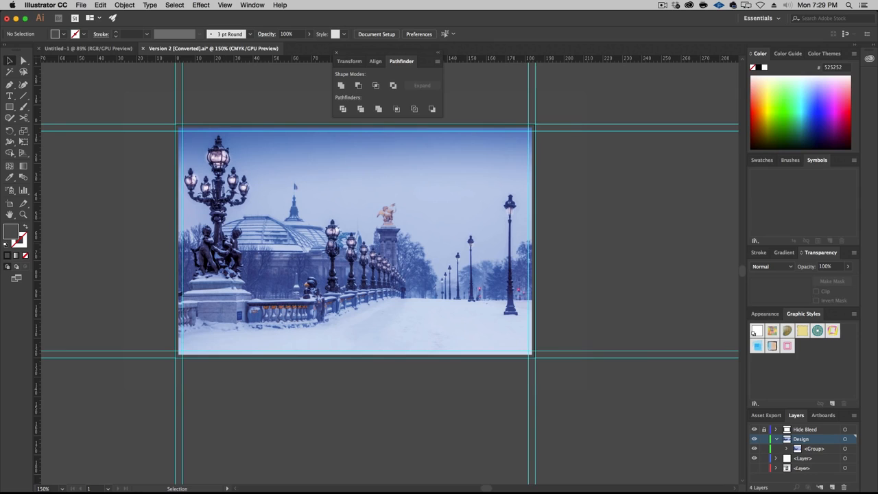
Step: Move the floating Pathfinder panel away from the card onto the empty pasteboard
click(30, 175)
click(410, 132)
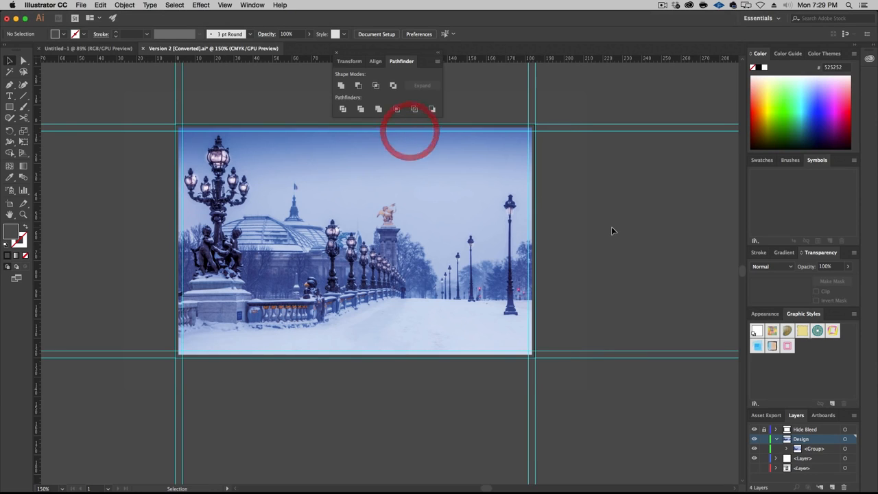
click(652, 226)
drag(382, 53, 654, 78)
Step: Add two separate text objects in the sky: Merry, and Christmas slightly below and to its right
key(t)
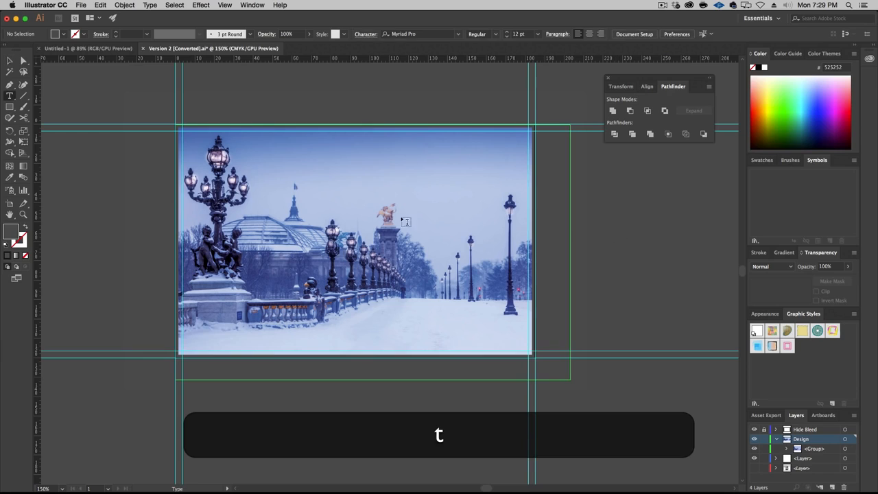
click(294, 163)
text(Merry)
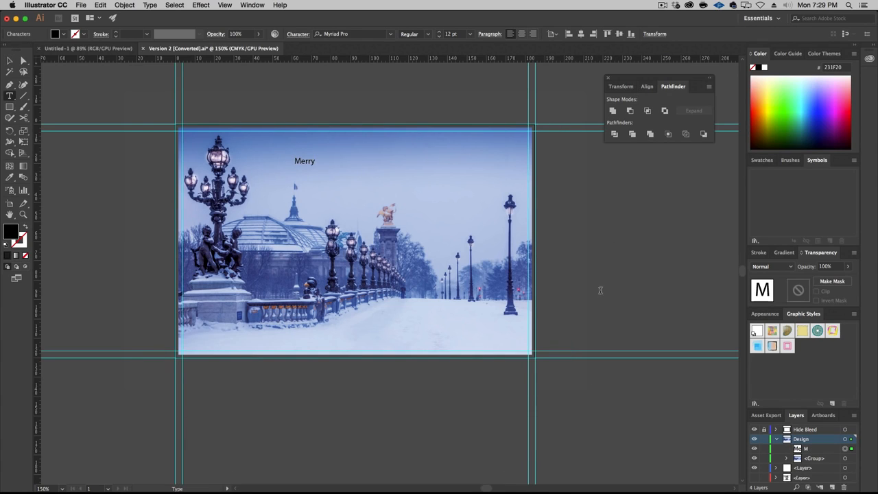
super+click(619, 214)
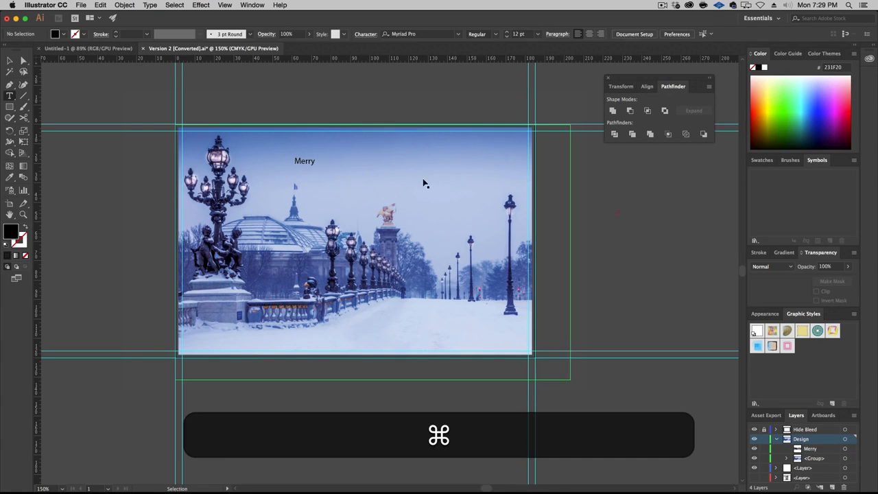
click(331, 176)
text(Ch)
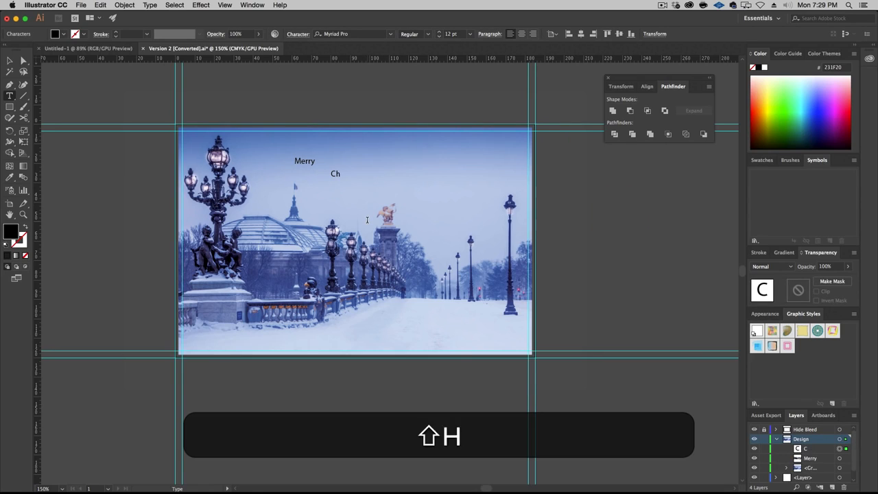
text(ristmas)
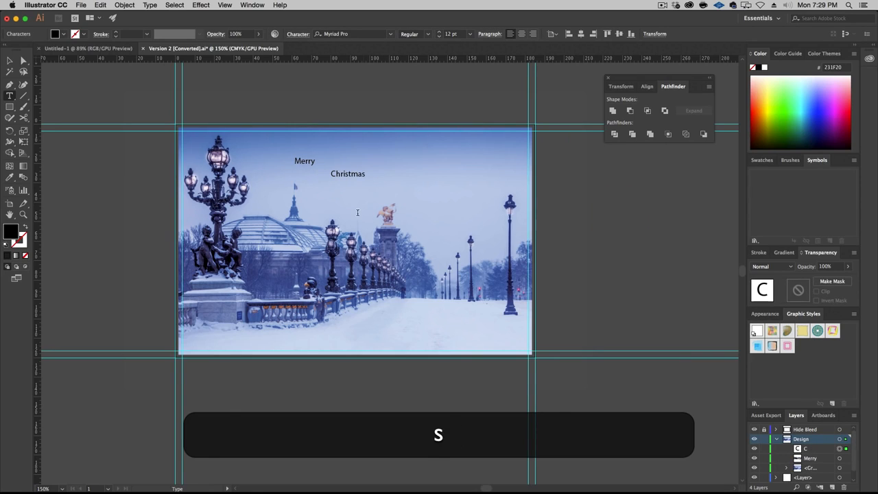
Step: Select the Merry and Christmas text objects together and open the Character settings, placed on the empty pasteboard beside the card
click(9, 61)
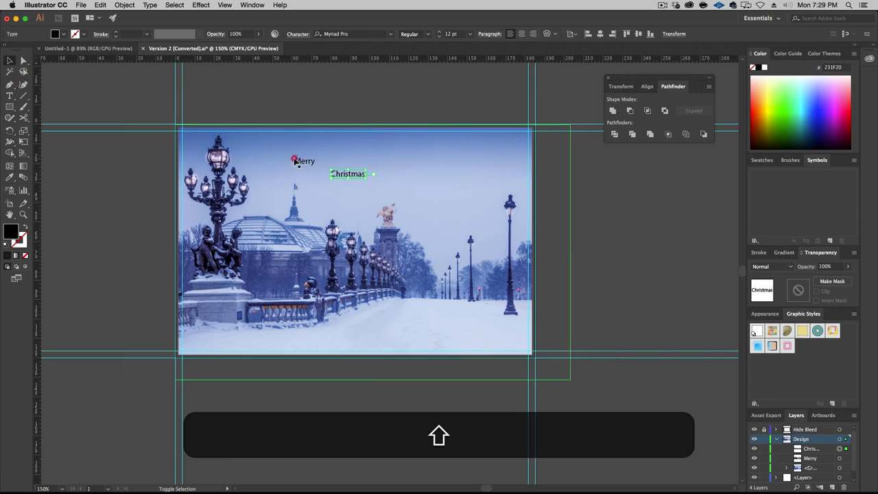
shift+click(295, 161)
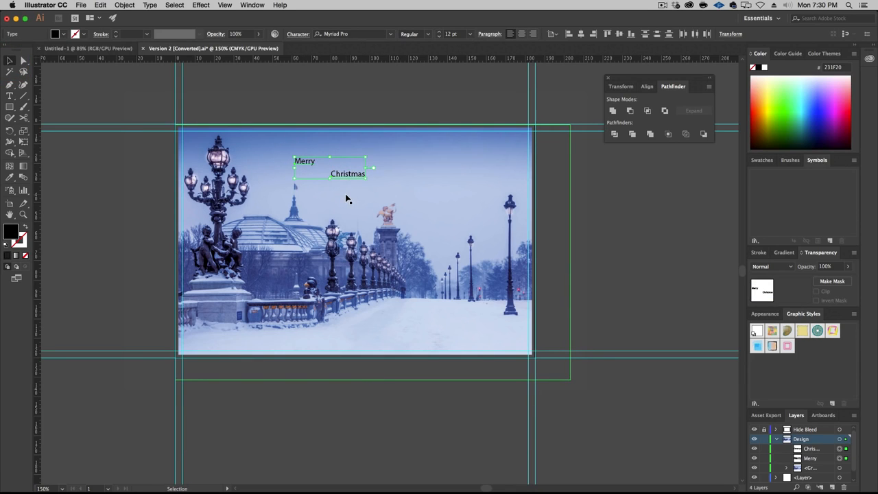
click(390, 34)
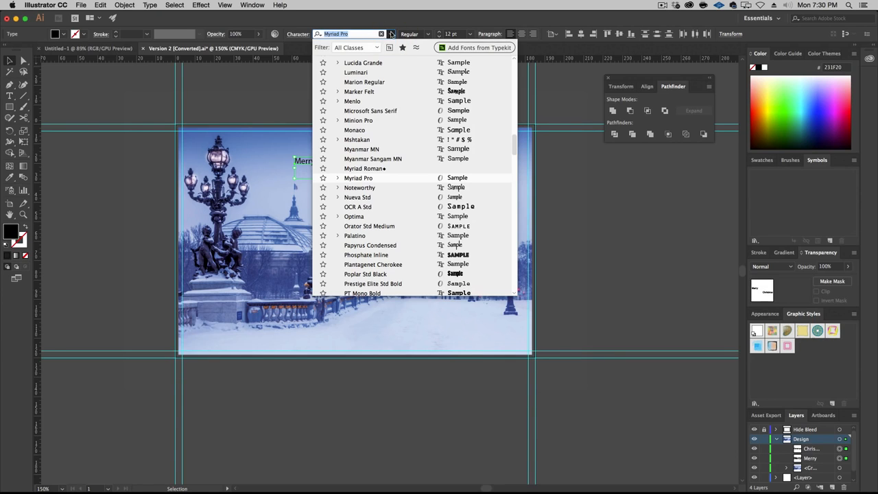
click(390, 35)
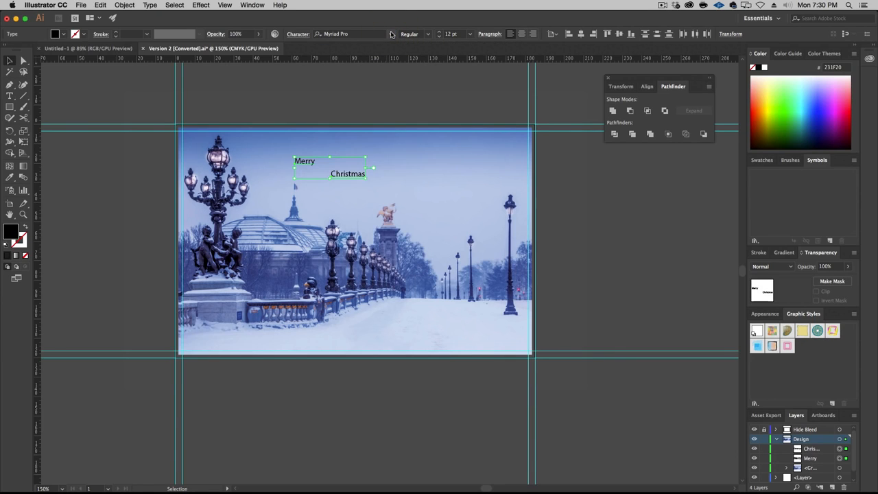
click(253, 5)
click(252, 5)
click(253, 5)
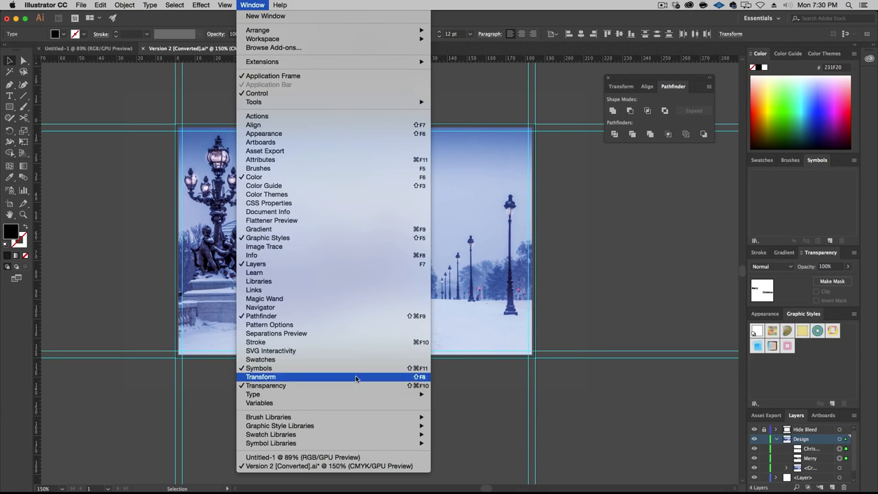
mouse_move(401, 395)
click(455, 395)
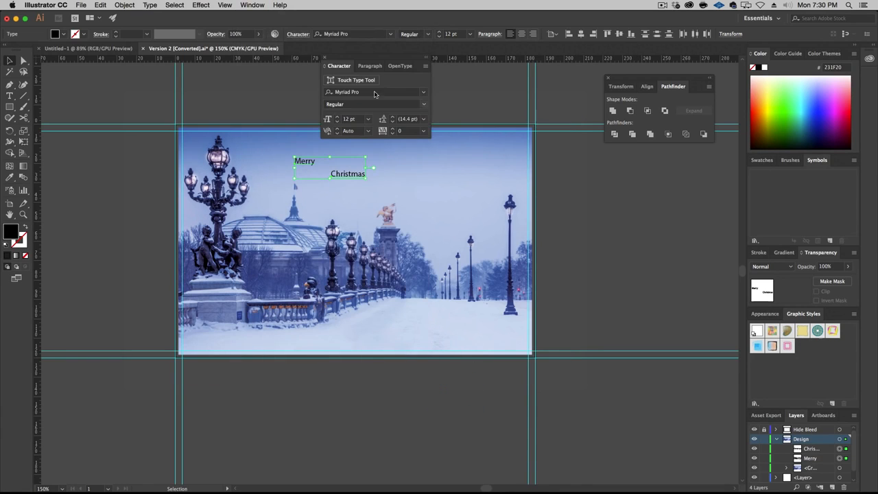
drag(351, 61, 633, 189)
Step: Set both words in the Aguafina Script Regular font with a white fill
click(706, 221)
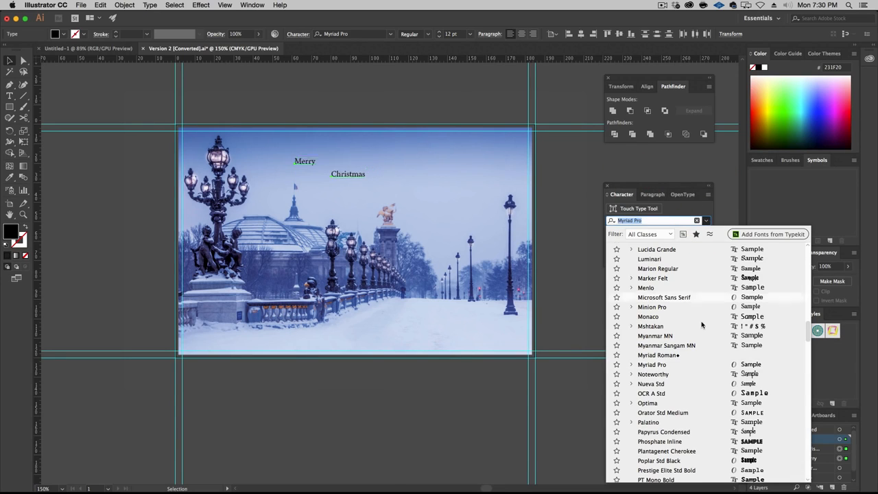
scroll(702, 328, up, 15)
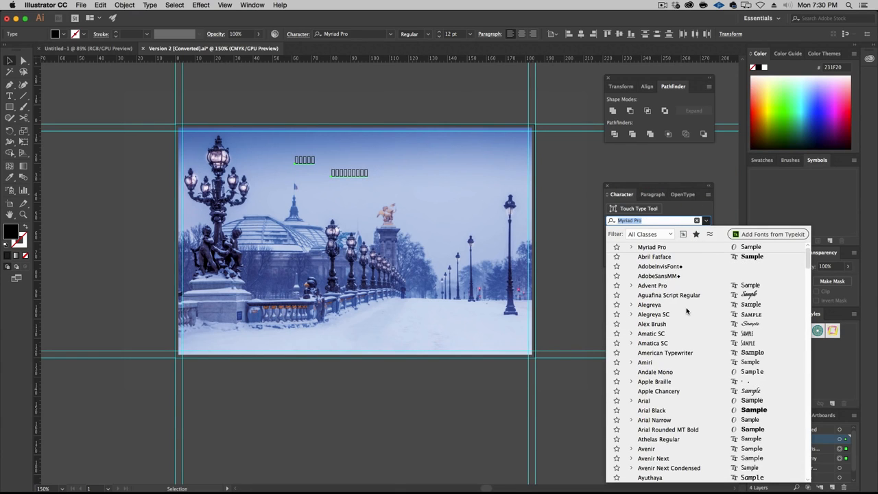
click(684, 295)
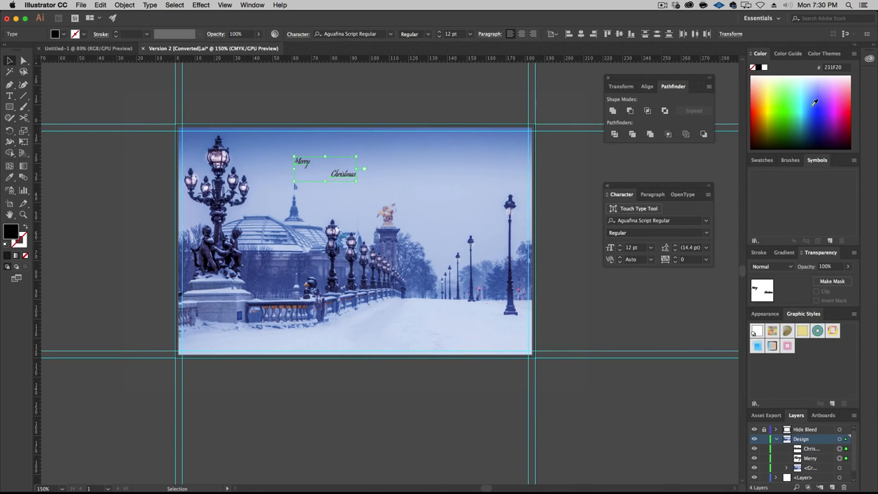
click(765, 69)
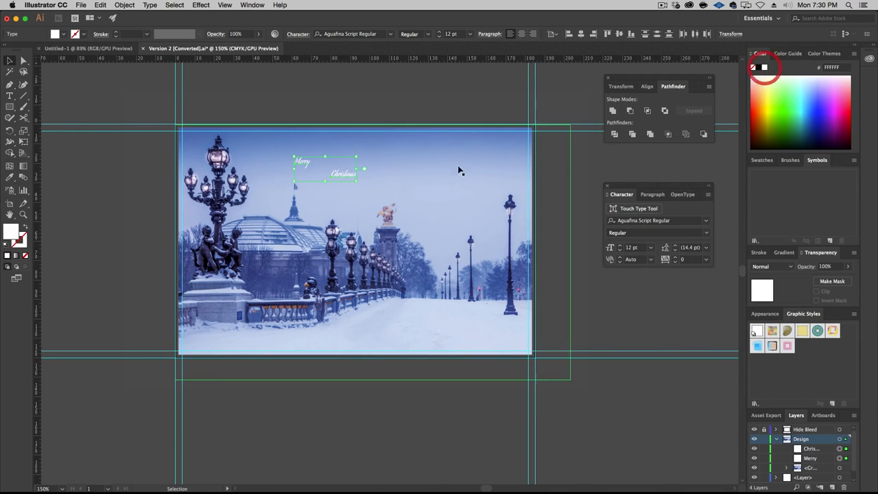
Step: Enlarge the Merry and Christmas lettering to a font size of 60 pt
click(651, 247)
click(664, 390)
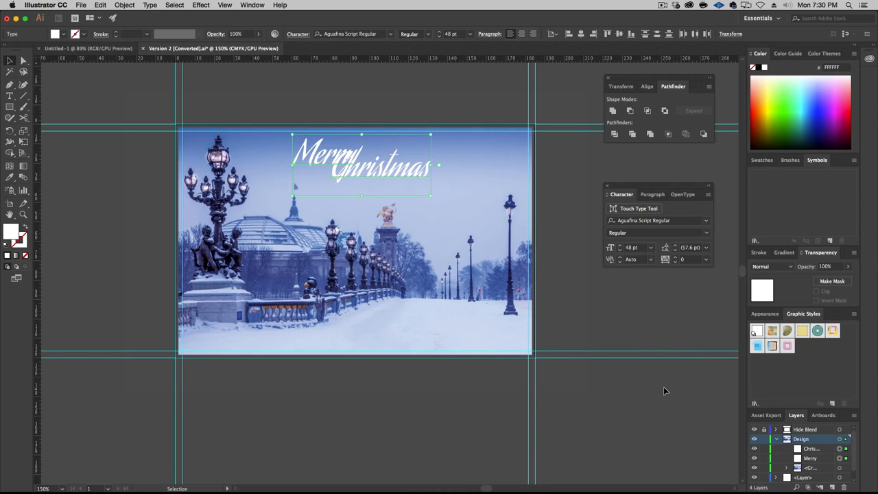
click(650, 247)
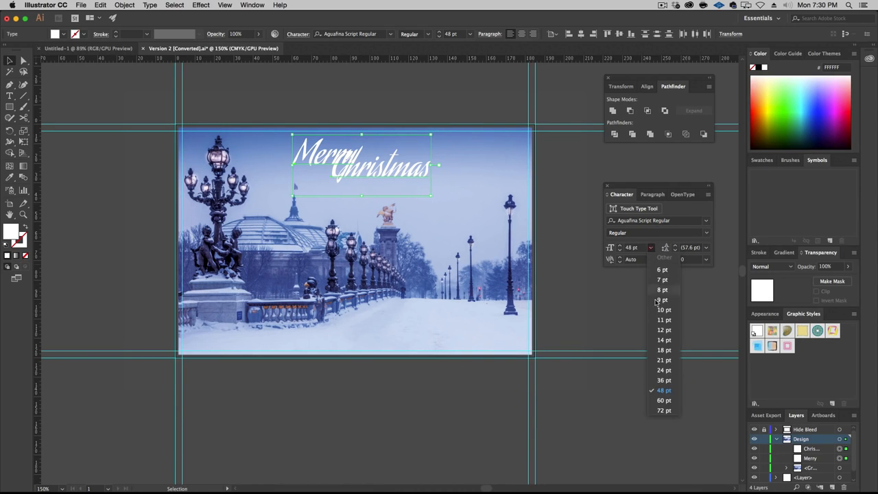
click(664, 400)
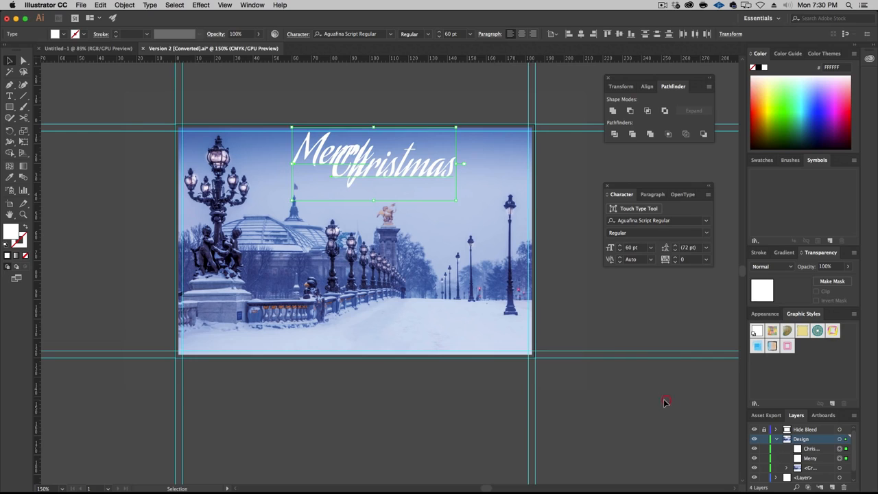
Step: Arrange the two words side by side in the sky, with Christmas to the right of Merry and slightly lower
click(636, 329)
drag(411, 168, 445, 179)
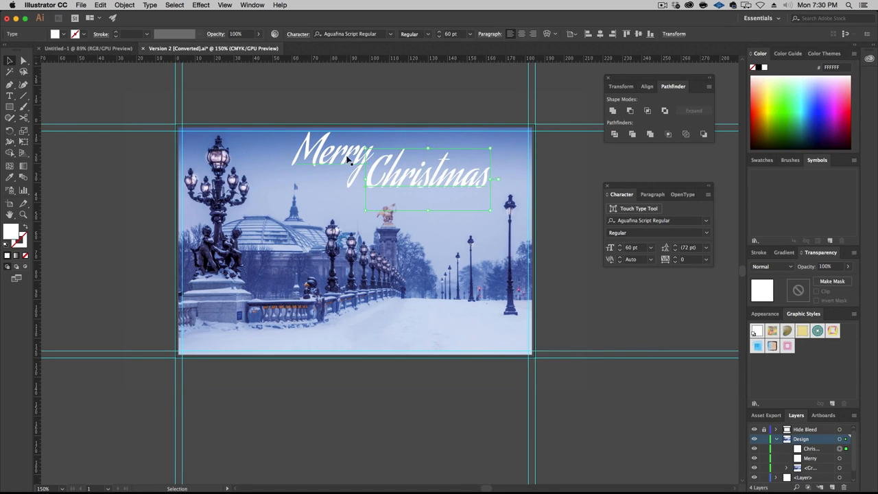
drag(348, 159, 344, 166)
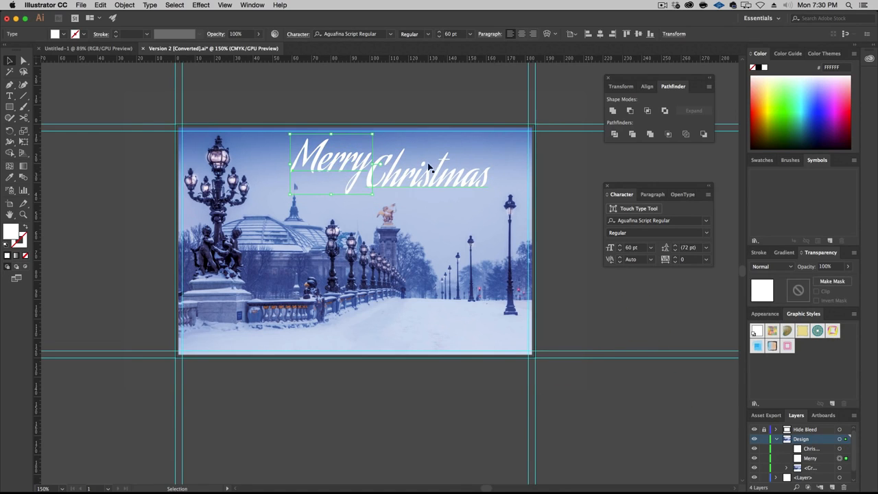
click(582, 168)
drag(345, 169, 328, 165)
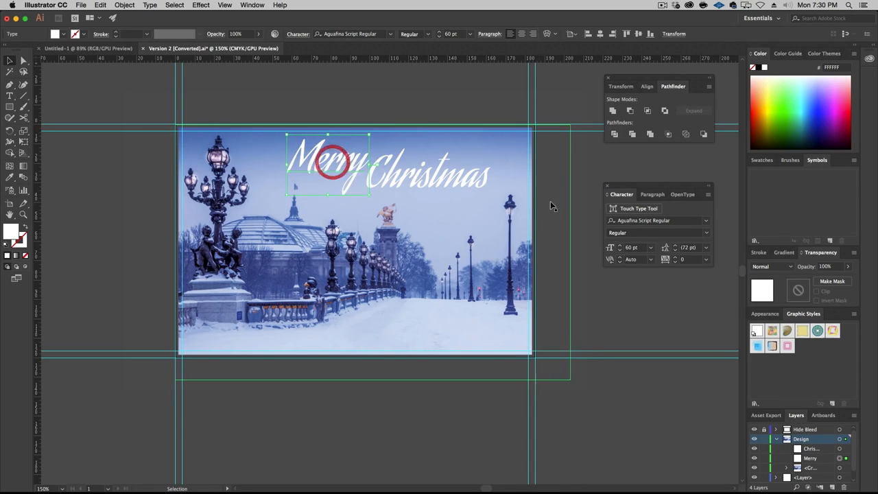
click(600, 155)
drag(436, 180, 435, 180)
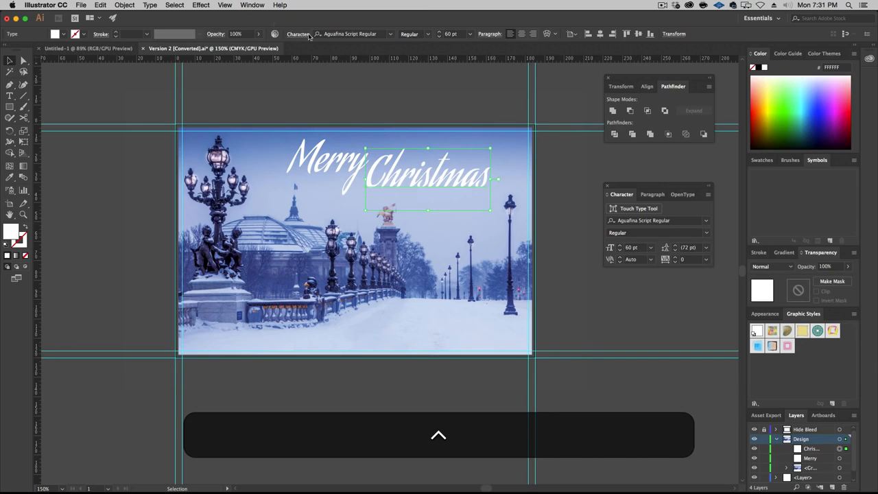
Step: Turn off Smart Guides and fine-tune the position of Christmas beside Merry
click(246, 5)
mouse_move(225, 4)
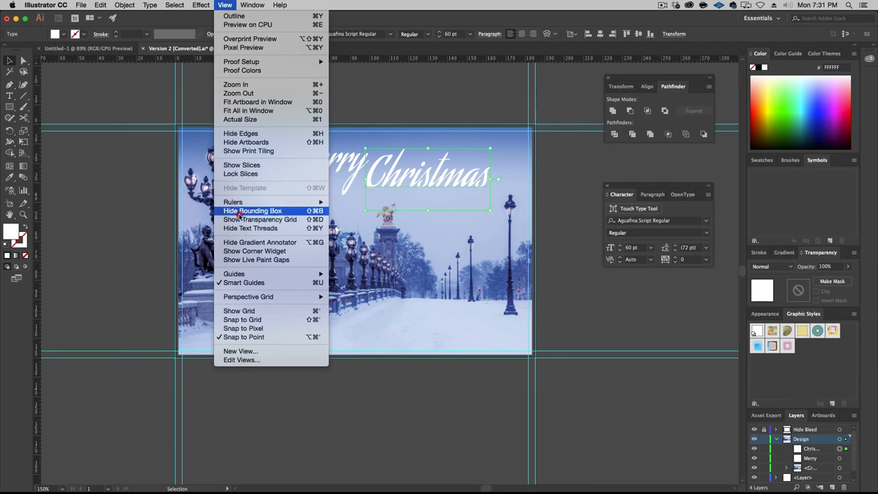
mouse_move(260, 274)
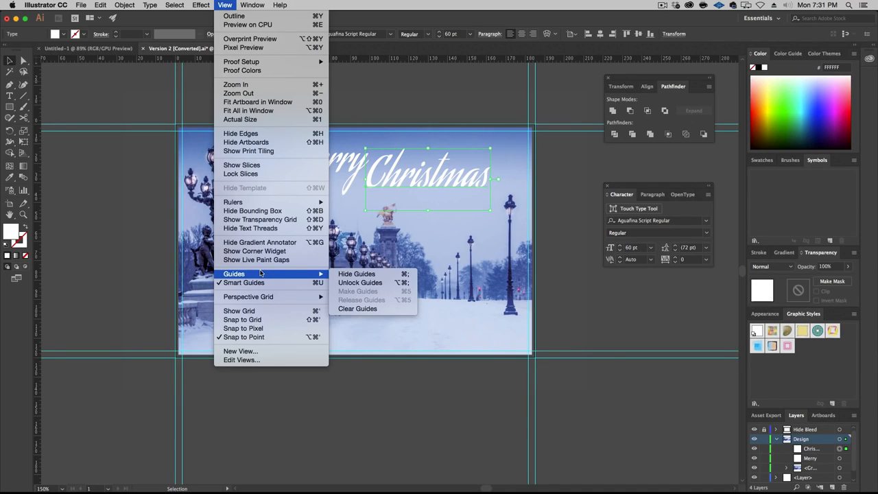
click(257, 282)
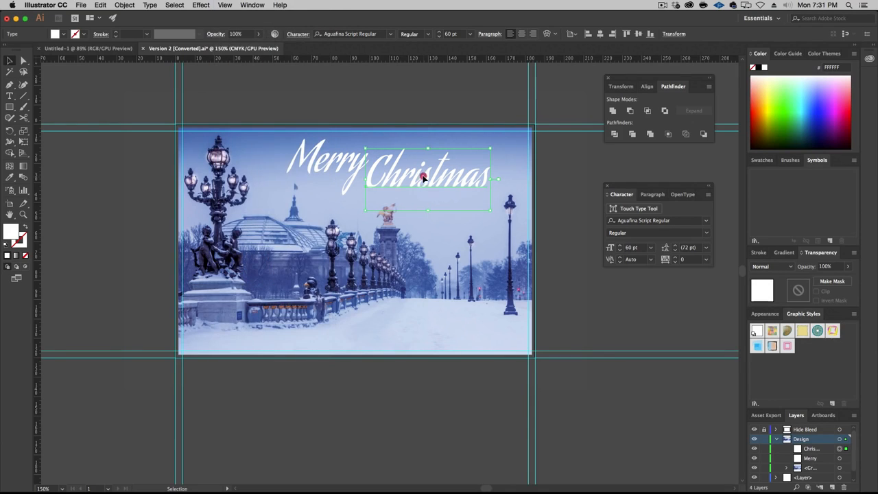
drag(421, 178, 429, 182)
click(508, 195)
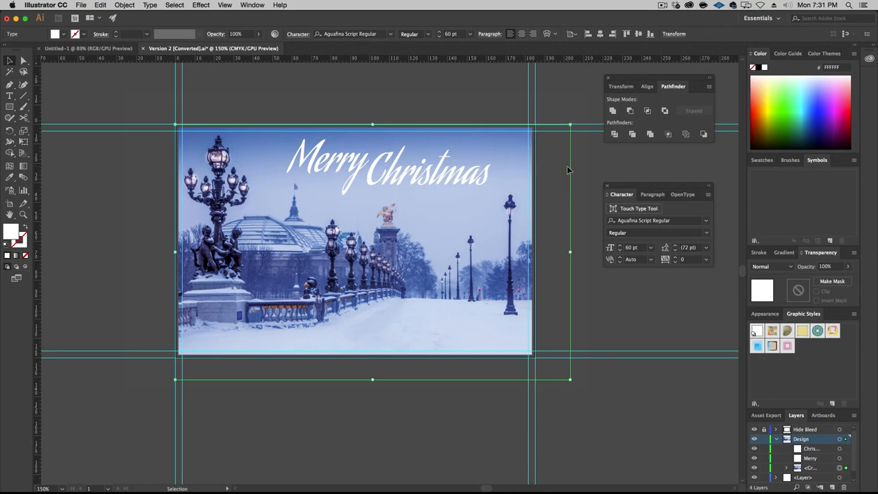
Step: Move both words together toward the upper right of the card's sky and group them
shift+click(426, 183)
drag(328, 156, 345, 160)
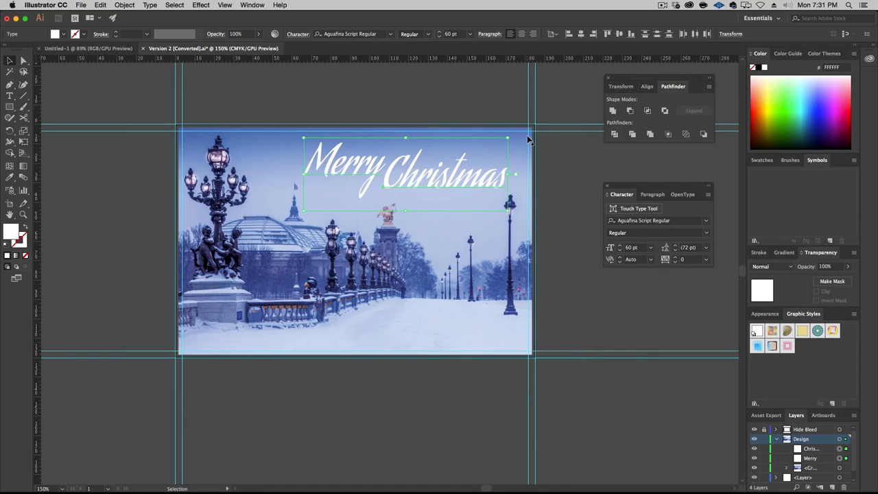
key(Left)
key(Left)
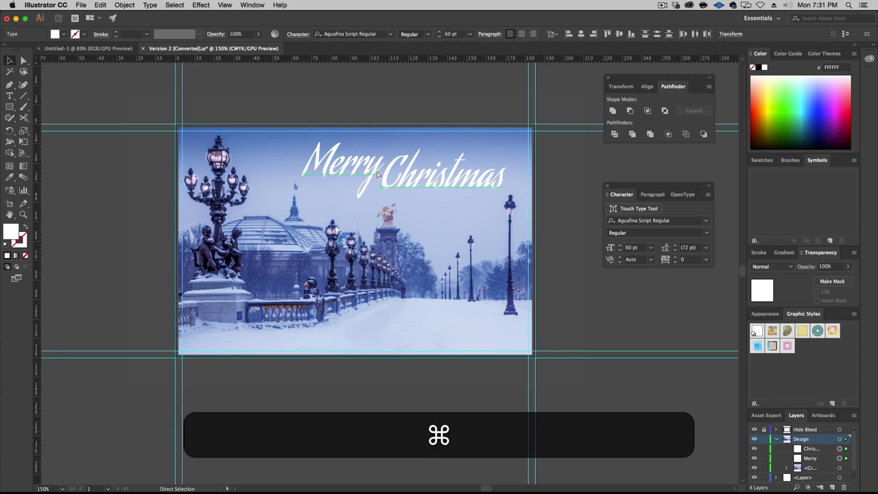
key(super+g)
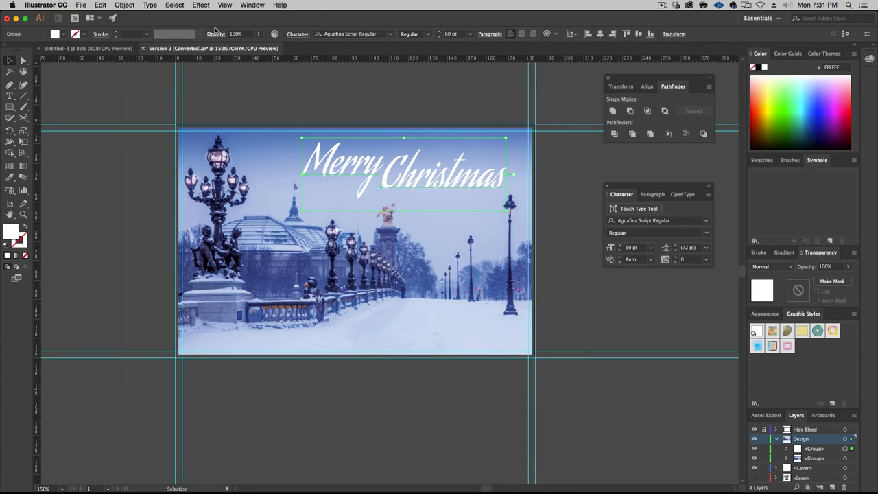
Step: Apply a white Outer Glow to the lettering group in Normal mode with 100% opacity and 0.25 mm blur
click(199, 4)
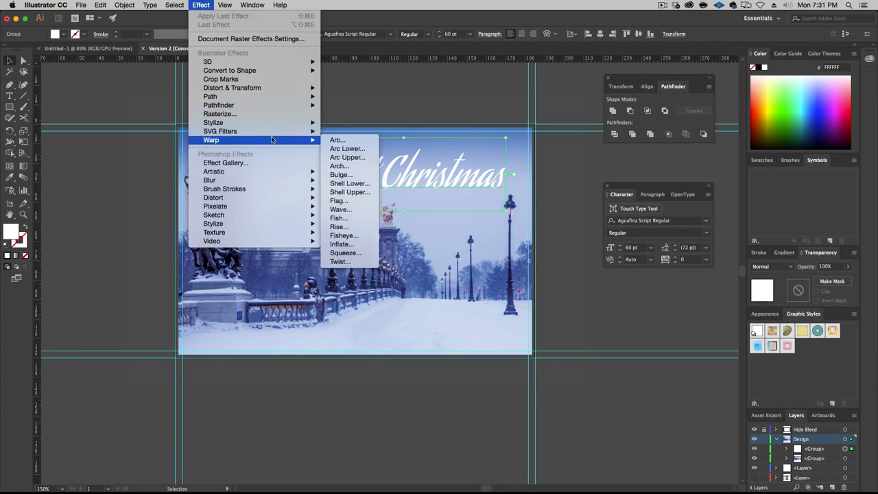
mouse_move(269, 133)
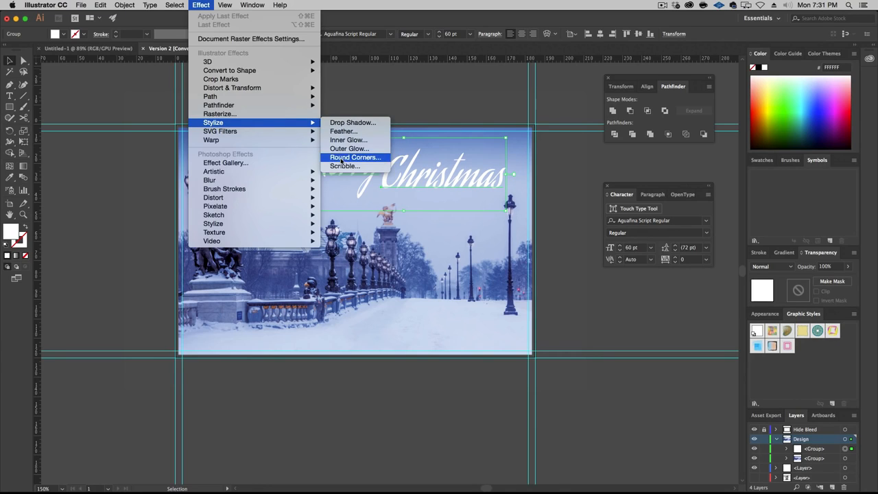
click(350, 149)
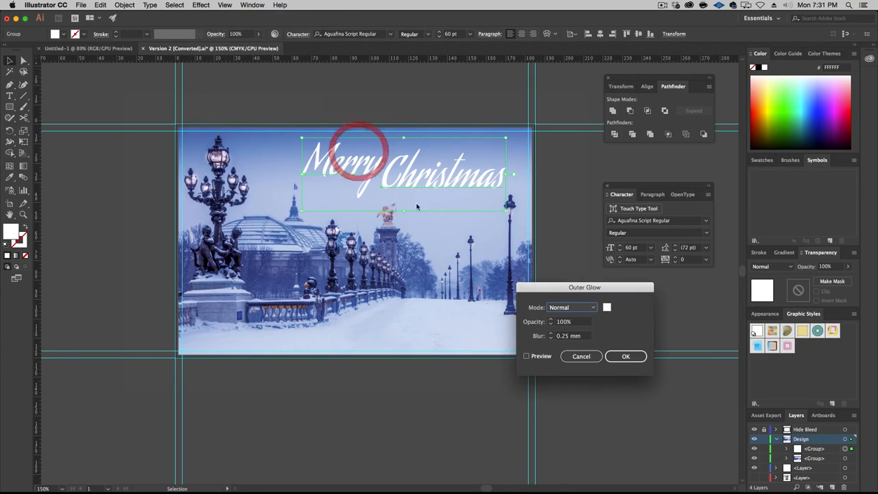
click(548, 357)
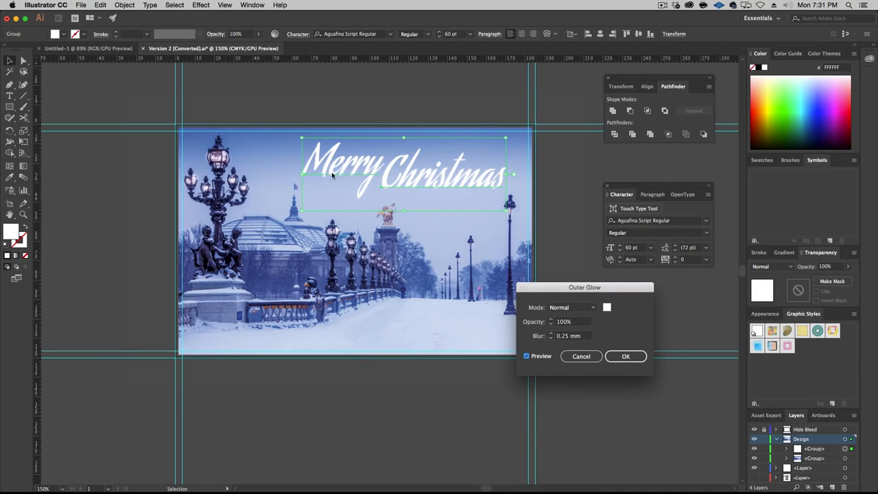
click(625, 356)
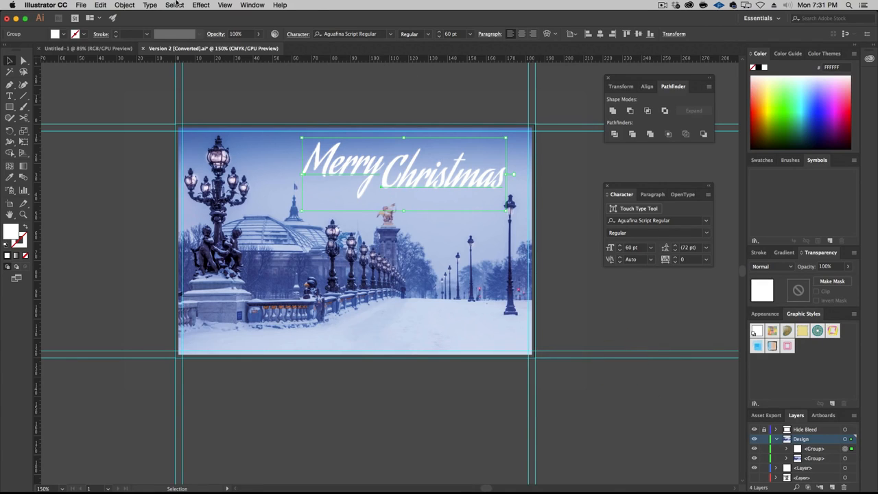
Step: Set the document's raster effects resolution to High (300 ppi)
click(200, 4)
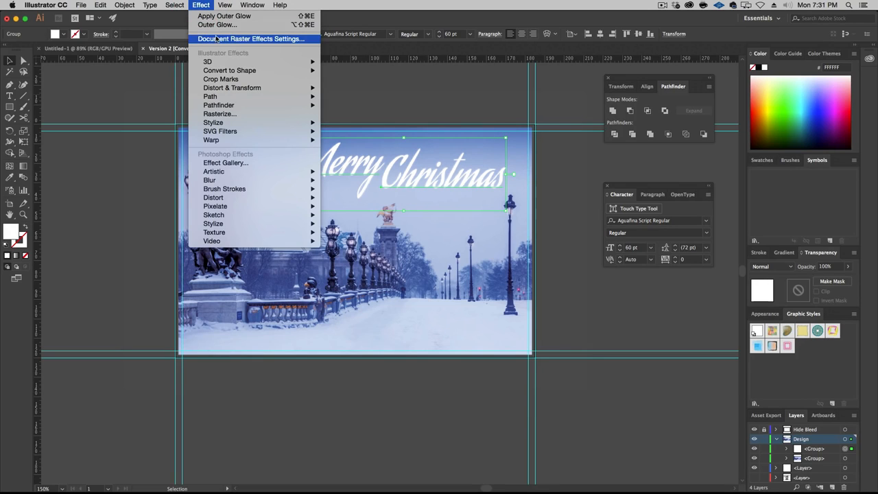
click(271, 39)
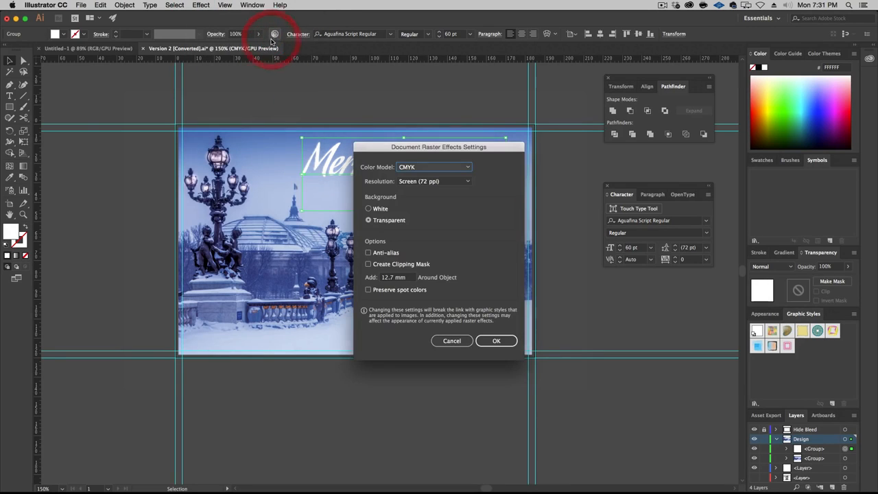
drag(407, 148, 478, 254)
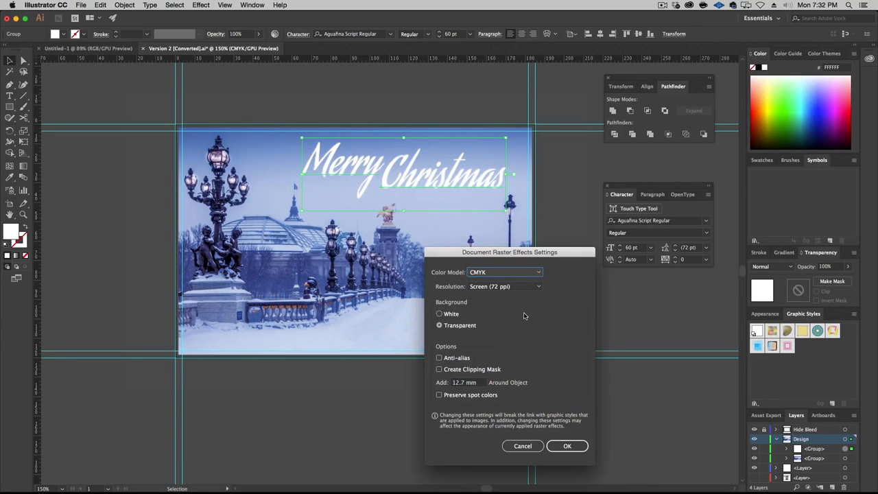
click(523, 288)
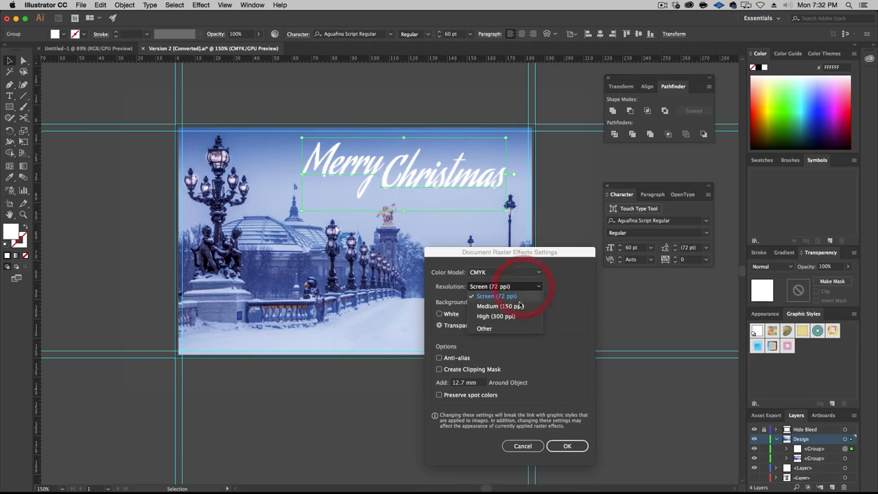
click(517, 317)
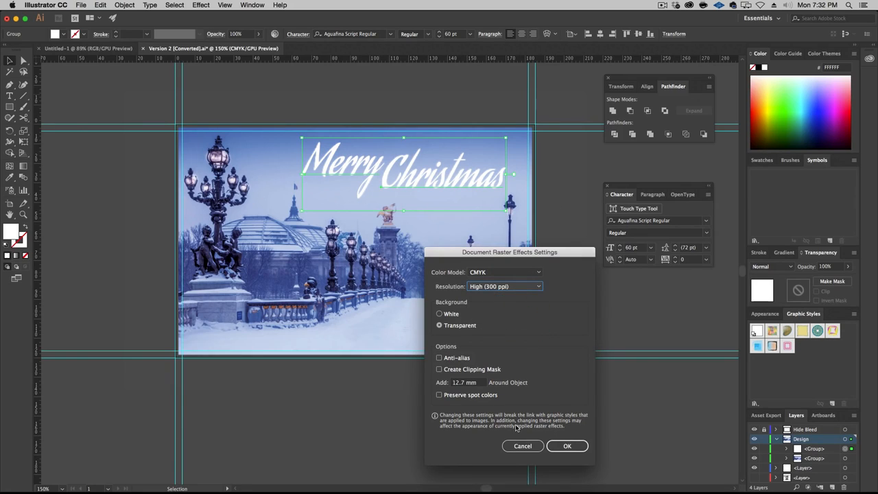
click(571, 449)
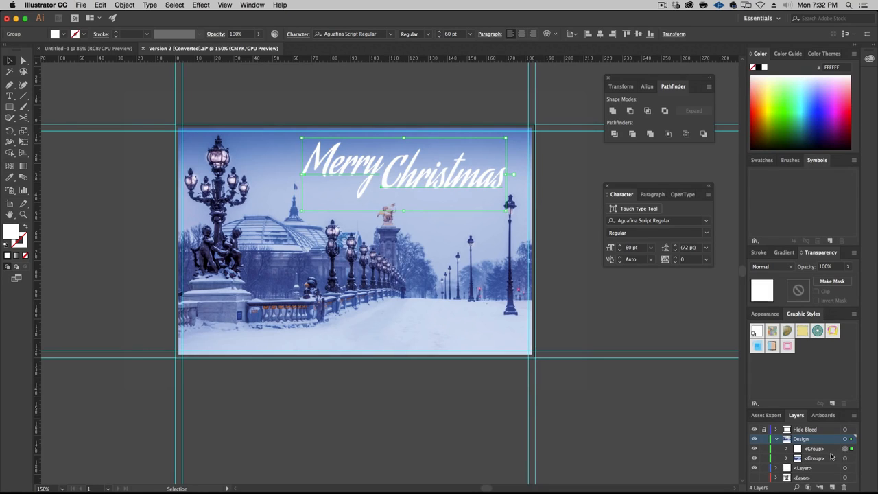
Step: Edit the Merry Christmas group's existing Outer Glow with preview on and set its blur to 0.4 mm
click(766, 313)
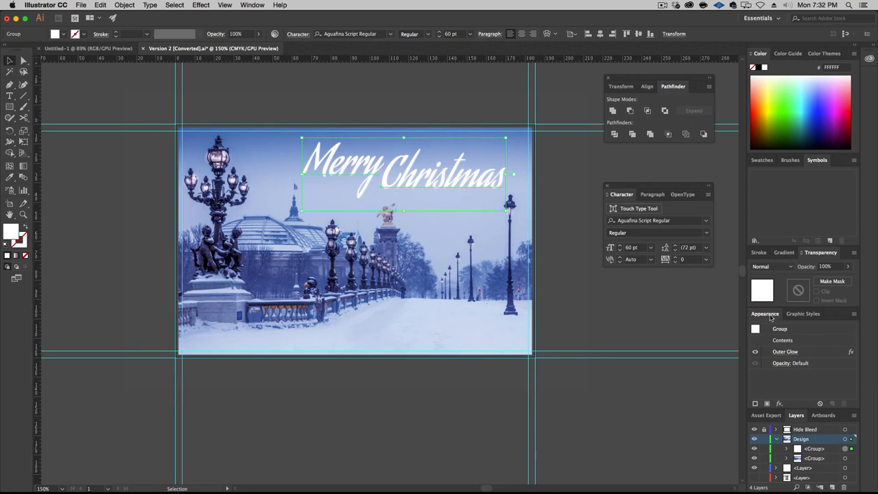
click(785, 351)
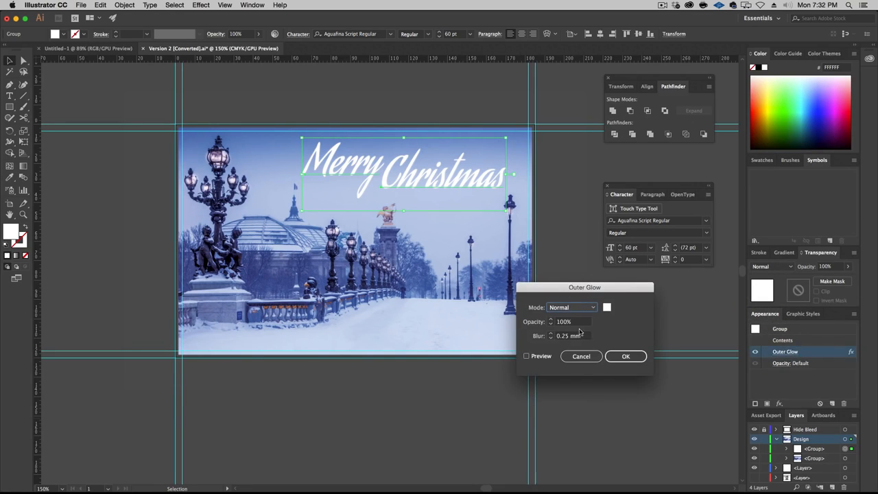
click(544, 356)
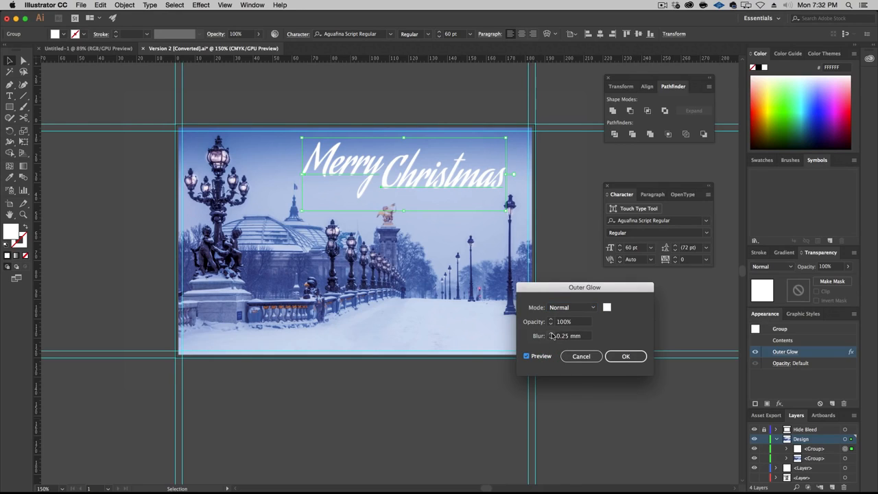
click(550, 335)
text(1 mm)
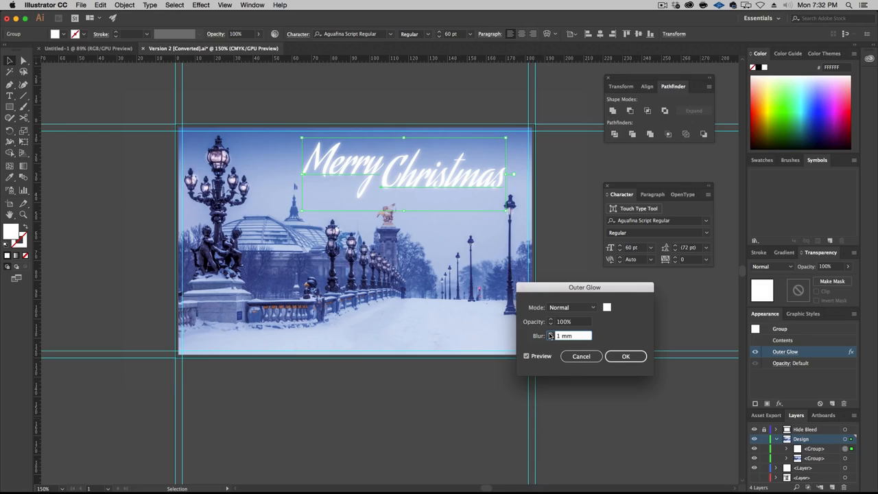
click(551, 339)
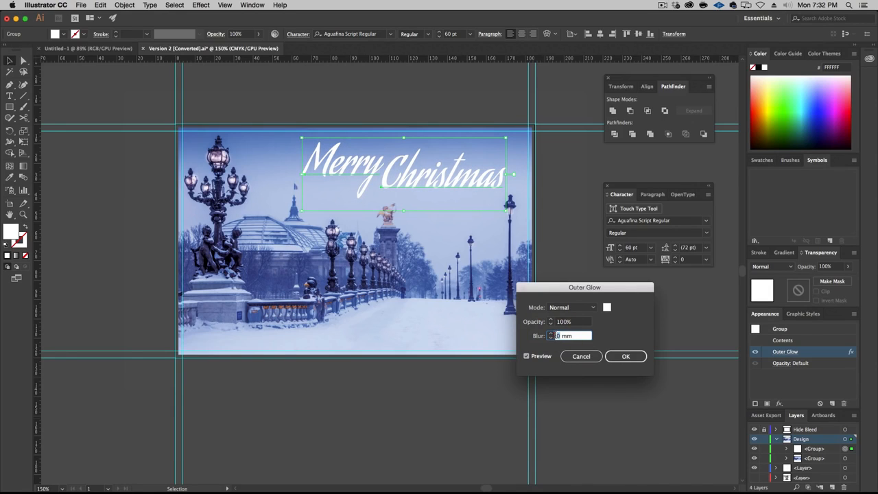
text(.5)
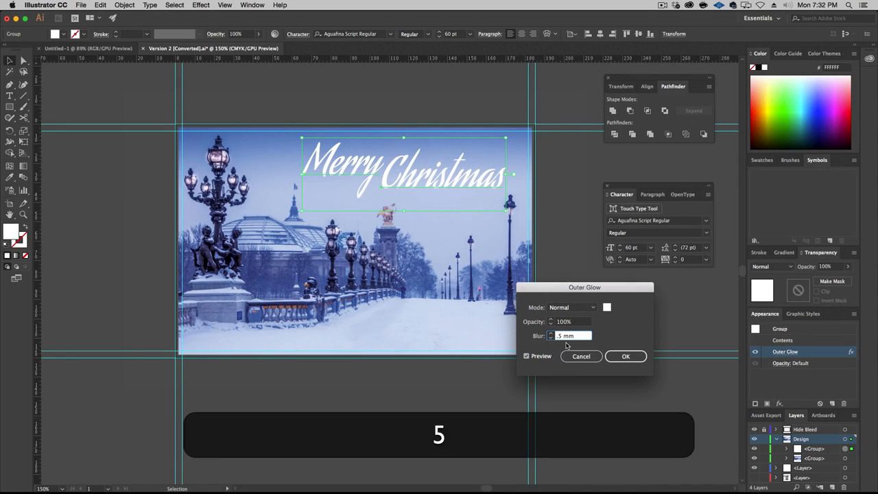
key(Tab)
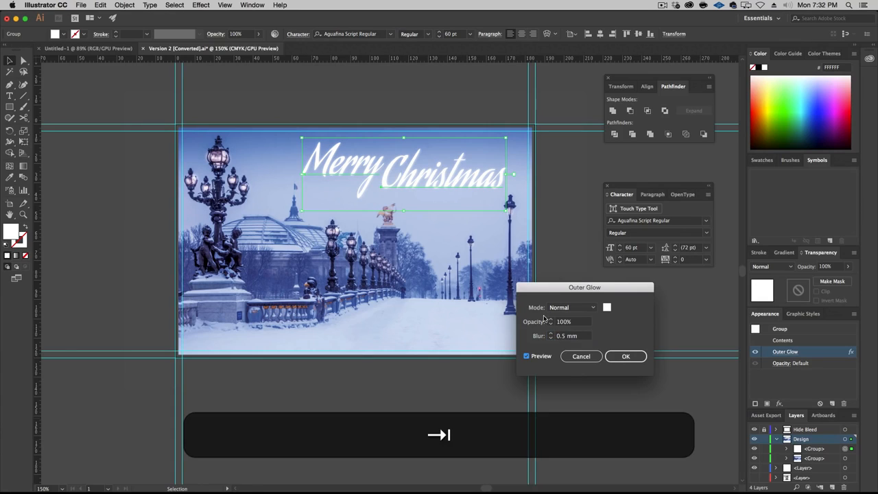
double_click(564, 337)
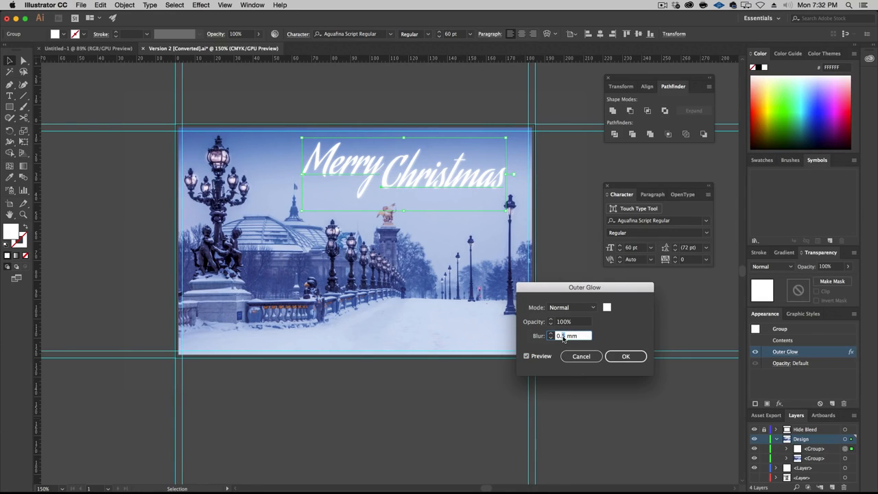
text(0.4)
key(Tab)
key(Return)
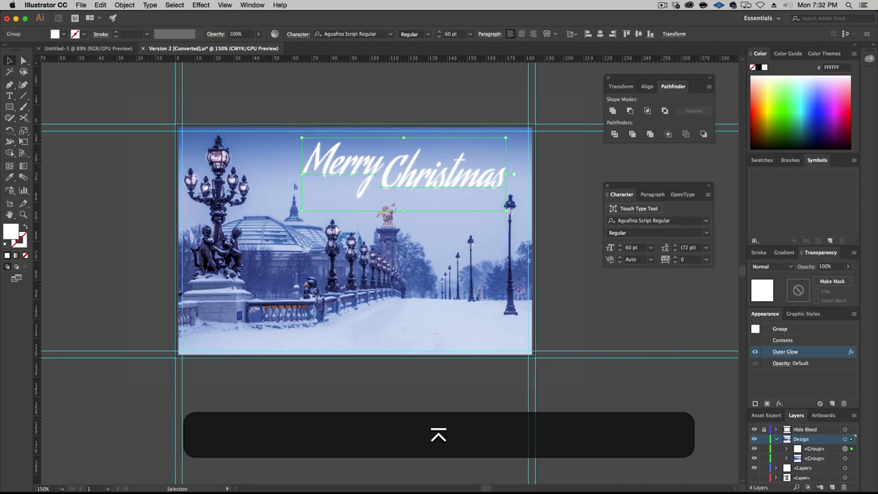
Step: Add a signature text line on the snow near the card's lower edge, reading "from the" followed by the family's name
click(600, 405)
key(t)
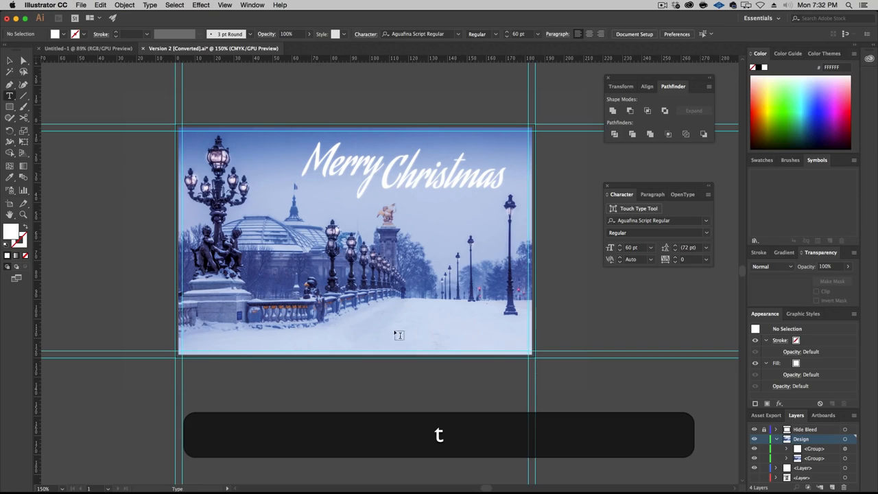
click(349, 337)
key(shift)
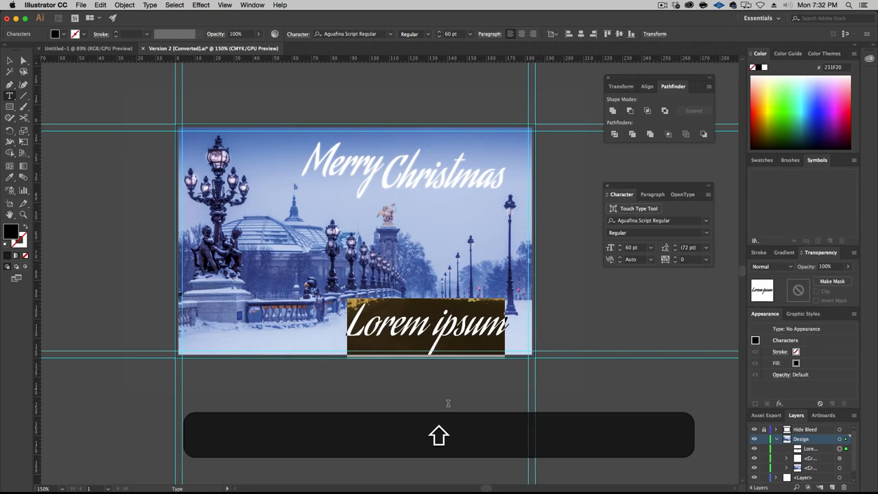
text(from the)
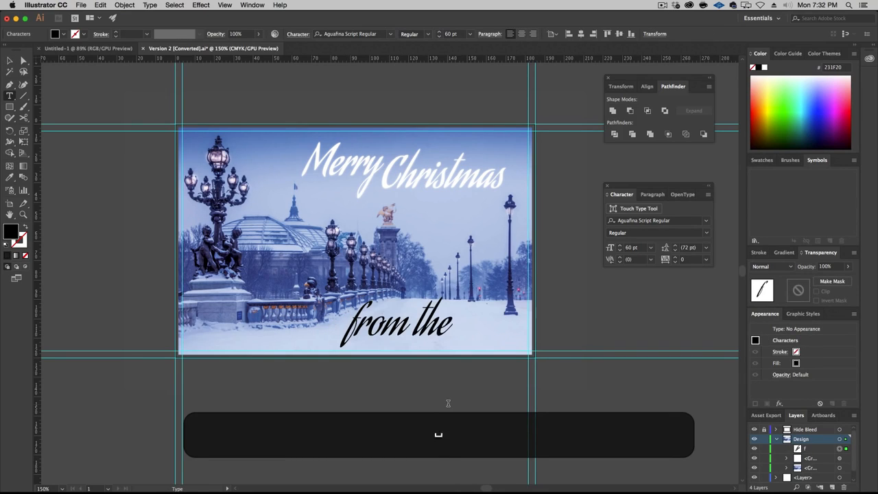
text( Smith Family)
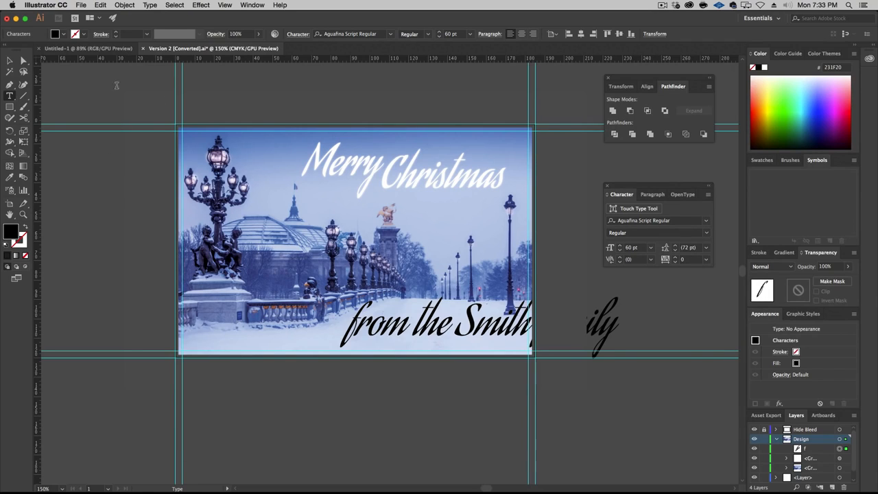
Step: Set the signature line's font to Alex Brush and its fill to white
click(10, 61)
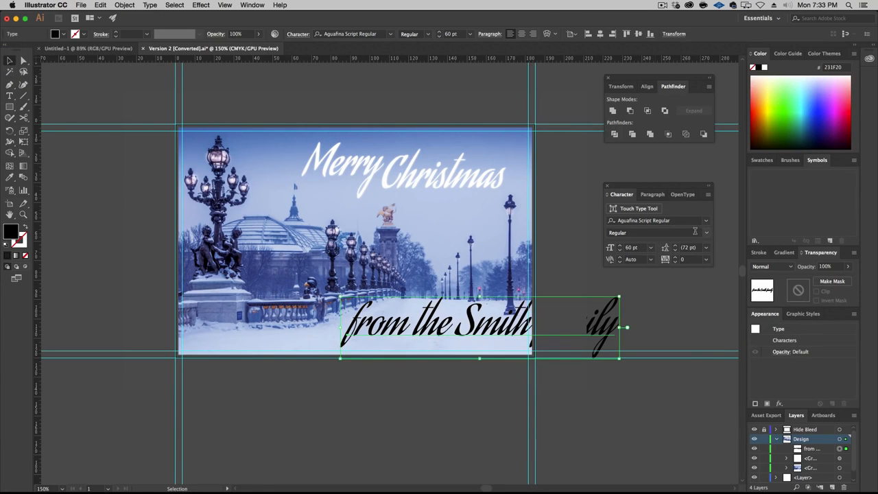
click(706, 221)
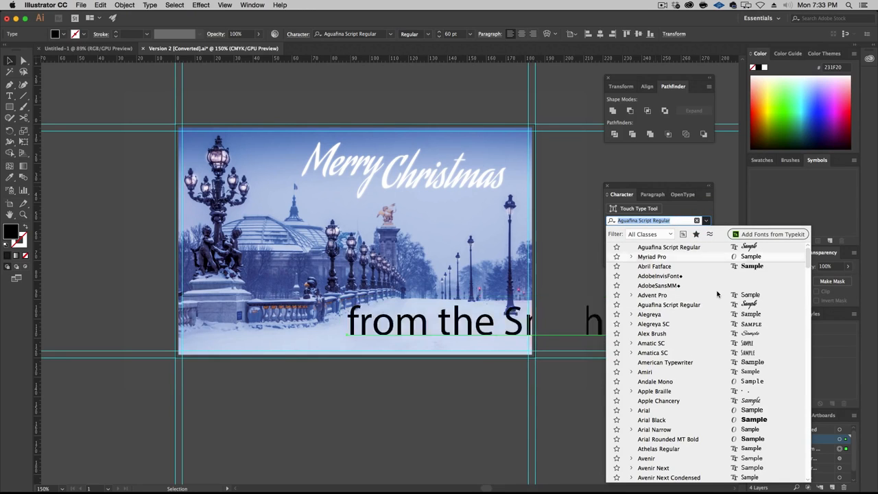
click(703, 334)
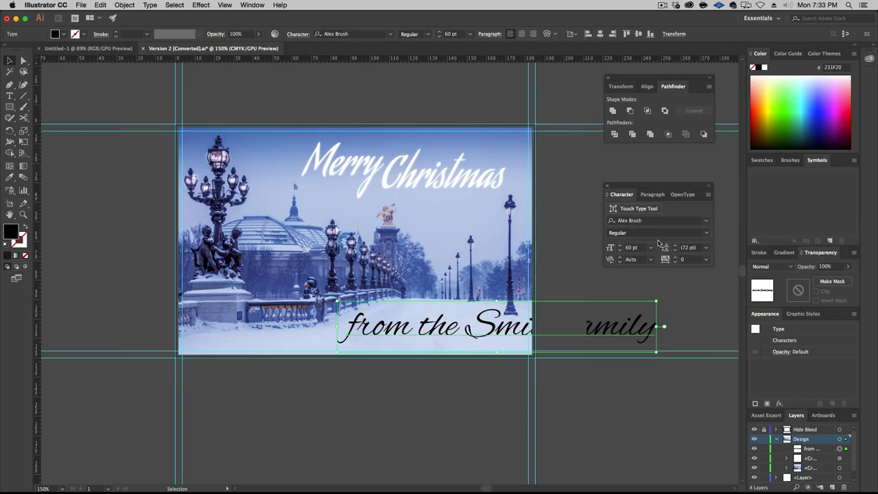
click(765, 67)
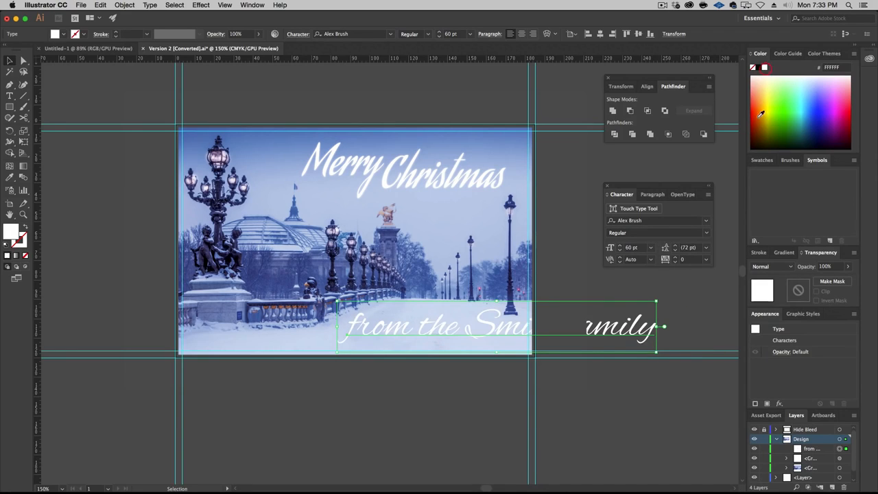
Step: Reduce the signature line to 21 pt and move it toward the card's lower-right corner
click(651, 247)
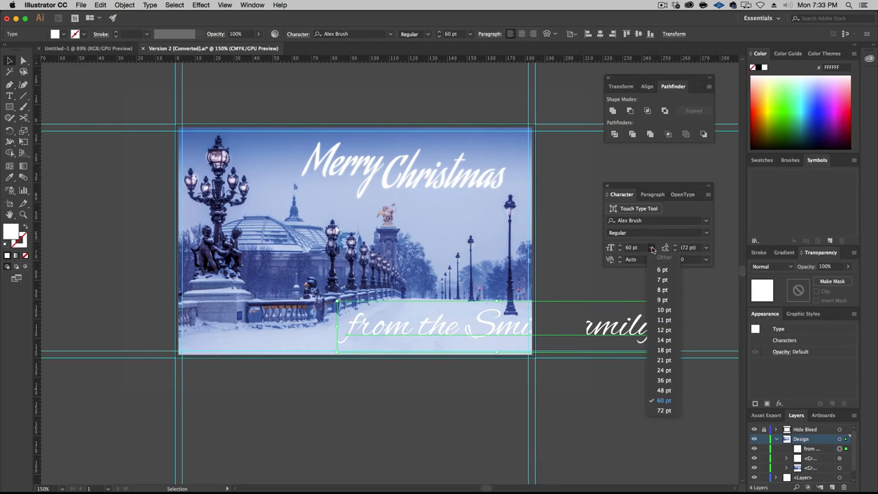
click(664, 311)
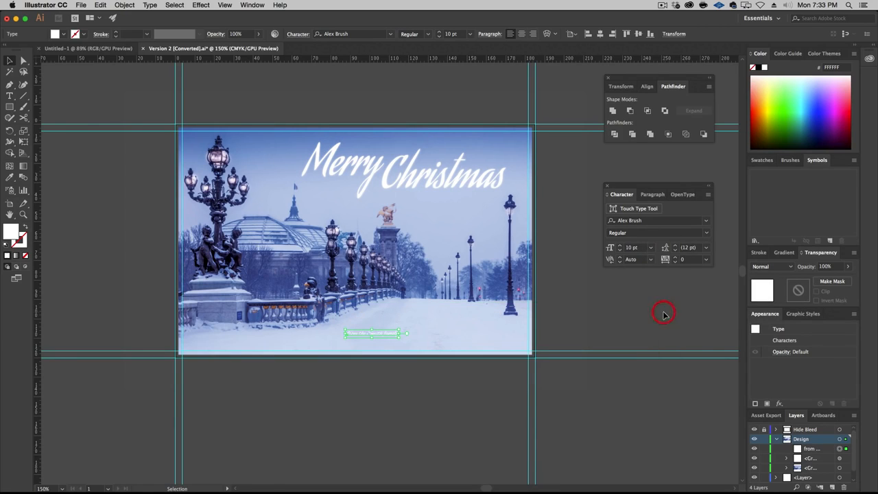
click(650, 247)
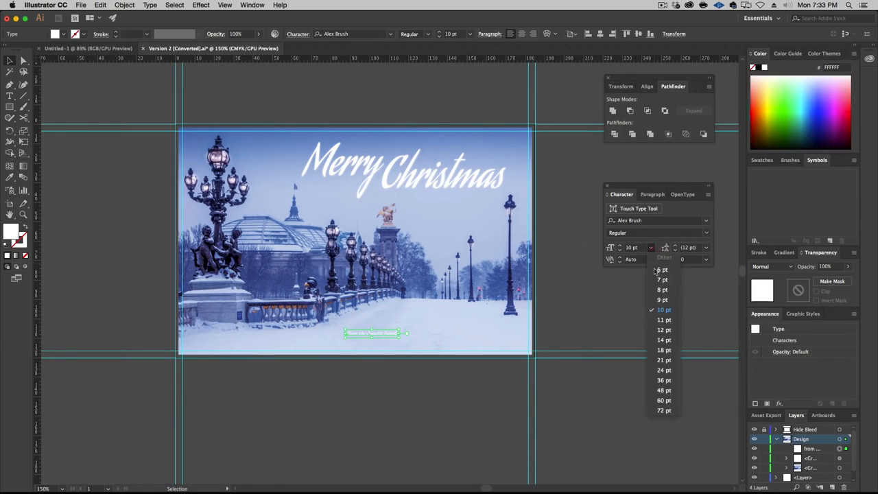
click(666, 341)
click(650, 247)
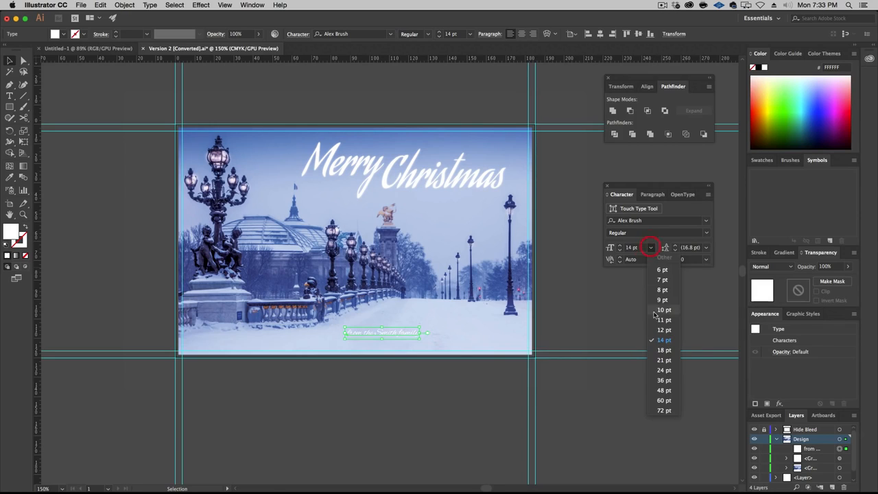
click(664, 352)
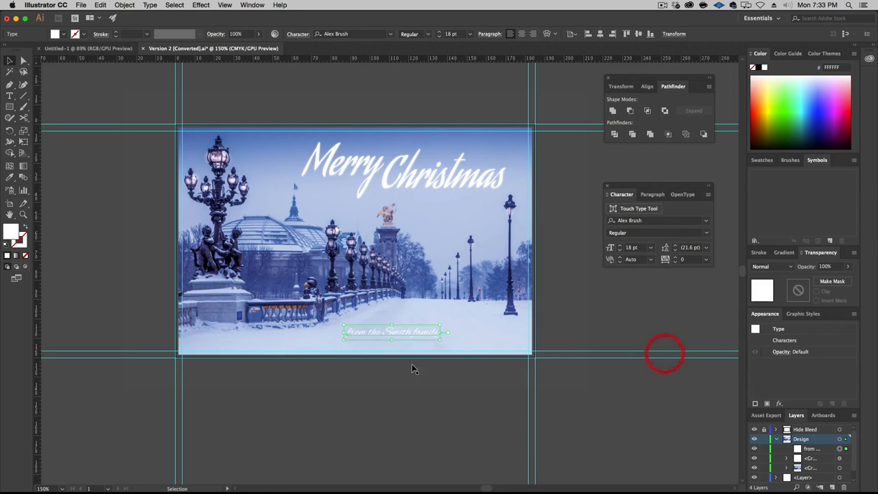
drag(438, 334, 513, 337)
click(651, 248)
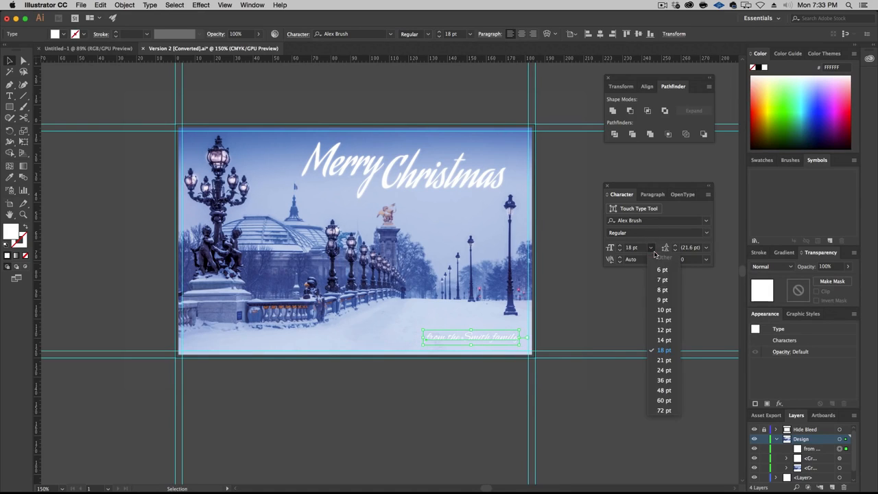
click(671, 360)
drag(519, 336, 490, 337)
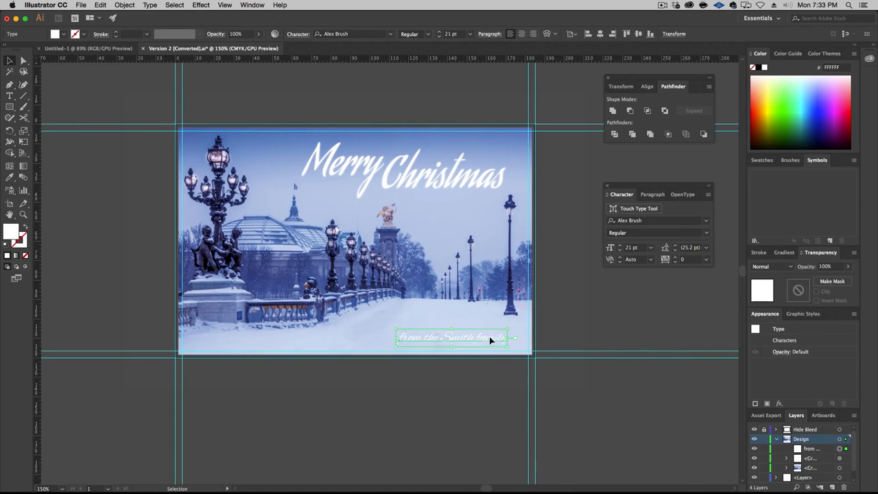
Step: Right-align the signature text and move it back into the card's lower-right corner, inside the guides
click(652, 194)
click(642, 209)
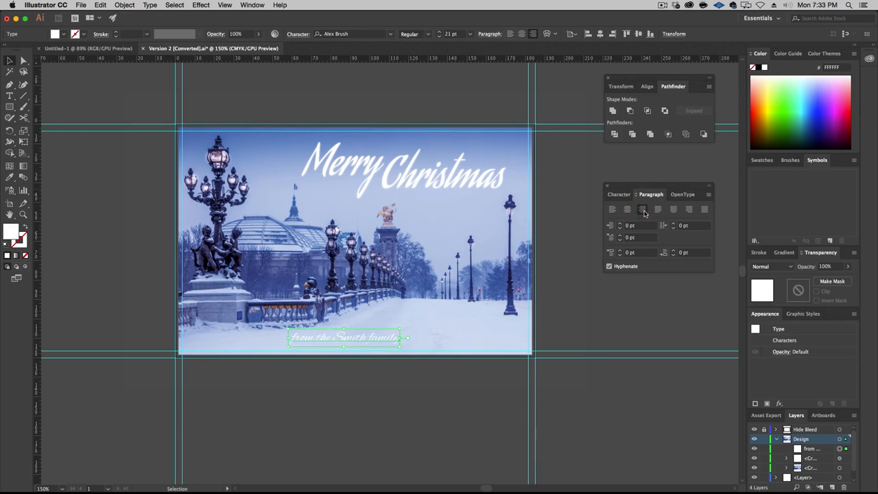
drag(378, 343, 505, 338)
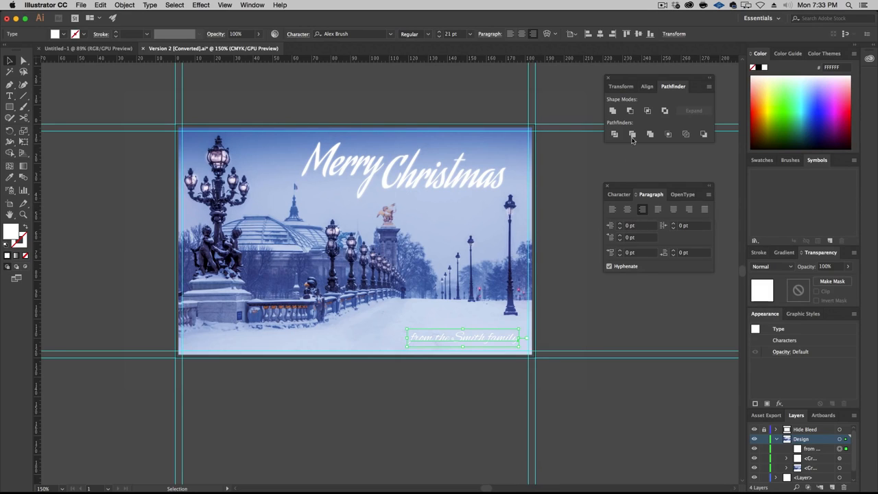
Step: Enlarge the signature line to 24 pt and check which styles Alex Brush offers
click(620, 198)
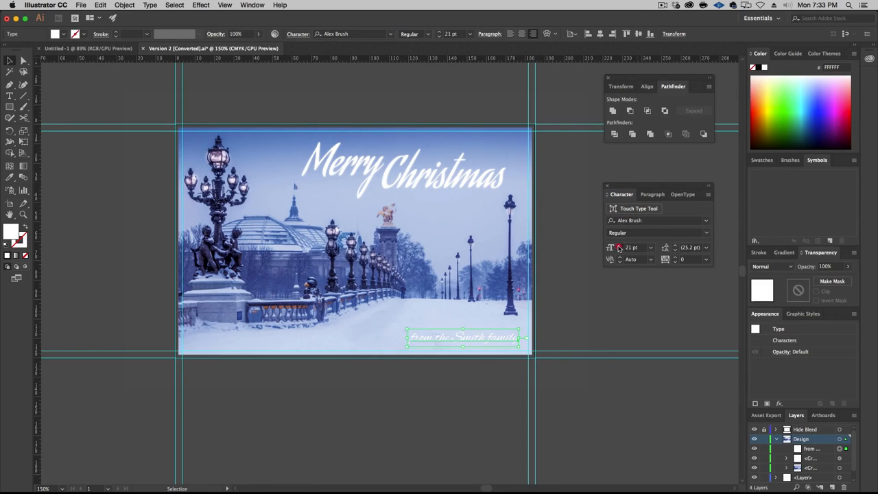
click(620, 245)
click(620, 245)
click(619, 245)
click(707, 233)
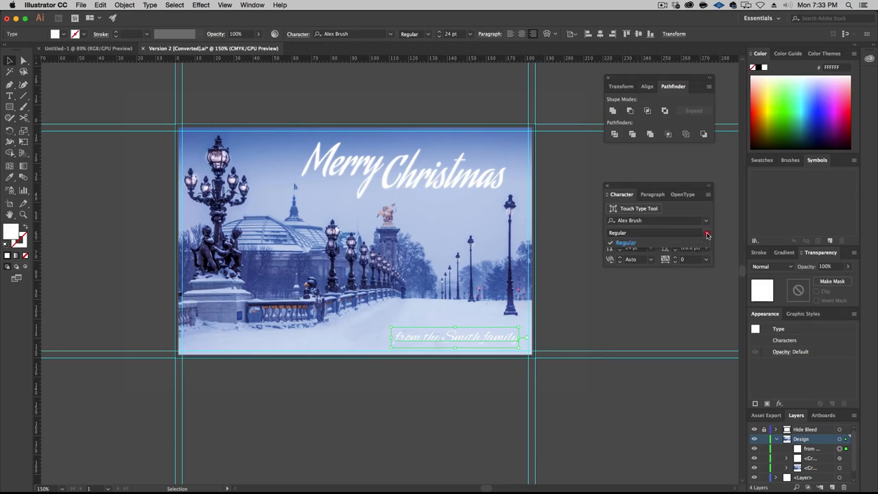
click(706, 235)
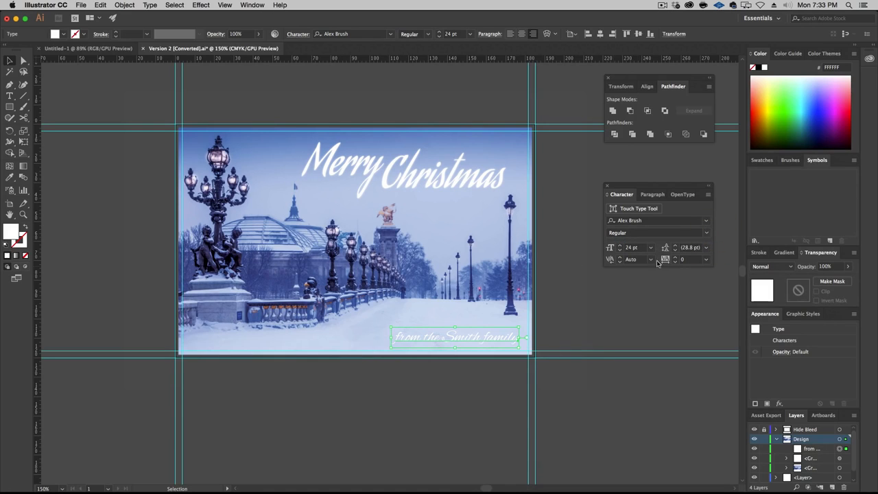
Step: Apply the last-used white Outer Glow to the signature line, reduce its blur to 0.2 mm, and deselect the text
click(199, 5)
click(205, 16)
click(785, 352)
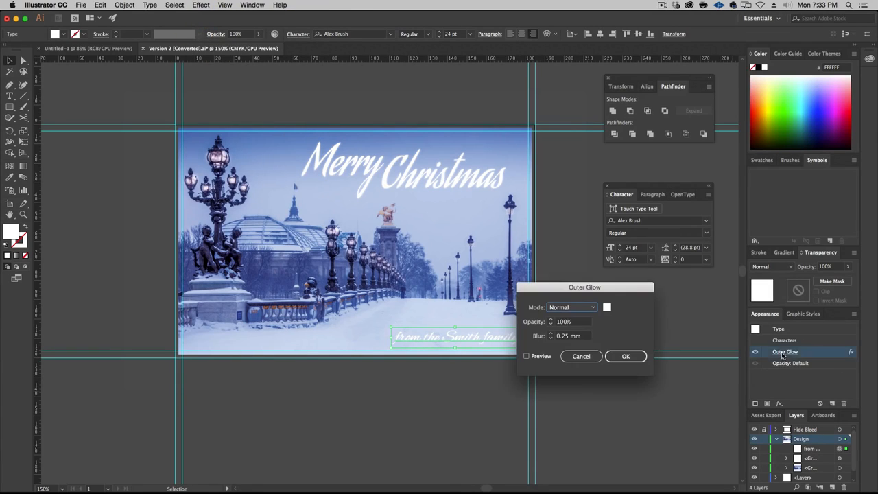
click(569, 336)
click(567, 336)
key(BackSpace)
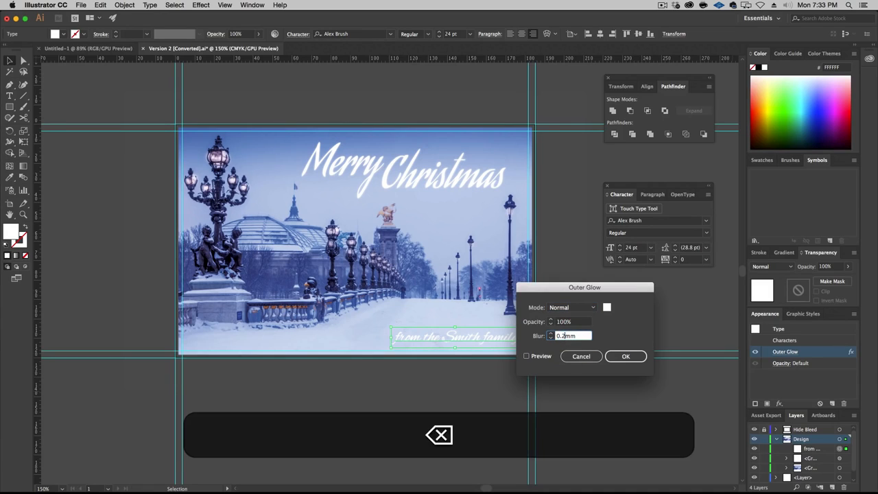
click(621, 357)
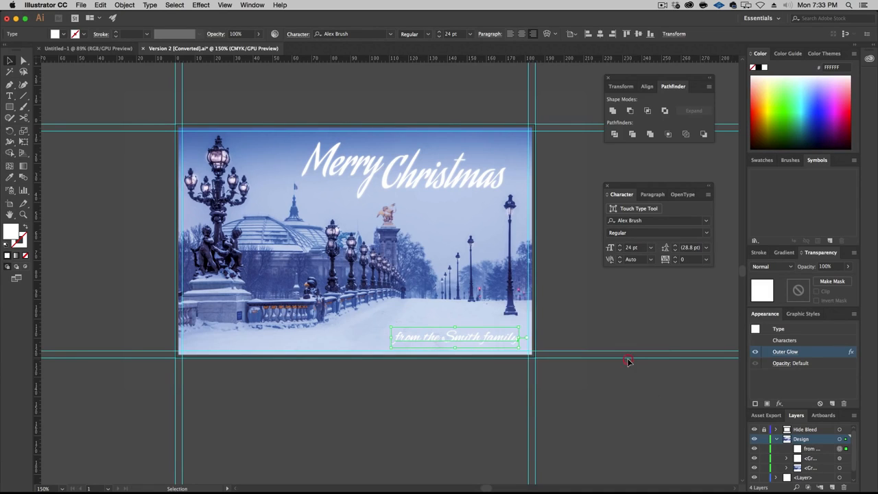
click(636, 415)
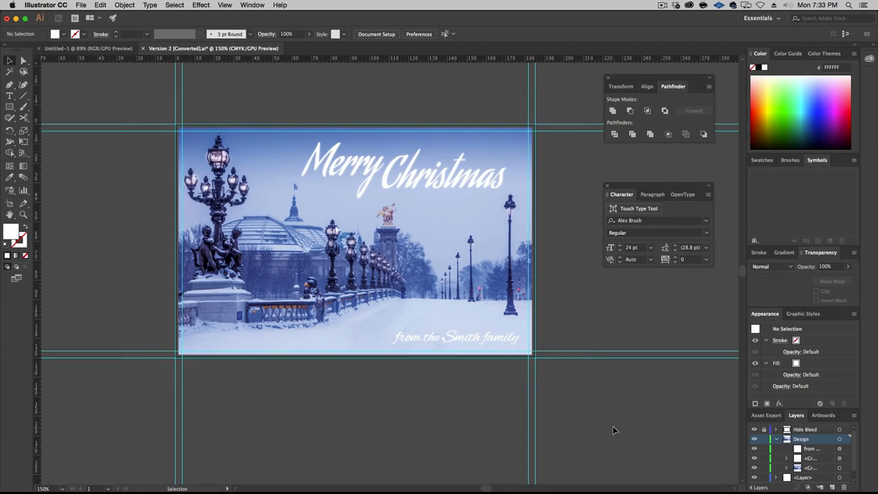
Step: Start saving the card and change the file name to Version 2.ai, without the [Converted] suffix
click(80, 5)
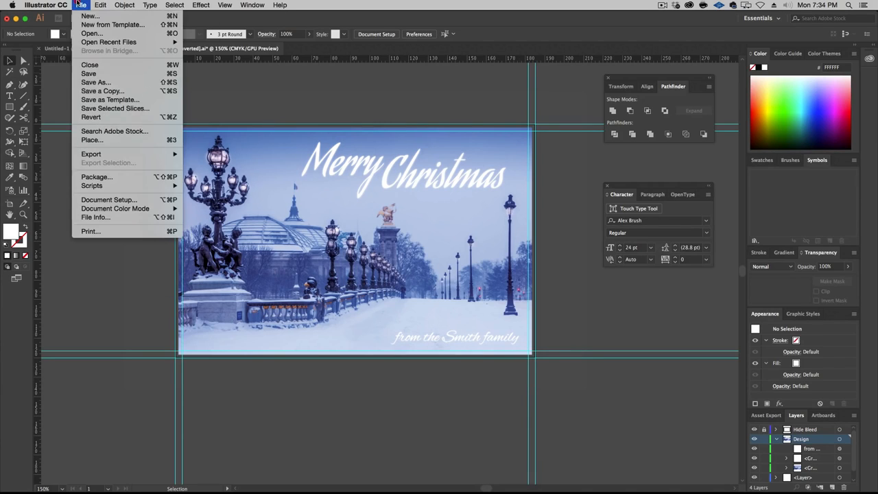
click(89, 73)
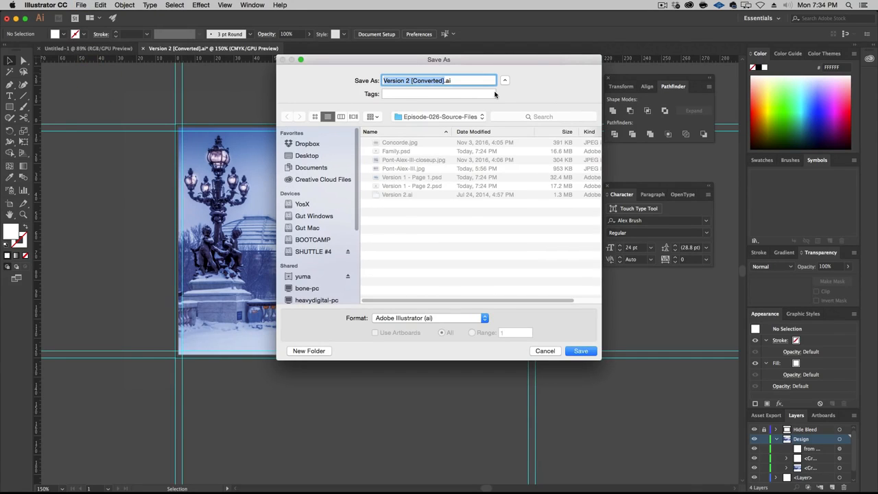
key(Right)
key(shift+Left)
key(shift+Left)
key(shift+Left)
key(shift+Left)
key(shift+Left)
key(shift+Left)
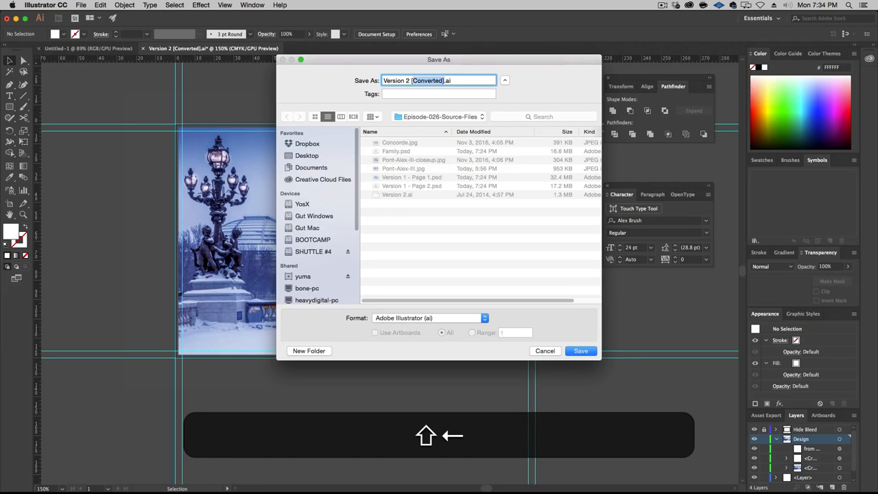
key(shift+BackSpace)
key(BackSpace)
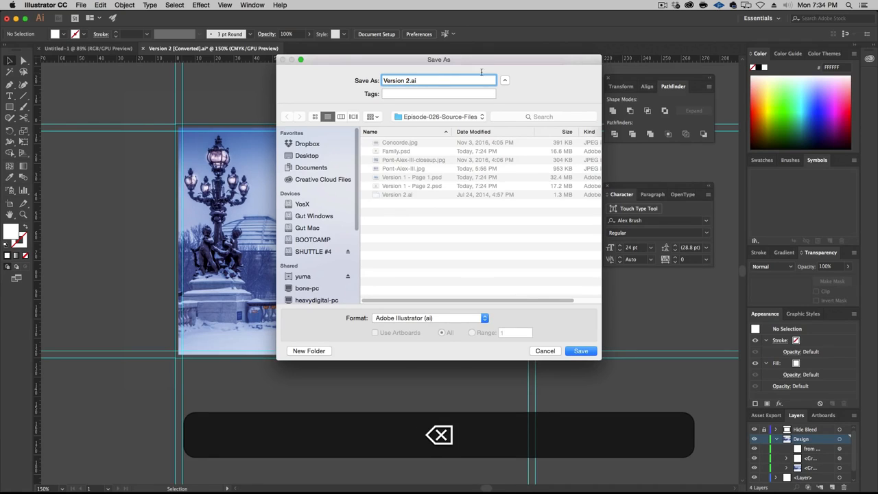
Step: Save over the existing Version 2.ai in Episode-026-Source-Files, accepting the Illustrator CC format options
click(581, 351)
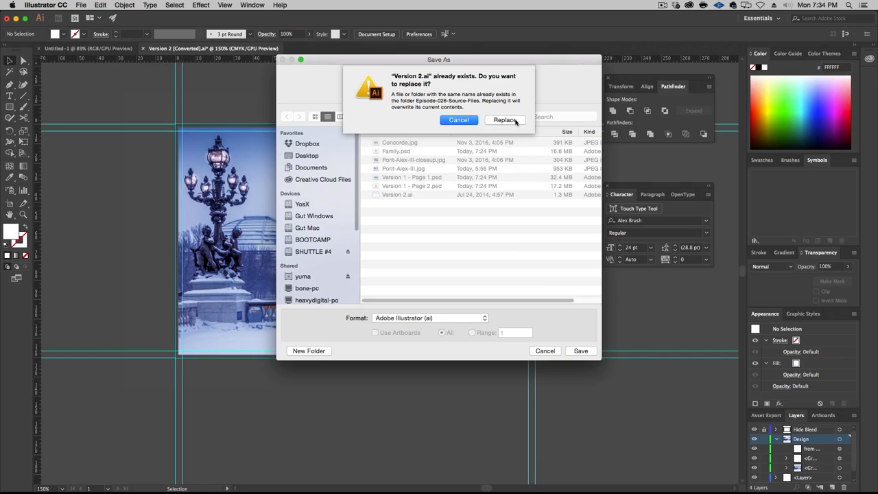
click(516, 120)
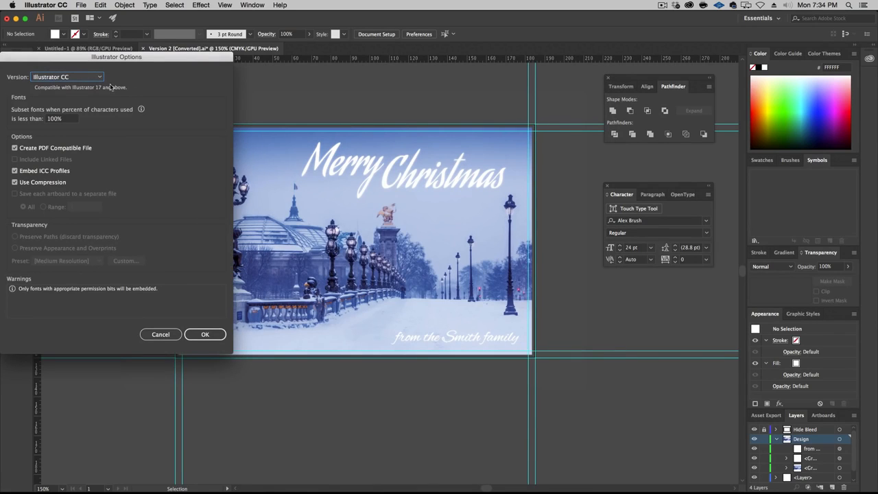
click(204, 334)
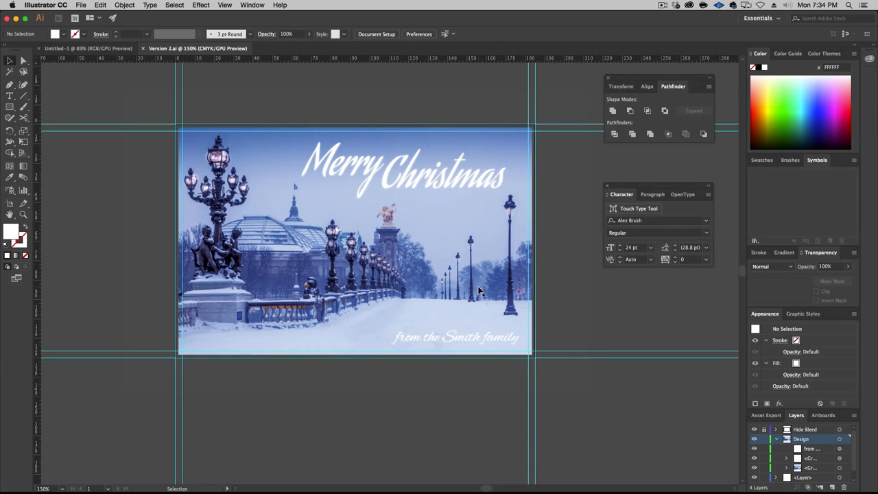
Step: Zoom out to 100% and bring the empty canvas area below the card into view
key(super)
key(super+minus)
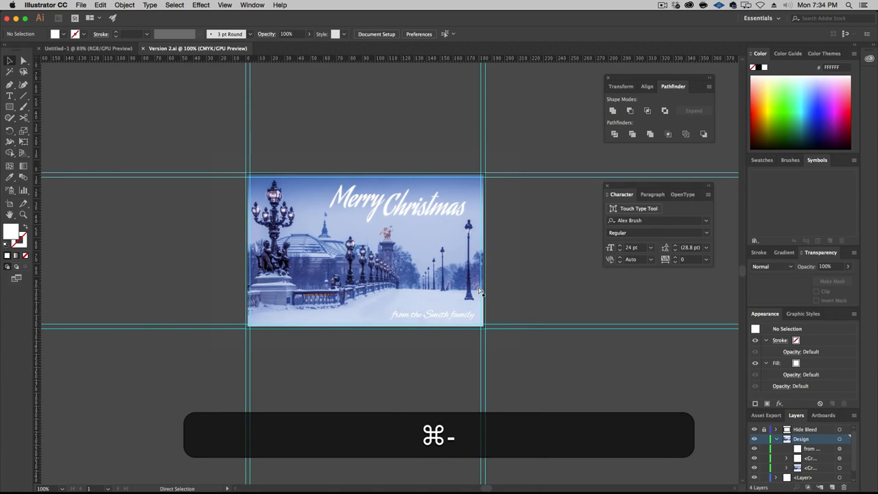
scroll(446, 289, down, 3)
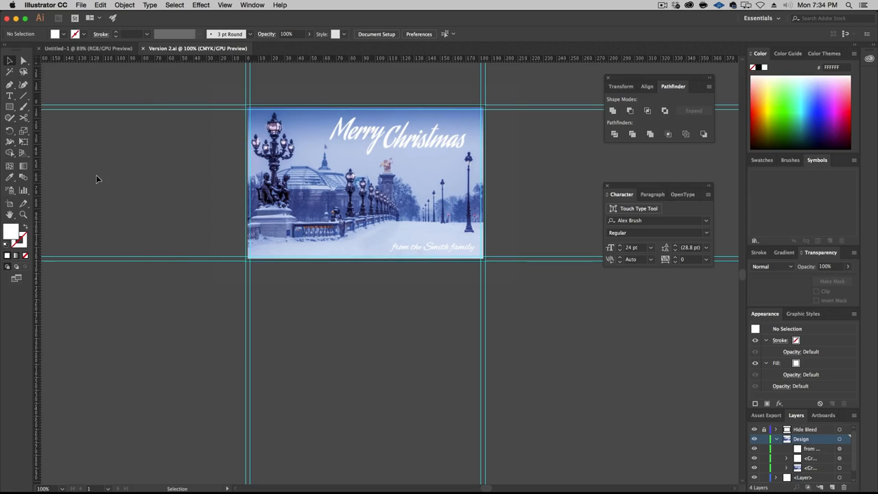
Step: Duplicate the postcard artboard together with its artwork about 183 mm straight below the original
click(11, 204)
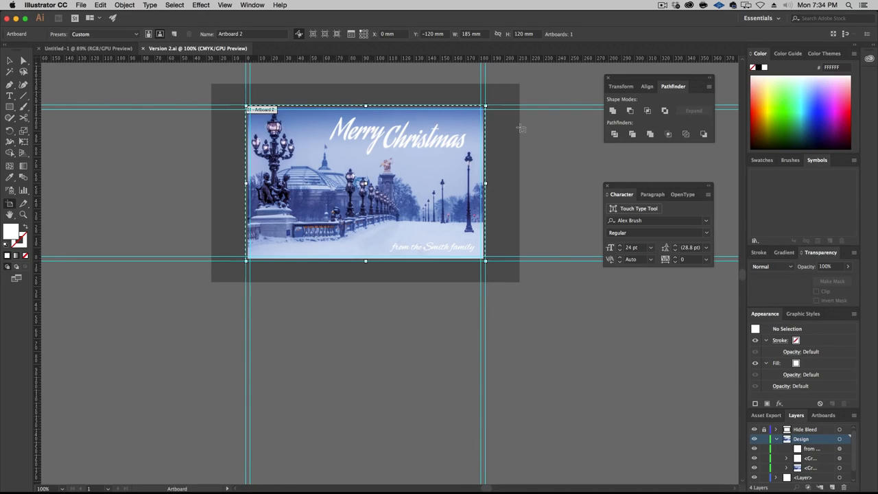
key(alt)
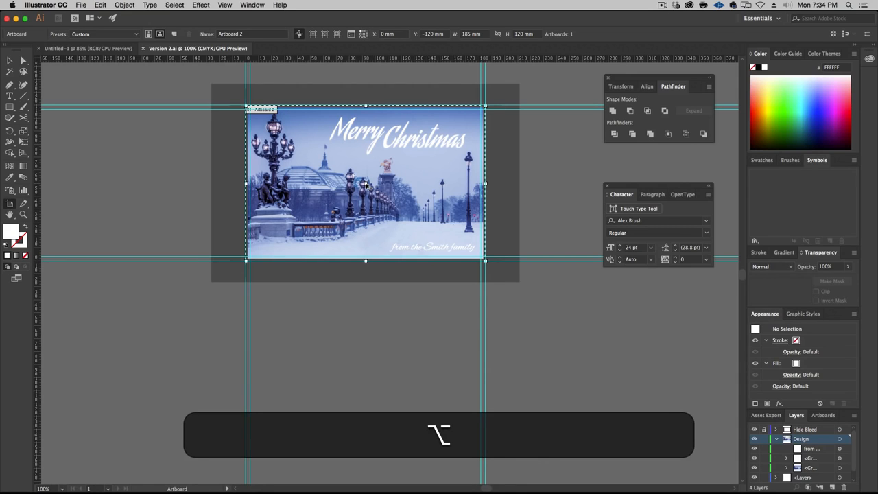
drag(367, 185, 376, 420)
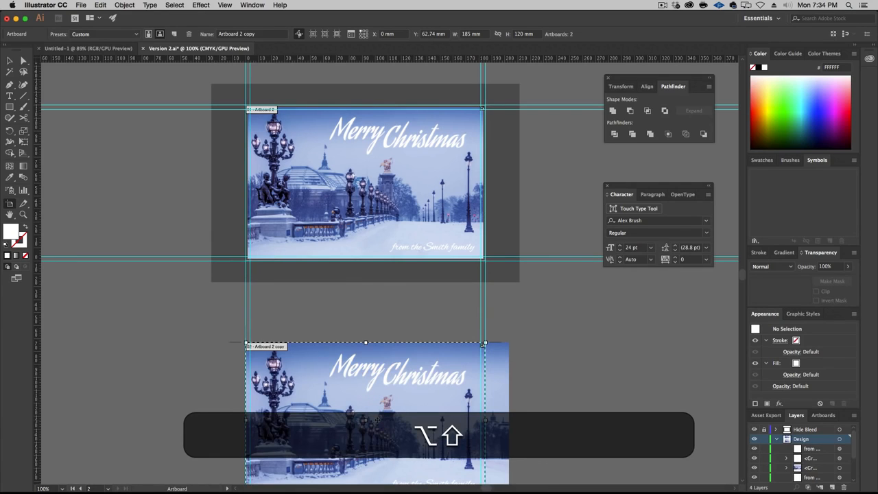
click(7, 60)
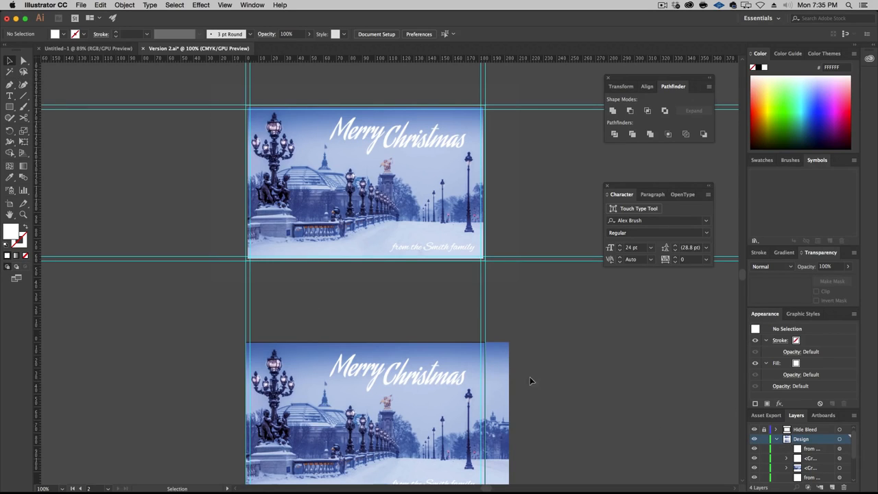
Step: Copy the unlocked Hide Bleed compound shape that frames the original artboard
scroll(549, 382, down, 5)
scroll(549, 381, up, 4)
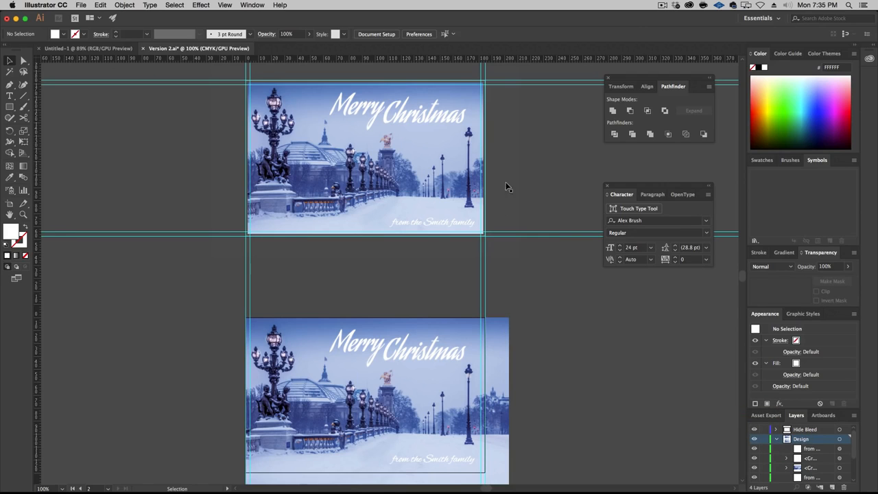
click(399, 169)
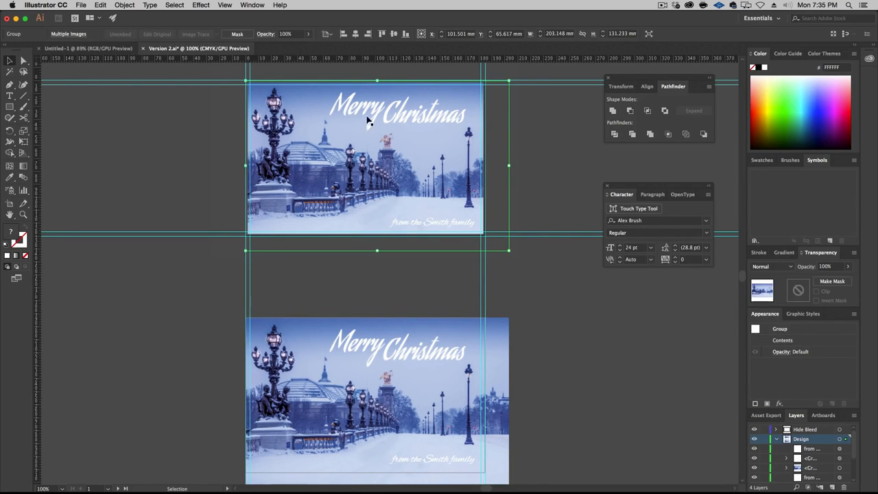
click(494, 144)
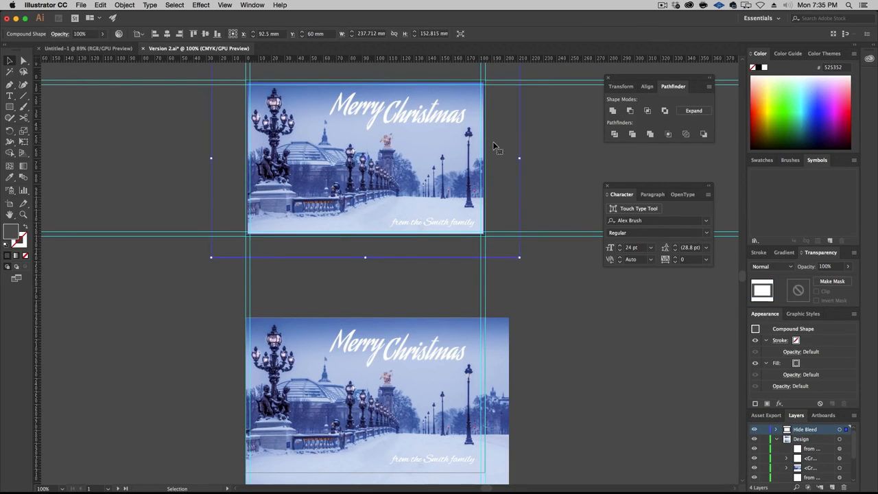
key(super+c)
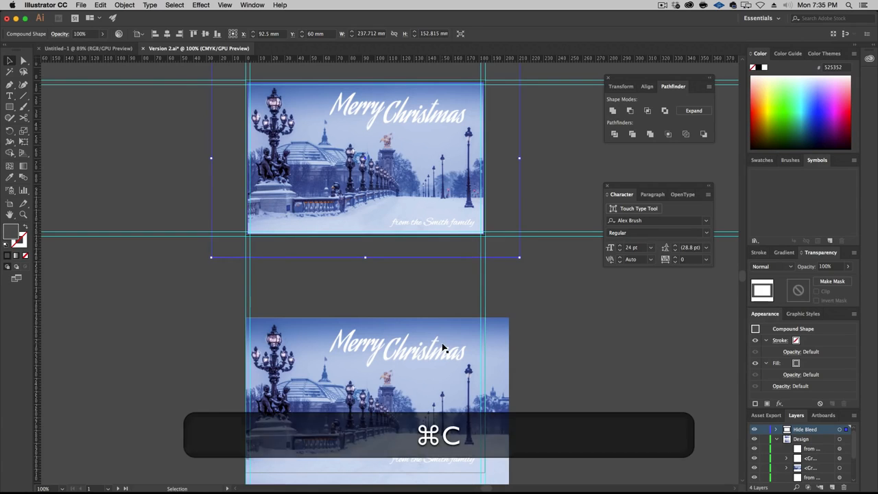
Step: Paste the copied frame in front on the Hide Bleed layer around the duplicate artboard, and lock that layer
click(442, 339)
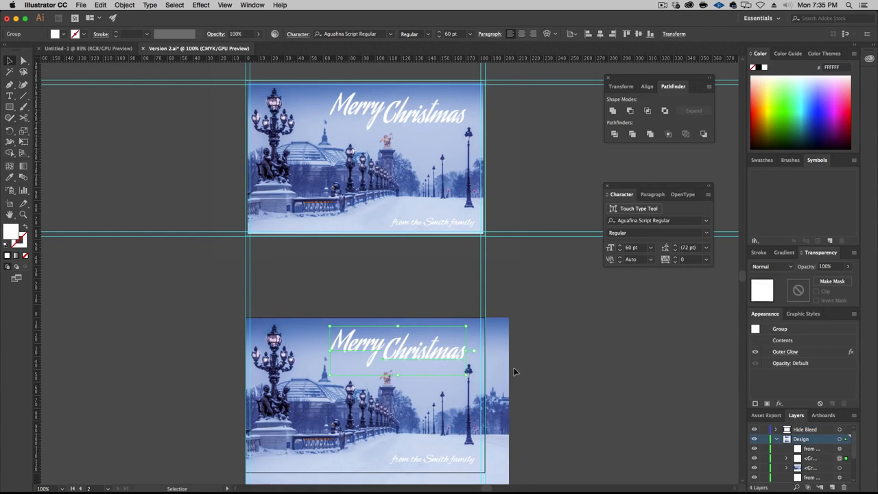
scroll(480, 366, down, 5)
scroll(429, 218, up, 2)
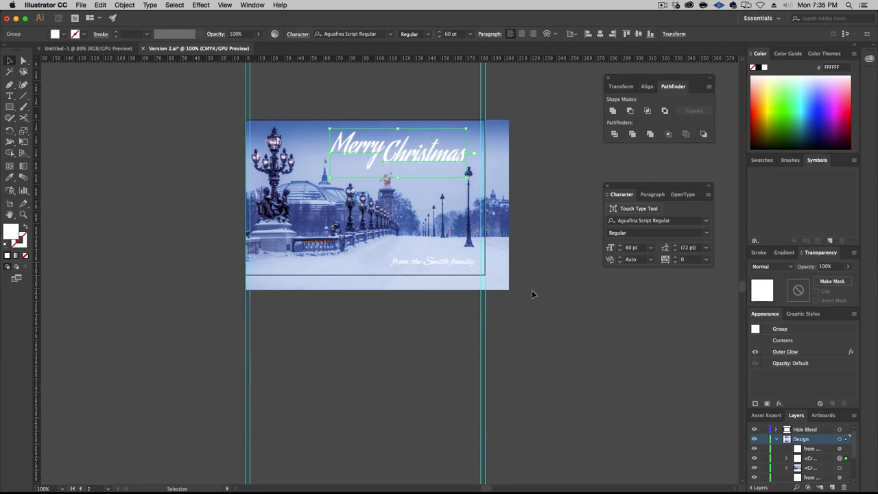
click(809, 431)
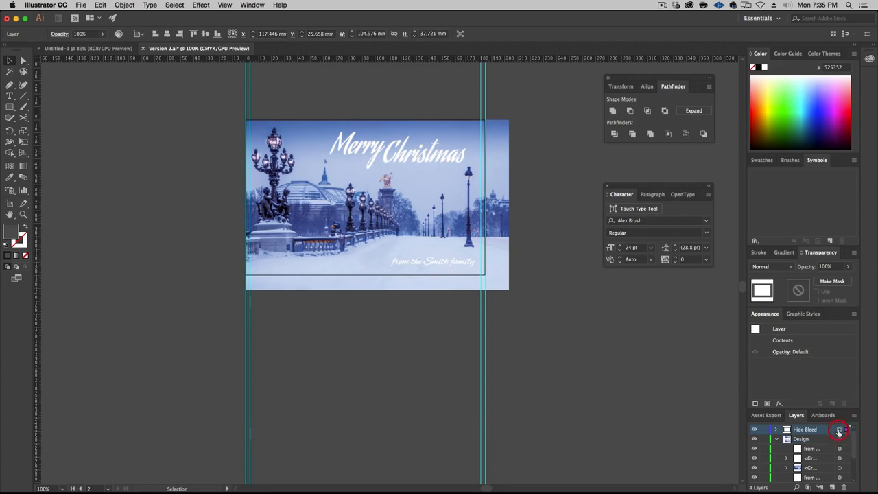
key(super+f)
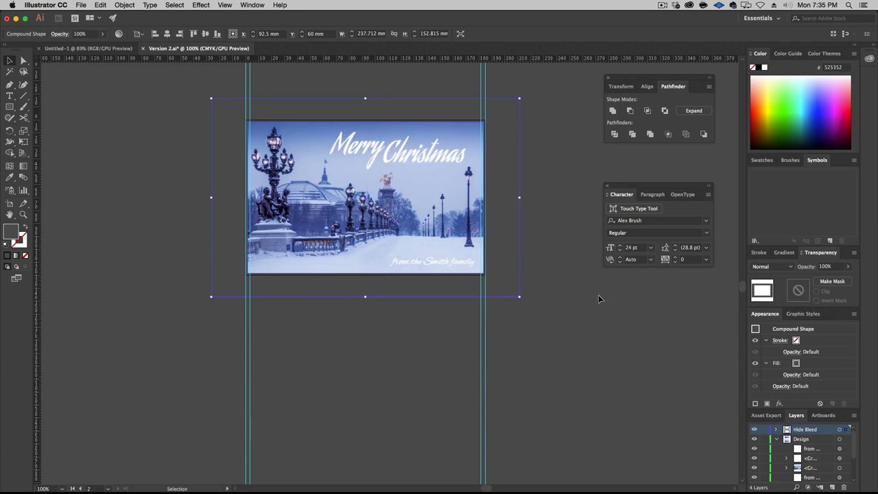
click(764, 430)
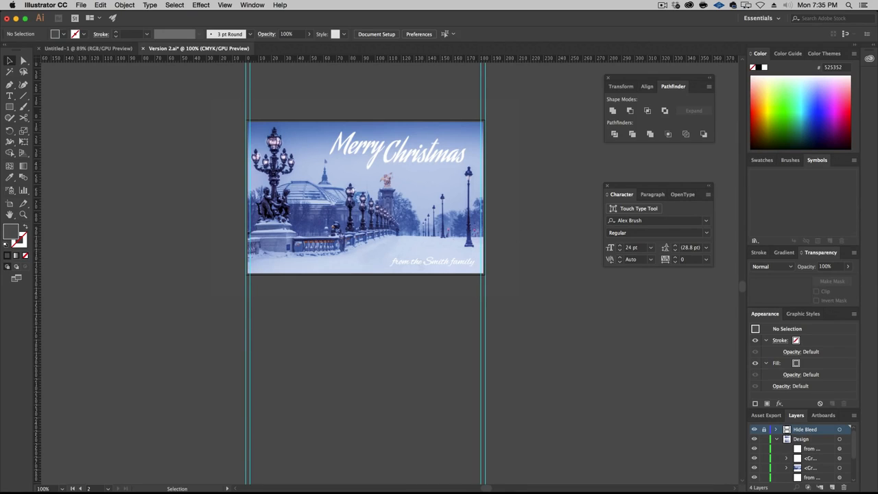
Step: Delete the snowy bridge background picture from the duplicate artboard
key(super+Tab)
click(249, 265)
click(369, 233)
key(BackSpace)
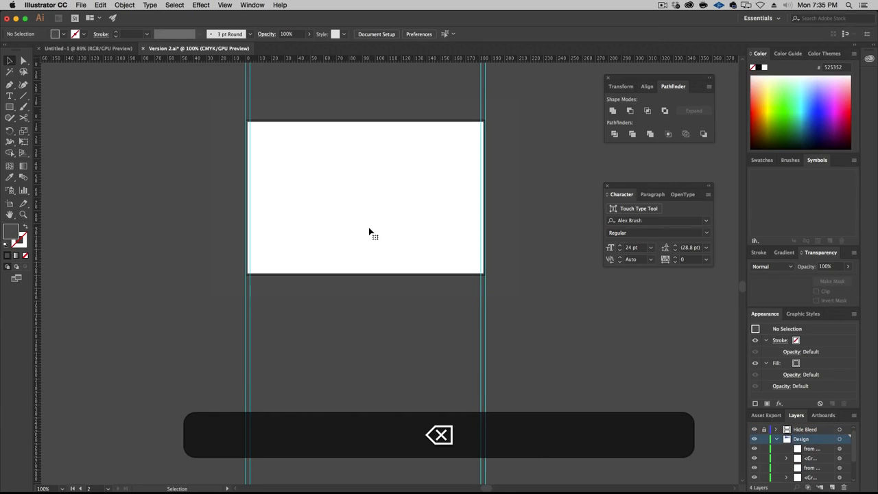
Step: Move the white family signature line and the "Merry Christmas" title off the duplicate artboard onto the empty canvas beside it
click(82, 4)
click(82, 4)
key(super+v)
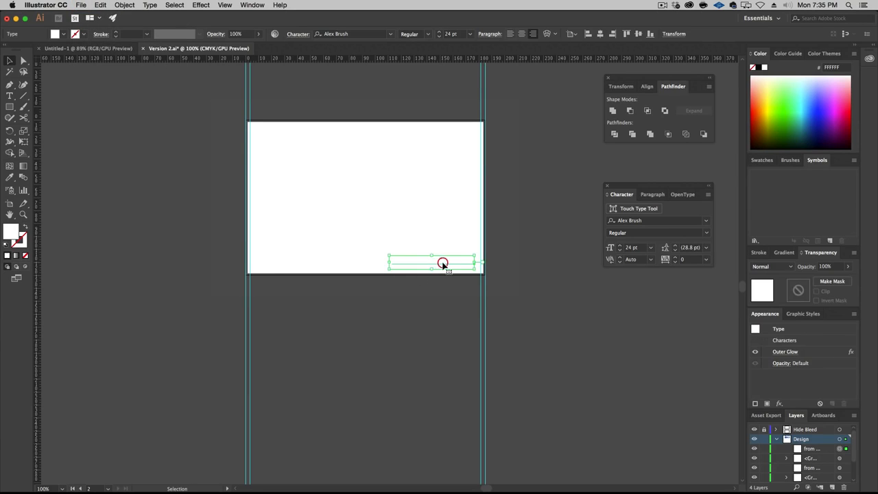
drag(446, 264, 542, 321)
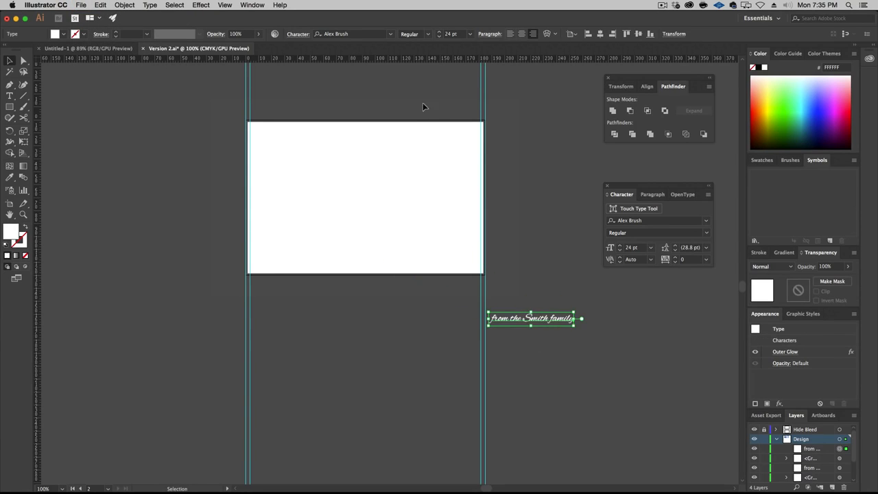
key(super+v)
drag(403, 157, 588, 160)
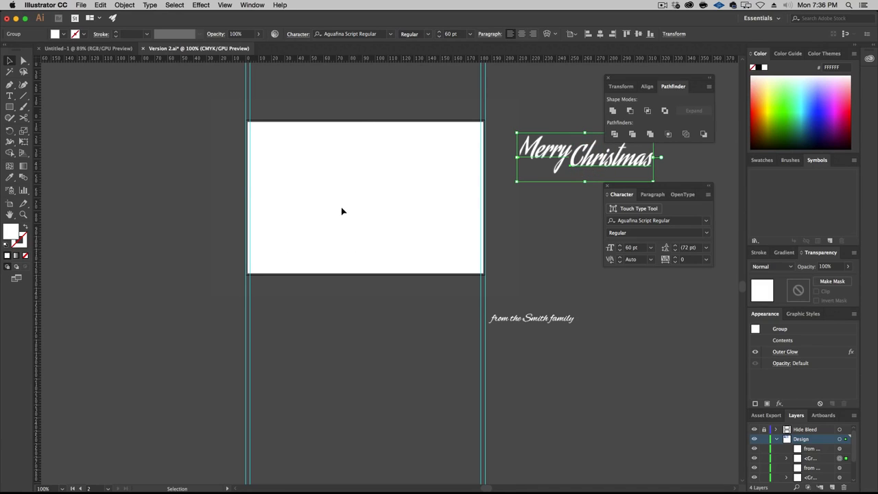
Step: Place Family.psd unlinked on the duplicate artboard and position the family photo in its lower middle area
click(82, 5)
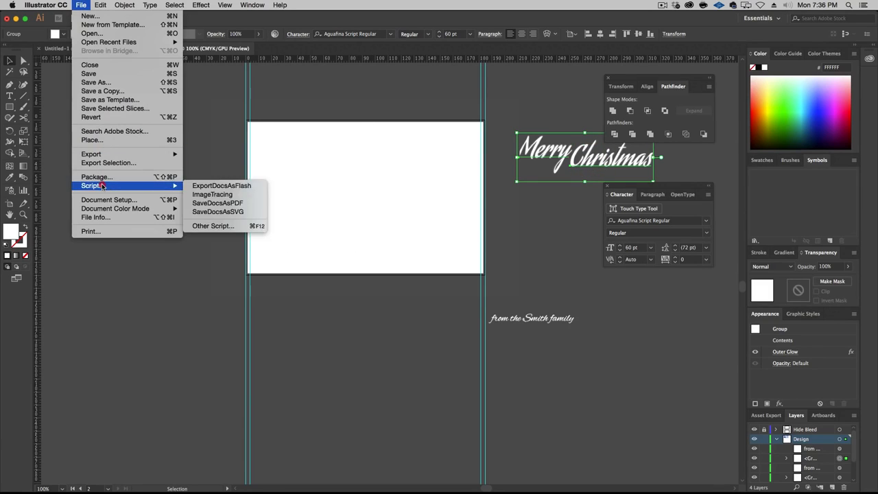
click(107, 148)
click(108, 139)
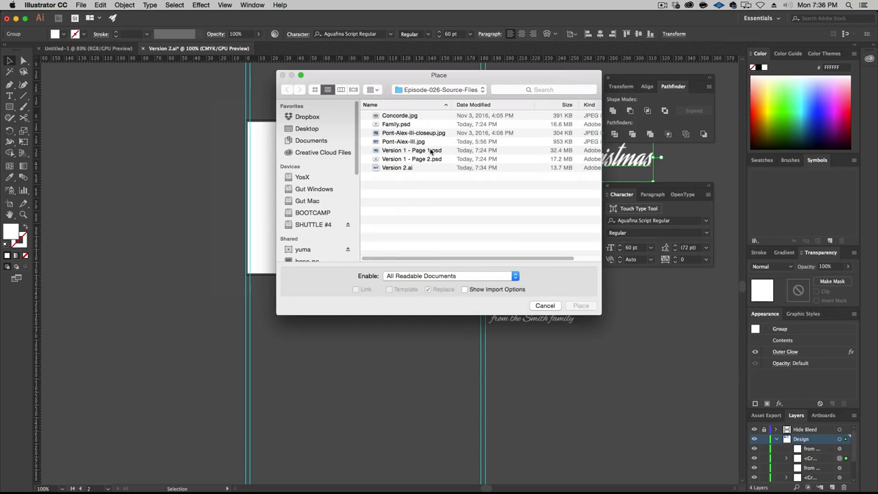
click(403, 125)
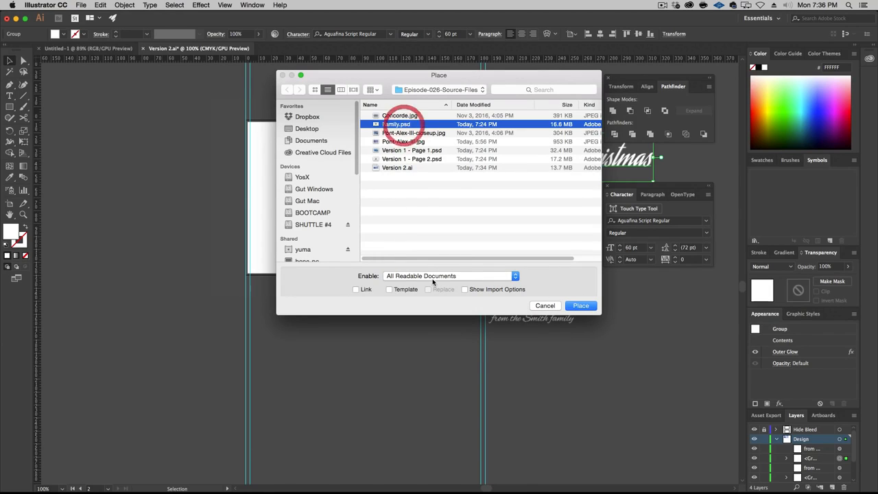
click(581, 305)
click(276, 133)
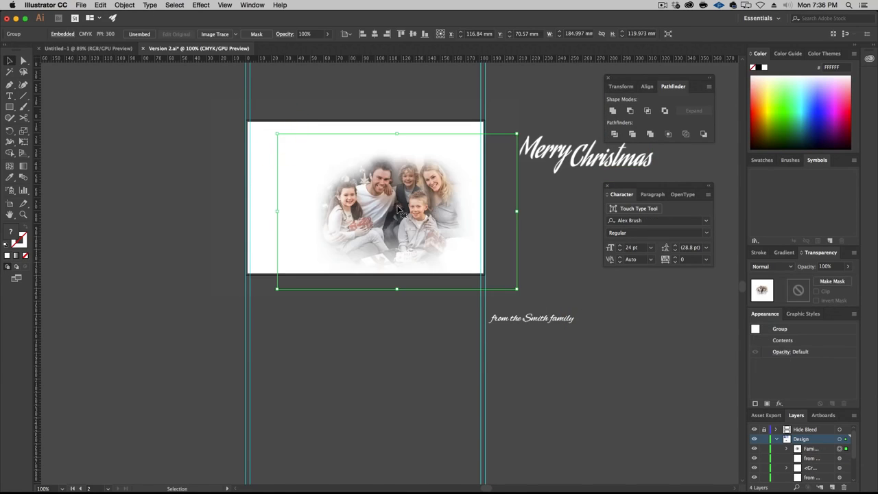
drag(400, 210, 388, 227)
click(213, 140)
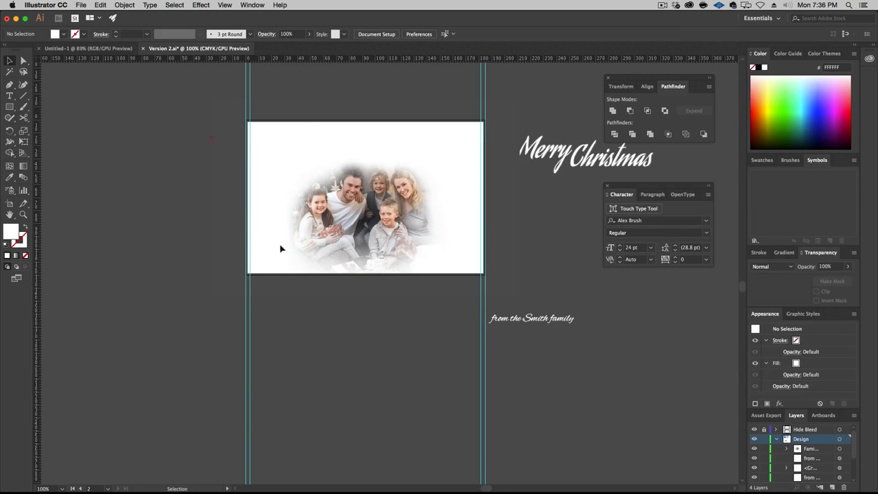
Step: Add a text area above the family photo reading "May the joy of Christmas warm your heart, fill your home and last a lifetime."
key(t)
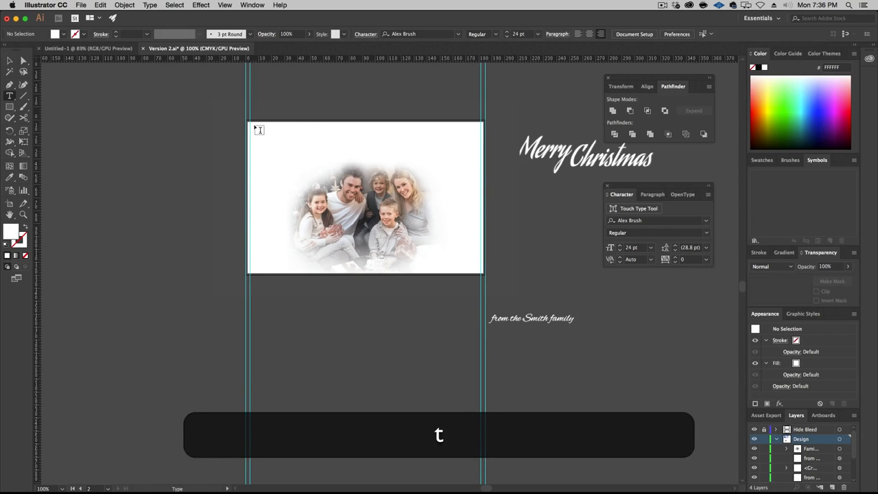
drag(253, 125, 478, 179)
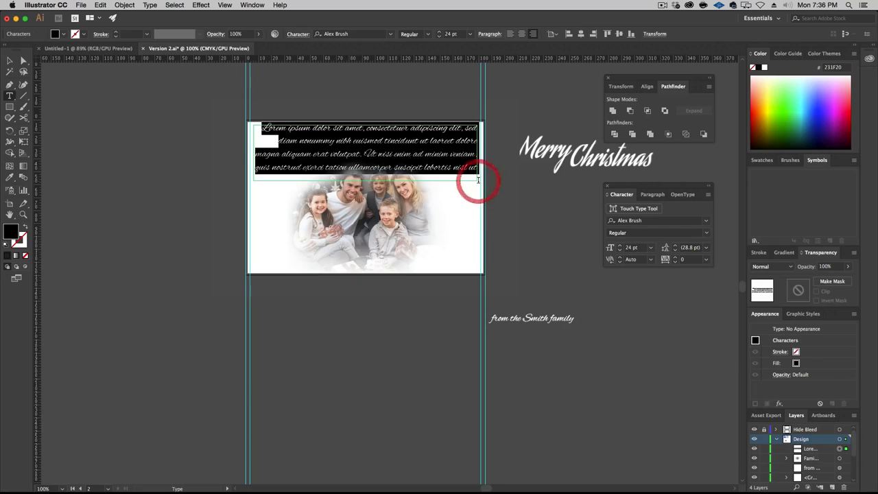
text(Ma)
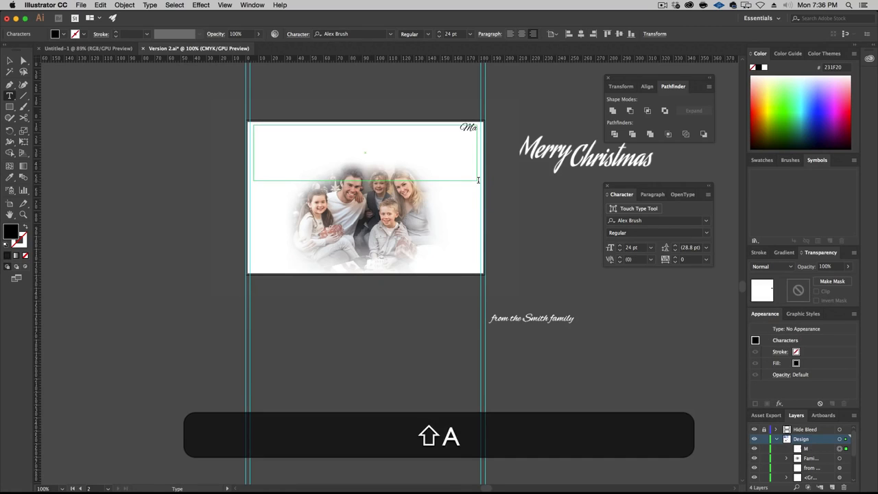
text(y the jo)
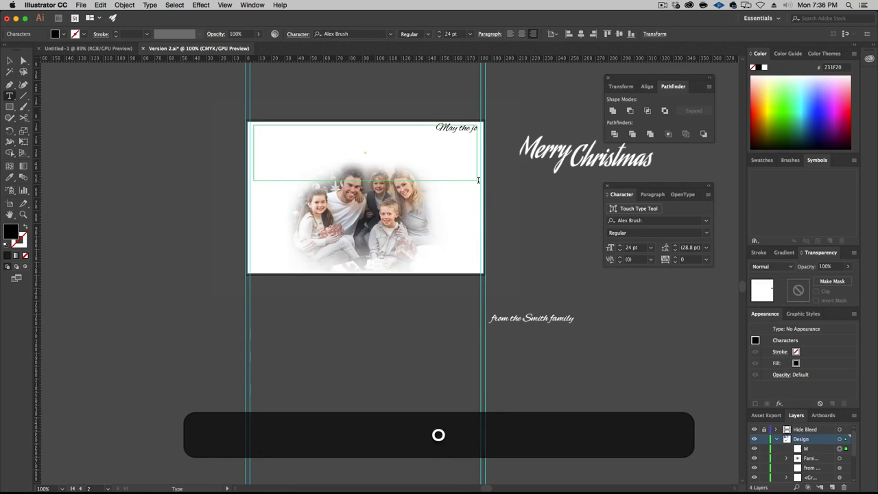
text(y of Chri)
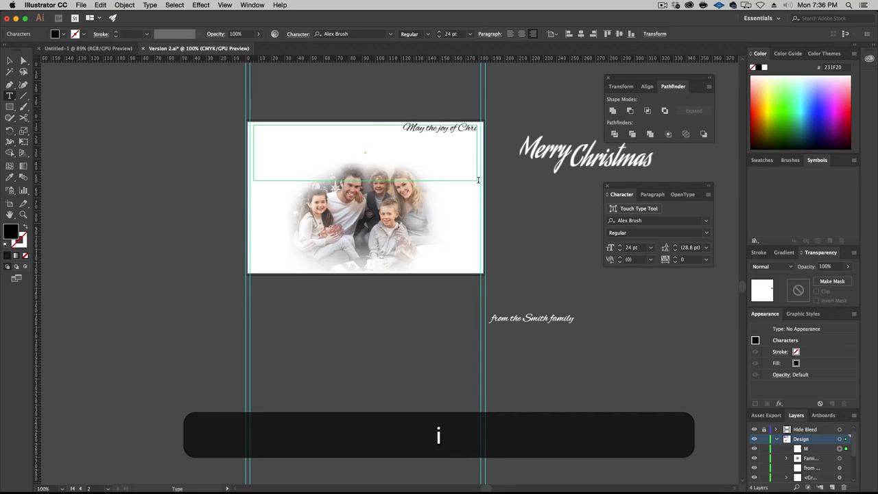
text(stmas warm)
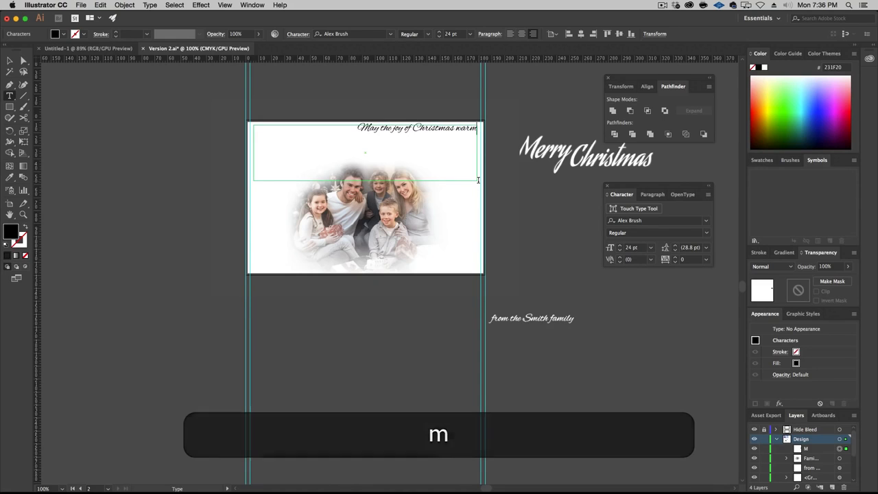
text( your heart)
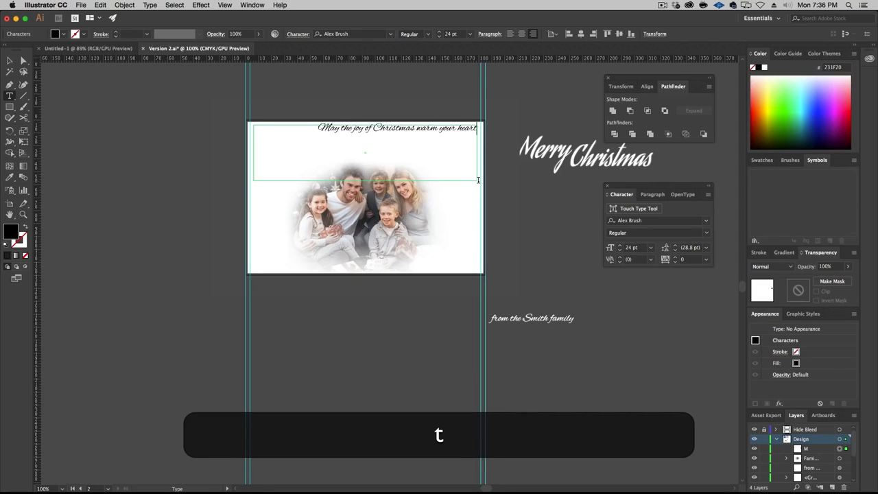
text(, fill)
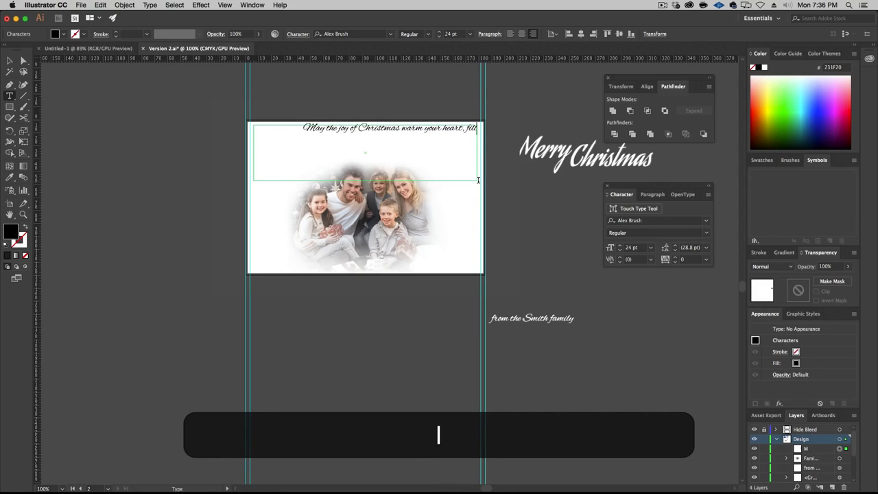
text( your home an)
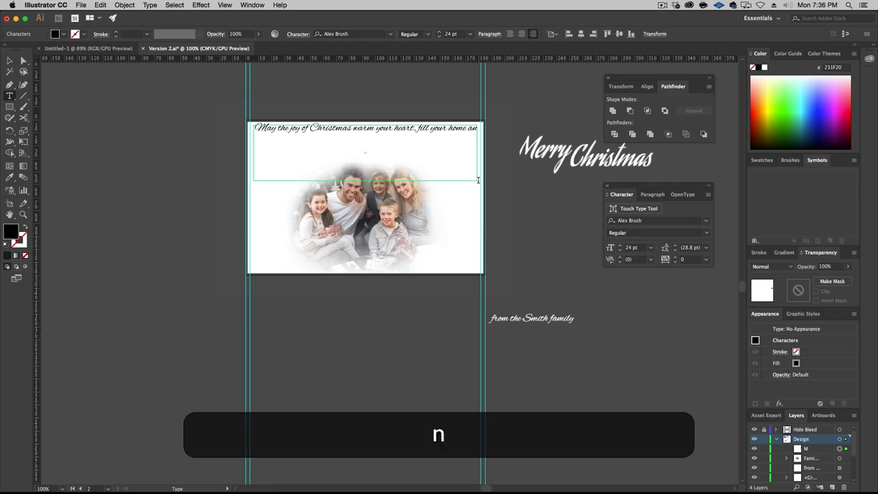
text(d last a lifeti)
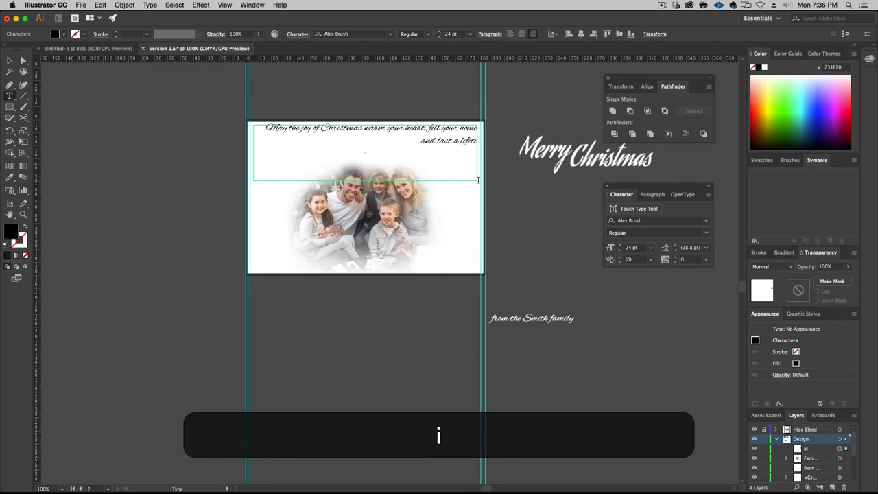
text(me.)
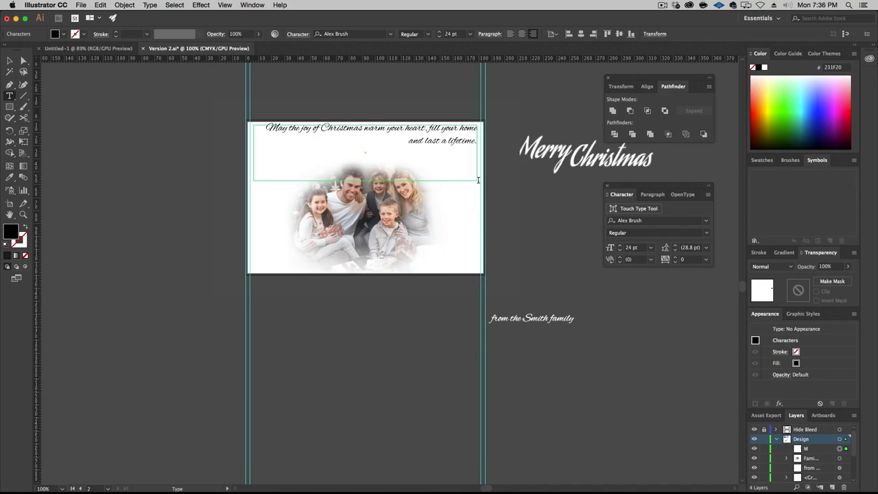
Step: Add a new line below the greeting listing the five family members' first names followed by the family surname
key(Return)
text(Mary)
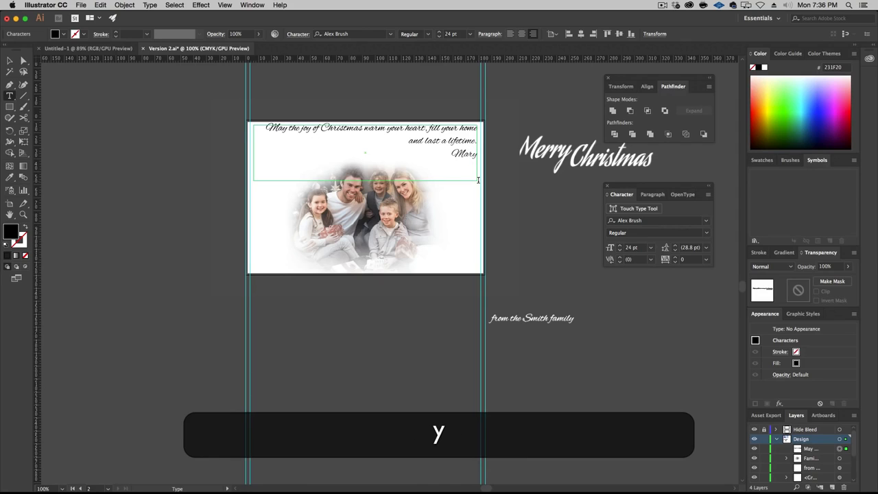
text(, John)
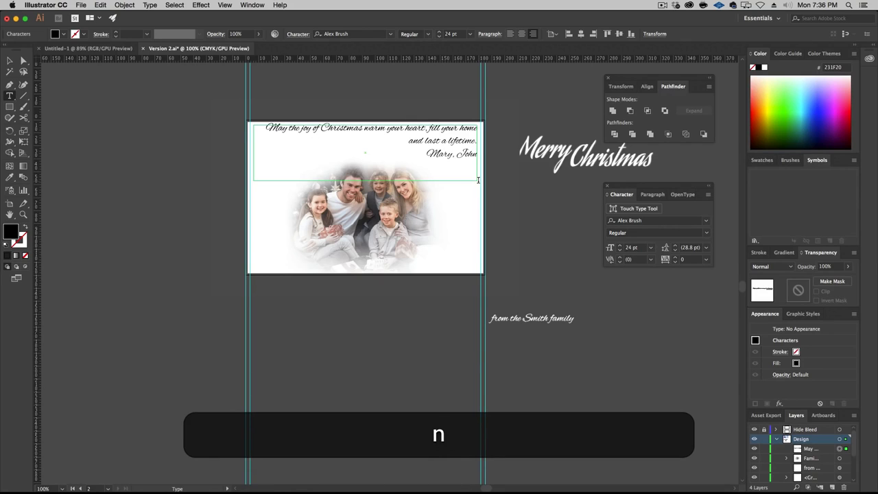
text(, Ben, Michael)
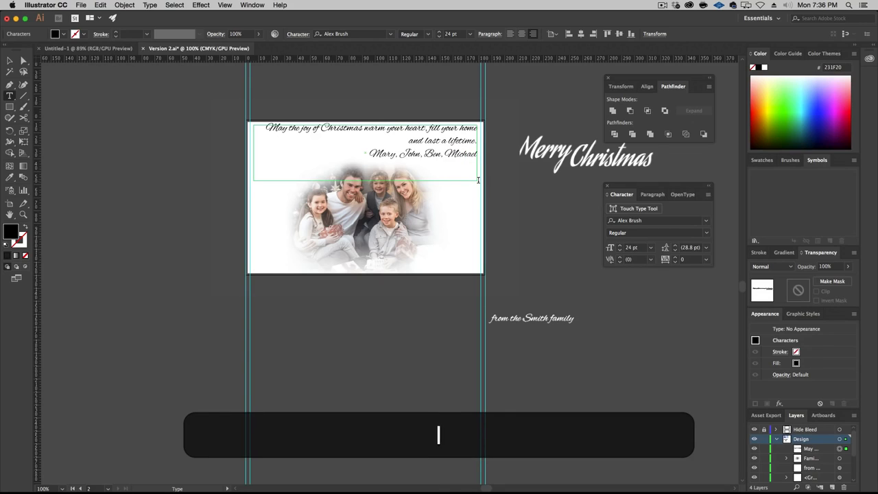
text( & Liz)
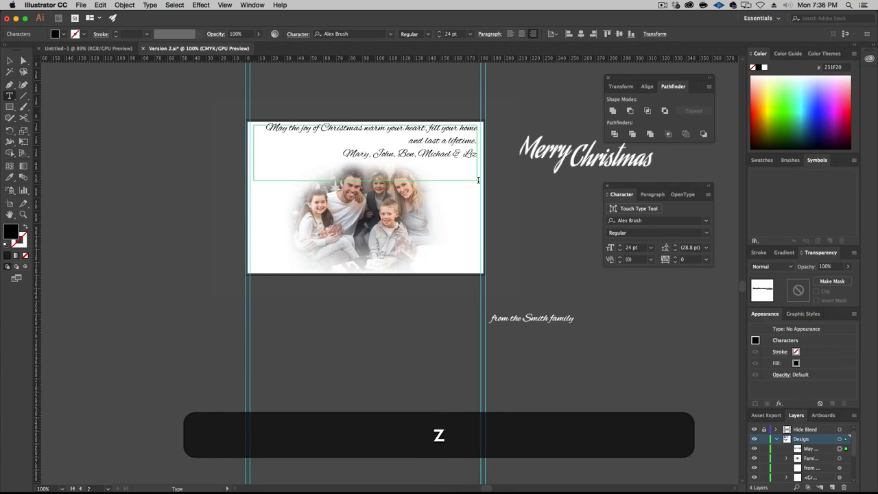
text( Smith)
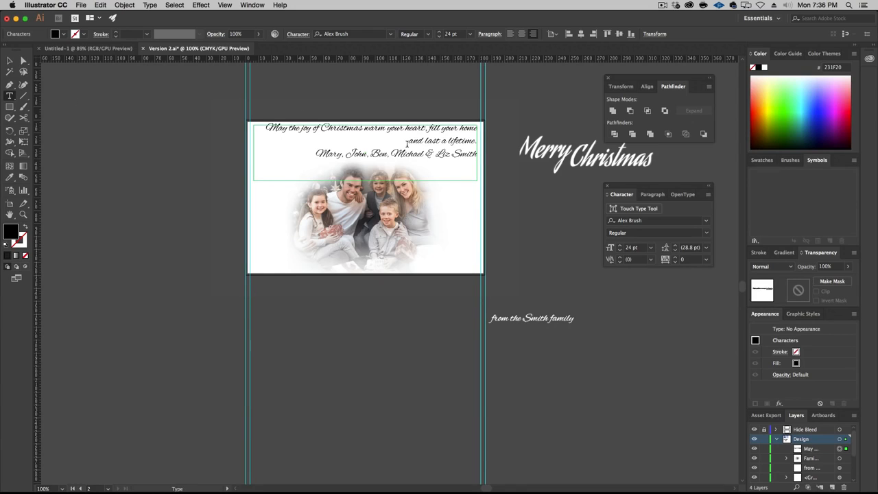
Step: Center-align all the text in the greeting text area
key(super+a)
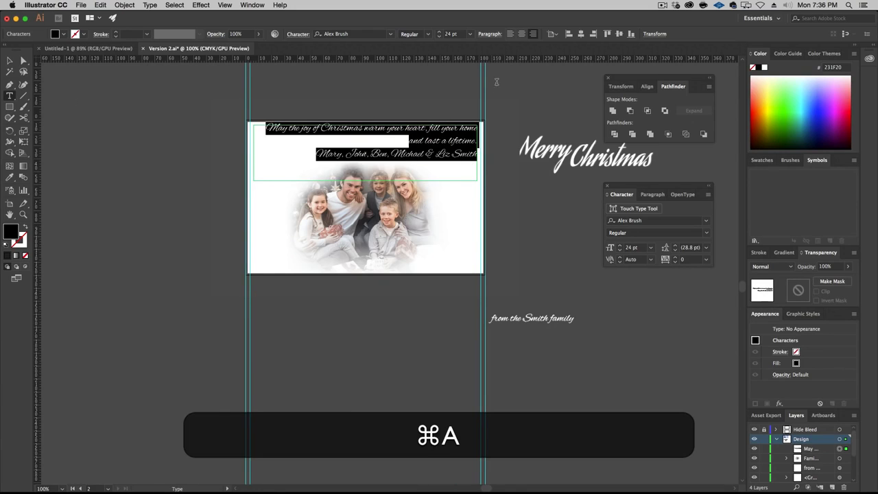
click(521, 33)
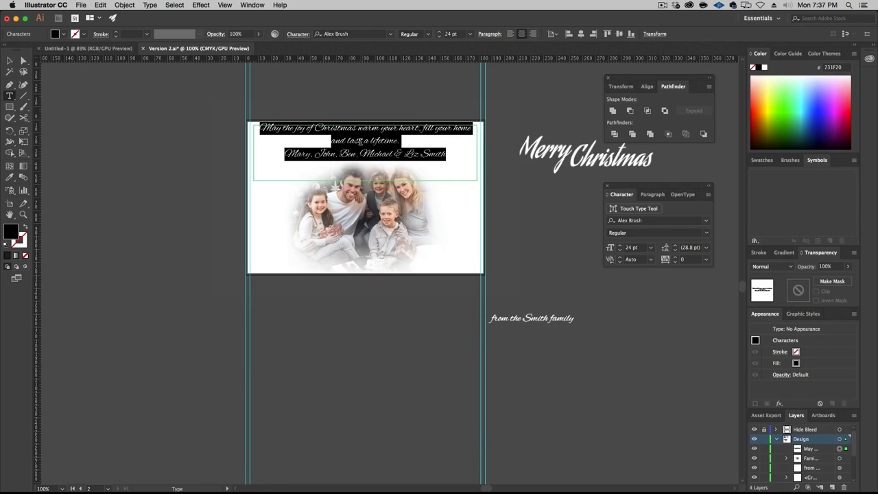
click(382, 140)
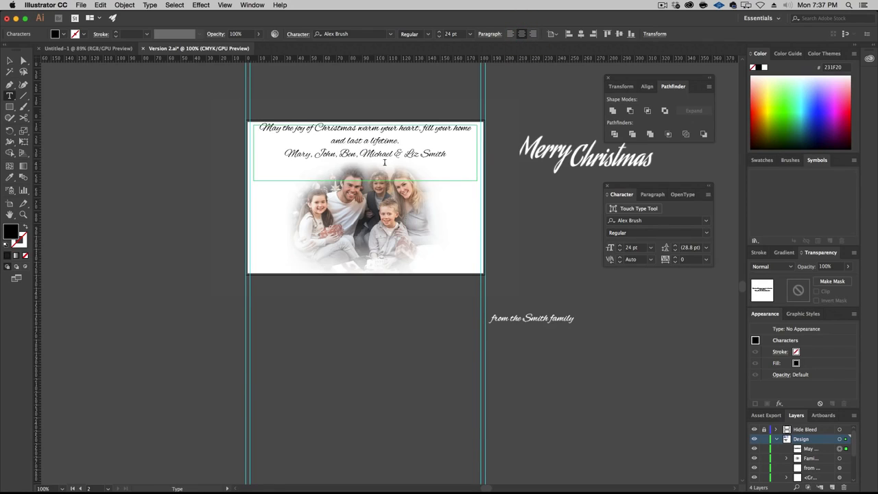
Step: Change the font of the family names line below the greeting to Times New Roman
triple_click(361, 128)
triple_click(368, 153)
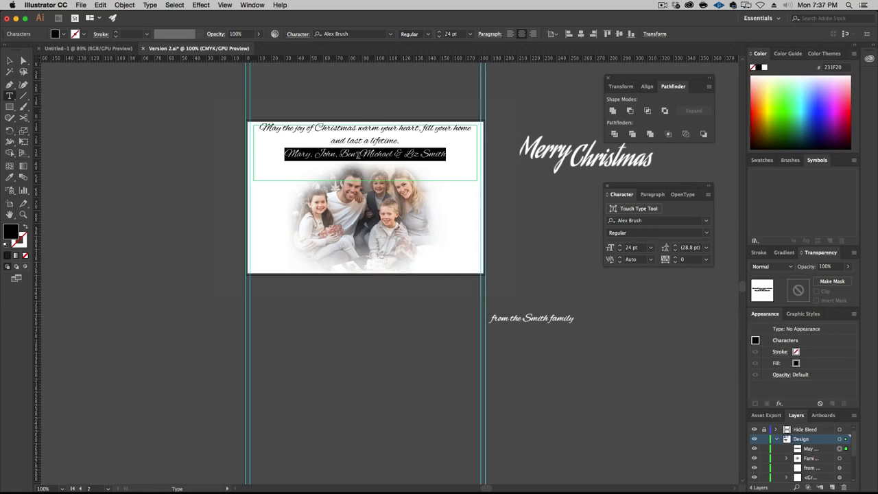
click(705, 221)
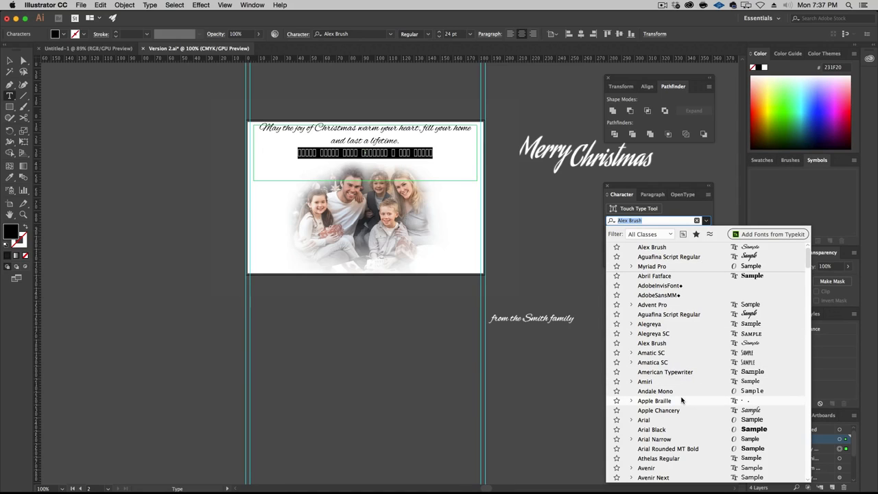
scroll(690, 439, down, 2)
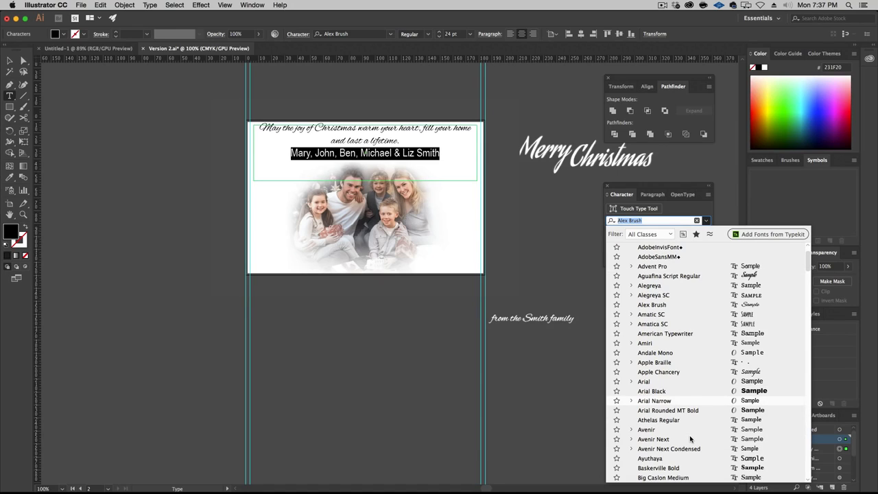
scroll(690, 439, down, 6)
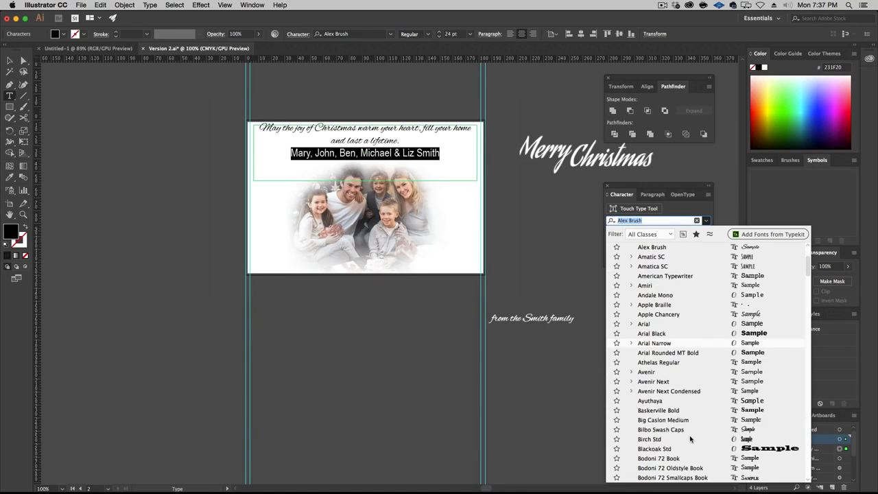
scroll(690, 440, down, 2)
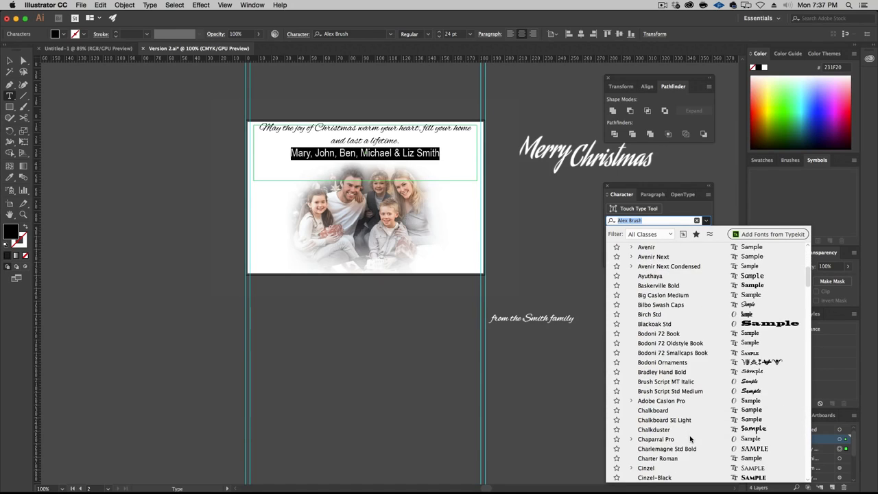
scroll(690, 439, down, 4)
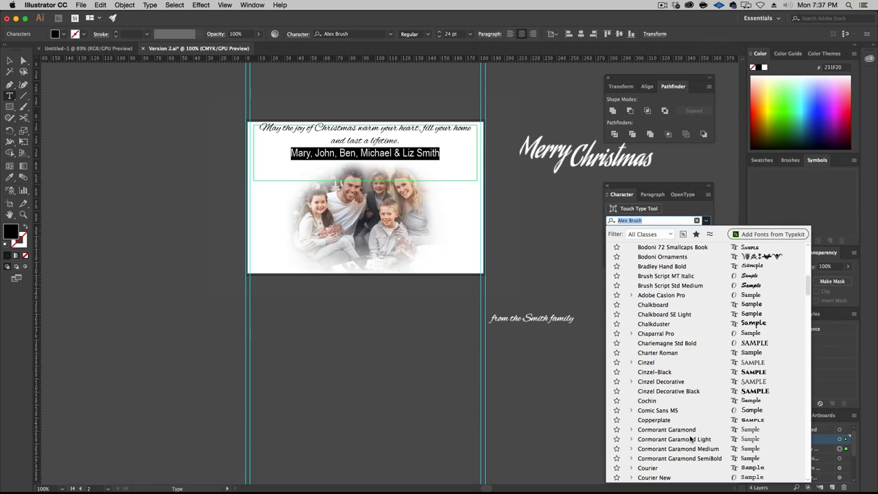
scroll(691, 436, down, 10)
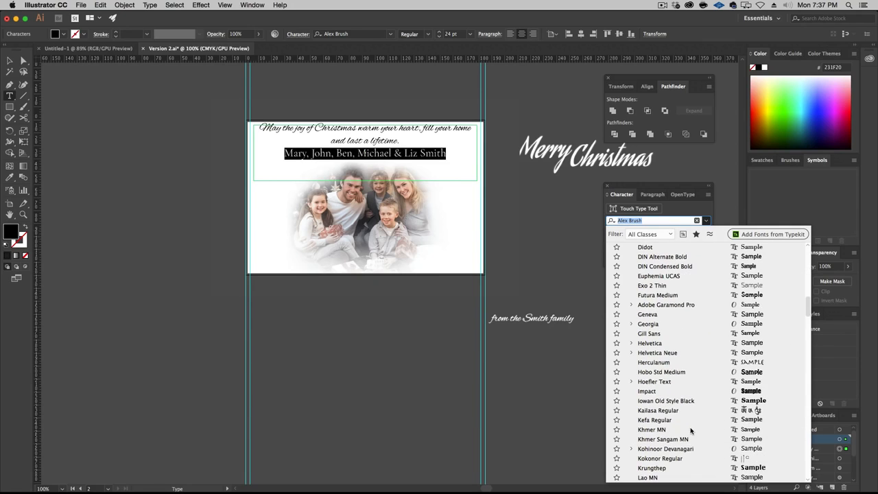
scroll(691, 431, down, 20)
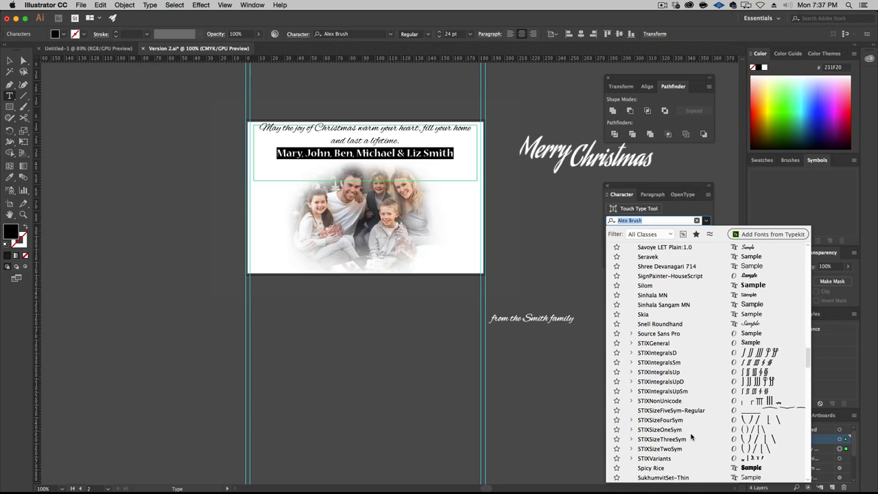
scroll(692, 436, up, 15)
scroll(692, 436, down, 12)
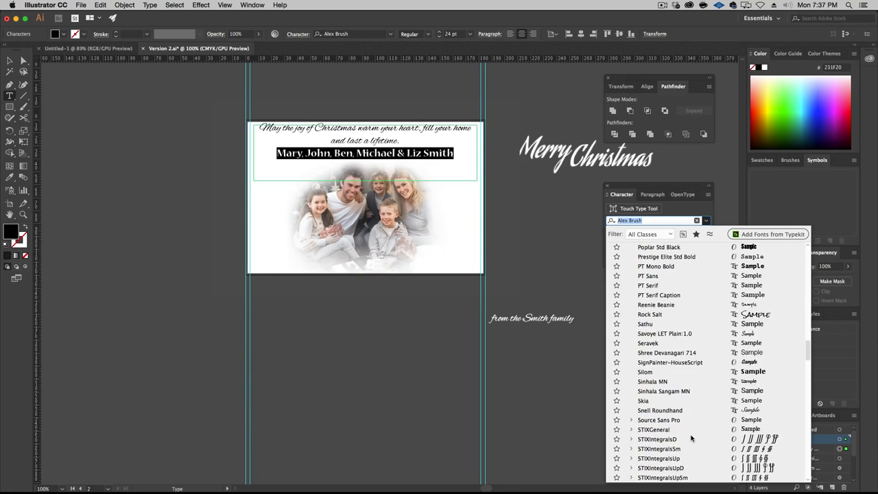
scroll(692, 437, down, 10)
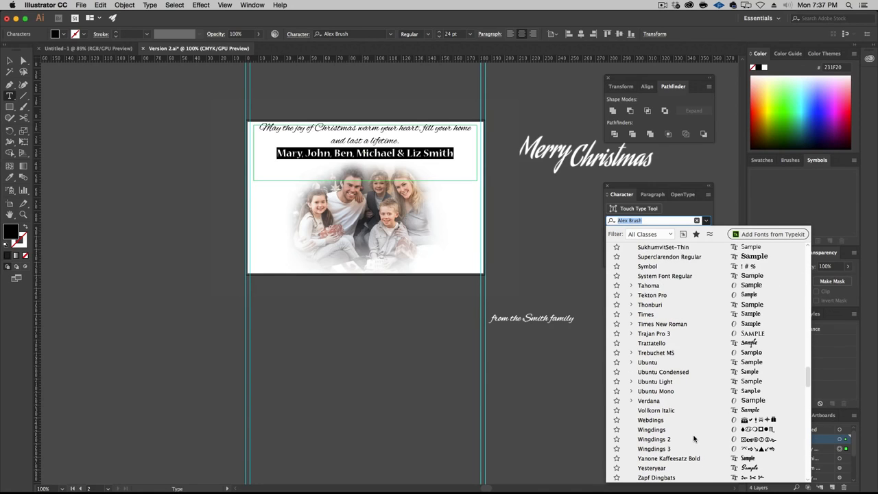
click(699, 324)
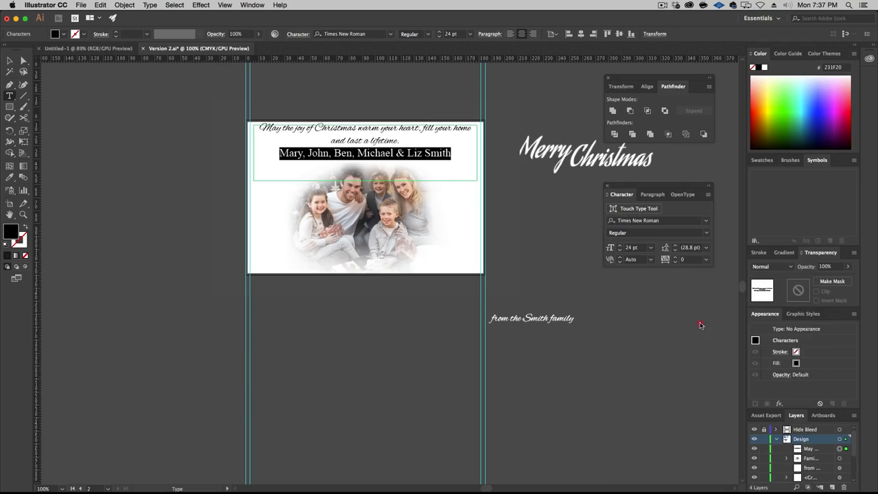
Step: Set the family names line to Bold Italic at 12 pt
click(704, 233)
click(666, 275)
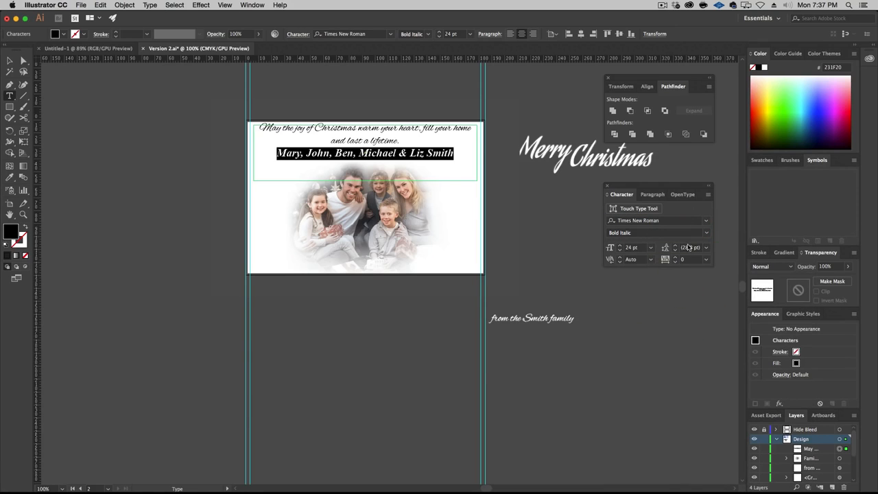
click(651, 247)
click(663, 330)
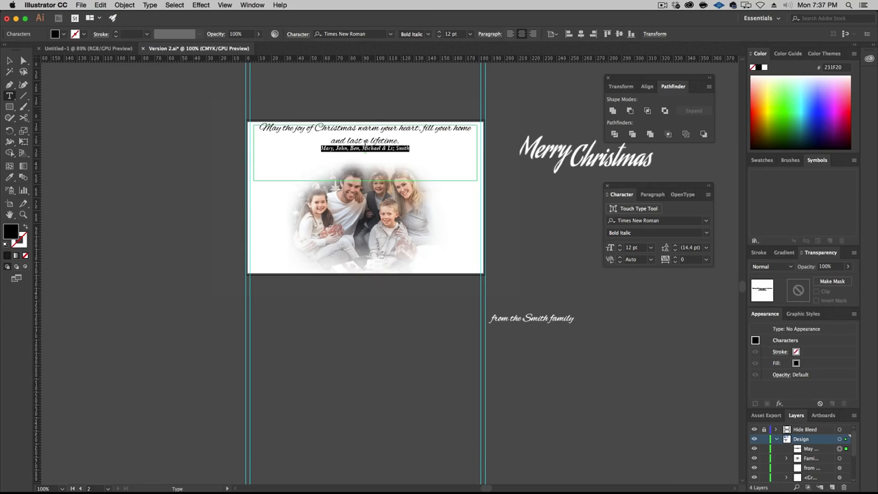
Step: Recolor the whole greeting and names text with the blue sampled from the sky of the first artboard's picture using the Eyedropper
key(super+a)
scroll(365, 140, up, 5)
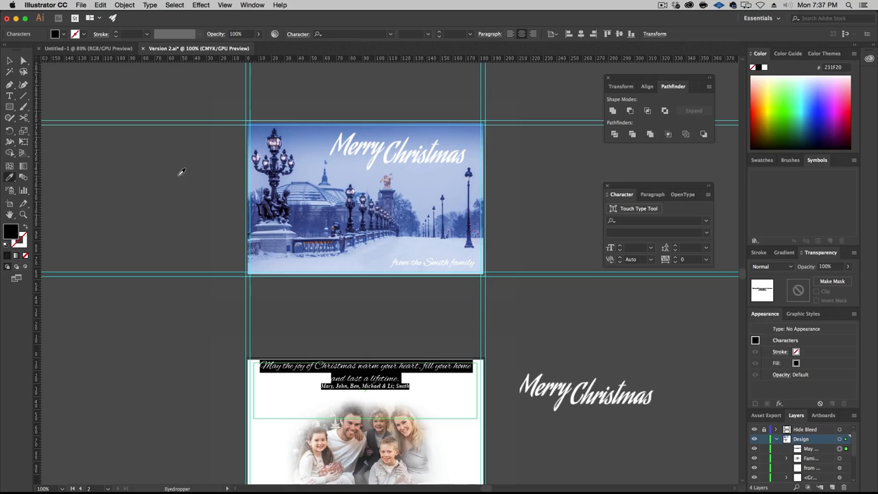
click(315, 135)
click(10, 60)
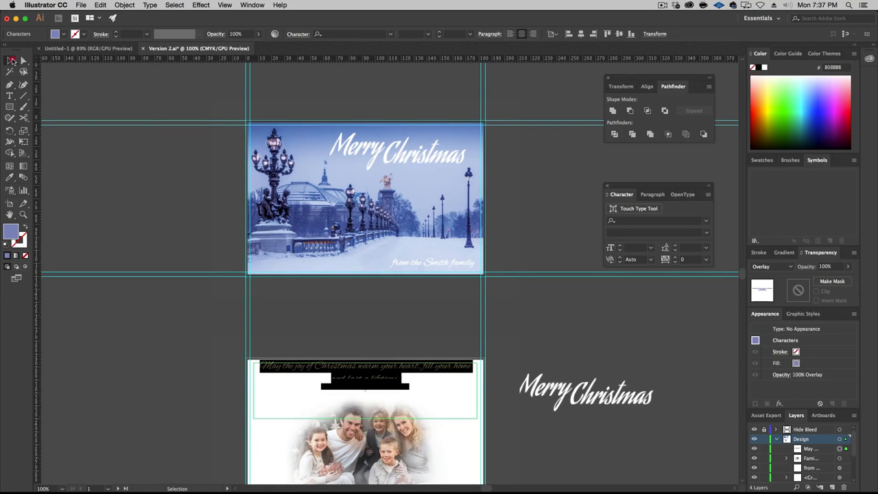
Step: Move the greeting and names text block to the upper part of the second artboard, above the family's faces
click(383, 370)
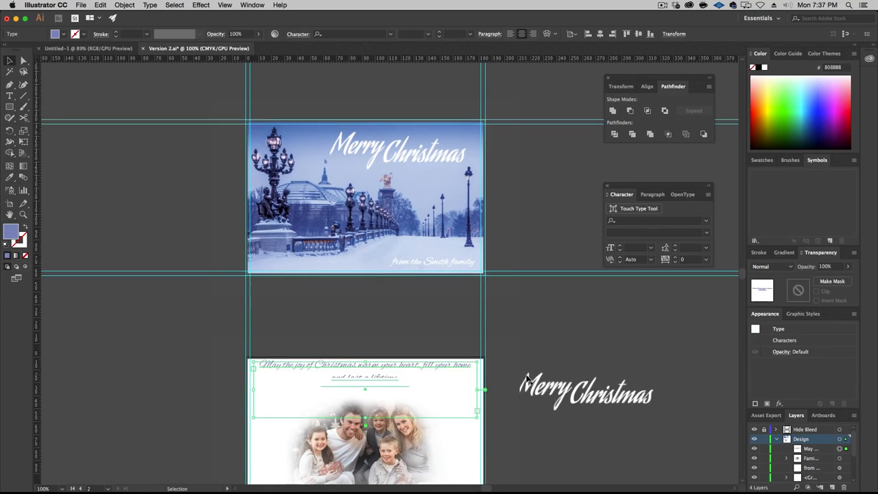
scroll(381, 350, down, 3)
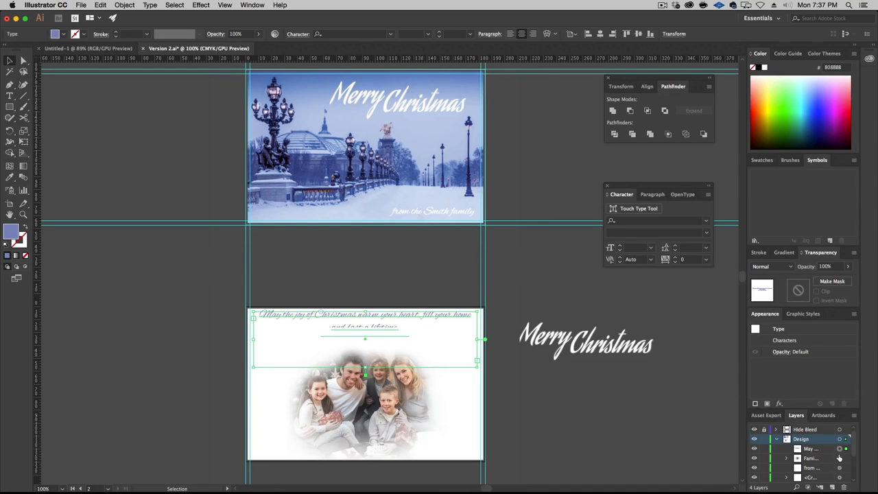
drag(374, 319, 387, 332)
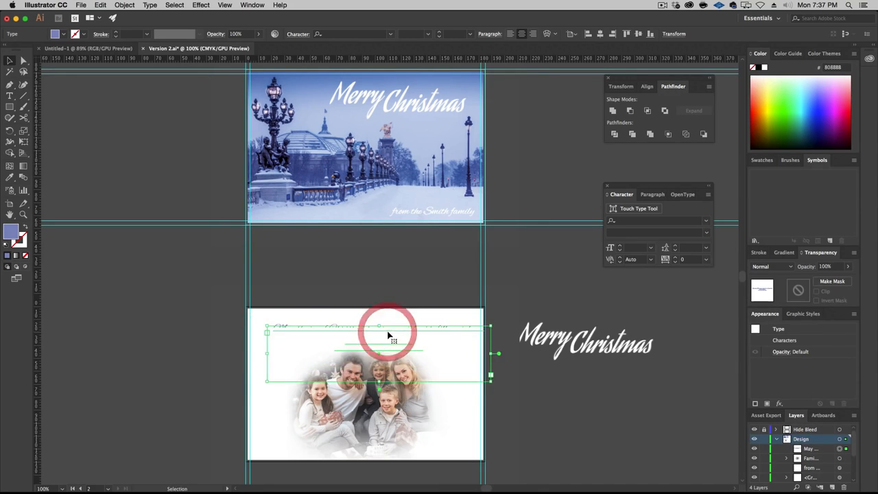
click(397, 389)
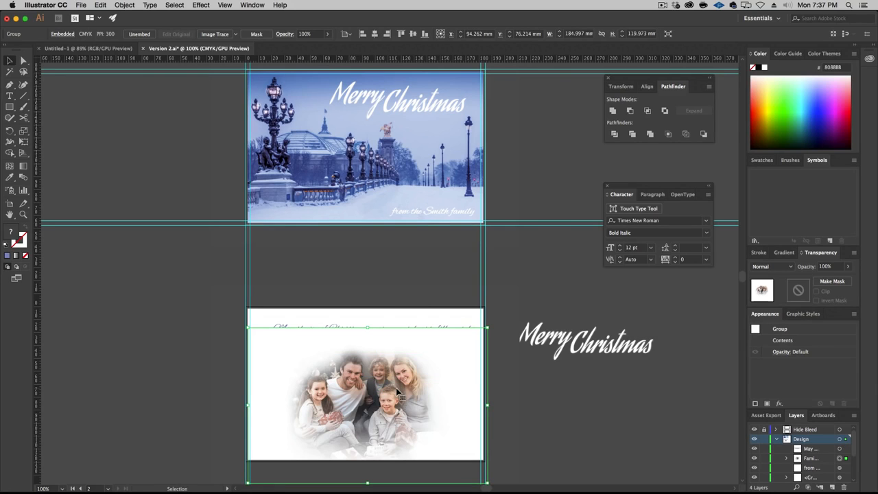
click(394, 325)
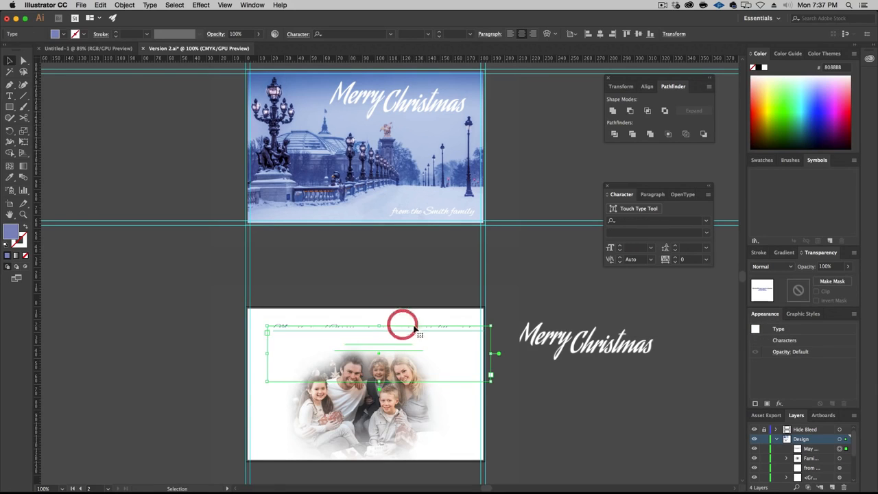
drag(414, 329, 414, 308)
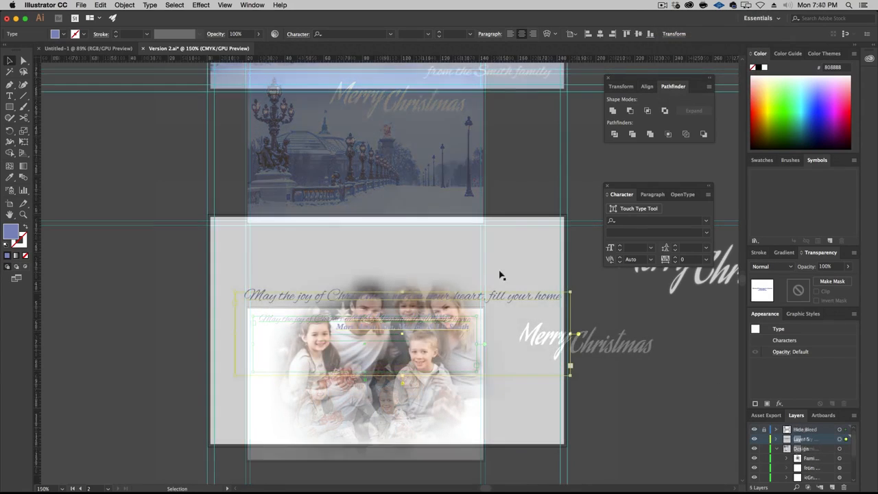
drag(412, 302, 405, 245)
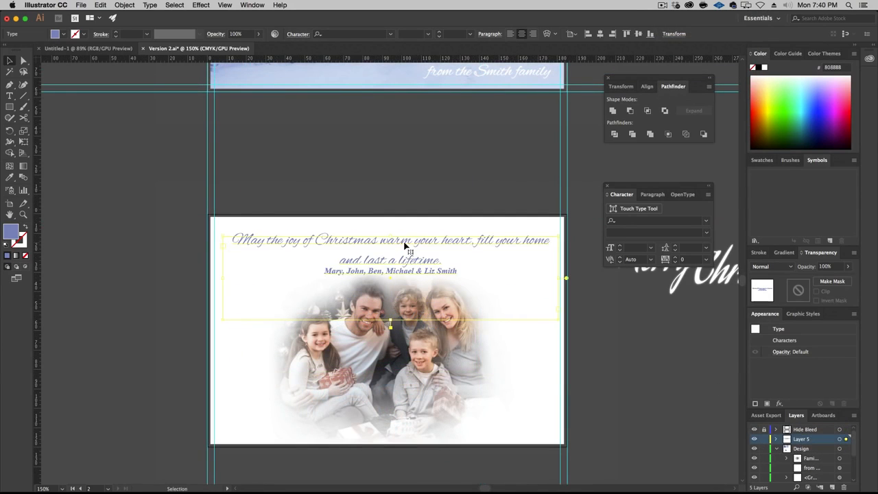
Step: Set the blending mode of all the text in the greeting text area to Normal
scroll(355, 180, up, 5)
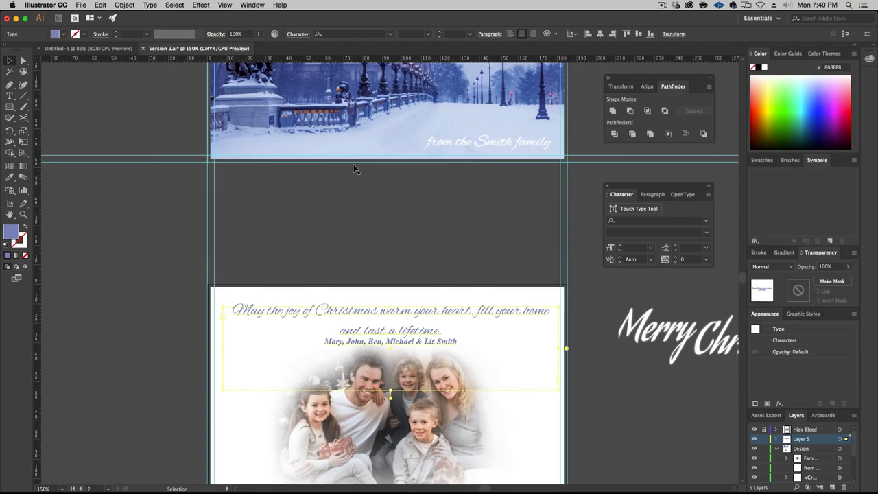
scroll(290, 230, down, 1)
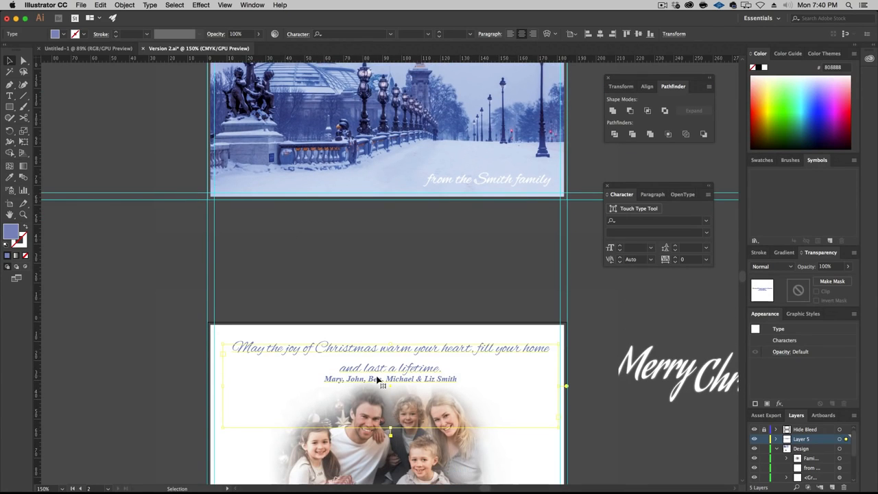
triple_click(378, 351)
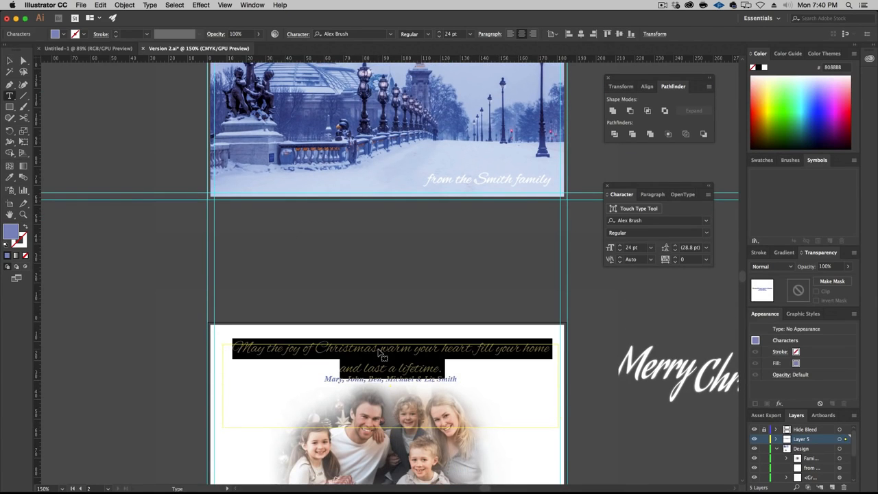
key(super+a)
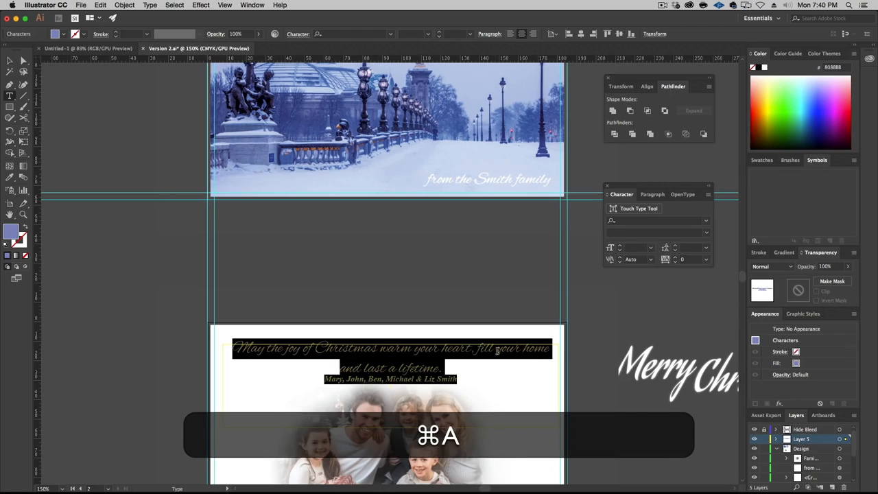
click(784, 268)
click(782, 277)
click(9, 60)
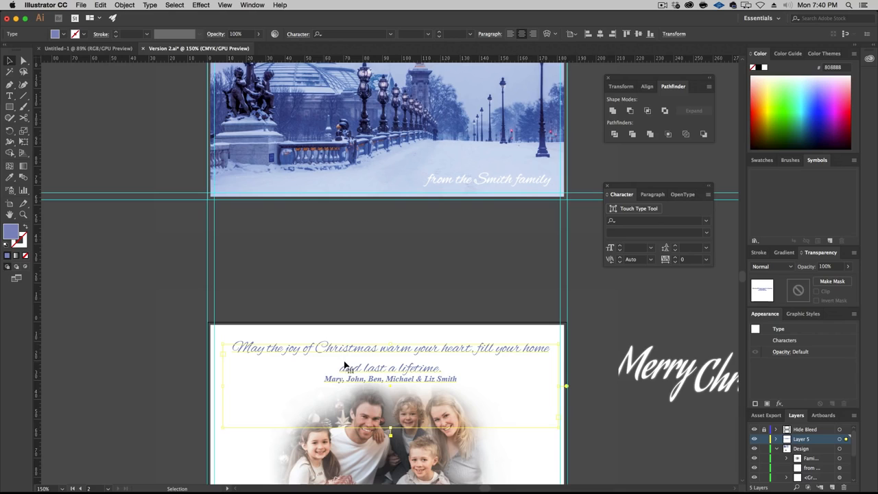
Step: Change the fill of all the greeting and names text on the second artboard to the darker blue #4E5D93
scroll(415, 359, down, 3)
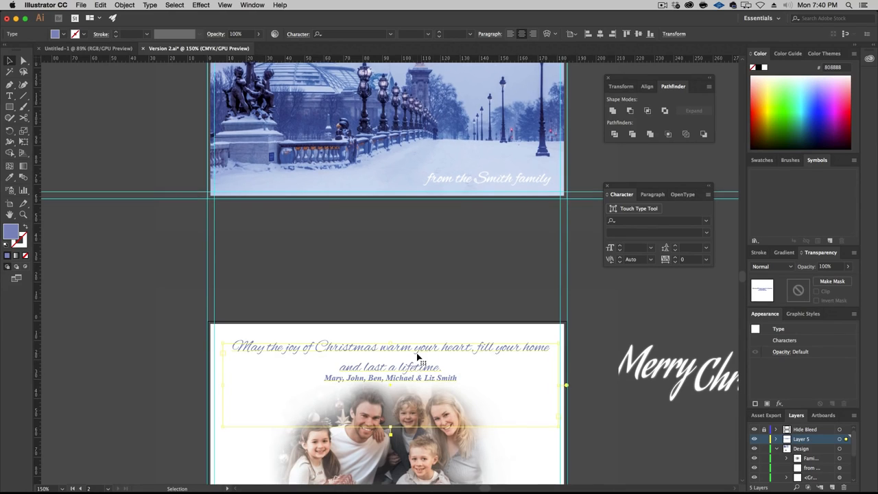
scroll(416, 352, down, 5)
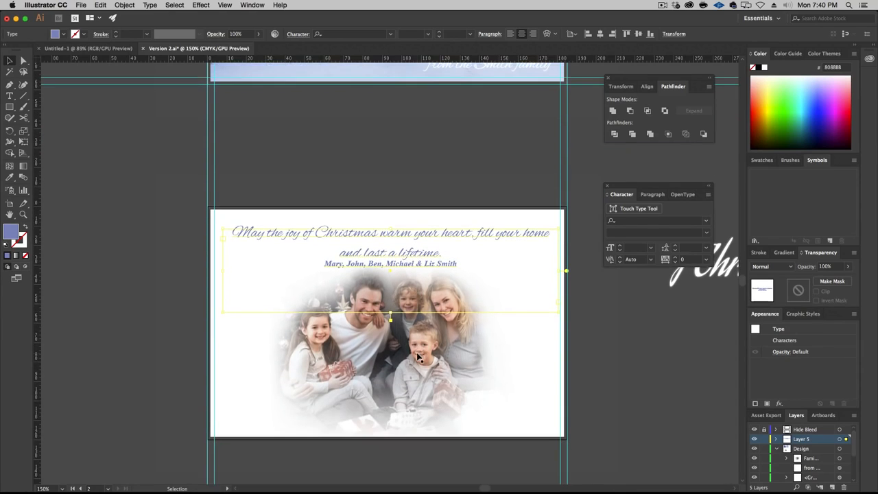
triple_click(401, 255)
key(super+a)
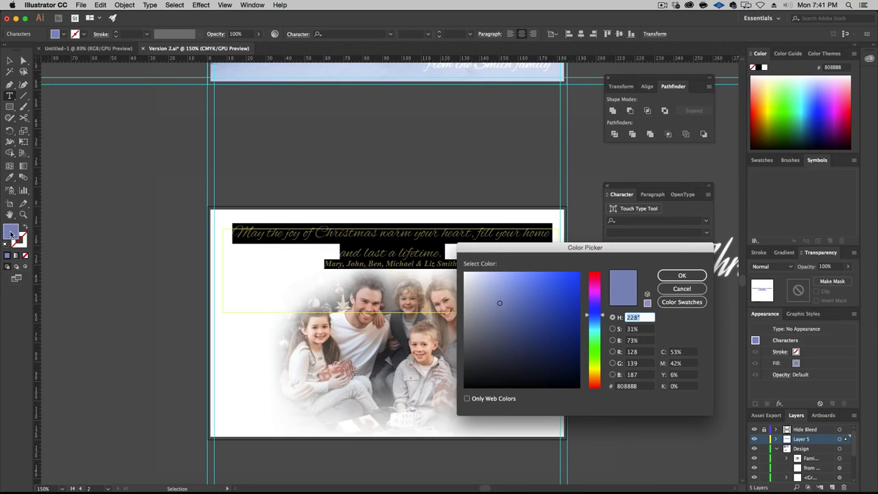
double_click(11, 233)
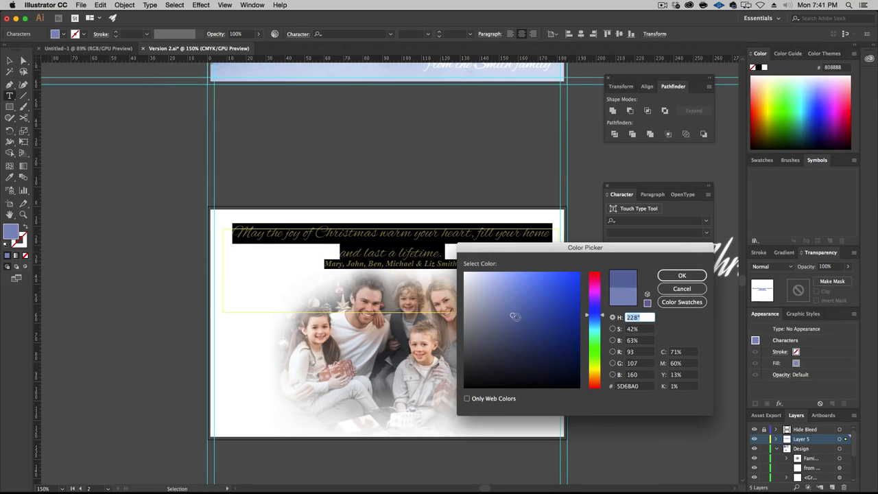
click(682, 289)
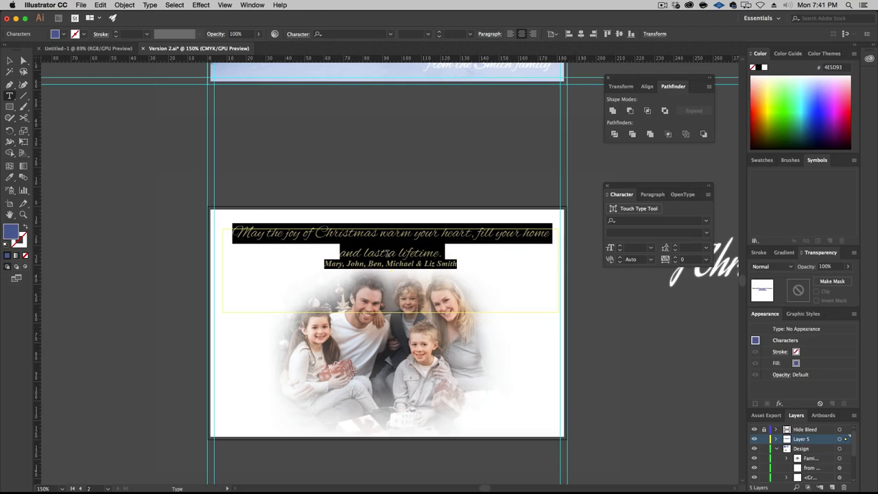
Step: Break the greeting line after "heart," so that "fill your home" starts the second line
click(396, 291)
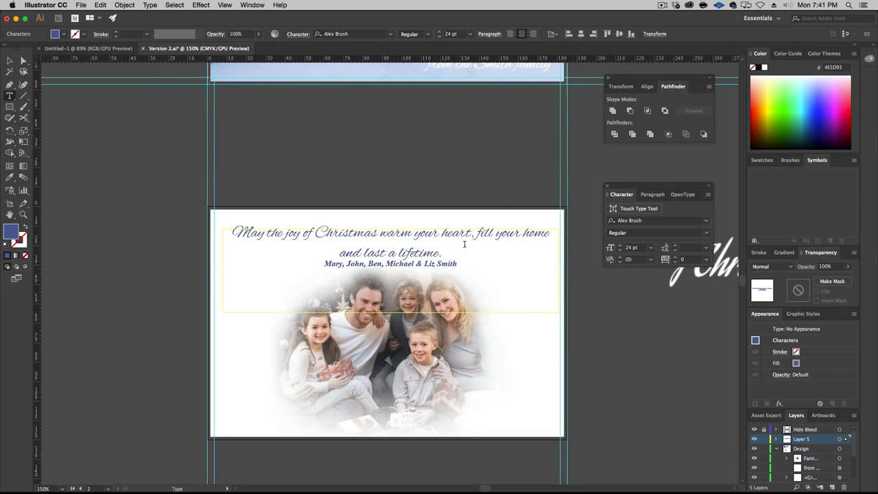
key(Right)
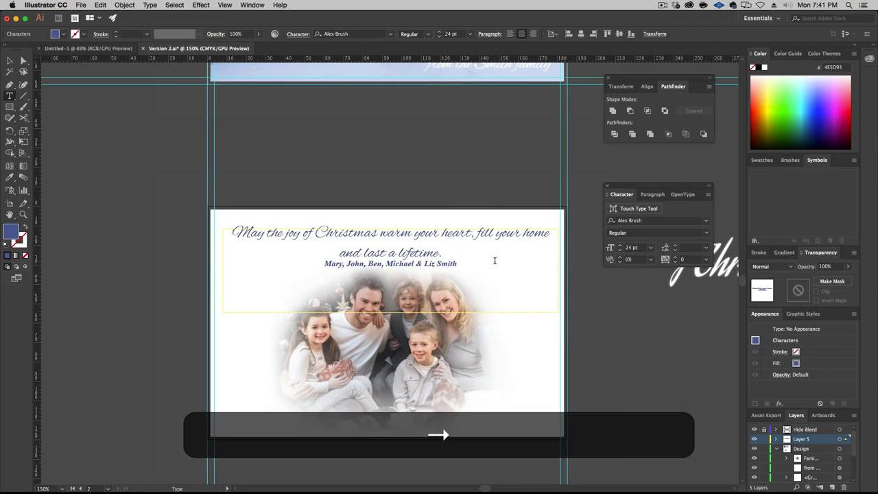
key(shift+Return)
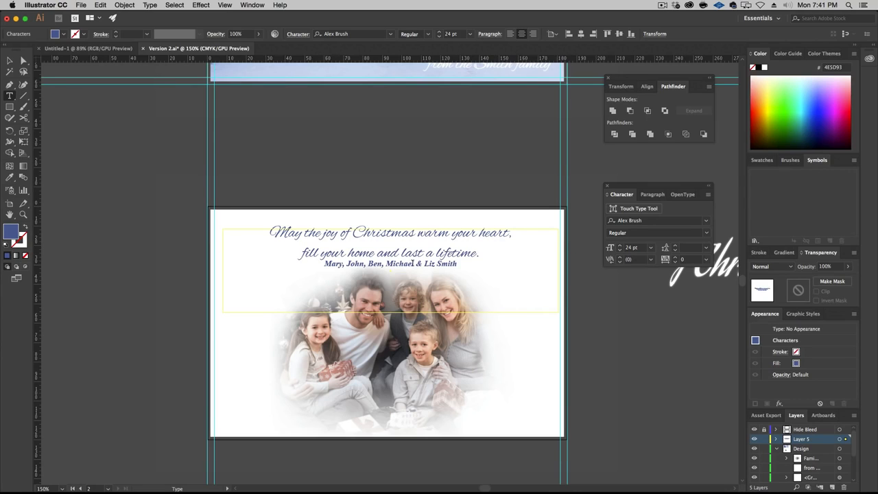
Step: Set the leading of the family names line to 23 pt
key(super+a)
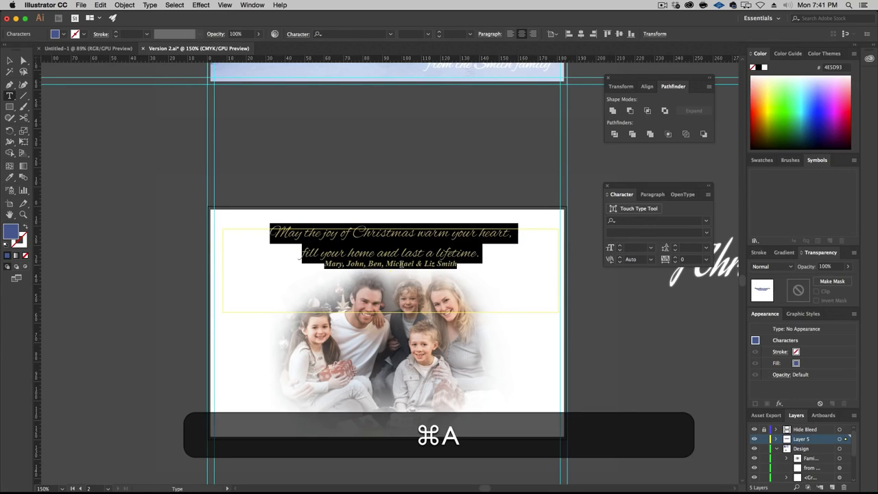
click(705, 245)
click(451, 272)
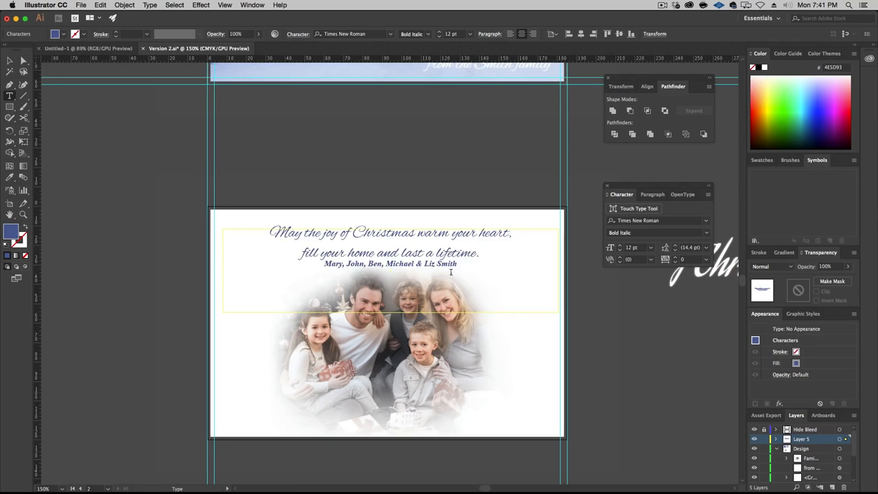
triple_click(441, 265)
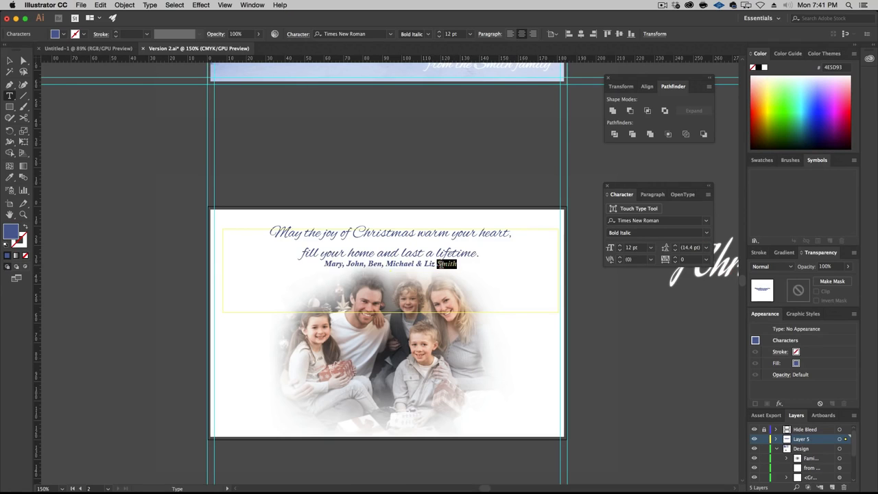
click(678, 246)
click(677, 246)
click(677, 246)
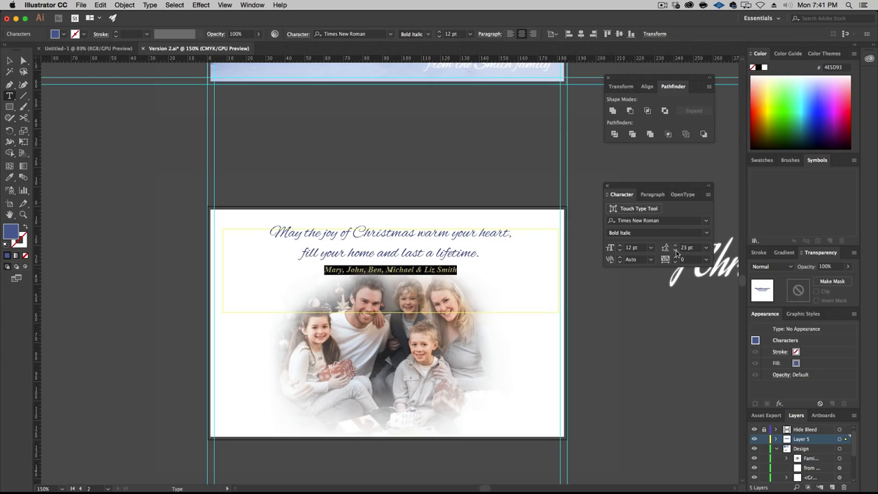
Step: Enlarge both lines of the Christmas greeting to a font size of 28 pt
triple_click(448, 234)
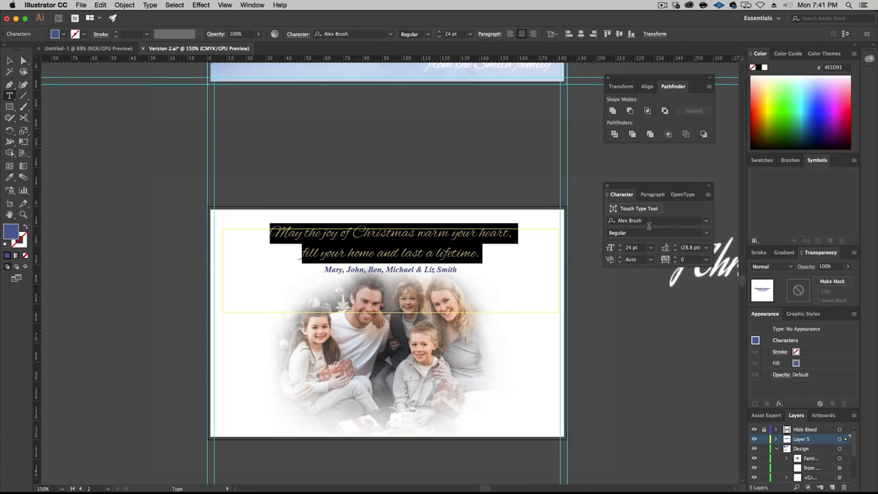
click(620, 246)
click(620, 246)
click(620, 246)
click(620, 245)
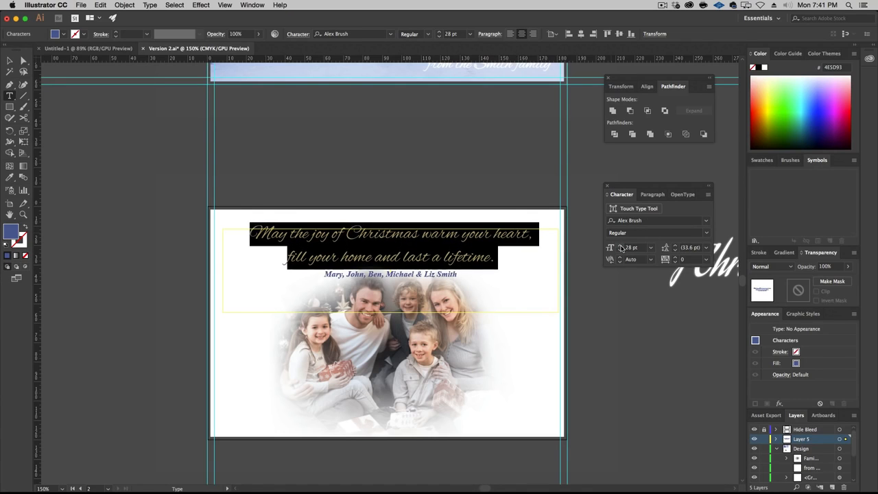
Step: Center the greeting and names text block horizontally on the second artboard, using Align to Artboard
click(10, 61)
click(68, 217)
click(371, 259)
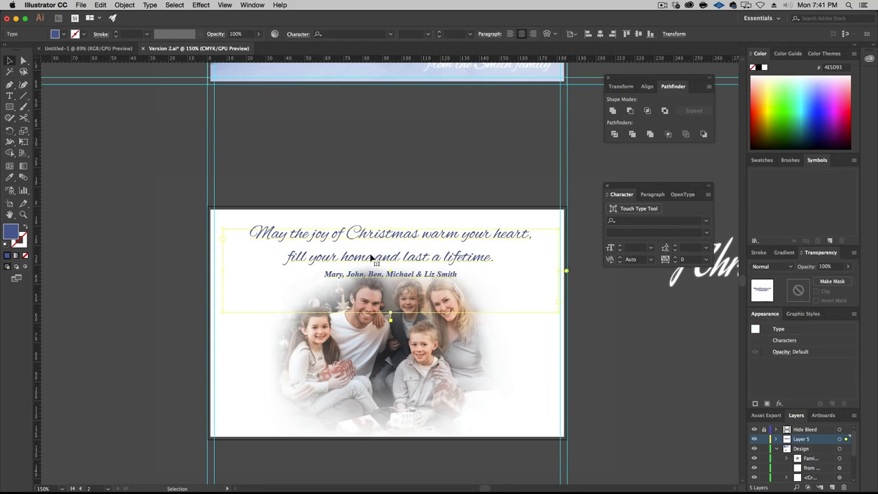
click(601, 34)
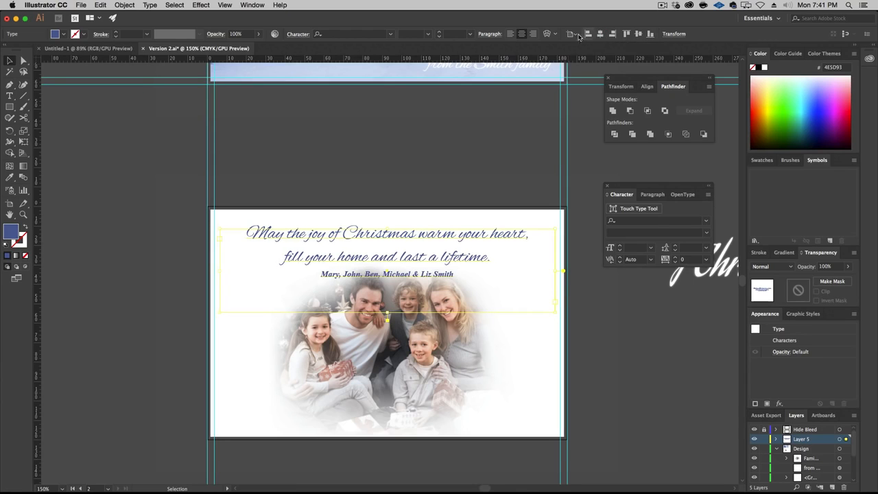
click(574, 36)
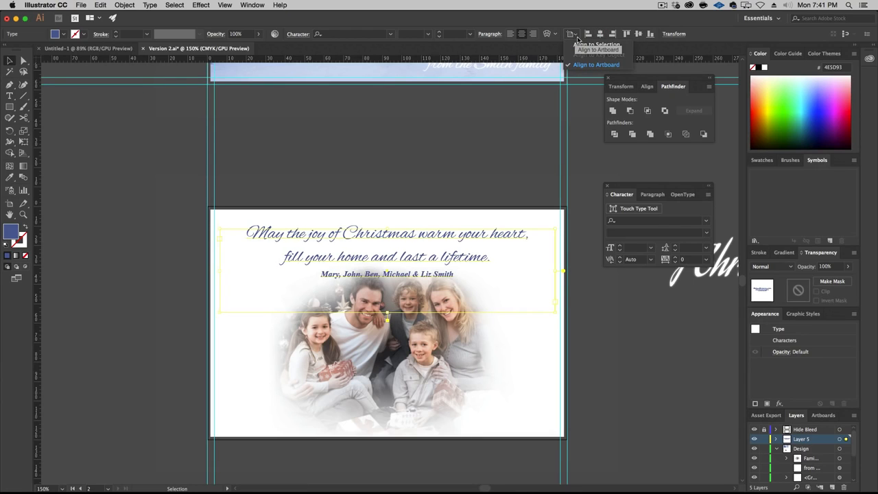
click(576, 65)
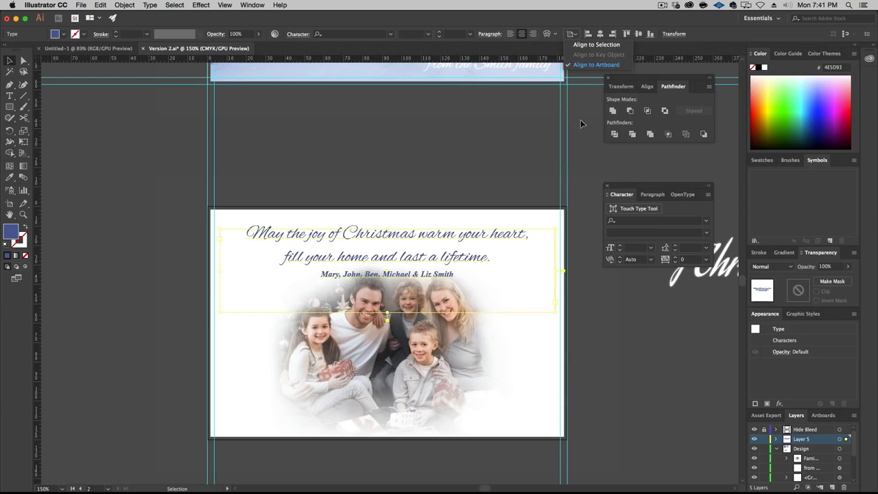
Step: Move the family photo slightly down so the faces sit clear of the names line
click(425, 300)
drag(408, 311, 413, 325)
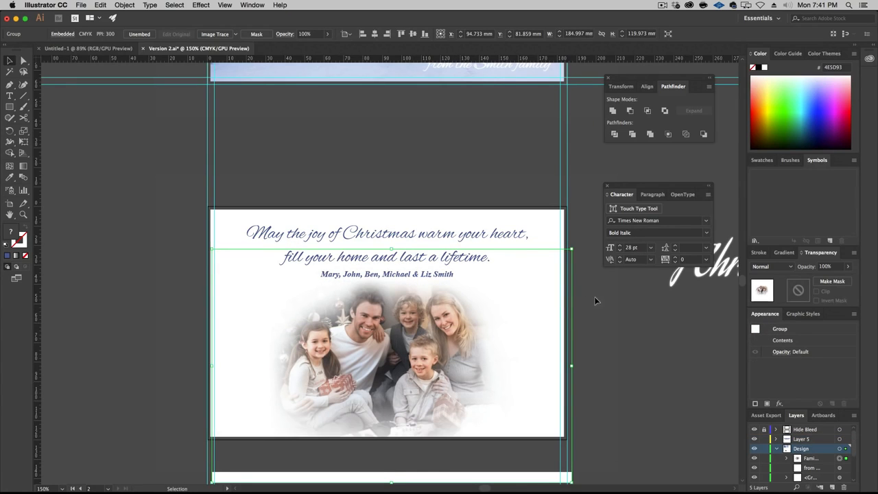
click(570, 369)
Step: Tighten the leading of the two greeting lines to 27 pt and deselect the text
triple_click(366, 238)
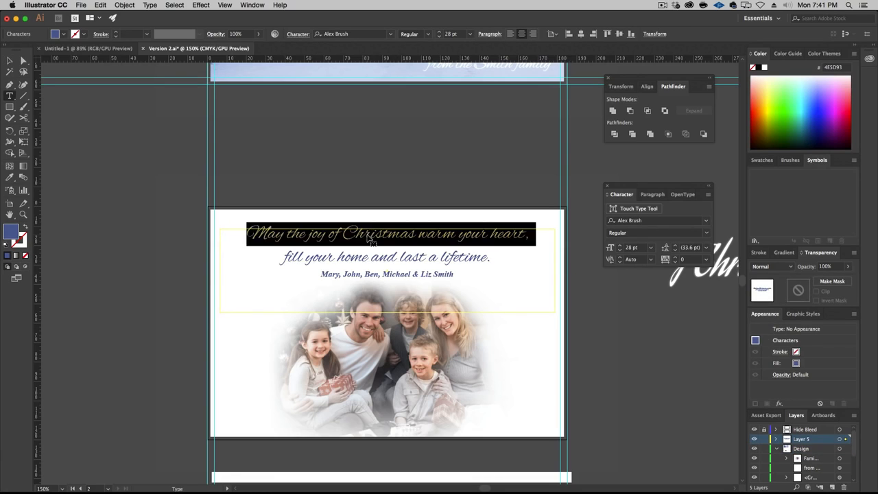
drag(371, 234, 368, 254)
triple_click(435, 233)
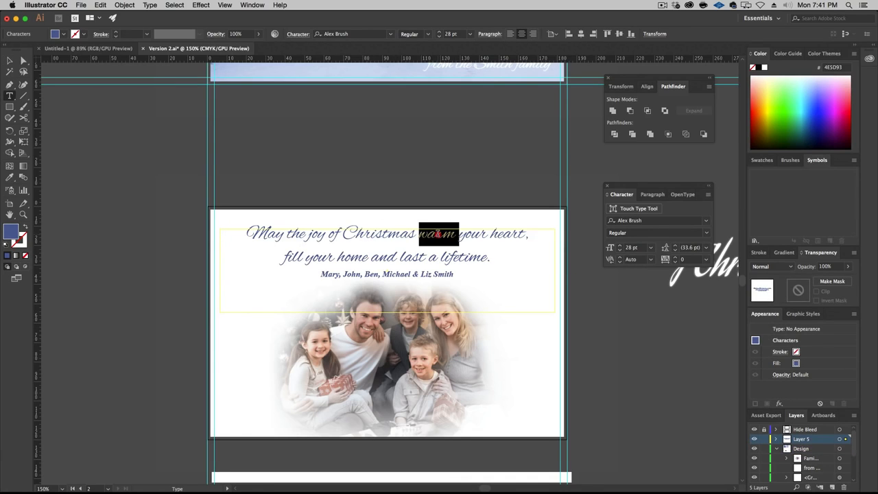
drag(436, 233, 440, 250)
triple_click(430, 235)
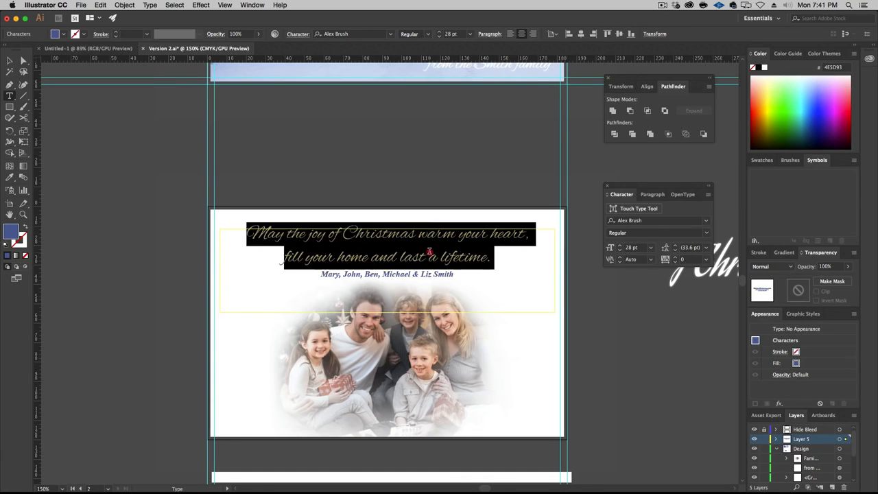
click(676, 251)
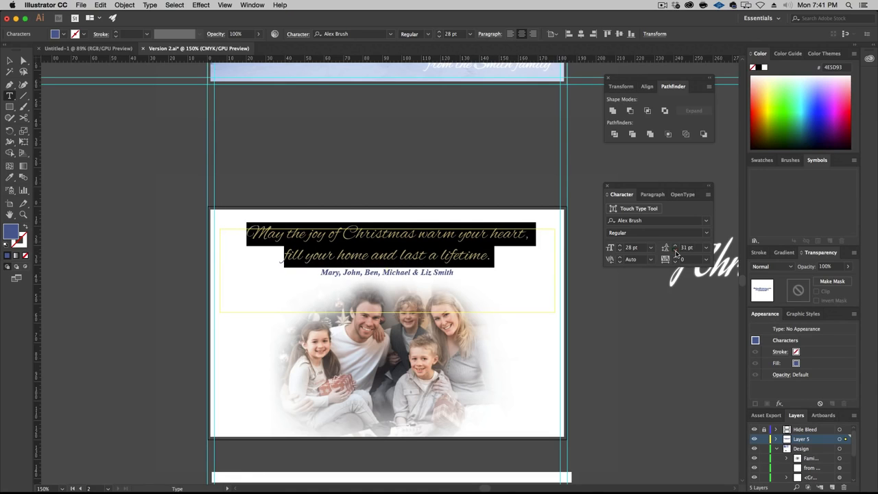
click(676, 251)
click(676, 252)
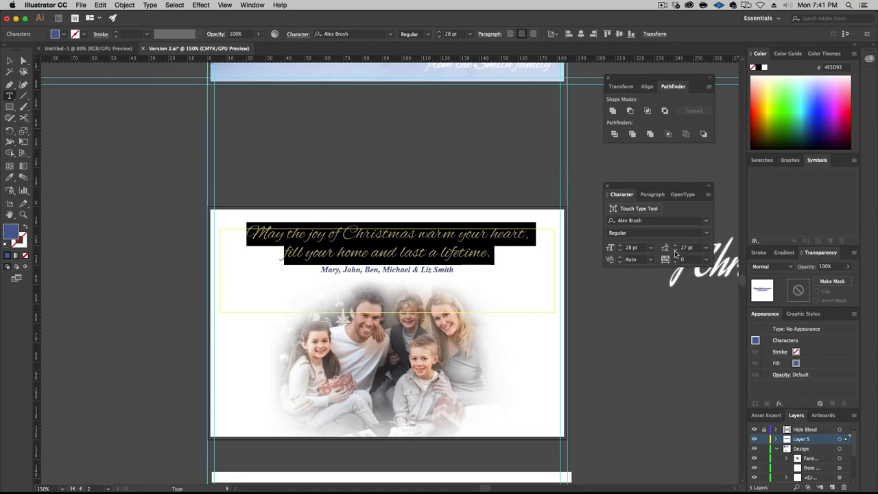
click(9, 60)
click(76, 111)
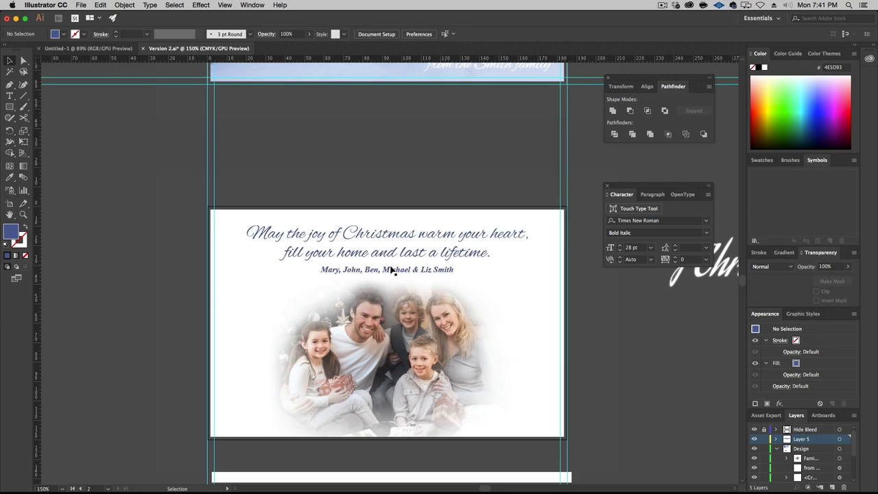
Step: Nudge the family photo slightly up toward the names line and deselect it
scroll(416, 298, down, 3)
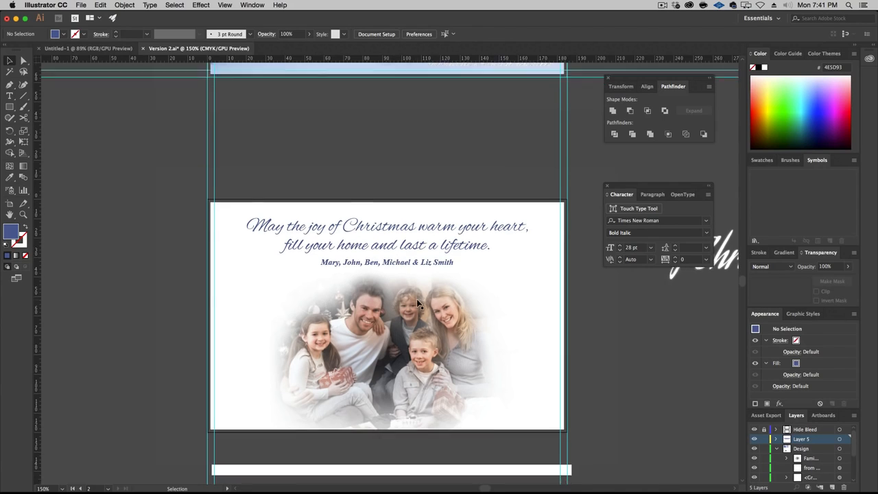
drag(425, 321, 424, 313)
click(621, 326)
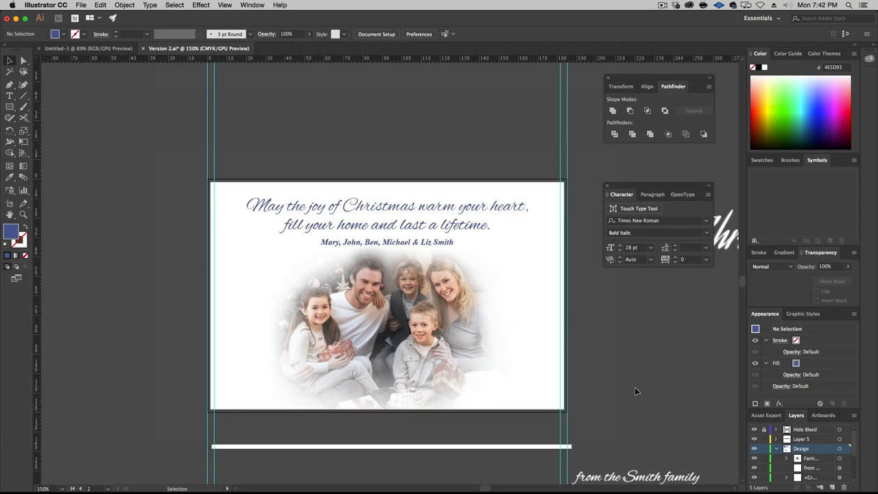
Step: Delete the leftover Merry Christmas lettering and the spare family signature text lying outside the second artboard
scroll(619, 328, right, 5)
click(530, 216)
key(BackSpace)
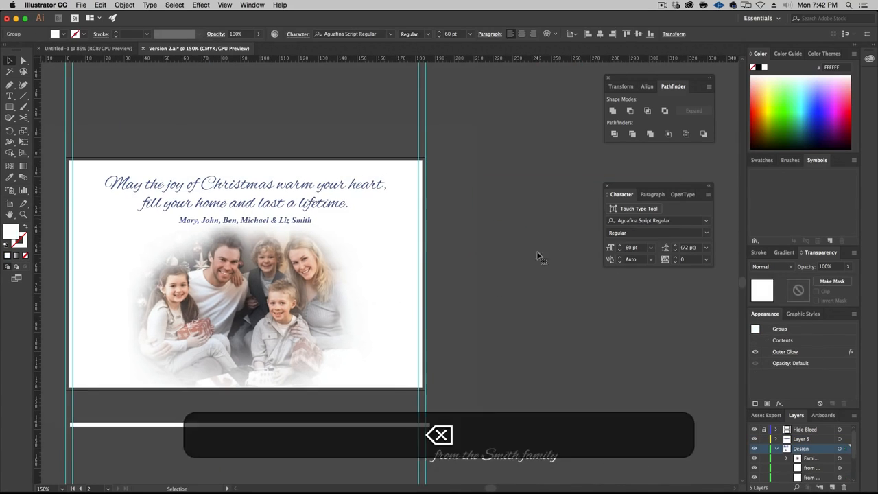
click(522, 445)
key(BackSpace)
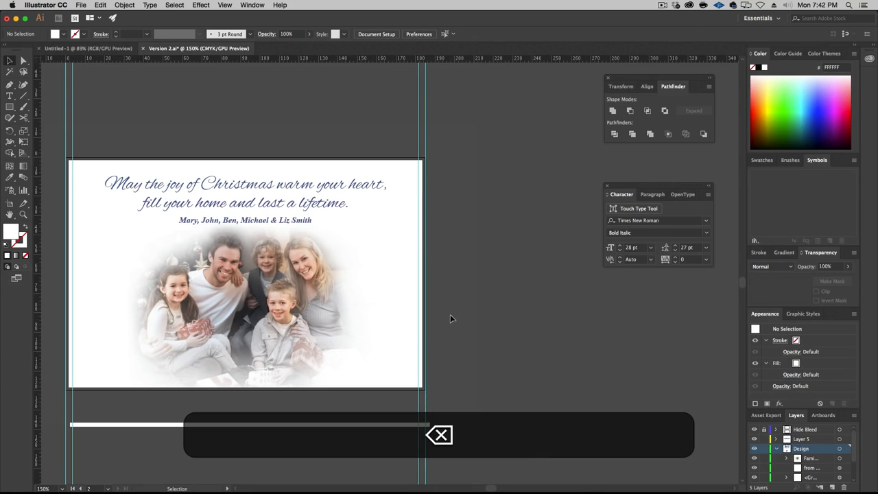
Step: Turn off the visibility of the Hide Bleed layer and save the document
scroll(540, 299, left, 3)
key(super+minus)
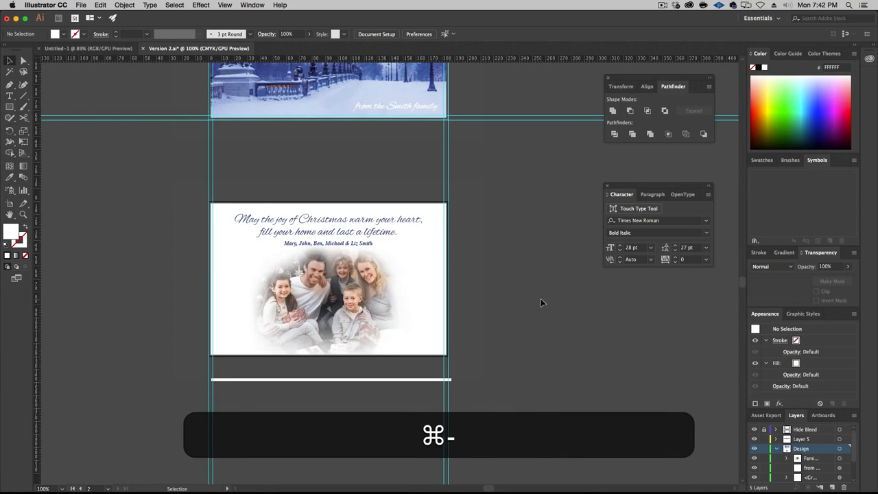
drag(363, 146, 360, 272)
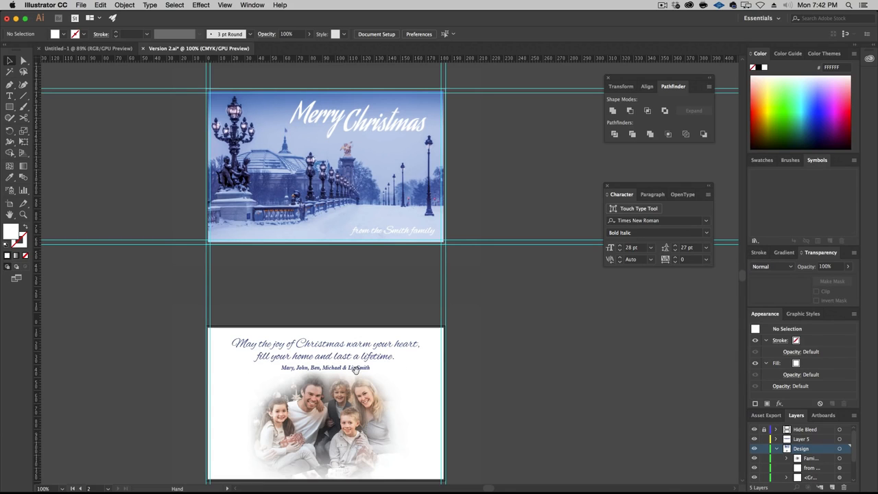
scroll(370, 350, down, 2)
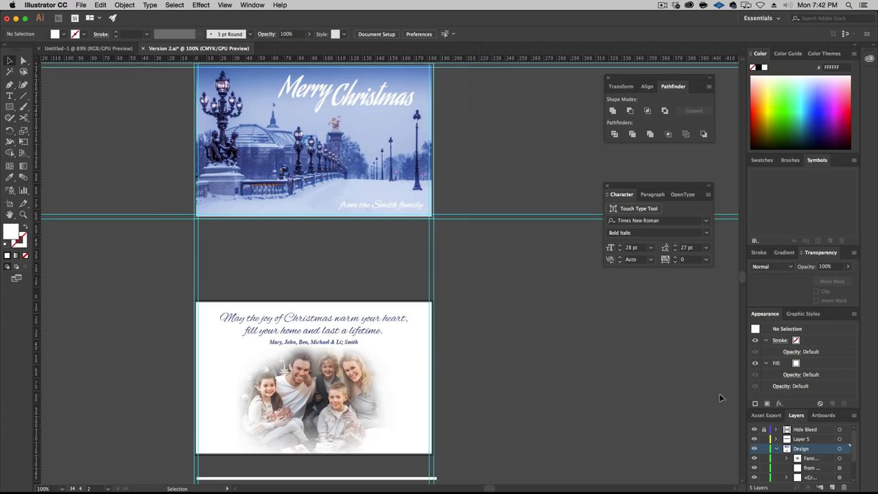
click(755, 429)
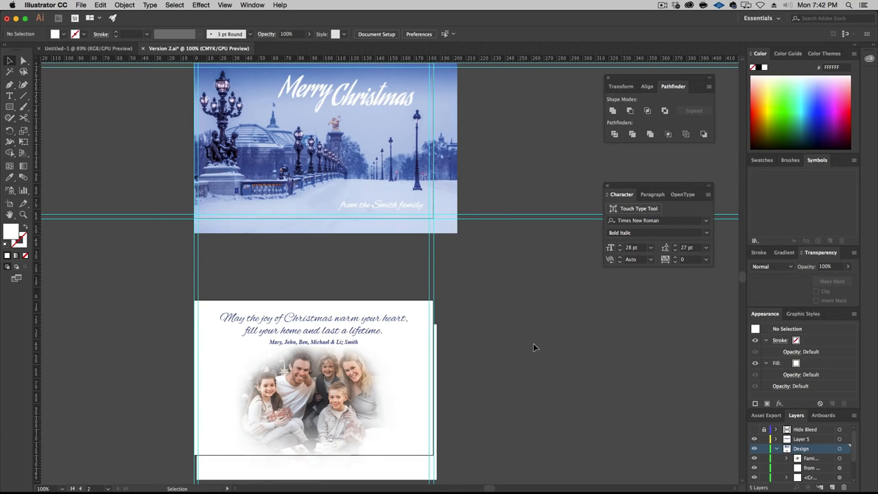
scroll(533, 343, down, 1)
scroll(532, 344, up, 5)
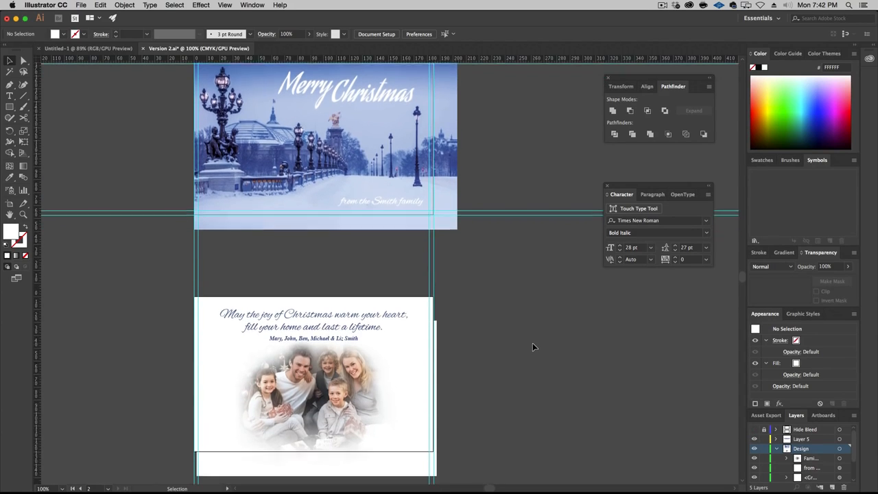
key(super+s)
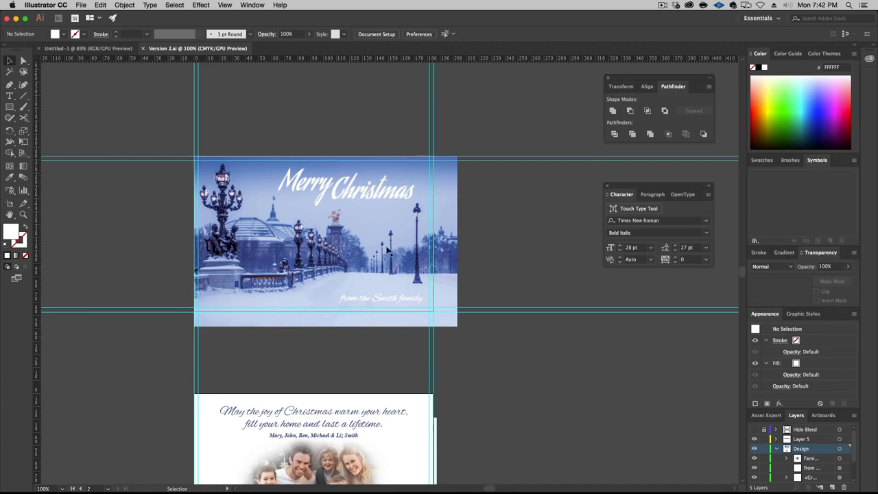
Step: Switch to Finder, duplicate Version 2.ai under the name Version 3.ai and open the copy in Illustrator
key(super+alt+Tab)
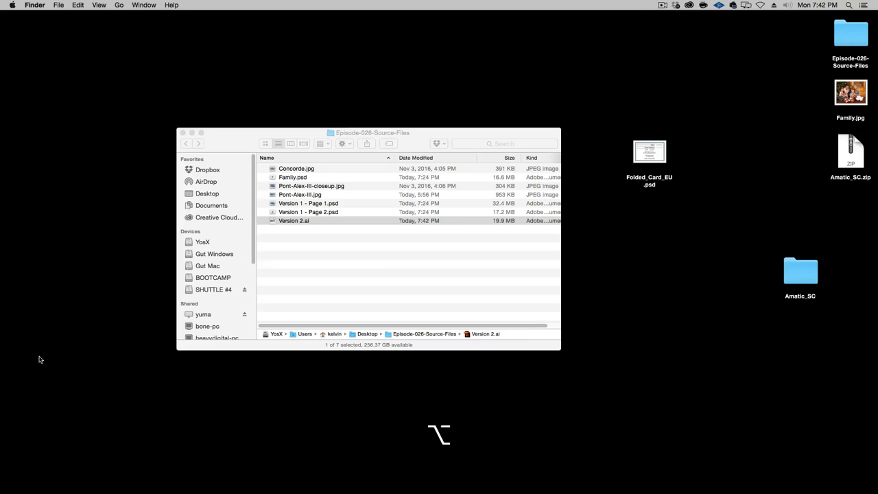
click(374, 274)
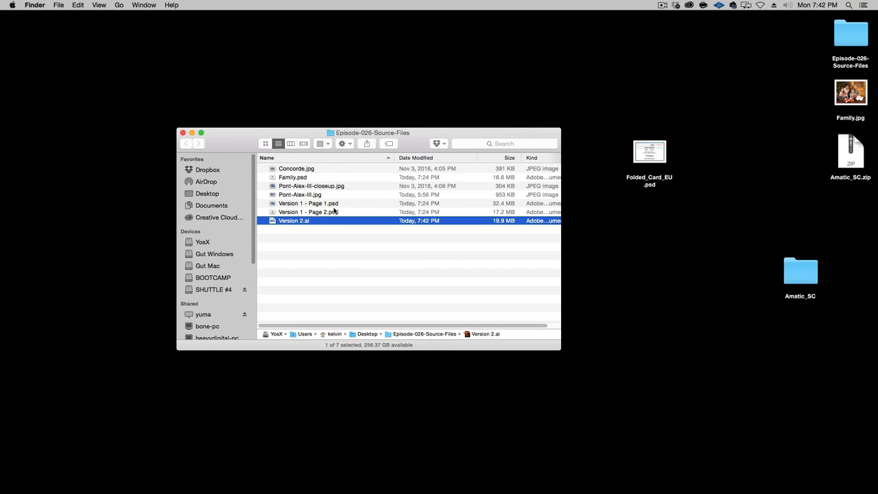
key(super+d)
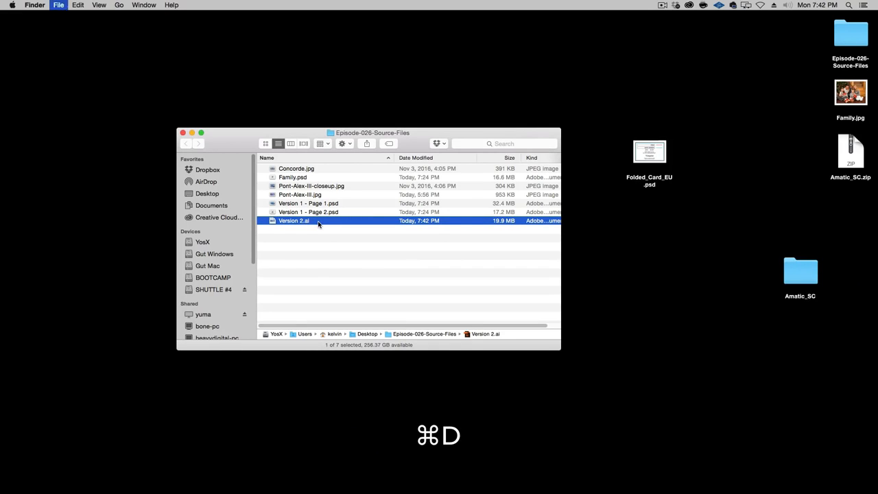
key(Return)
key(Right)
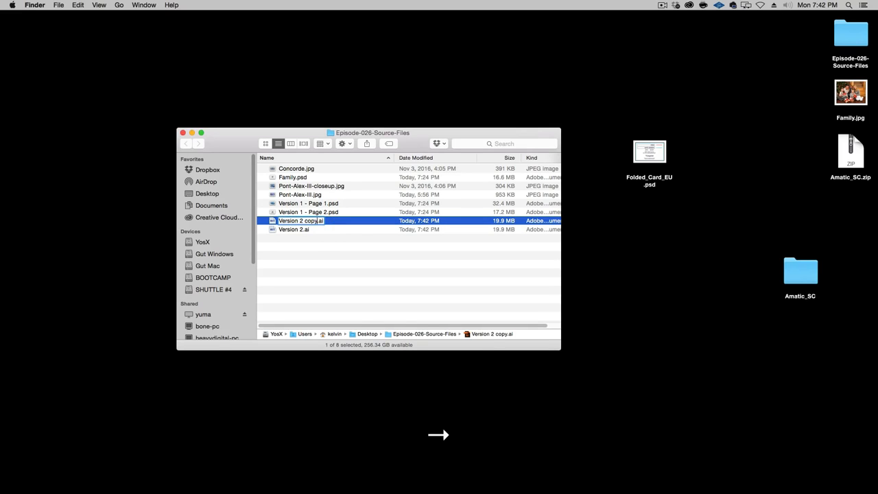
key(shift+Left)
key(shift+Left)
key(shift+Left)
key(shift+Left)
text(3)
key(Return)
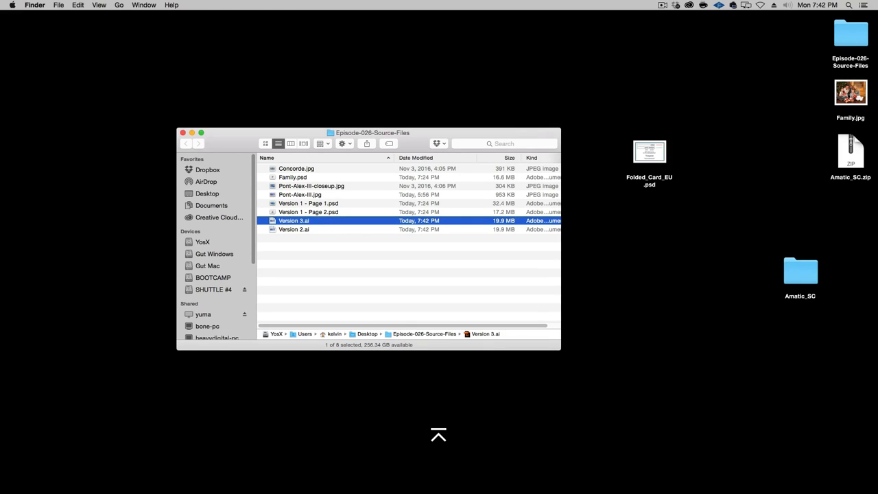
key(super+o)
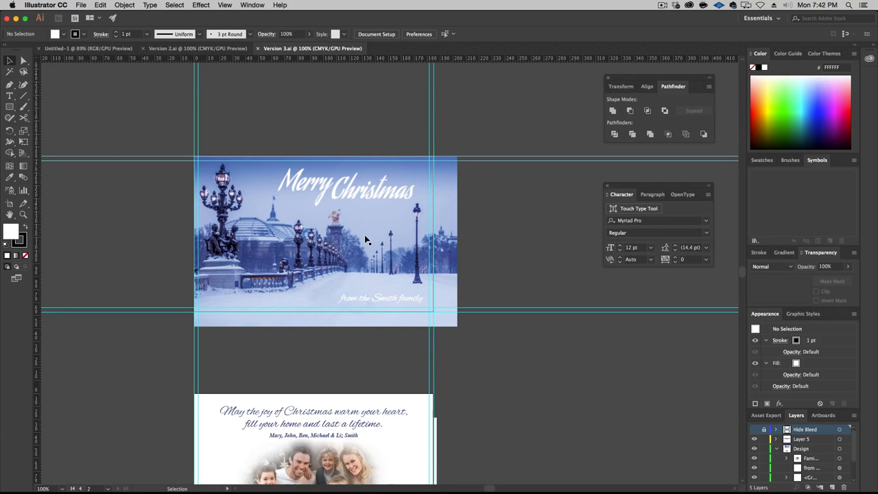
Step: Place the image Concorde.jpg at full size over the first artboard without replacing the existing photo
click(319, 232)
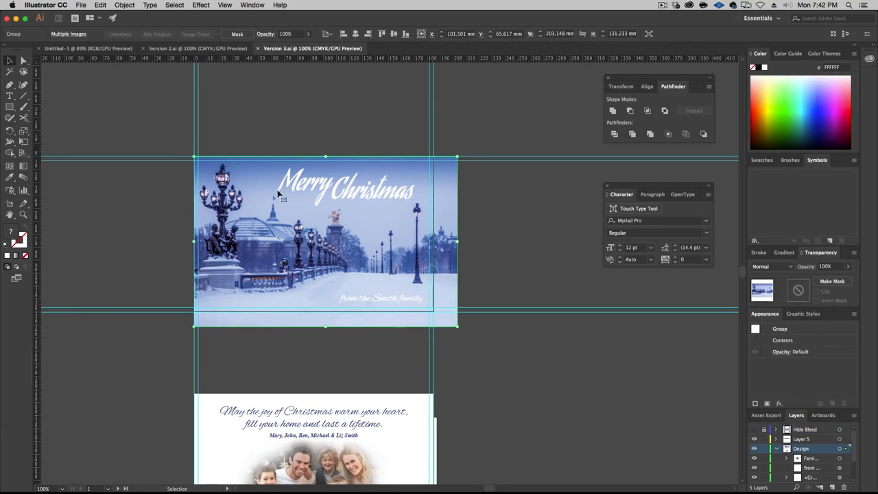
click(218, 121)
click(100, 5)
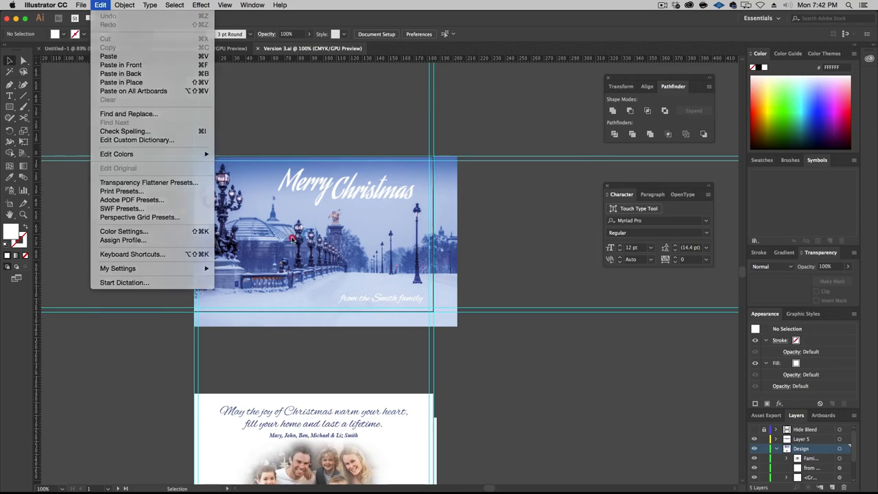
click(261, 232)
click(100, 5)
mouse_move(81, 4)
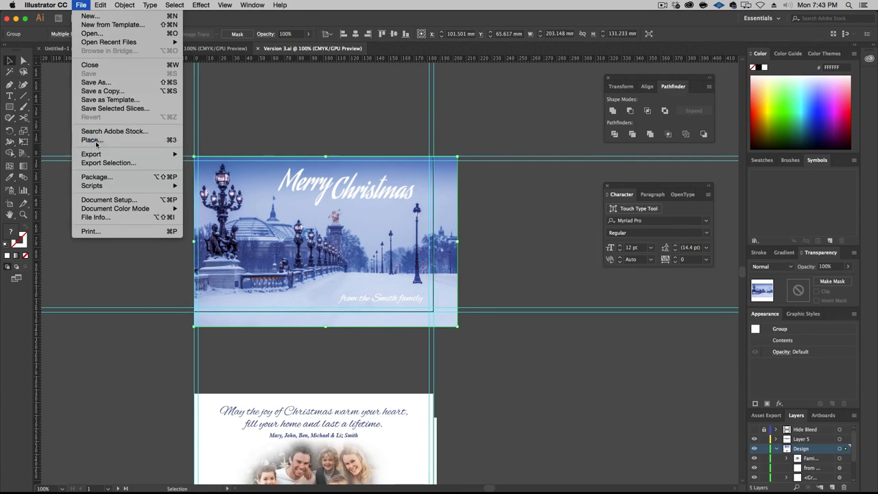
click(93, 141)
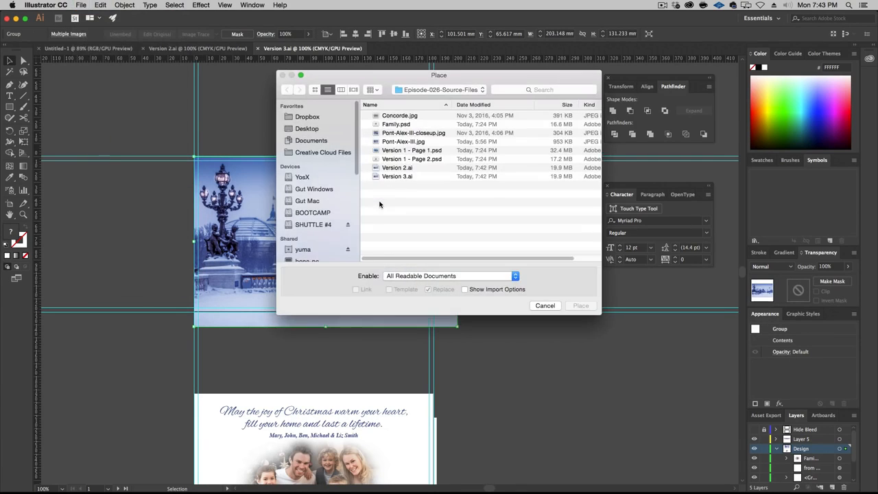
click(407, 116)
click(580, 306)
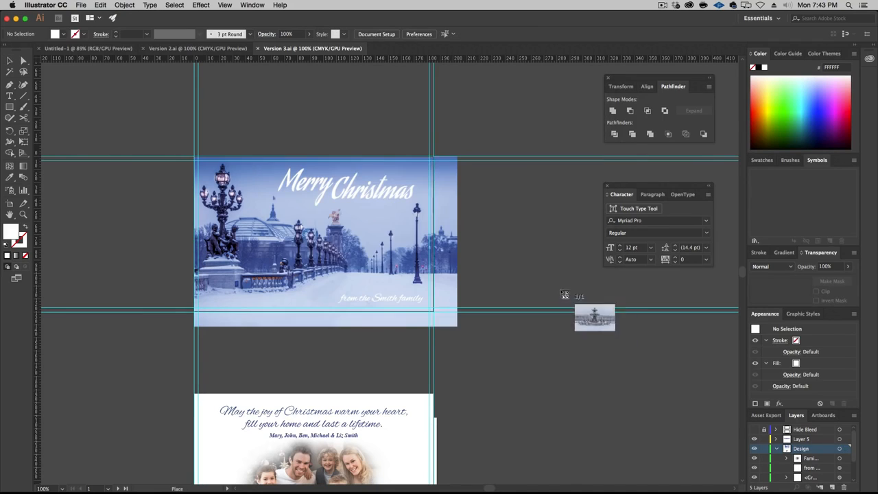
click(265, 107)
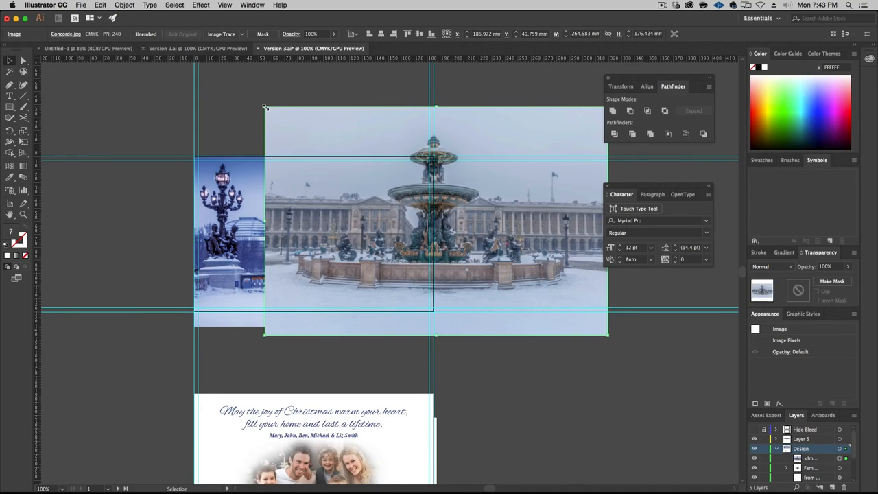
Step: Paste a copy of the fountain photo directly in front of it and set the copy's blending mode to Overlay
key(super+c)
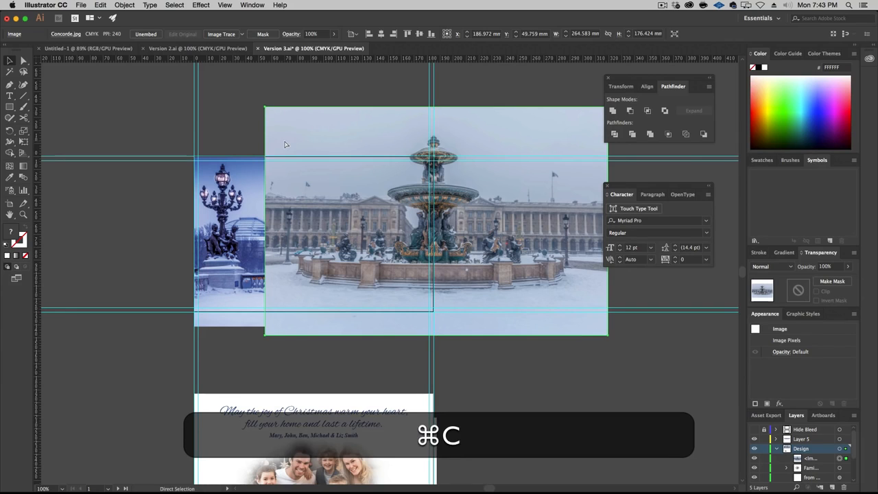
key(super+f)
click(774, 266)
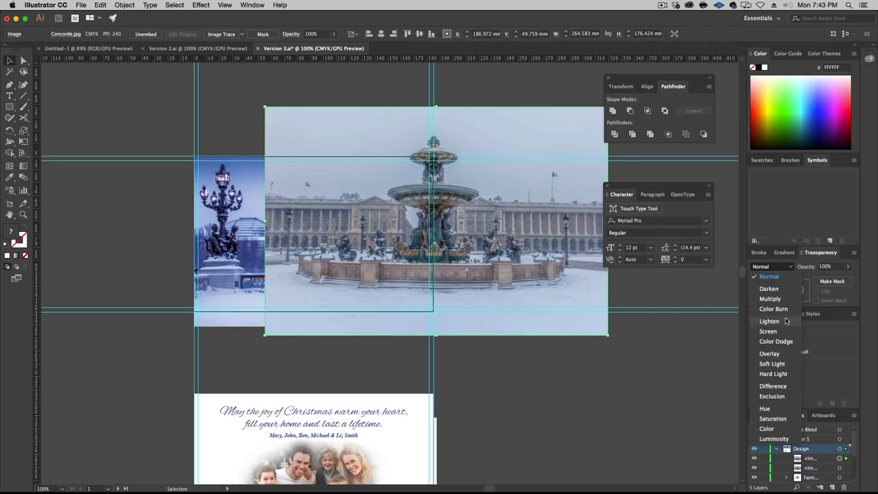
click(772, 354)
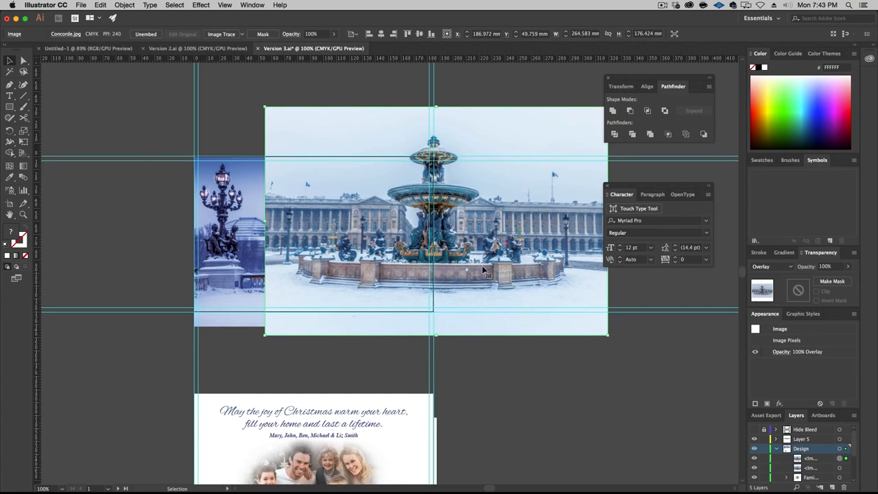
Step: Group the two fountain images and fit the group to the first artboard's bleed from its upper-left corner, about 185 × 123 mm
key(shift)
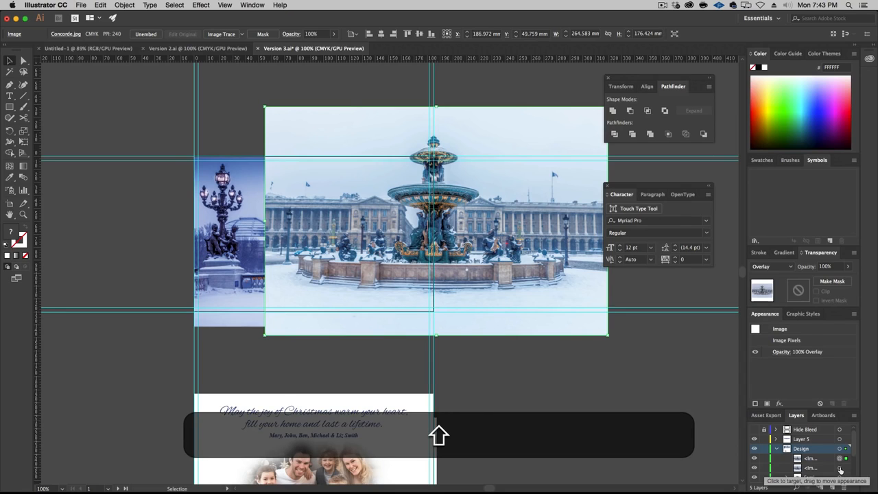
shift+click(839, 468)
key(super+g)
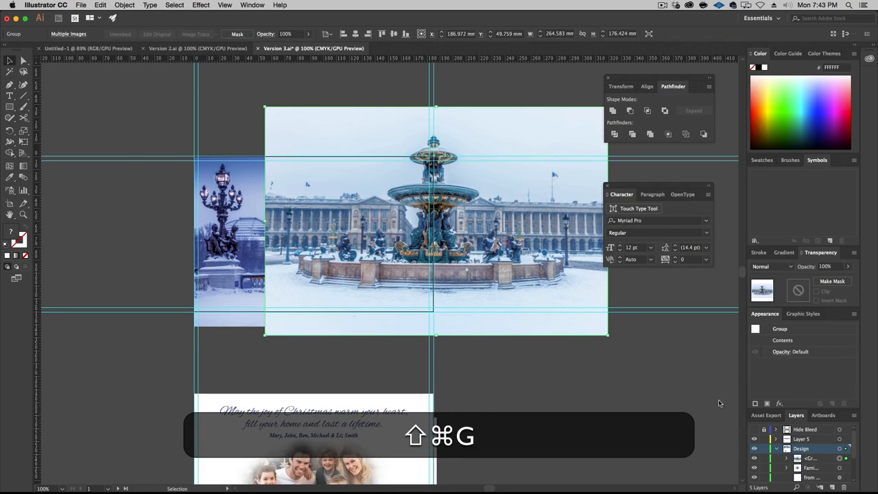
drag(315, 129, 247, 181)
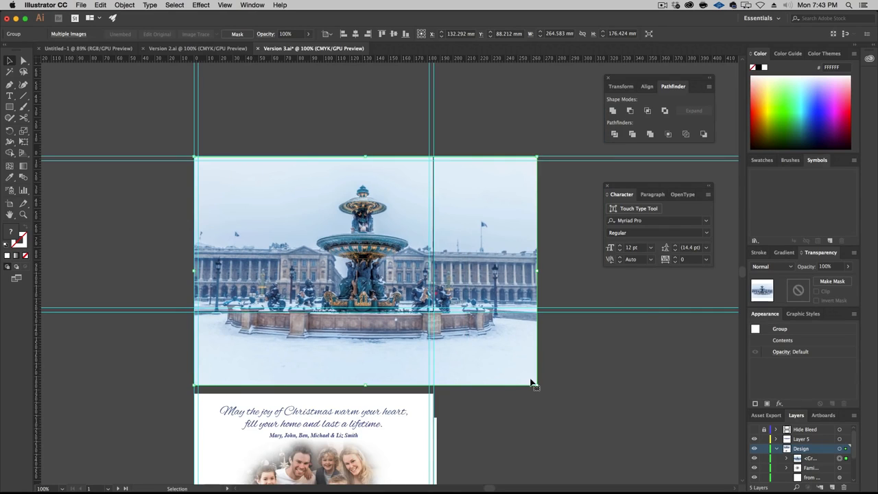
drag(536, 384, 444, 317)
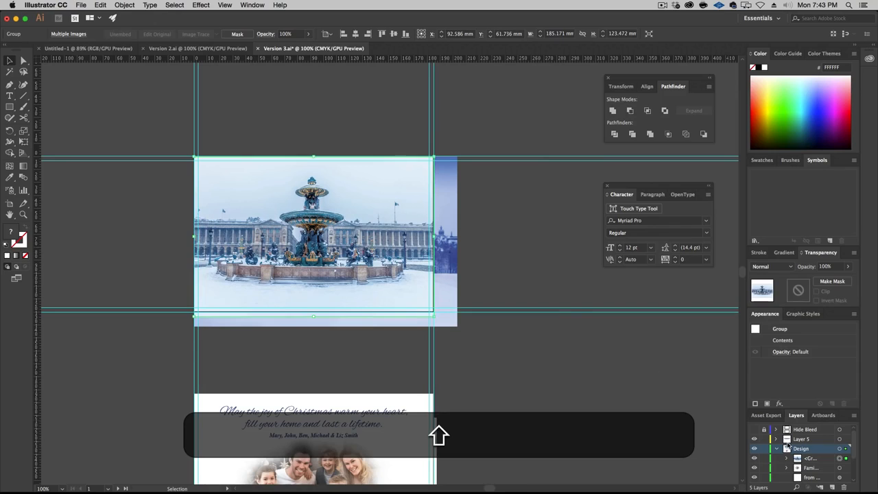
Step: Show the Hide Bleed layer and reorder the fountain group beneath the greeting and signature text in the Design layer
click(754, 429)
scroll(773, 445, down, 2)
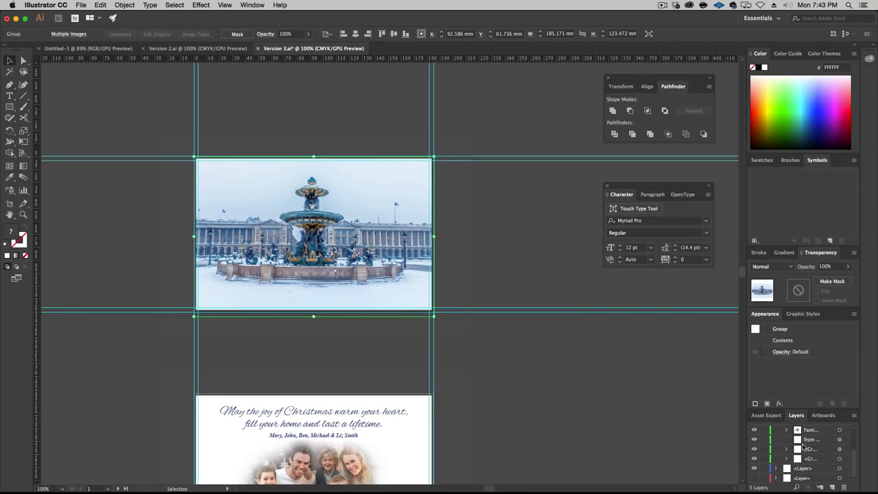
click(817, 443)
drag(818, 445, 815, 465)
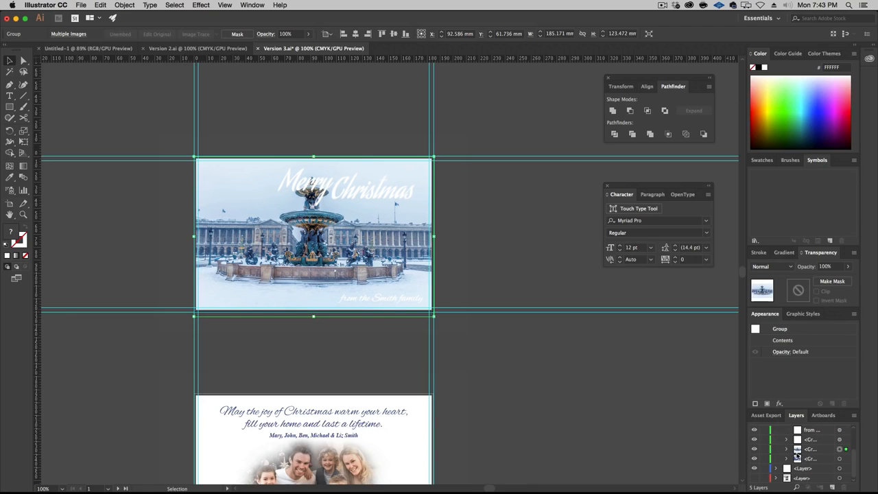
Step: Delete the old bridge photo group and the old white Merry Christmas lettering from the first page
click(840, 458)
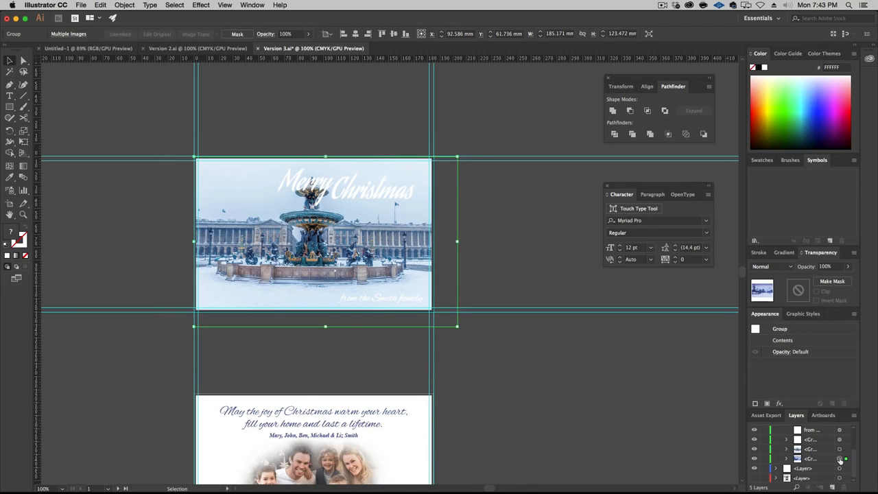
key(BackSpace)
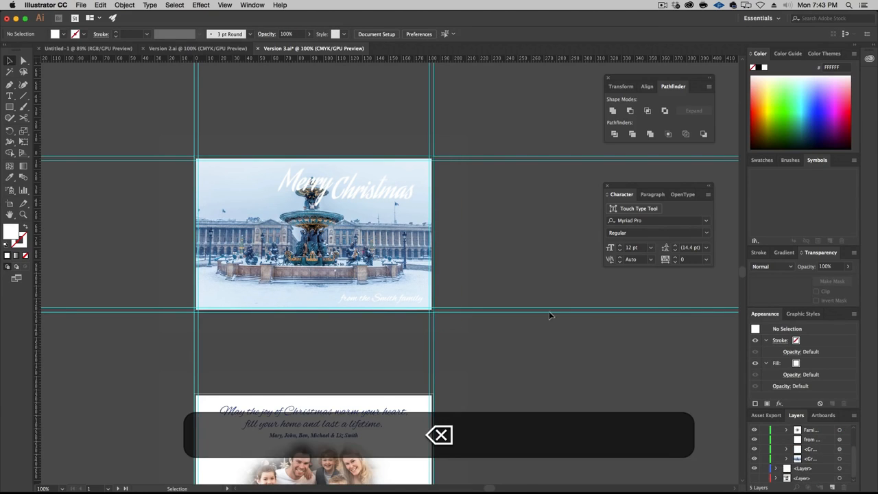
click(361, 191)
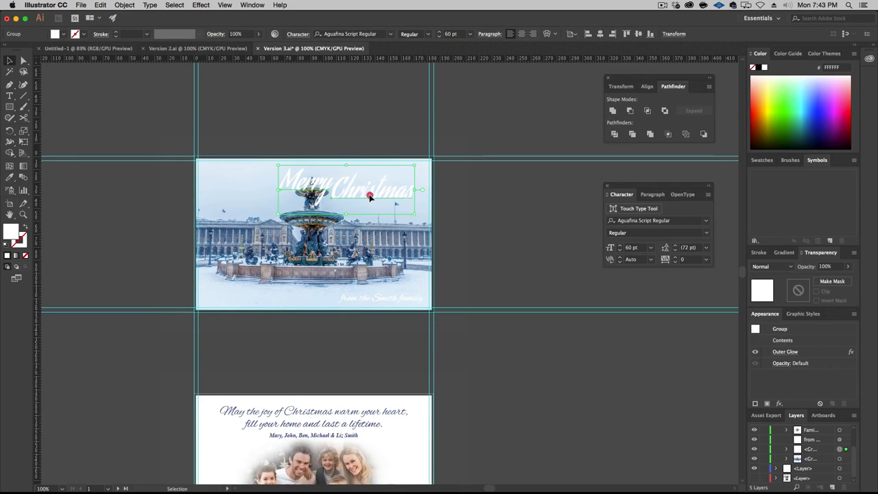
key(BackSpace)
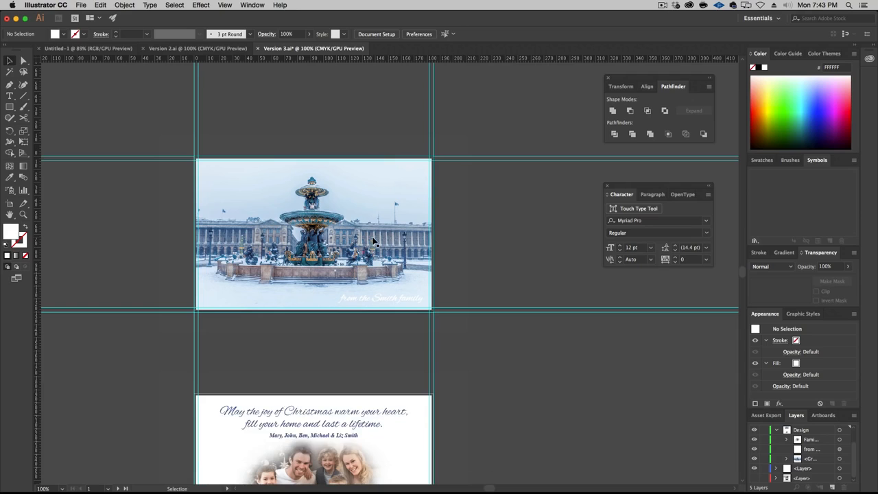
Step: Add a text line reading "Merry Christmas" in the empty space between the two artboards
key(t)
click(243, 346)
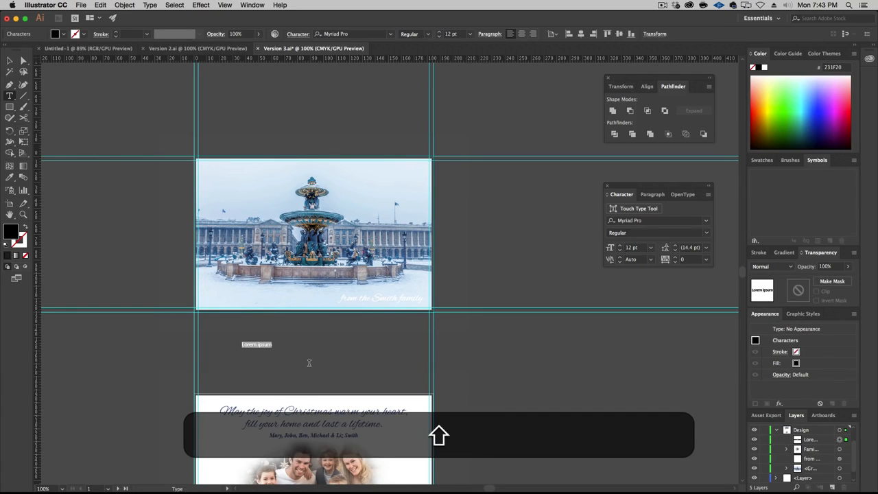
text(Merry Christmas)
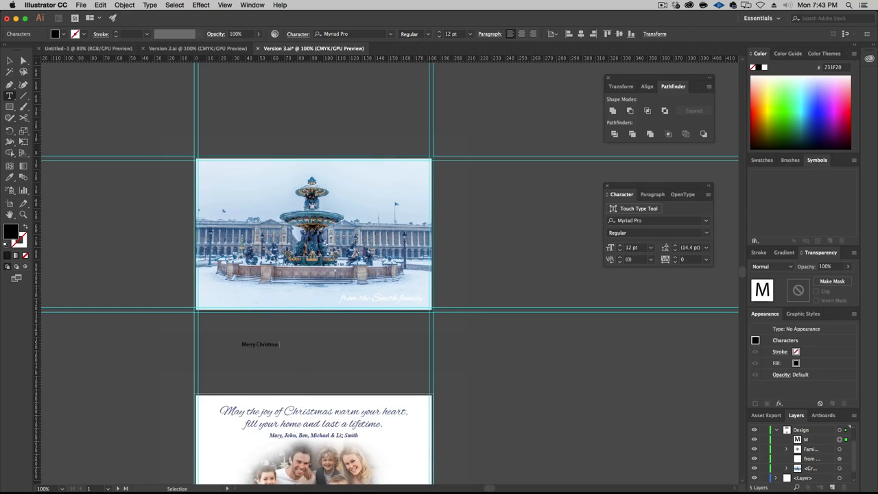
click(9, 60)
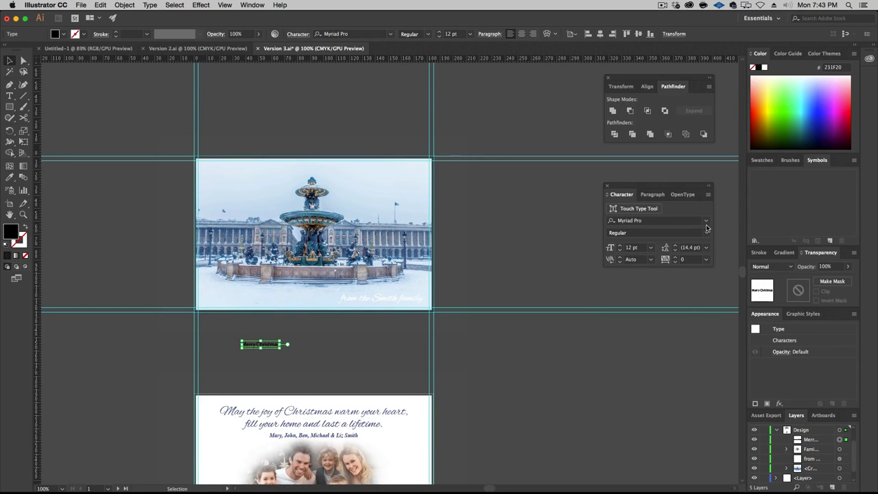
Step: Set the new Merry Christmas text in Dancing Script, enlarged to about 61 pt, and move it over the snow below the fountain
click(707, 229)
scroll(683, 292, up, 10)
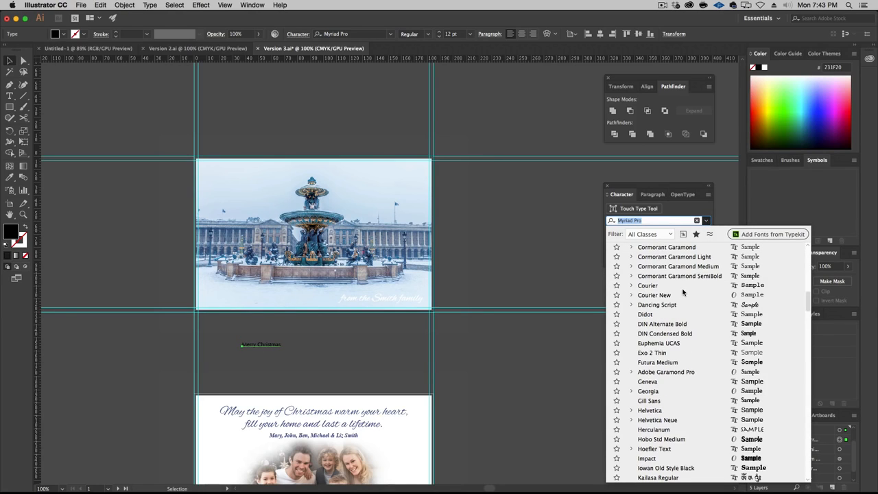
click(683, 305)
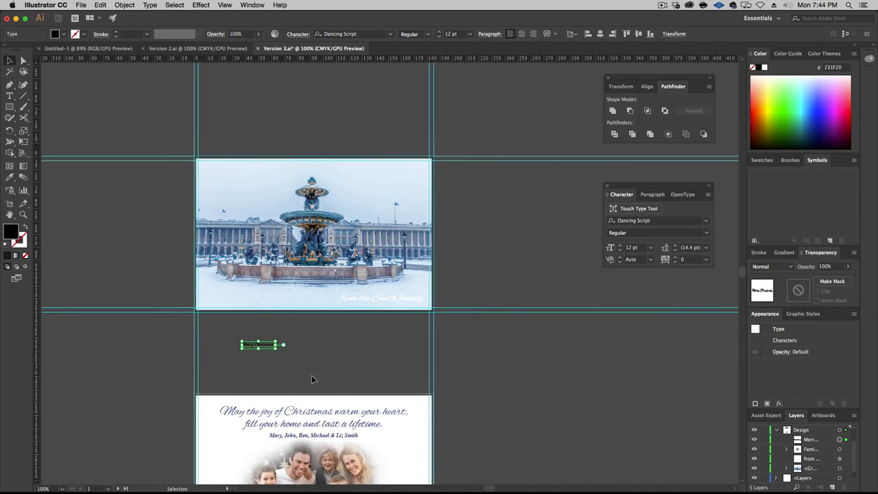
drag(277, 351, 411, 375)
drag(341, 354, 341, 297)
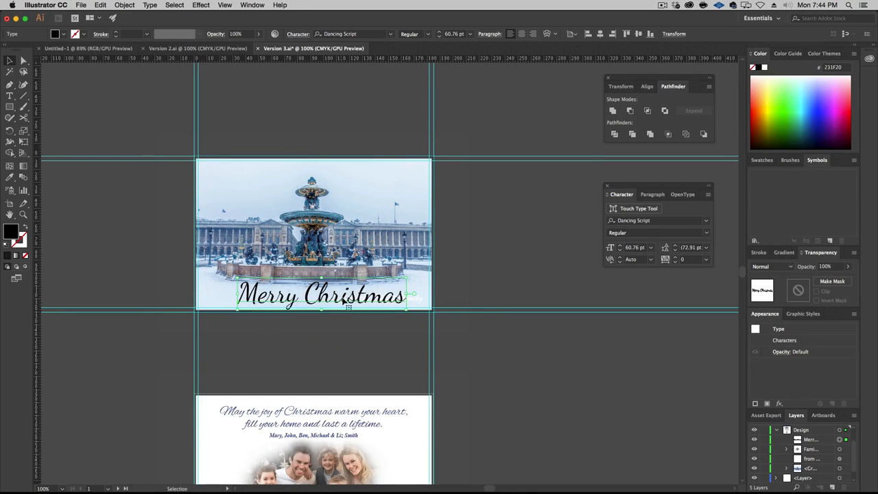
Step: Fill the Merry Christmas text with a teal sampled from the fountain basin and set its blending mode to Normal
key(i)
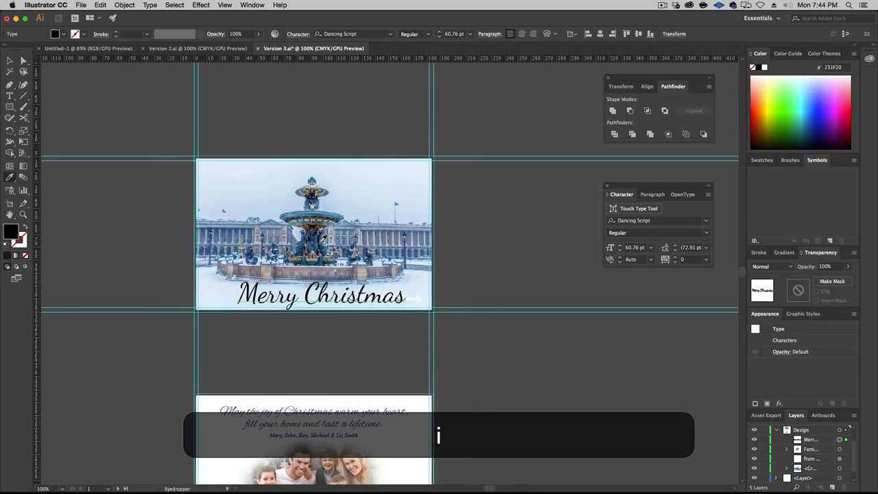
click(787, 468)
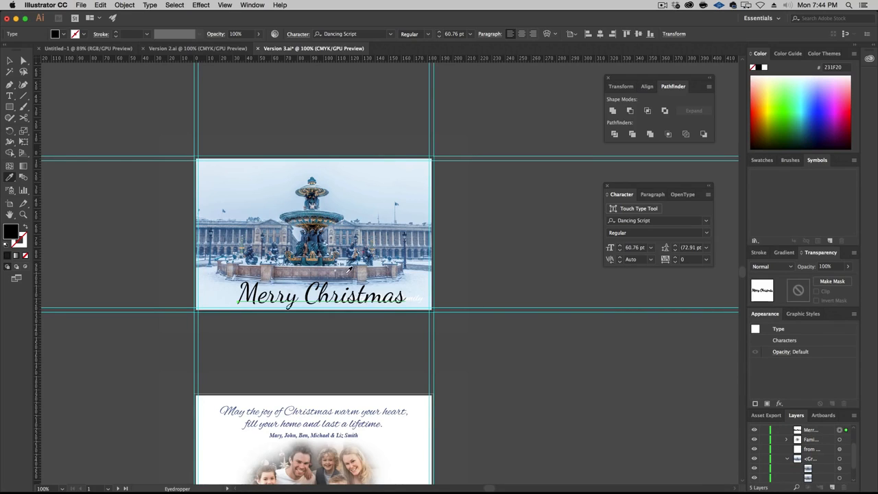
click(9, 62)
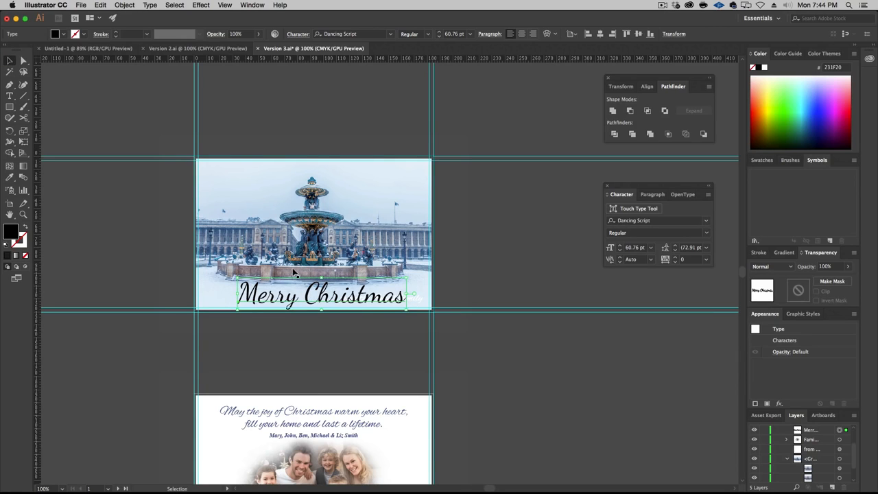
key(i)
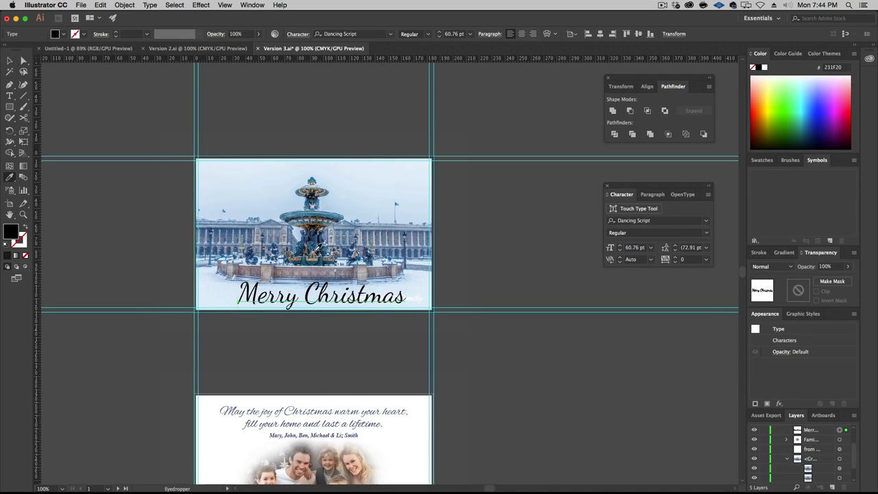
key(super+plus)
key(super+plus)
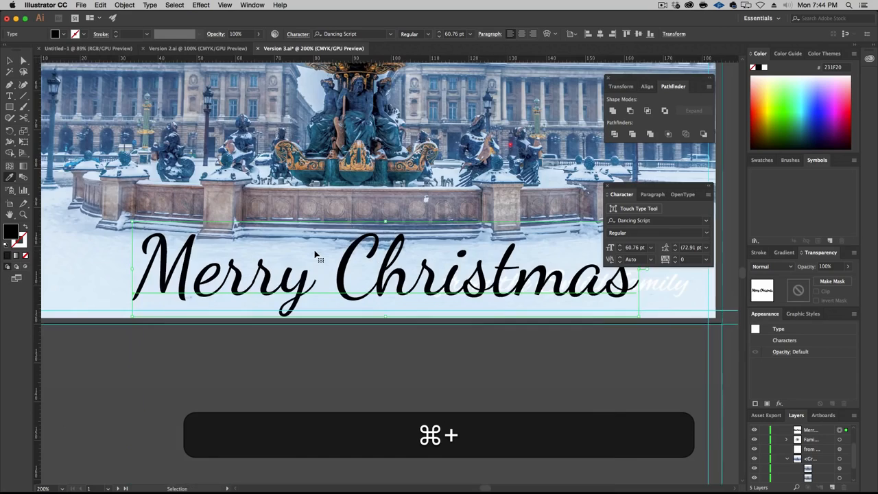
scroll(310, 228, up, 2)
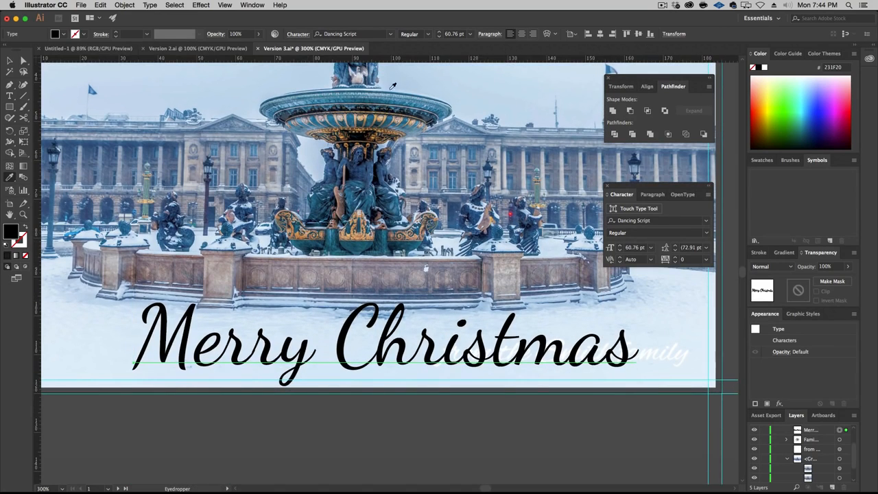
click(349, 99)
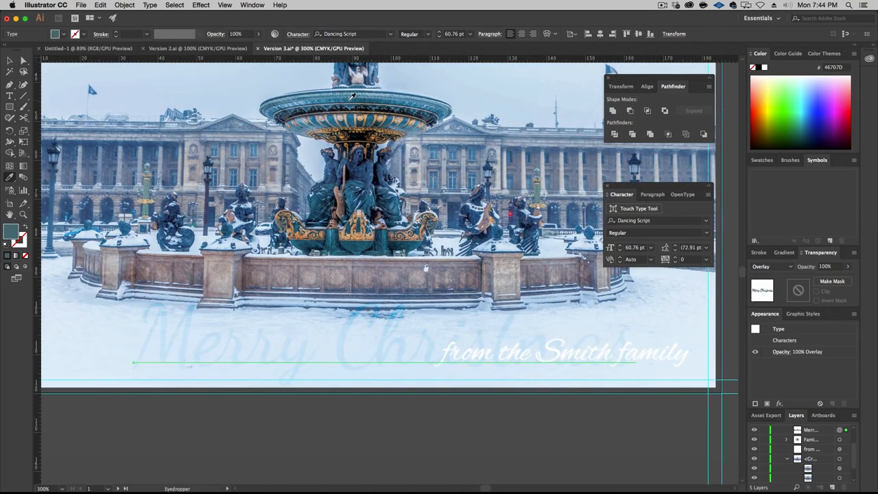
click(779, 267)
click(784, 277)
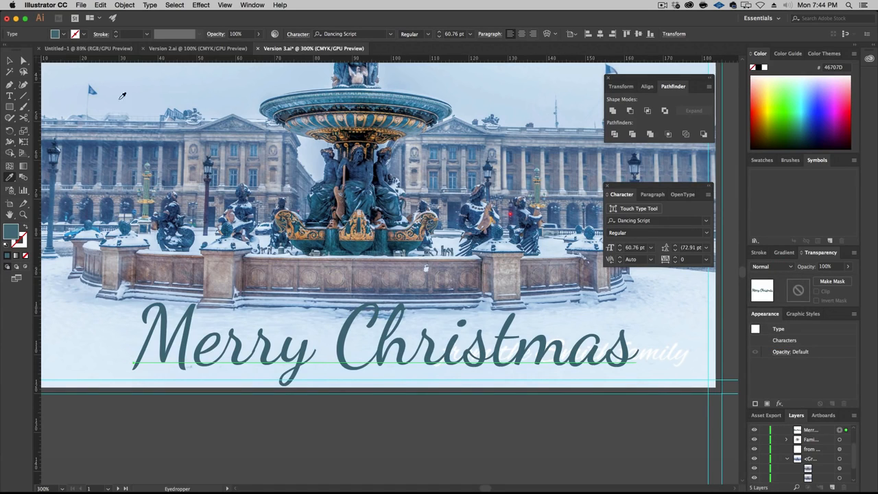
click(8, 61)
Step: Set the Merry Christmas text to 56 pt with centred paragraph alignment and centre it horizontally on the artboard
key(super+minus)
key(super+minus)
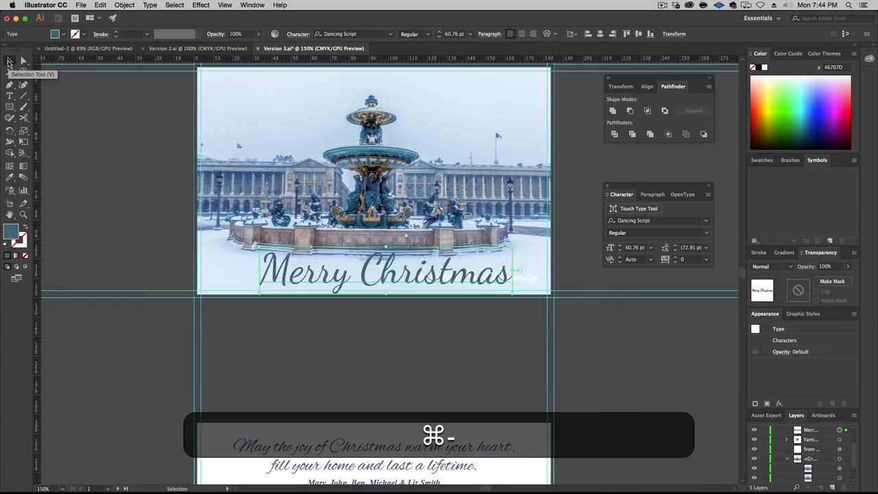
drag(289, 169, 225, 219)
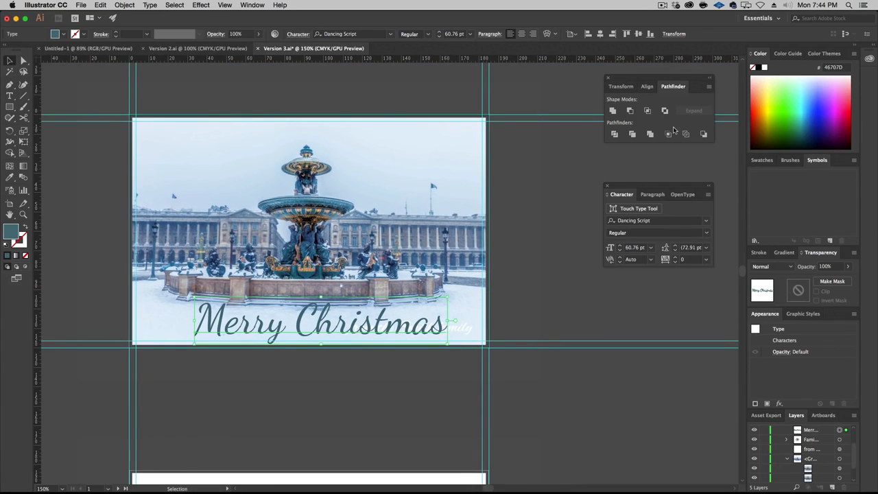
click(631, 247)
text(56)
key(Return)
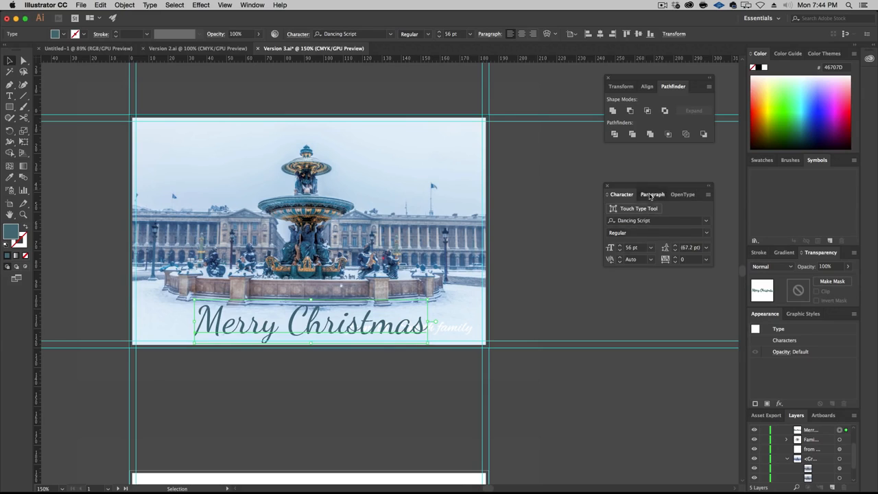
click(651, 194)
click(627, 209)
click(597, 37)
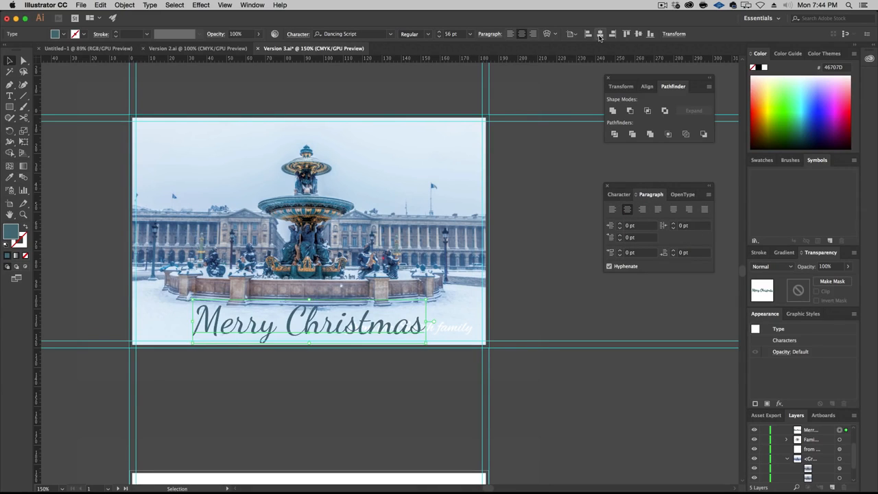
Step: Reduce the Merry Christmas text to 47 pt and move the white family signature off the artboard onto the empty pasteboard
click(618, 194)
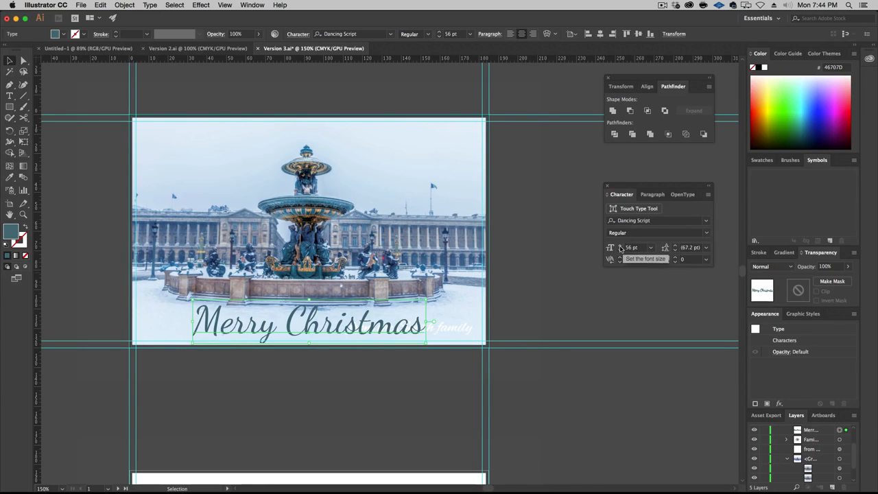
click(620, 250)
click(620, 250)
click(620, 249)
click(620, 250)
click(620, 250)
click(620, 250)
click(620, 249)
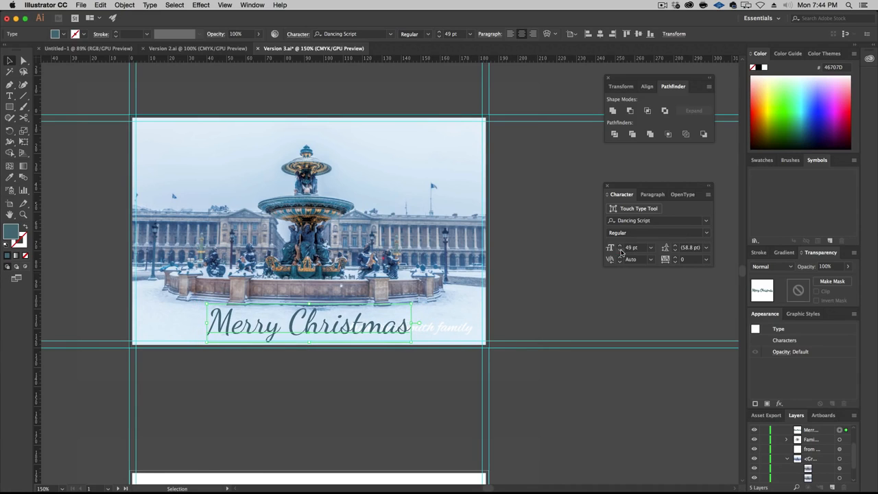
drag(462, 323, 676, 307)
click(387, 335)
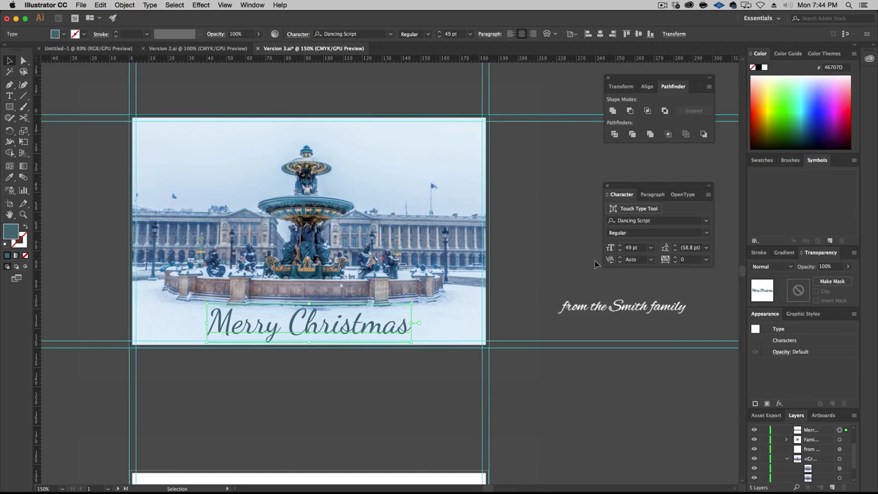
click(620, 250)
click(620, 250)
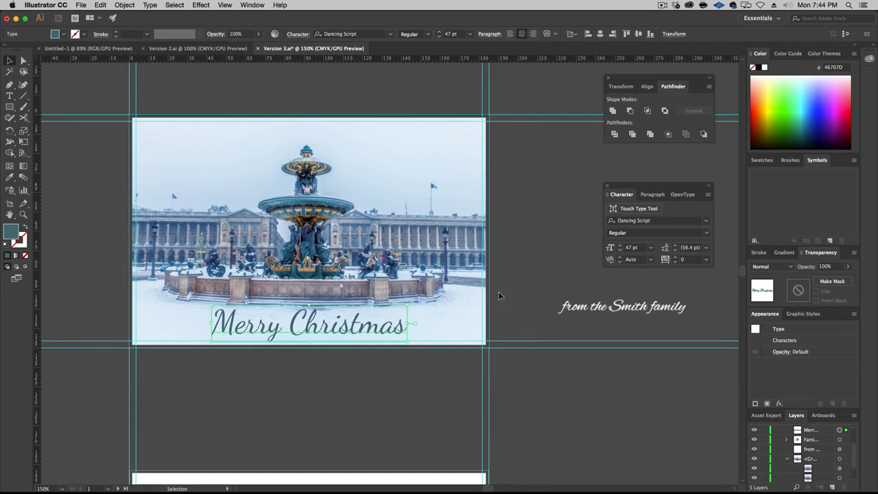
Step: Nudge the Merry Christmas text slightly lower and give it a white Normal-mode Outer Glow with 100% opacity and 0.25 mm blur
click(516, 369)
click(364, 330)
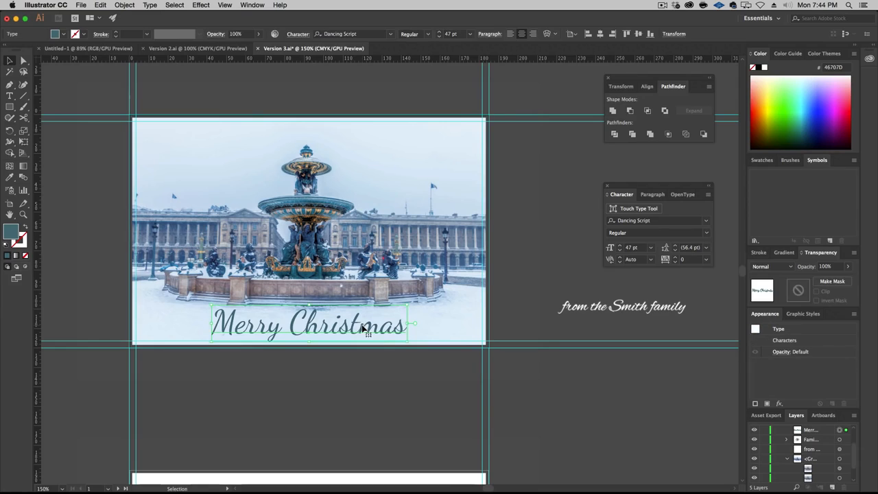
key(Down)
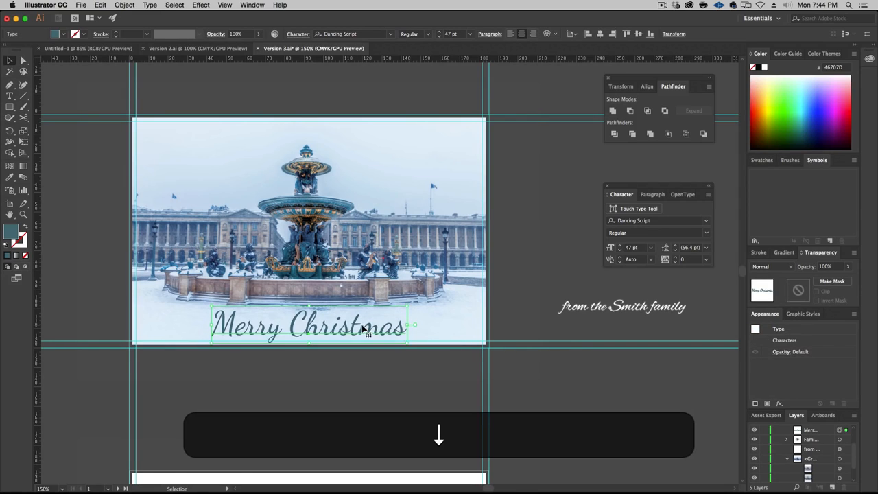
key(Up)
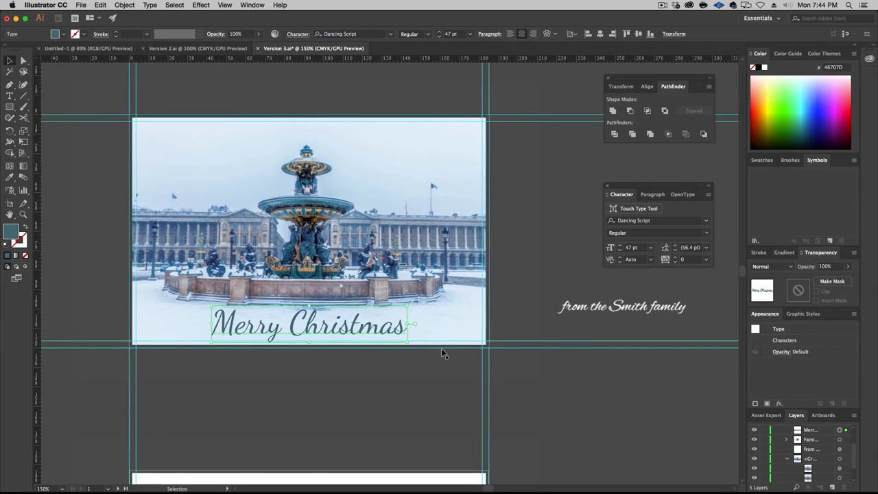
click(201, 4)
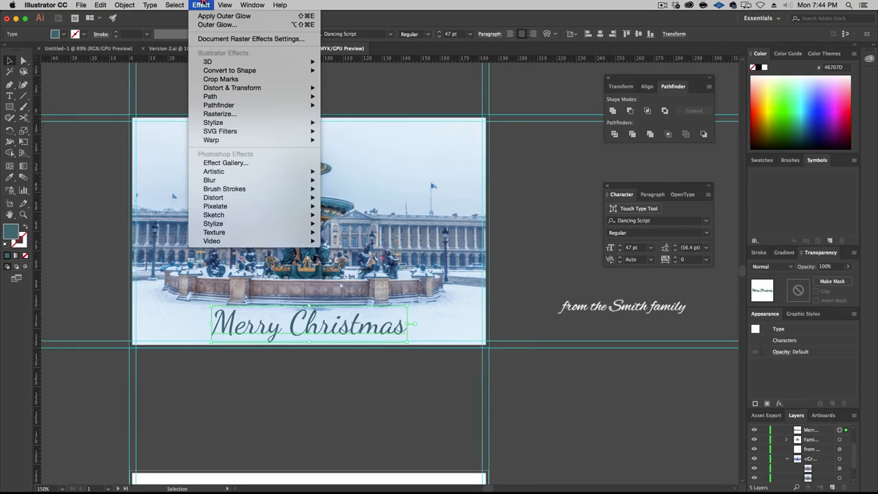
click(207, 17)
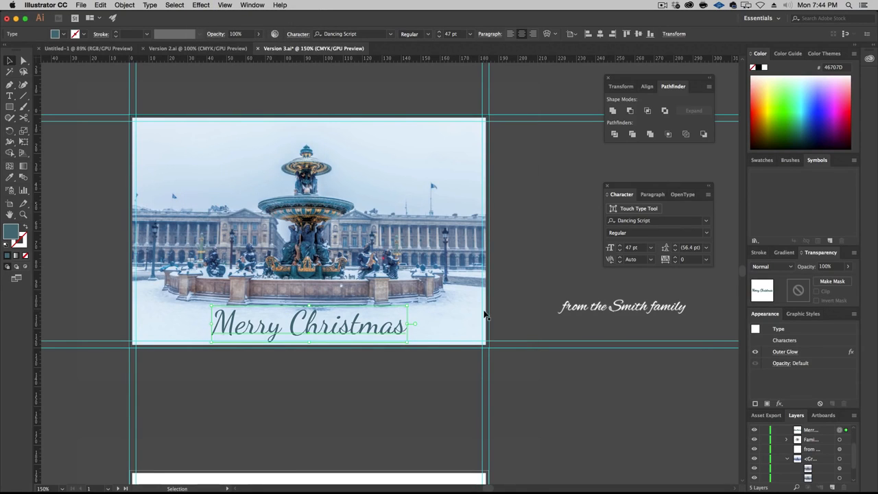
click(780, 351)
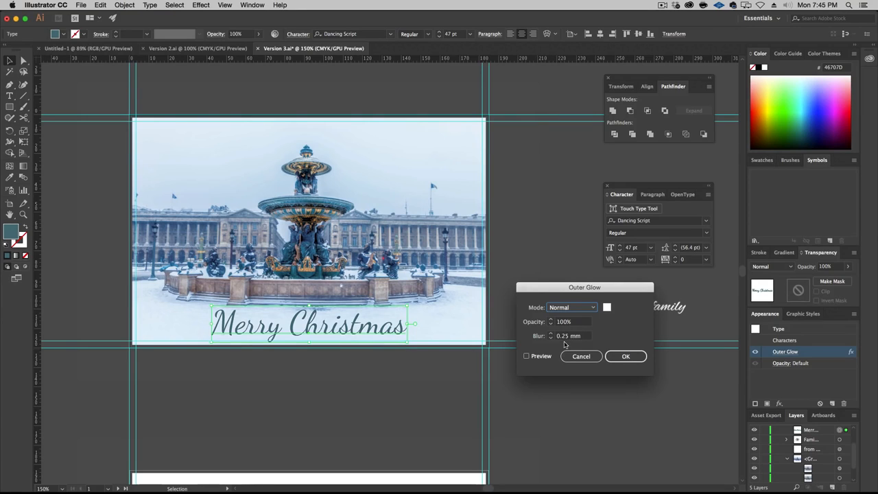
click(626, 357)
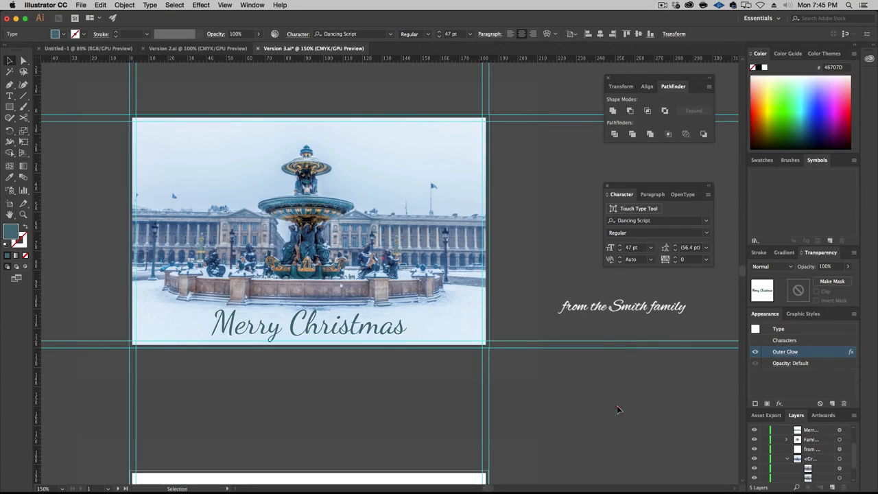
Step: Change the font of the white family signature on the pasteboard to Amatic SC
click(636, 310)
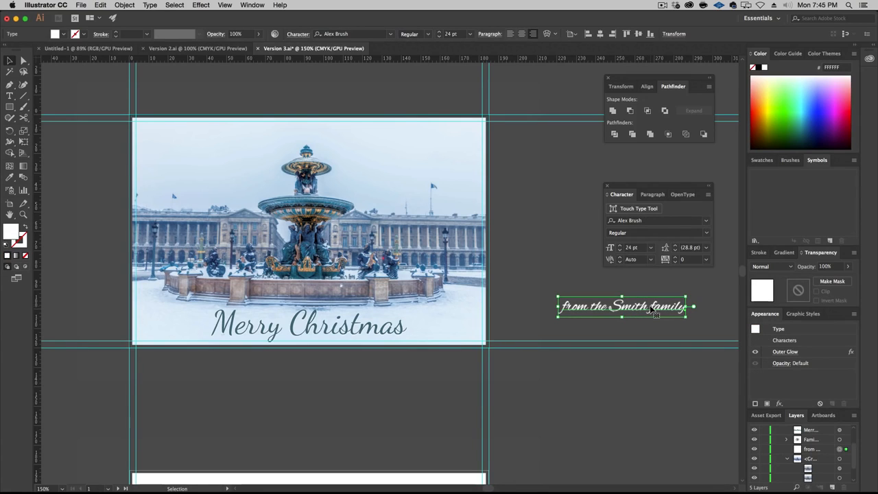
drag(652, 310, 642, 319)
click(707, 223)
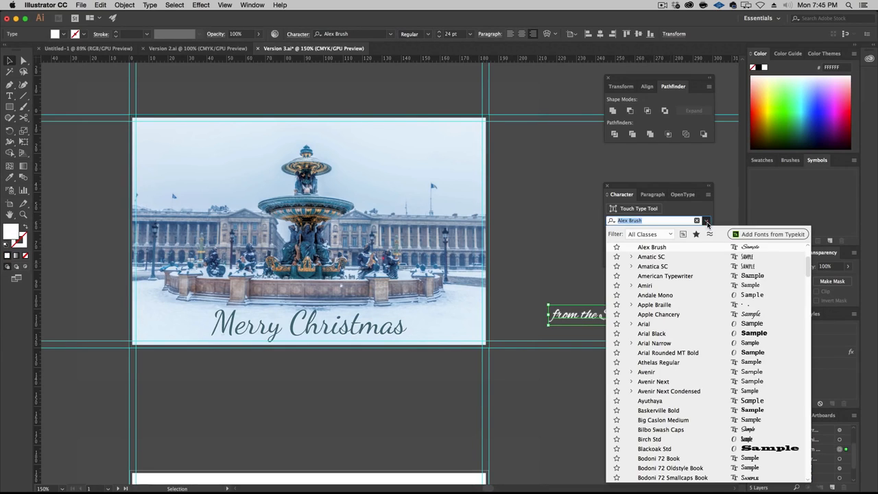
click(698, 259)
Step: Break the signature into three lines with line breaks before and after the family surname
double_click(656, 316)
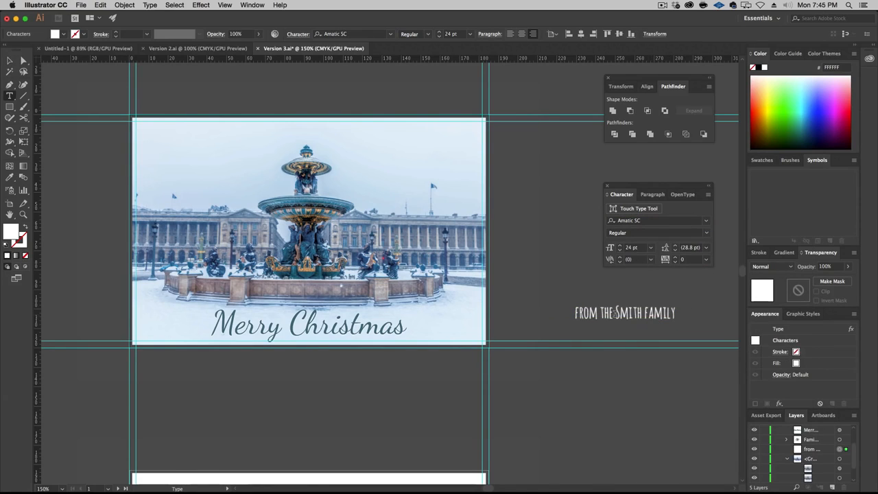
click(615, 313)
key(shift+Return)
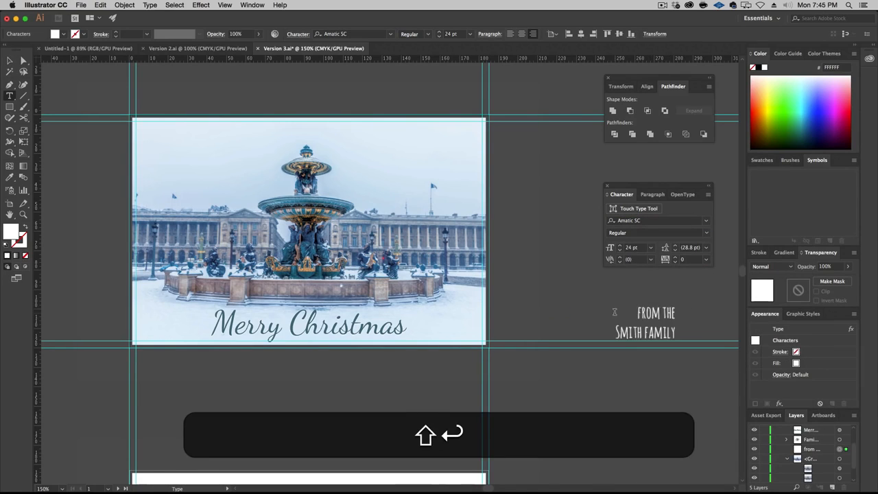
key(shift+Right)
key(Right)
key(shift+Left)
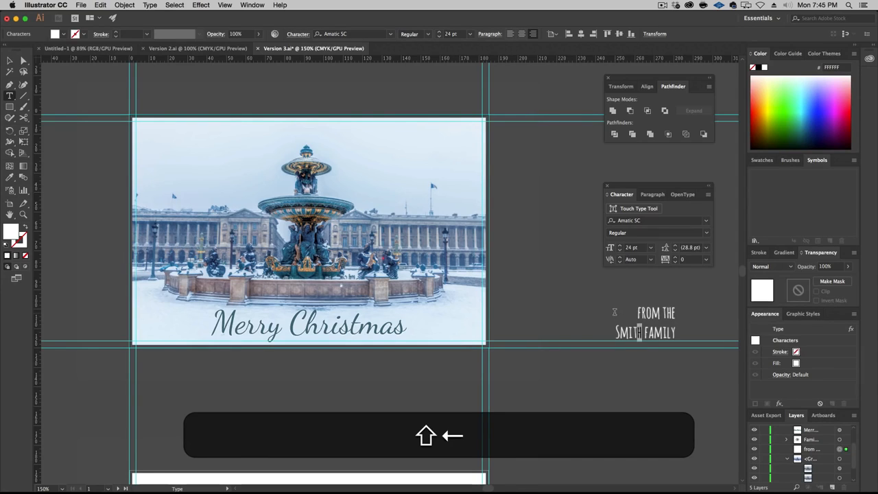
key(shift+Right)
key(shift+Return)
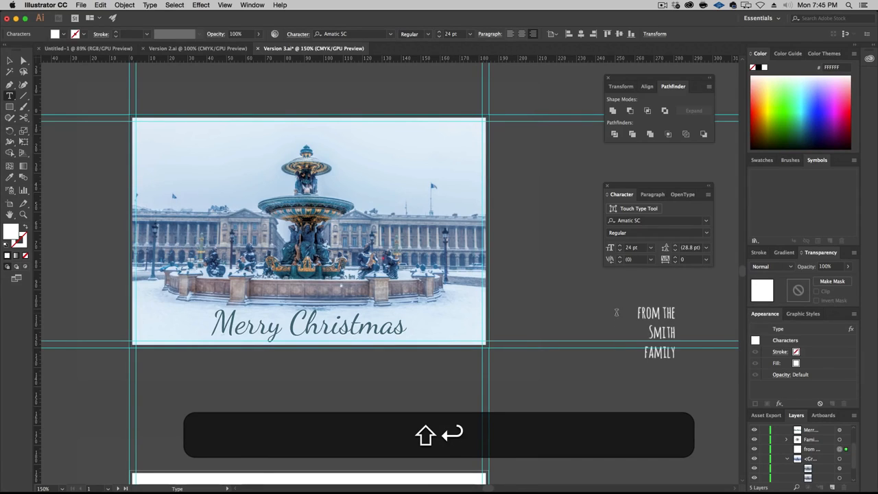
Step: Left-align the three-line signature and place it in the sky at the upper-left corner of the fountain photo
key(super+a)
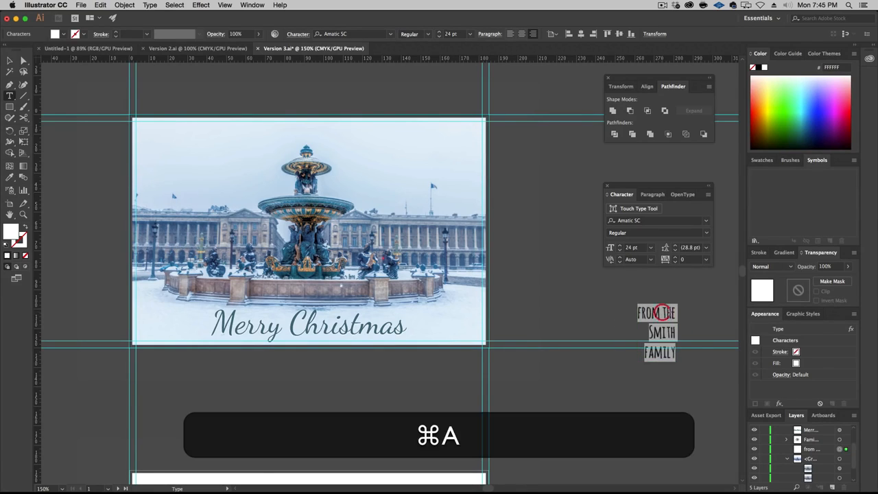
click(649, 194)
click(612, 209)
click(9, 61)
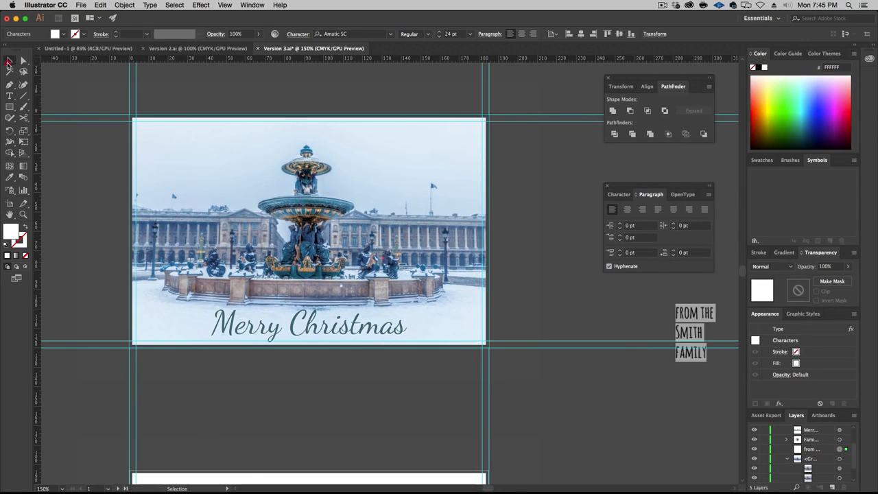
drag(690, 314, 158, 136)
Step: Save the Merry Christmas text's teal fill as a global CMYK process swatch named C=76 M=45 Y=41 K=12
click(252, 334)
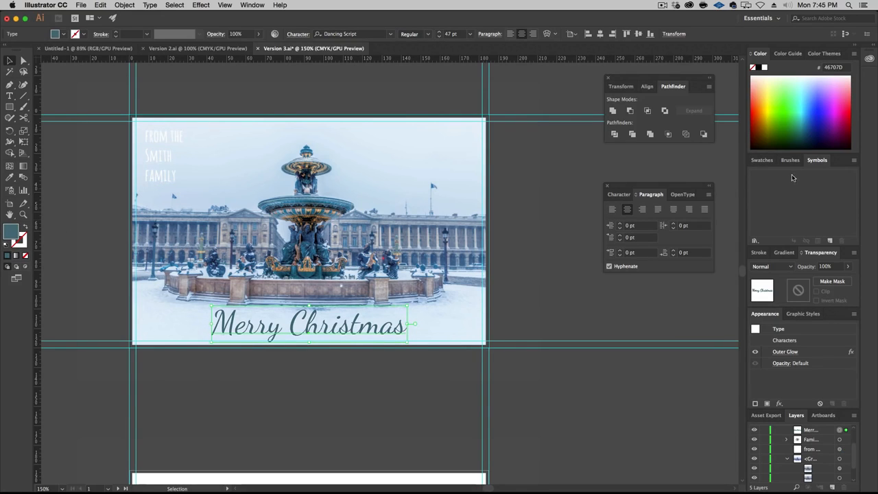
click(761, 160)
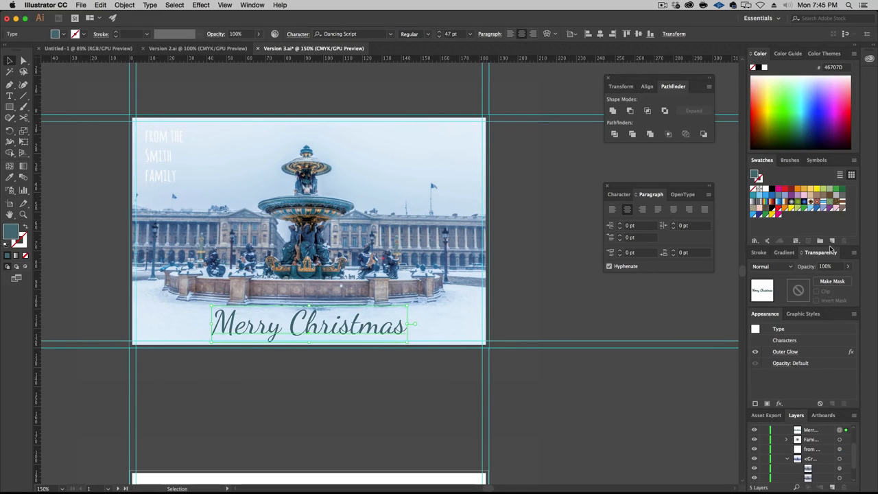
click(832, 241)
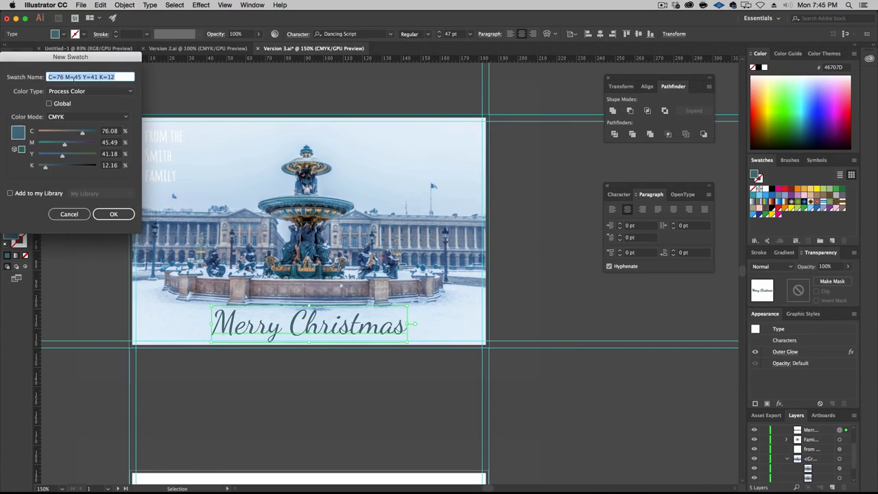
click(52, 104)
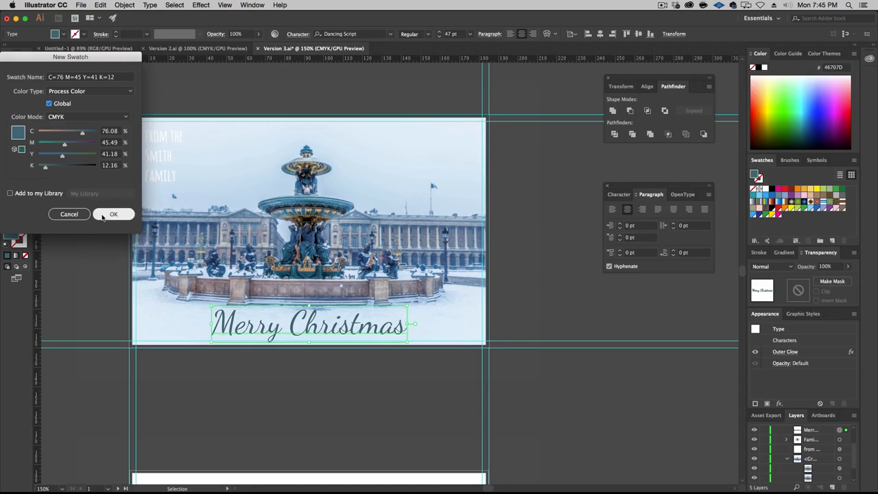
click(114, 214)
Step: Recolour the three-line family signature on the fountain photo with the new teal global swatch
click(160, 178)
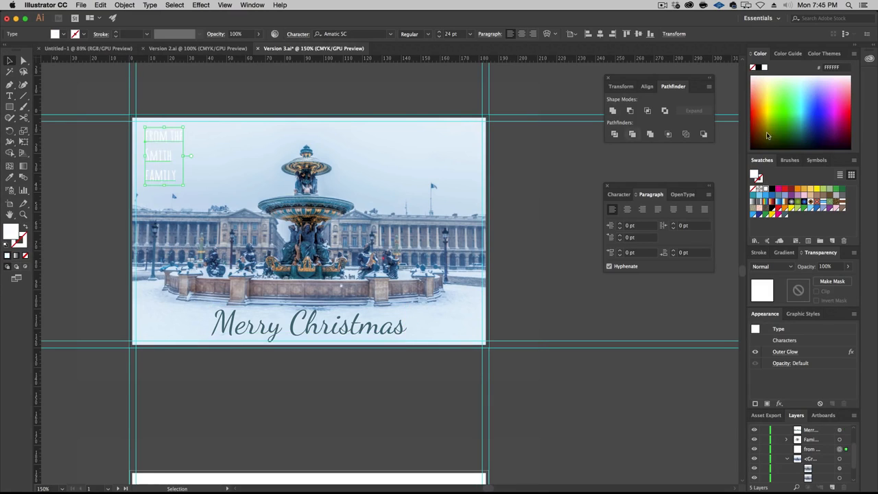
click(786, 215)
click(543, 175)
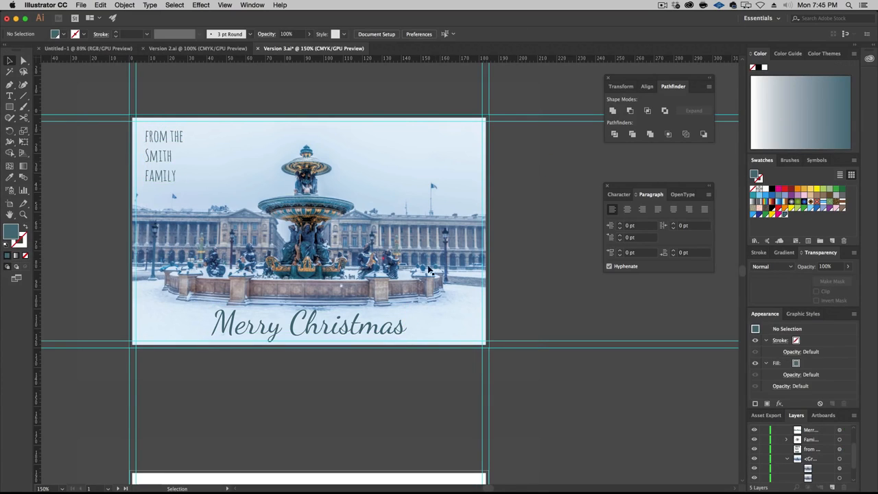
Step: Tighten the family signature's leading to 22 pt and reduce its font size to 22 pt
click(155, 162)
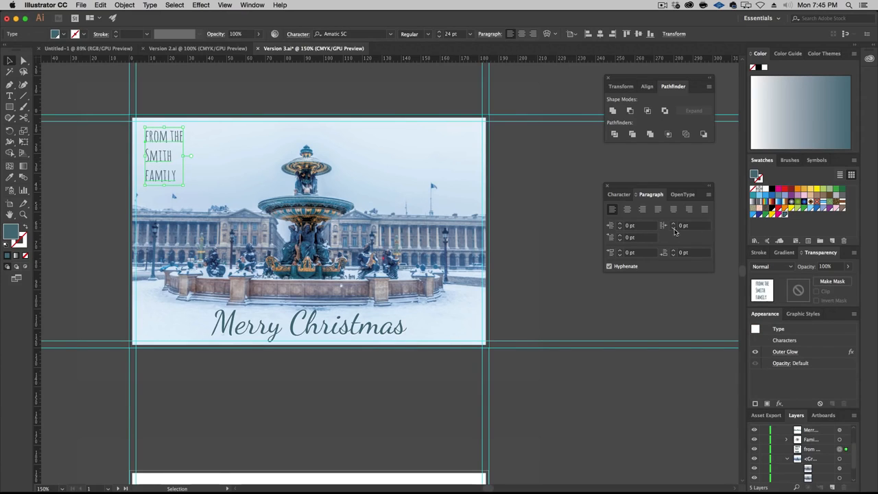
key(super+t)
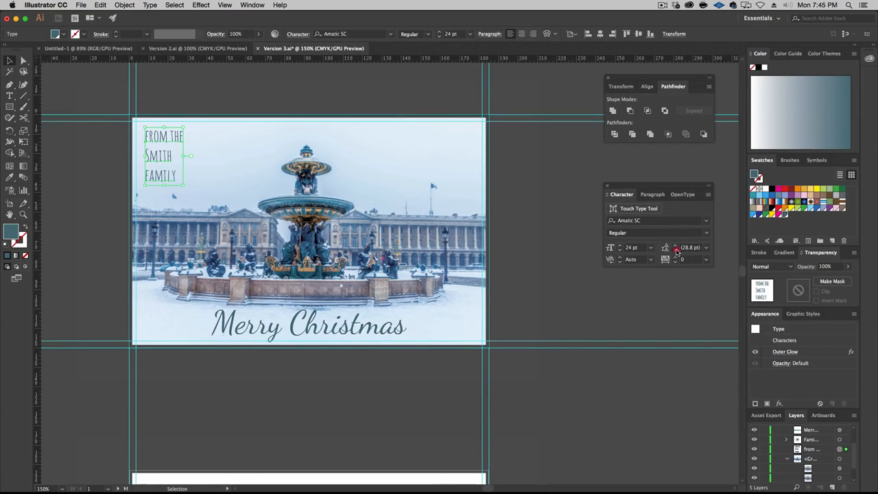
click(676, 250)
click(676, 250)
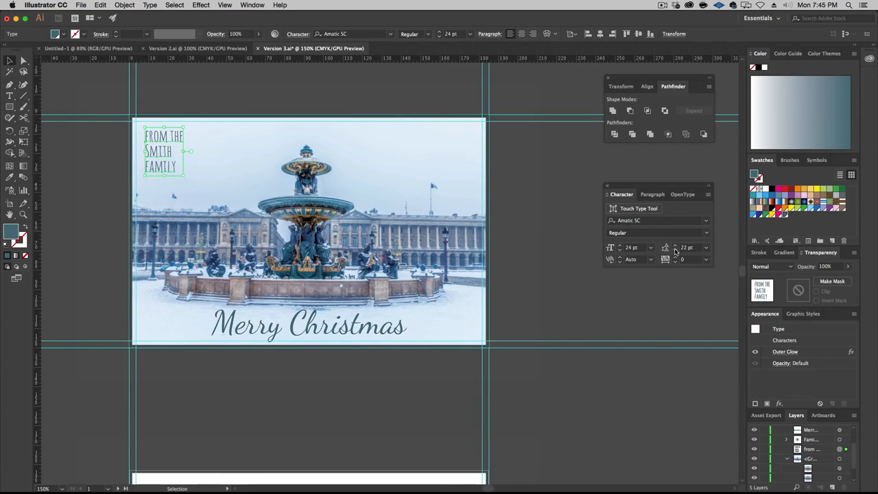
click(619, 251)
click(619, 251)
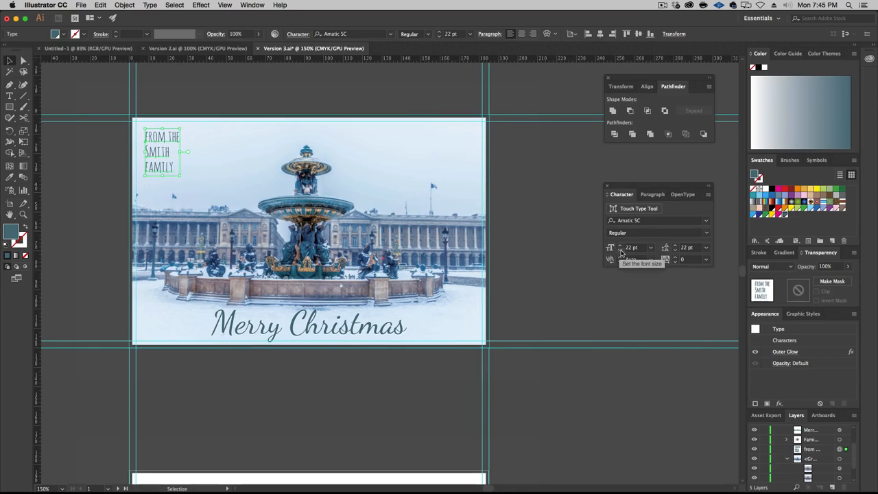
Step: Make the family signature bold at 21 pt and nudge it slightly closer to the photo's upper-left corner
click(706, 232)
click(688, 249)
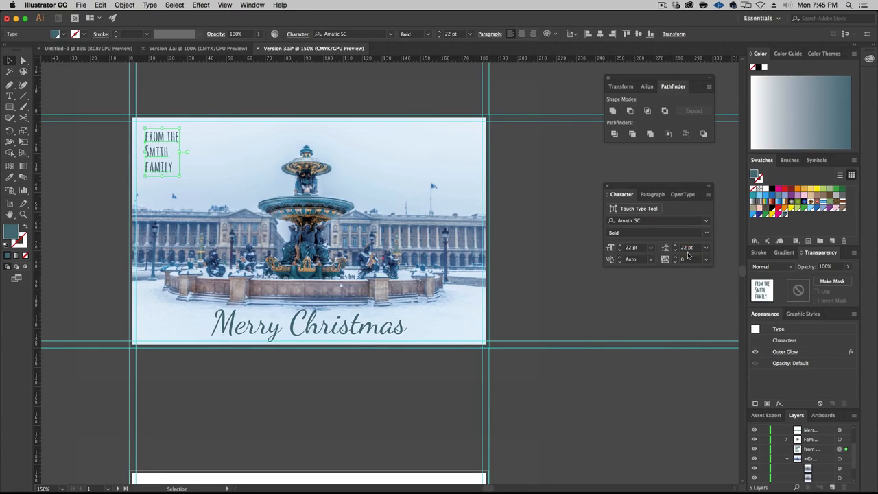
click(620, 250)
click(533, 218)
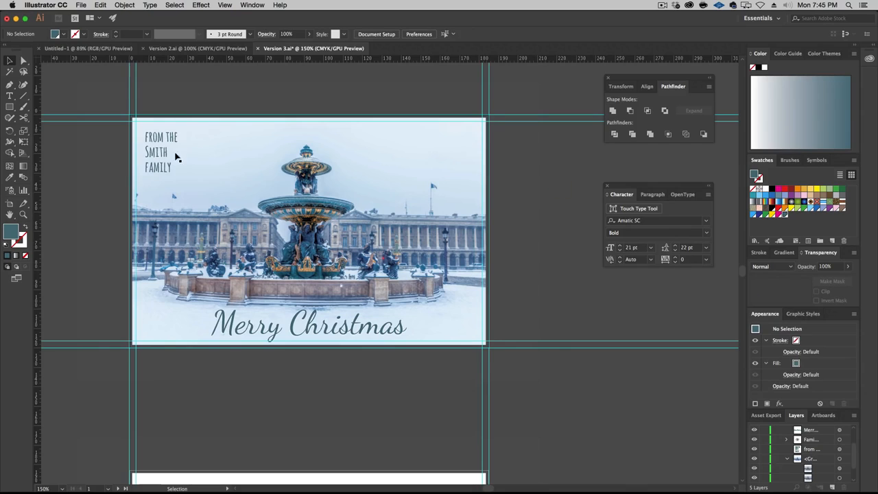
drag(175, 157, 173, 155)
click(517, 203)
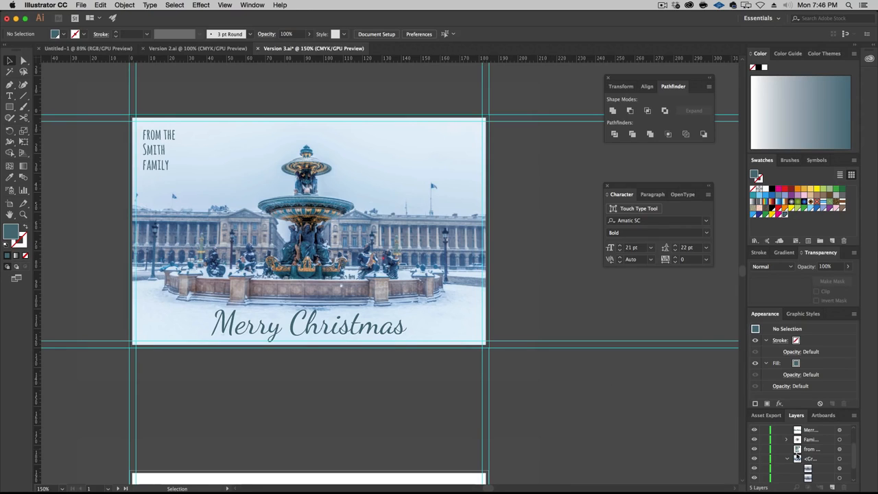
Step: Collapse the photo's clip group in the layer list and recolour the second page's greeting and names with the teal swatch
scroll(790, 446, down, 2)
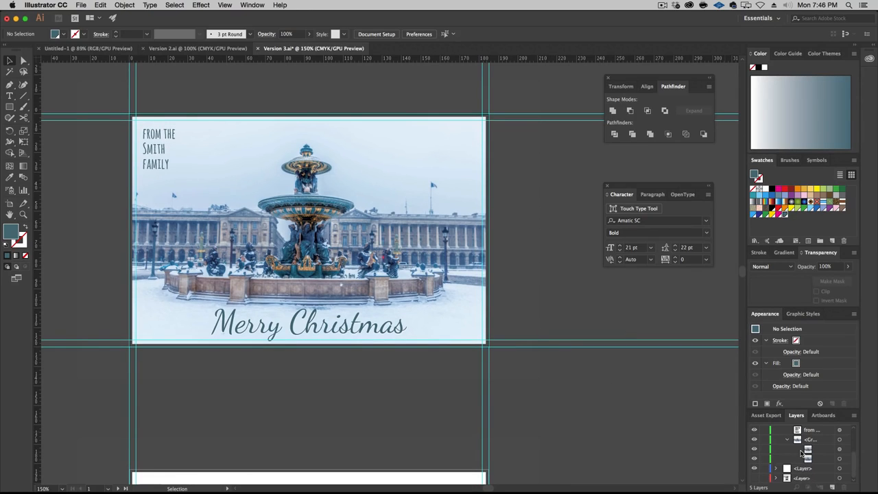
click(787, 441)
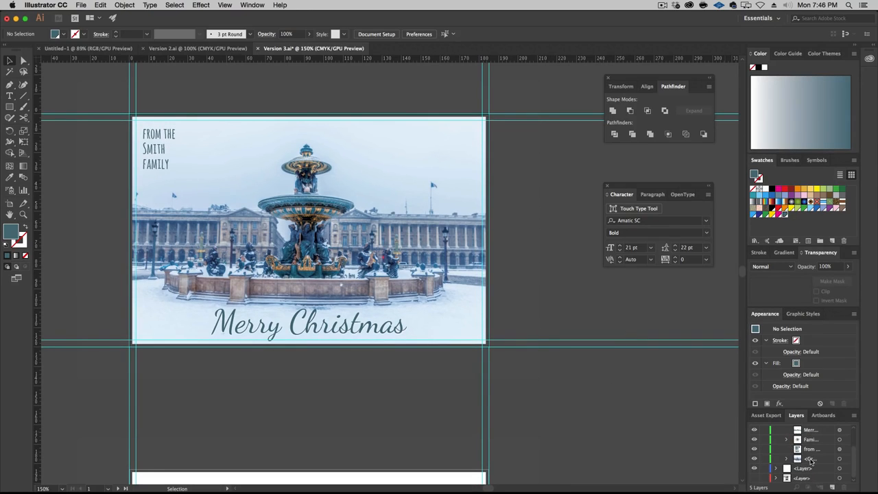
scroll(811, 461, up, 2)
scroll(553, 426, down, 5)
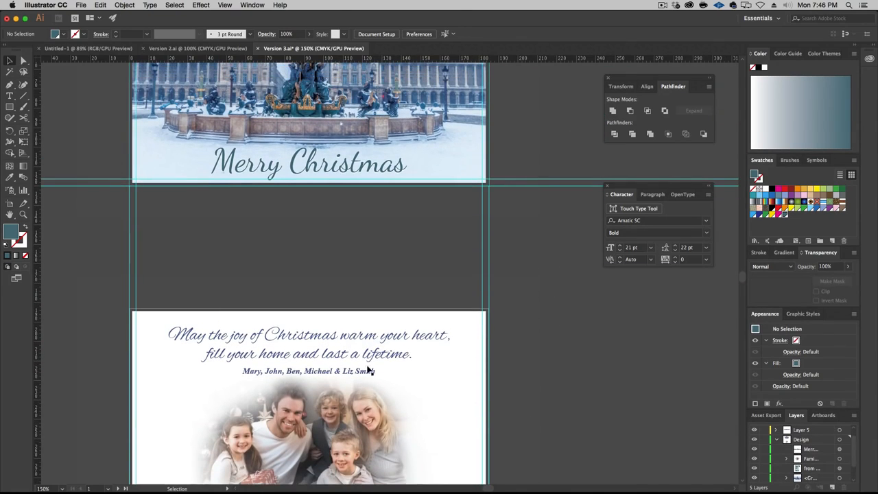
click(370, 363)
click(785, 215)
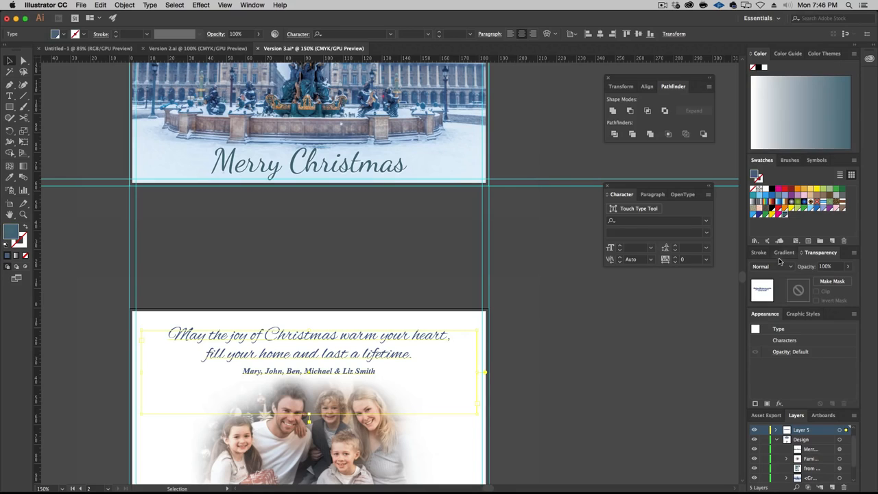
click(614, 394)
Step: Save Version 3.ai, hide the Hide Bleed layer and save the file again
scroll(533, 309, up, 5)
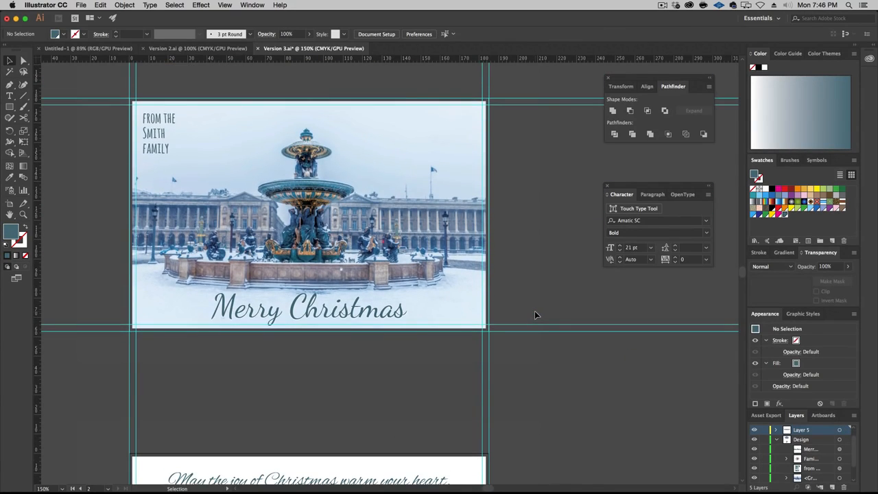
scroll(535, 311, down, 10)
scroll(535, 311, up, 5)
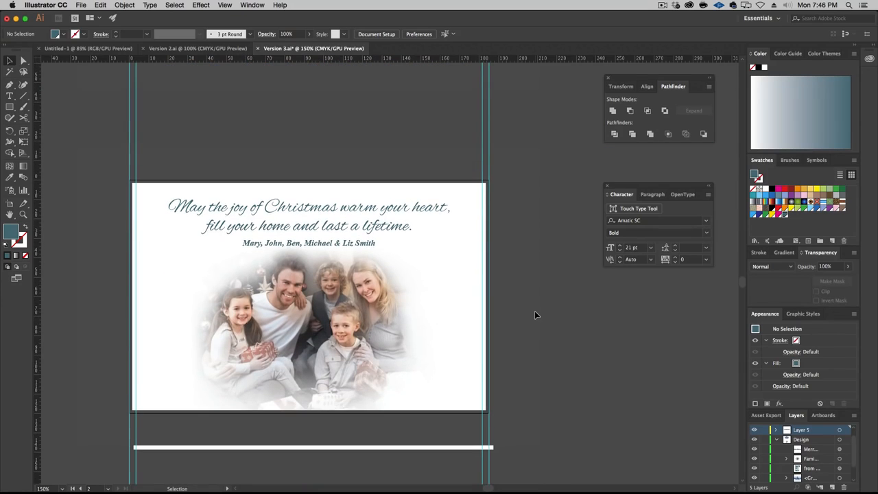
key(super+s)
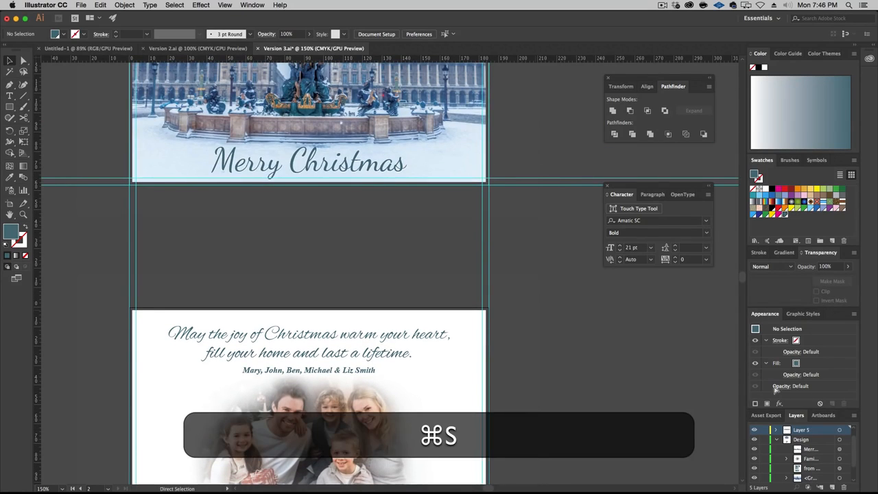
scroll(796, 439, up, 1)
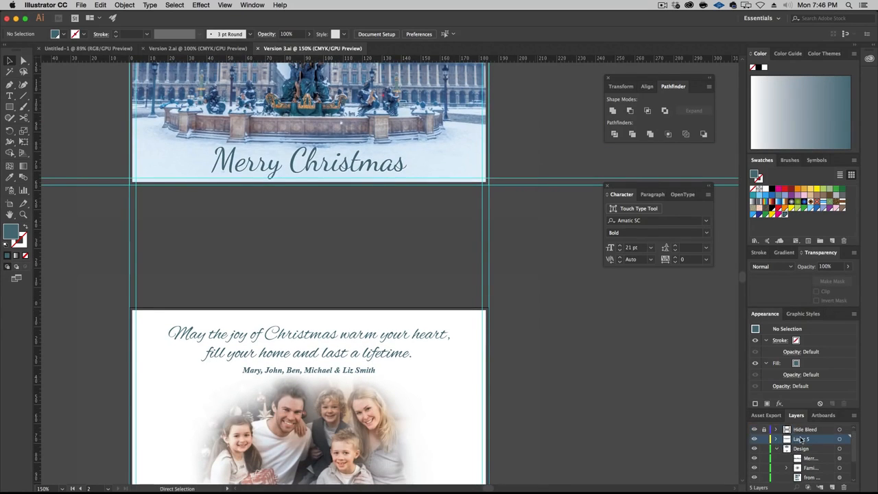
click(754, 430)
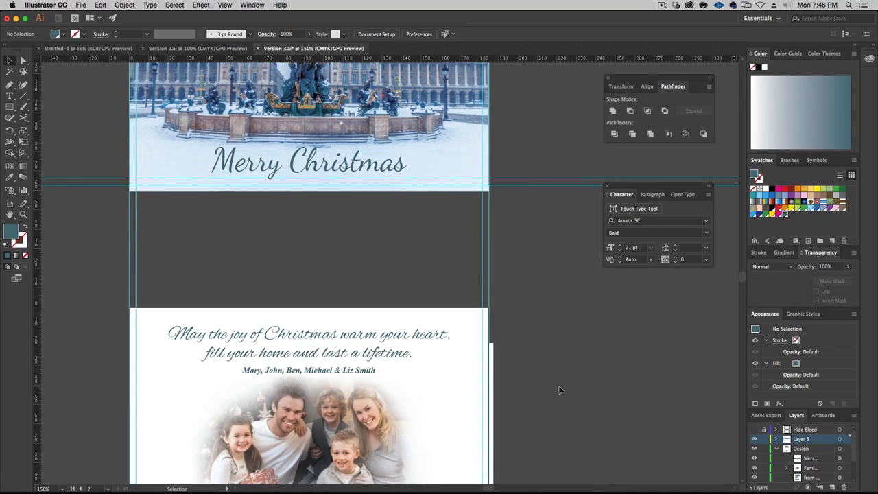
key(super+s)
Step: Close the Version 3.ai, Version 2.ai and Untitled-1 documents
scroll(517, 254, up, 3)
click(258, 48)
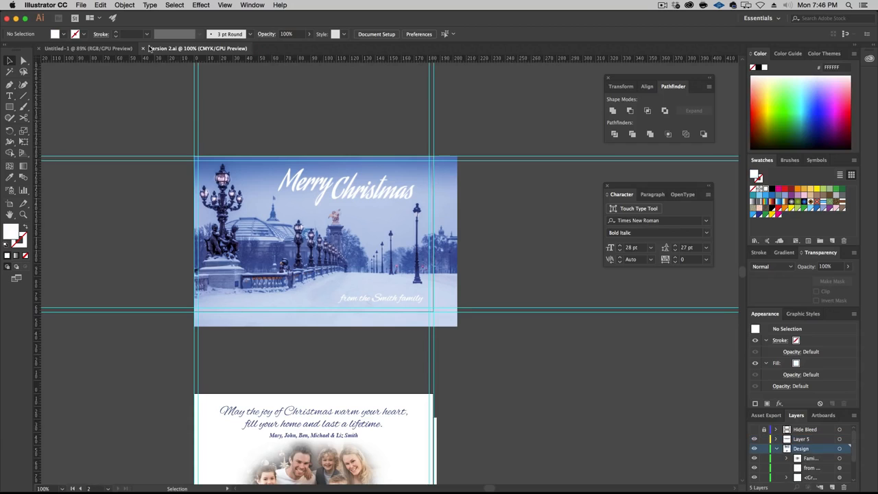
click(143, 48)
click(39, 48)
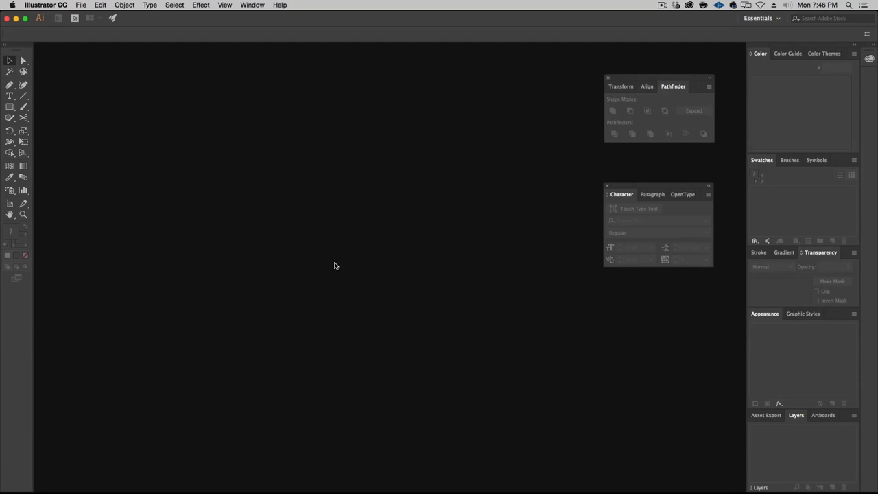
Step: Switch to Finder and review the postcard version files in the Episode-026-Source-Files folder
alt+click(318, 493)
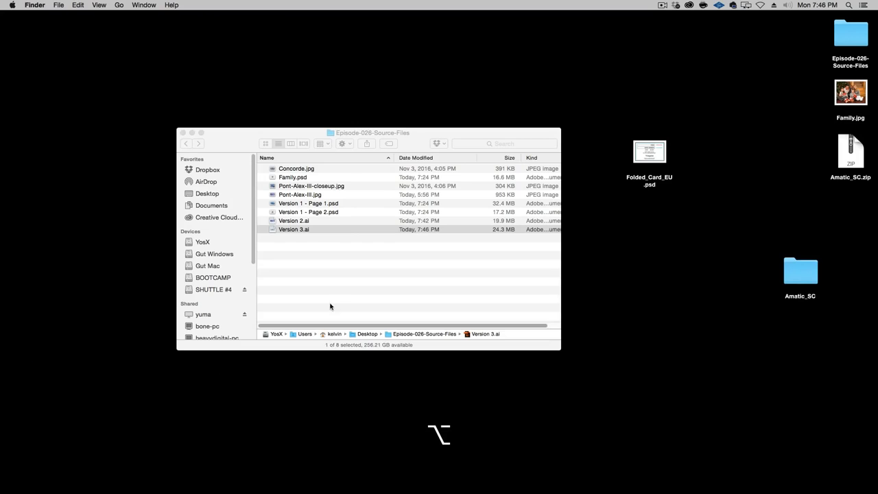
click(332, 302)
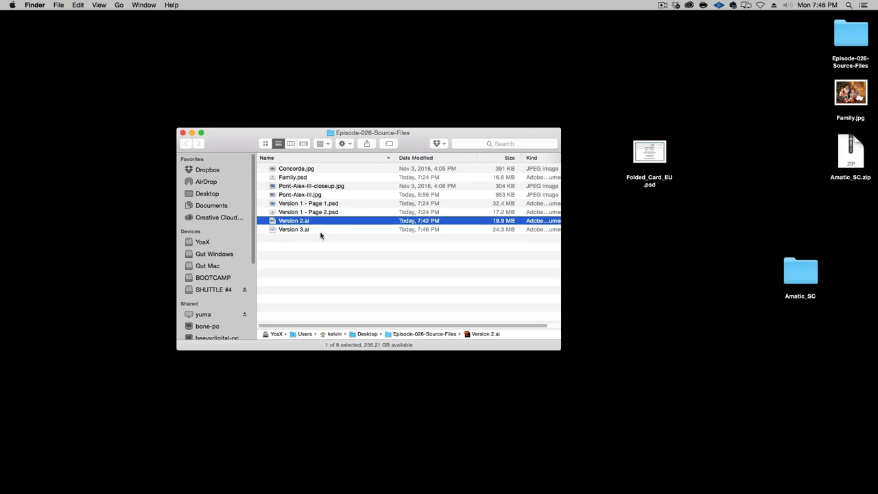
drag(351, 206, 351, 215)
click(345, 267)
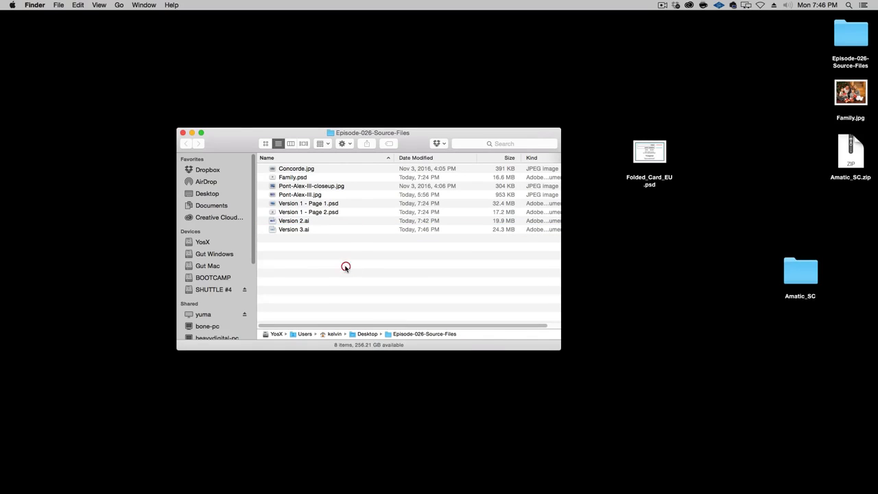
Step: Switch to Chrome, minimize the Google Fonts window and restore the Vistaprint holiday cards window
mouse_move(412, 491)
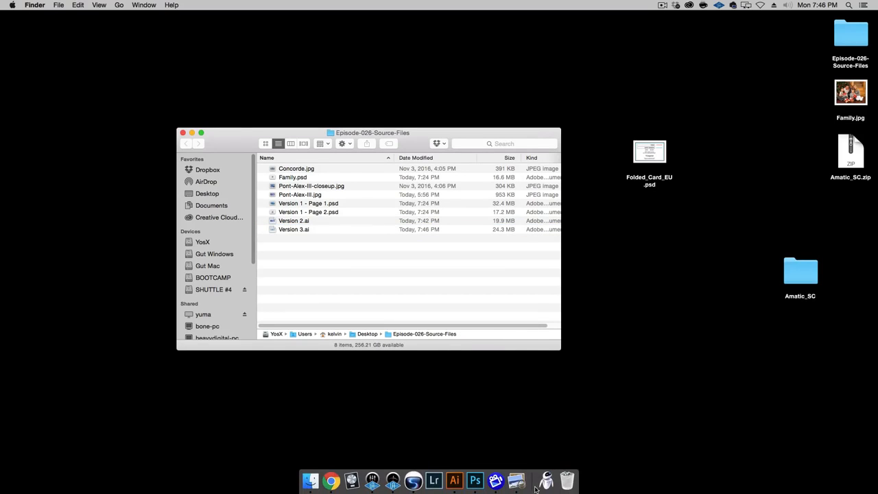
click(331, 480)
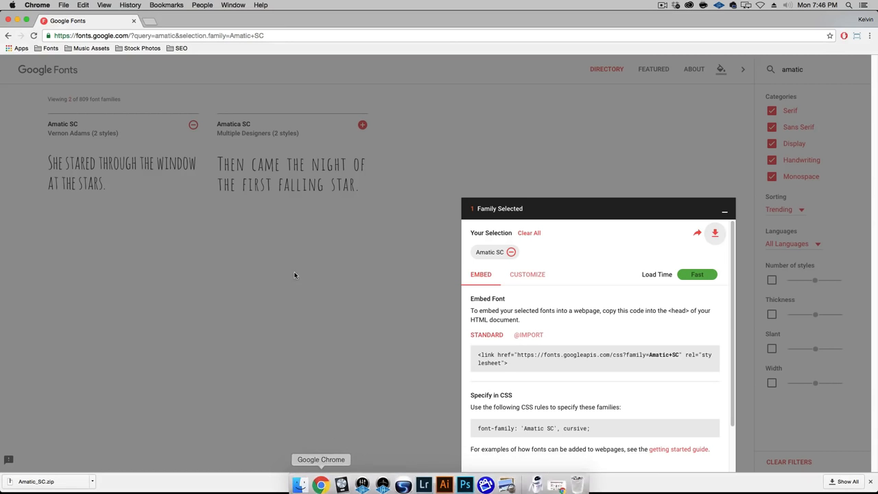
key(super+m)
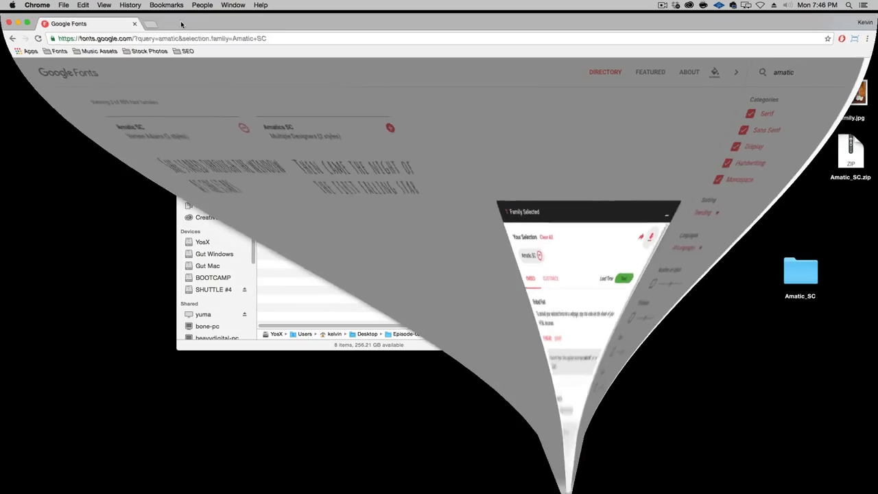
mouse_move(528, 489)
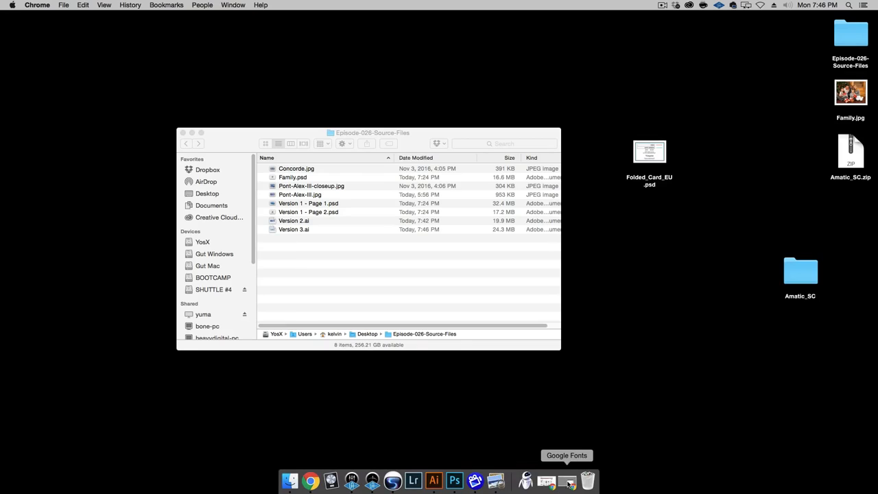
click(564, 483)
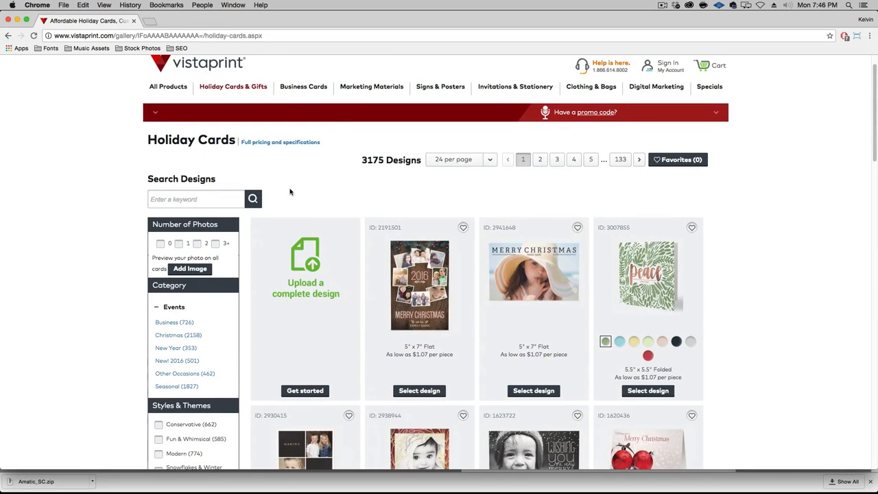
Step: Start a complete-design upload for the horizontal 5" x 7" Folded holiday card on Vistaprint
click(306, 267)
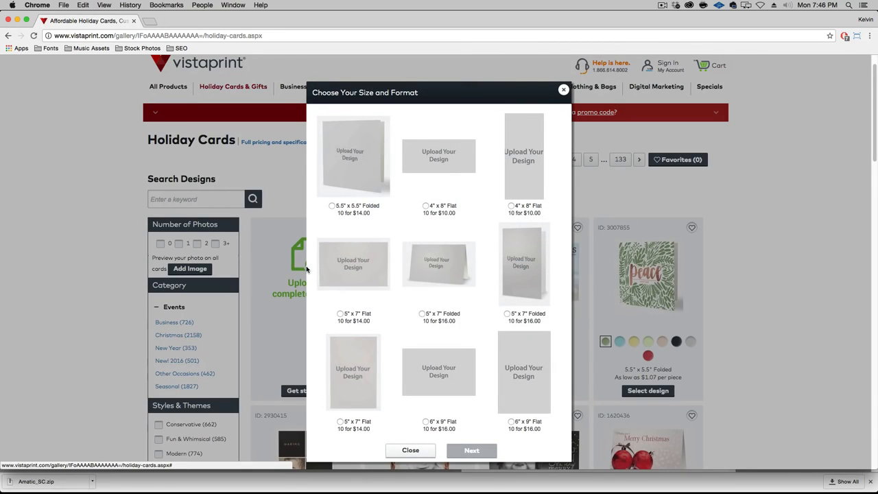
click(443, 319)
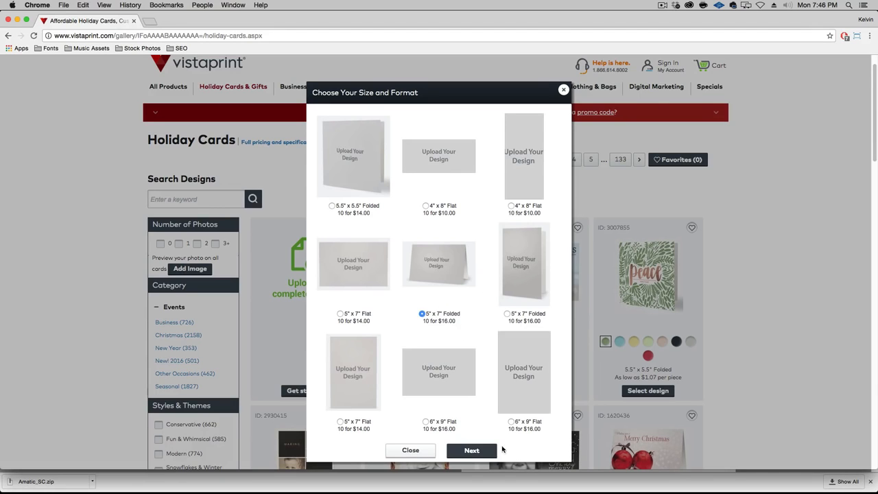
click(469, 450)
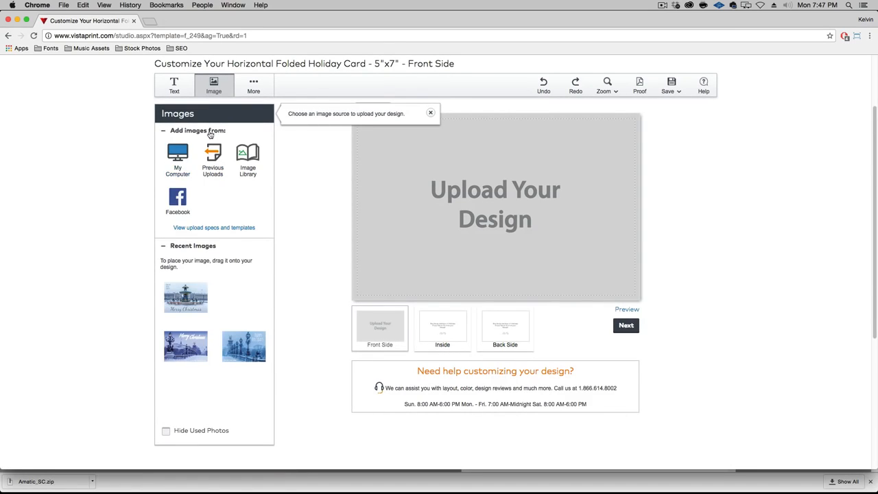
Step: Upload Version 1 - Page 1.psd from the Episode-026-Source-Files folder on the Desktop to the card design
click(179, 170)
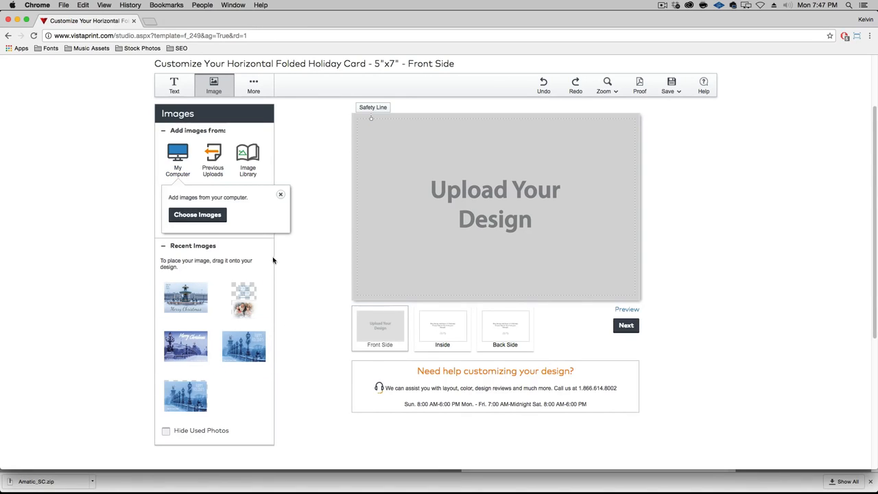
click(203, 218)
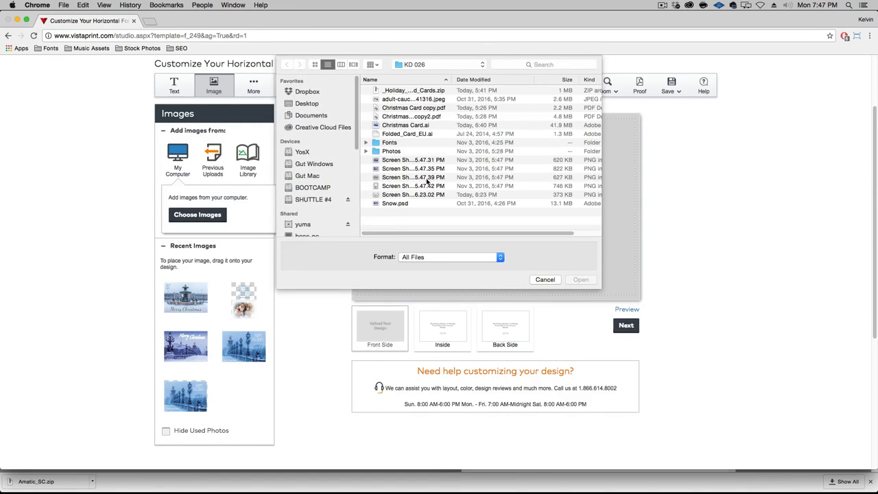
key(super+d)
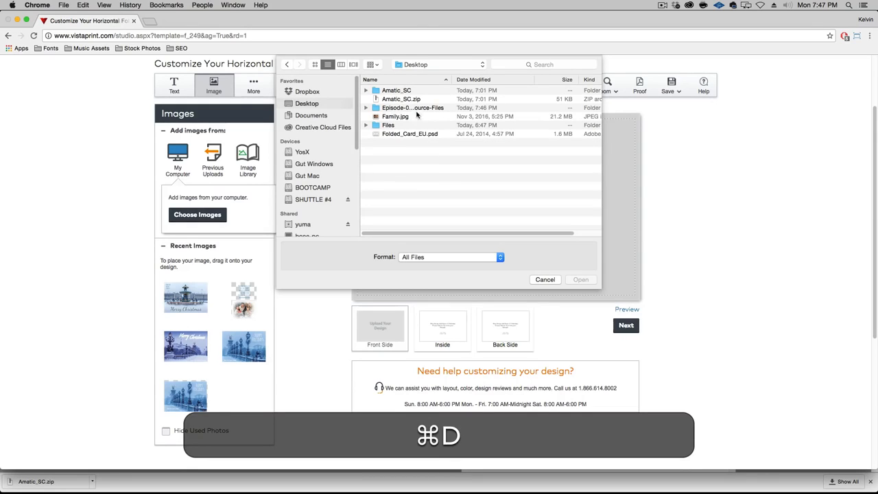
double_click(417, 108)
click(428, 126)
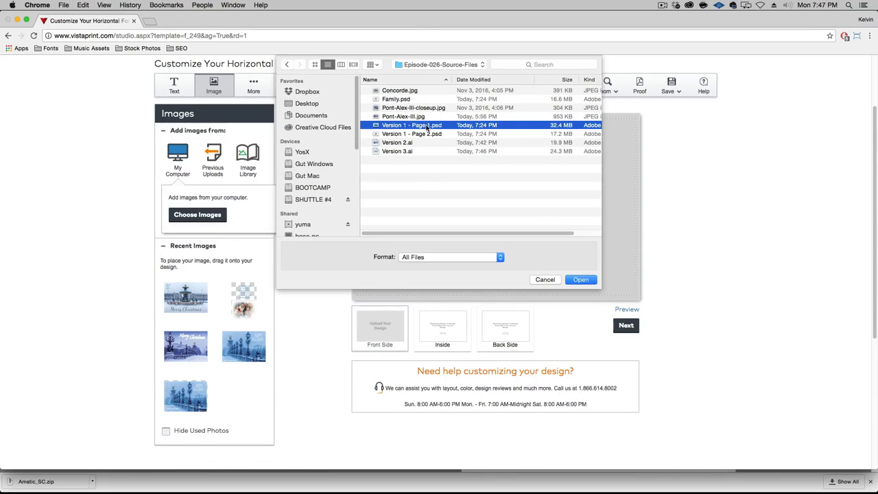
double_click(428, 126)
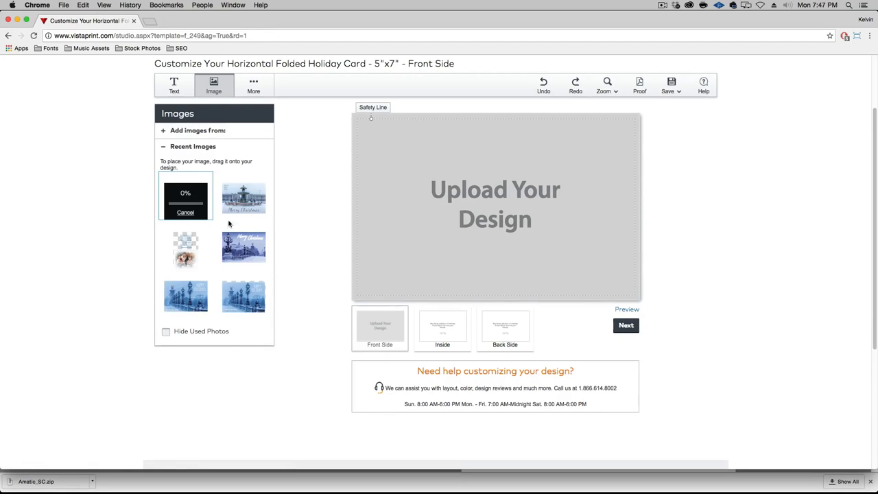
Step: Delete all five older card images from the recent images, keeping the upload in progress
click(247, 176)
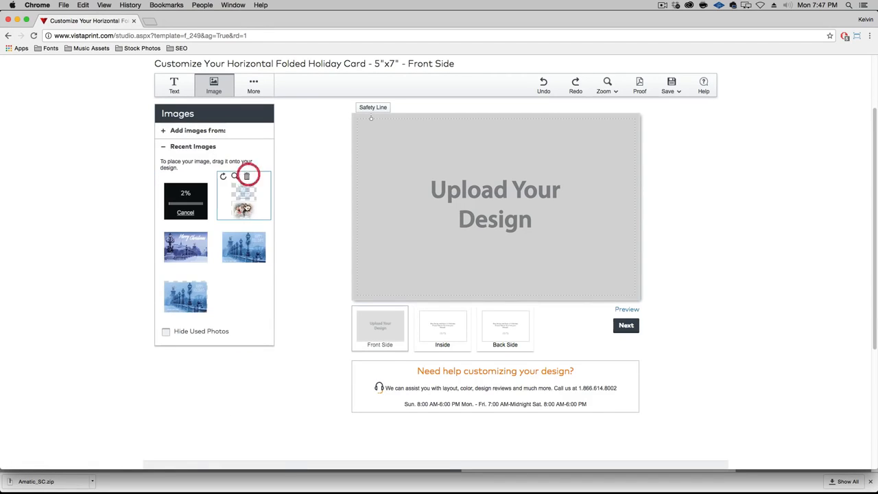
click(248, 176)
click(248, 177)
click(248, 176)
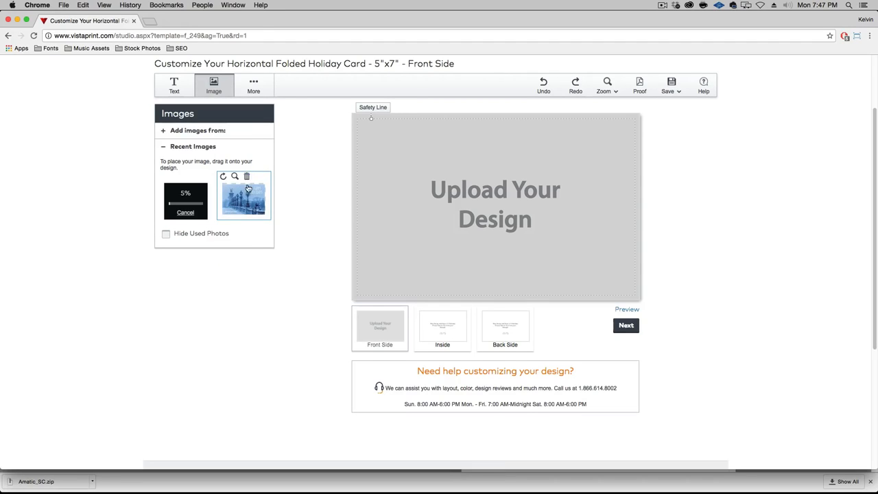
click(248, 176)
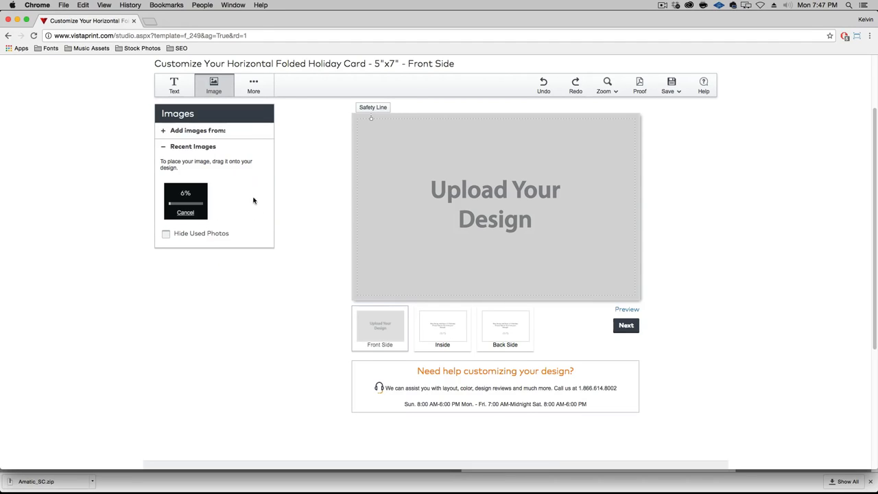
Step: Upload Version 1 - Page 2.psd, Version 2.ai and Version 3.ai together from the Episode-026-Source-Files folder
click(192, 131)
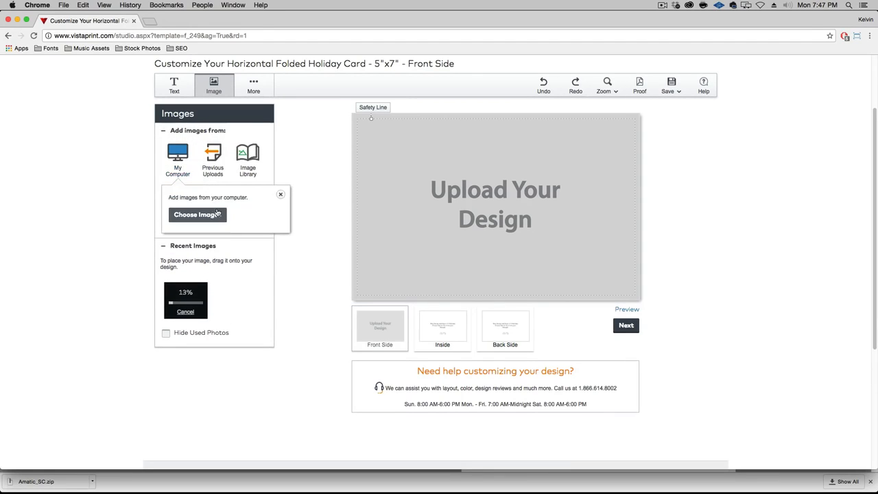
click(214, 214)
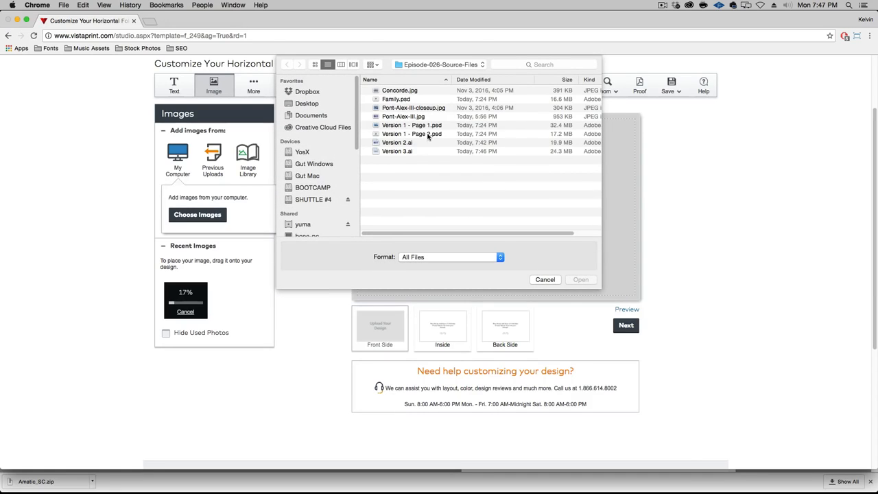
click(428, 136)
shift+click(431, 151)
click(580, 280)
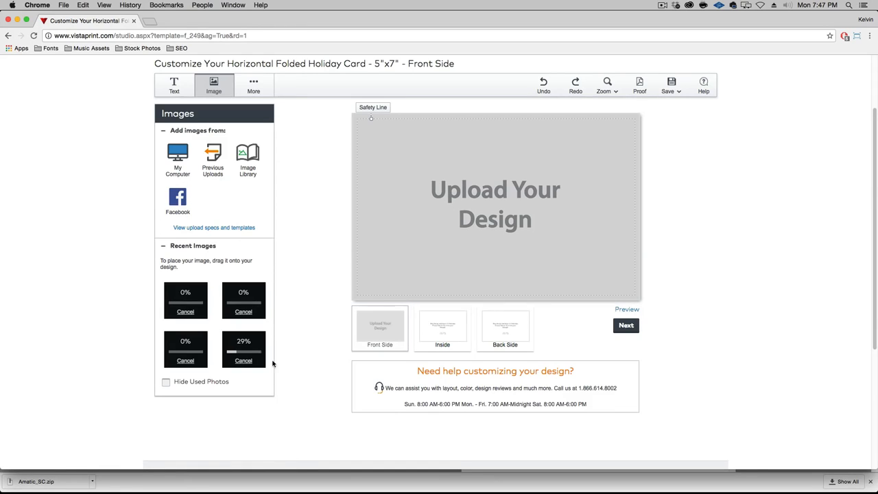
scroll(241, 364, down, 1)
scroll(241, 364, up, 1)
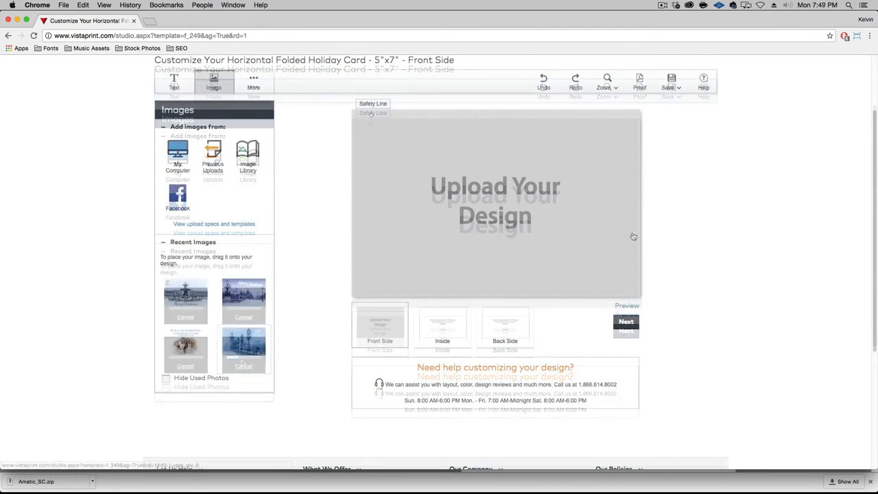
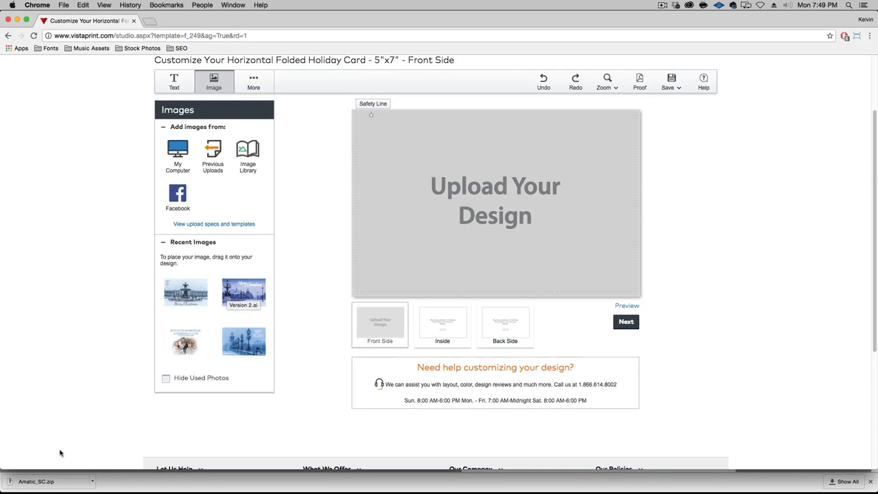
Step: Switch to Finder and open Version 2.ai from the Episode-026-Source-Files folder in Illustrator
alt+click(5, 363)
click(316, 265)
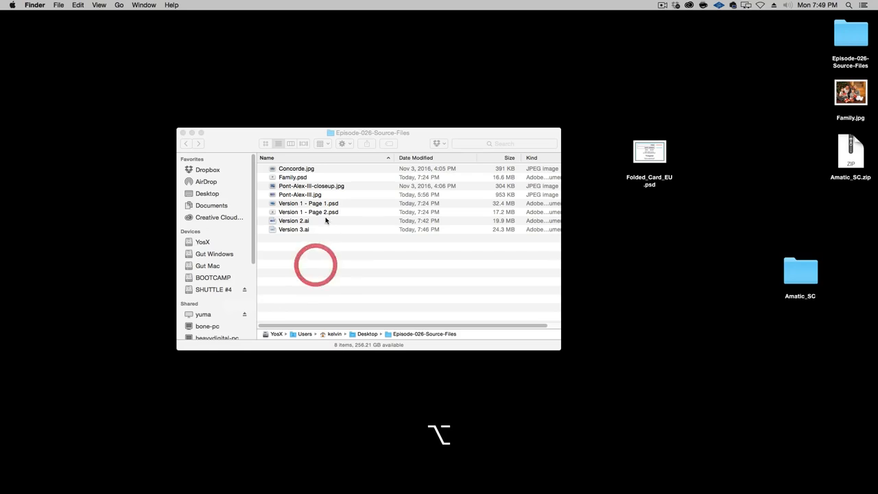
double_click(316, 220)
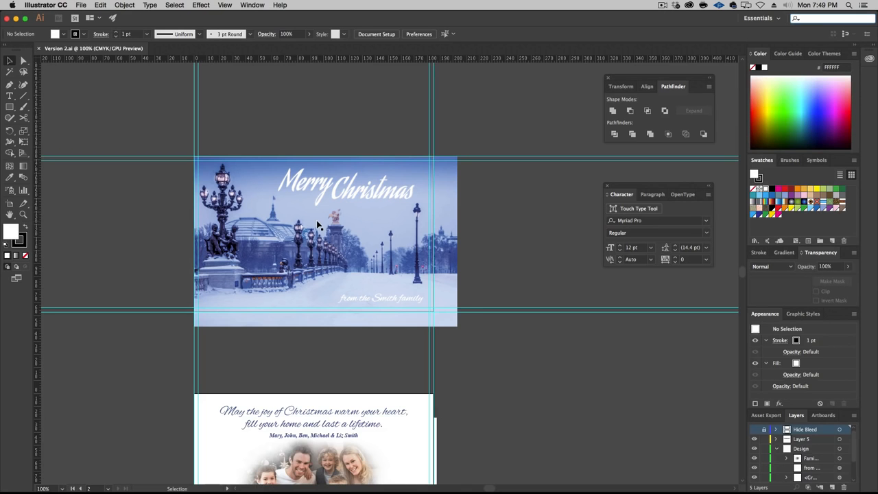
Step: Save a copy of Version 2.ai as the Adobe PDF Version 2 copy.pdf, all artboards, with the Illustrator Default preset
click(80, 5)
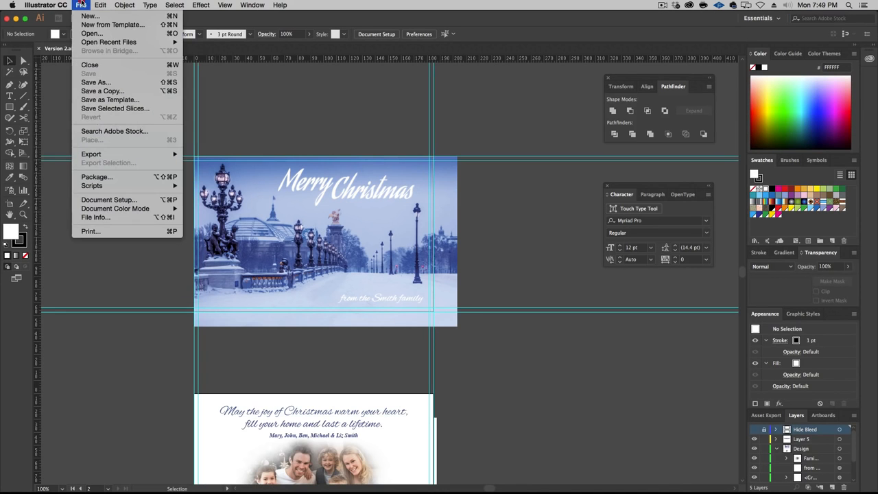
click(90, 91)
click(421, 318)
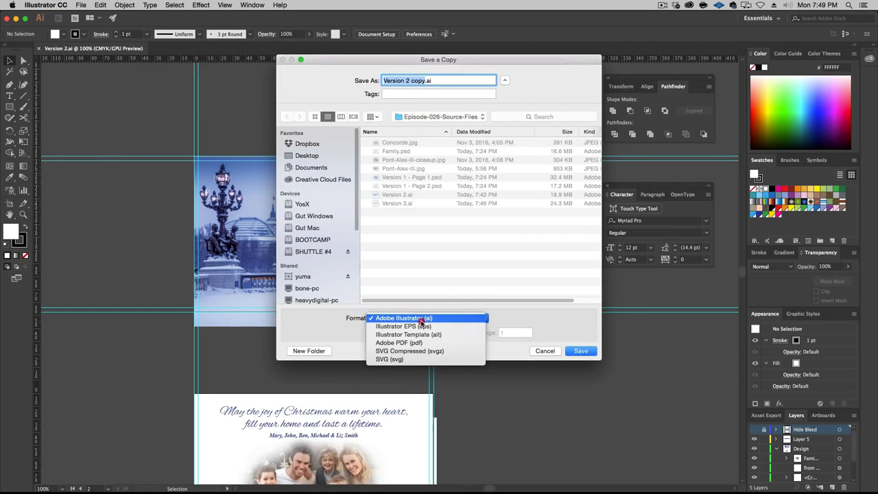
click(426, 343)
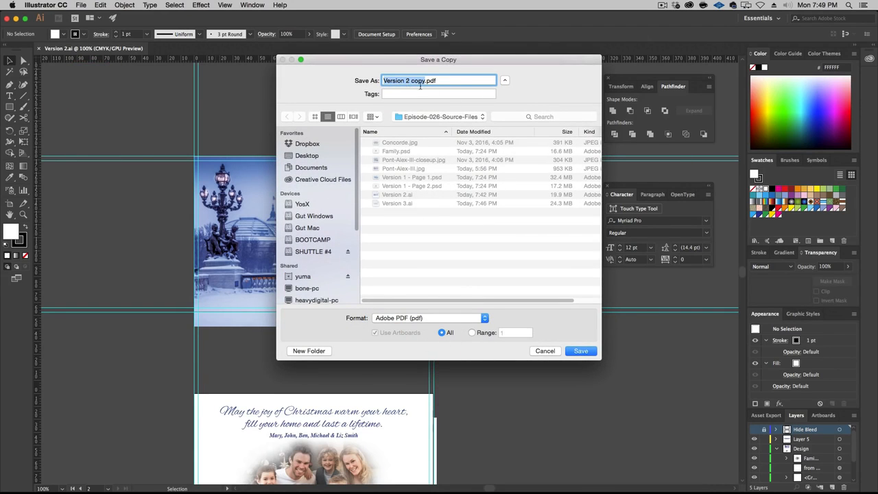
click(574, 353)
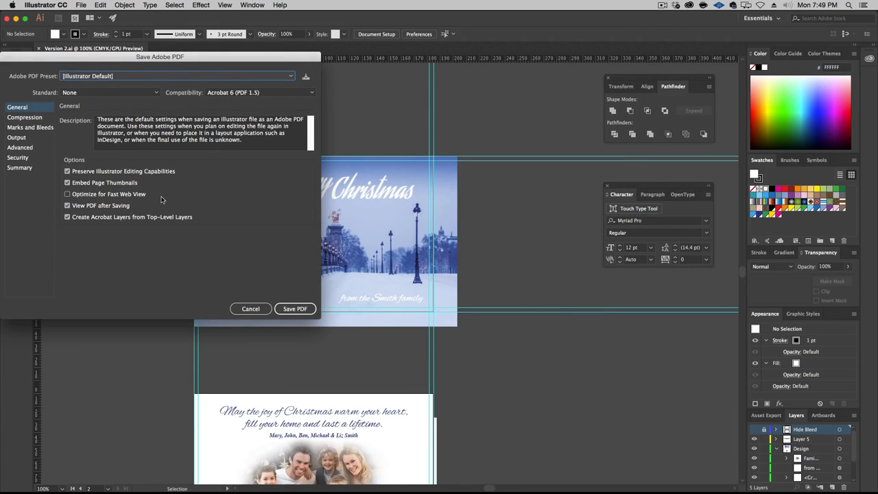
click(31, 117)
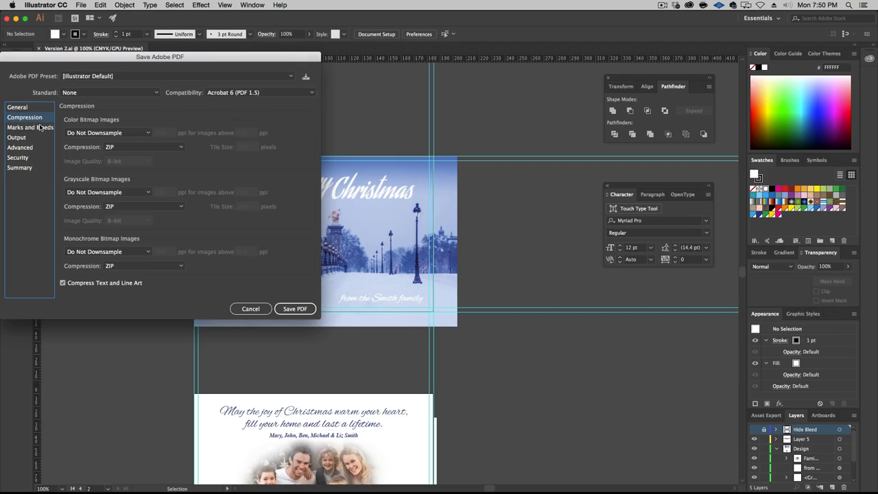
click(40, 127)
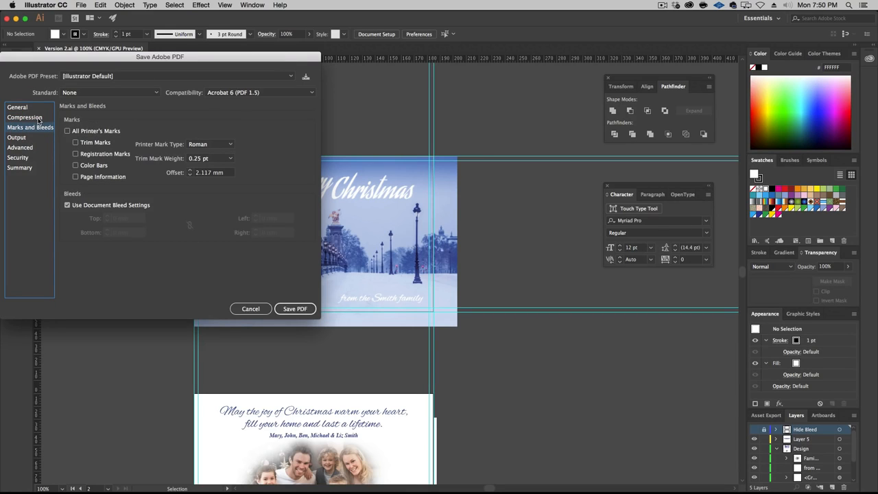
click(295, 308)
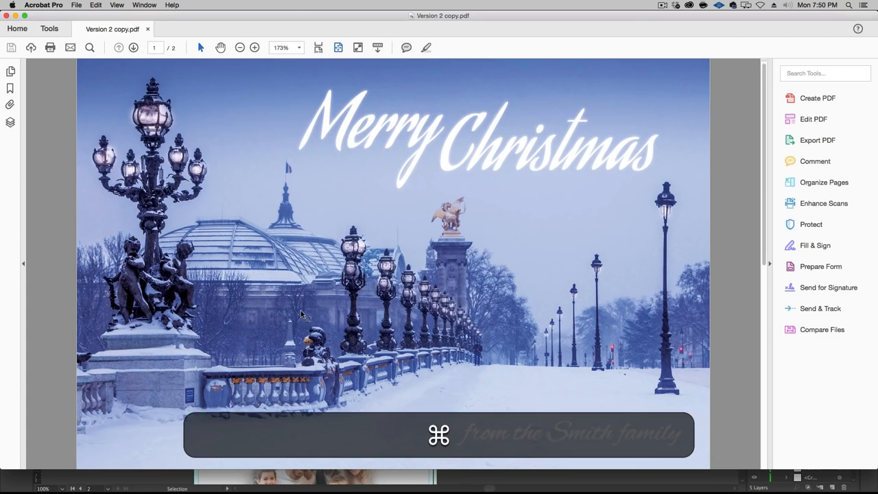
Step: Close the Version 2 copy.pdf preview in Acrobat and close Version 2.ai in Illustrator without saving changes
key(super+w)
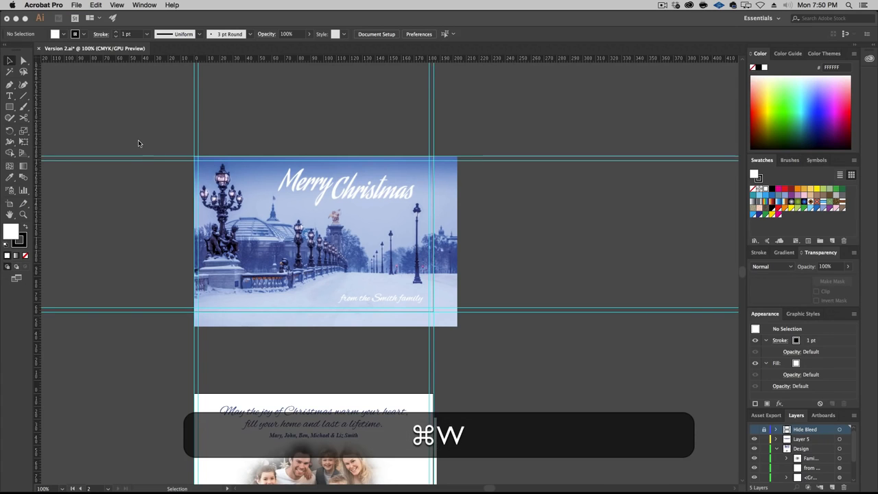
click(39, 49)
click(39, 48)
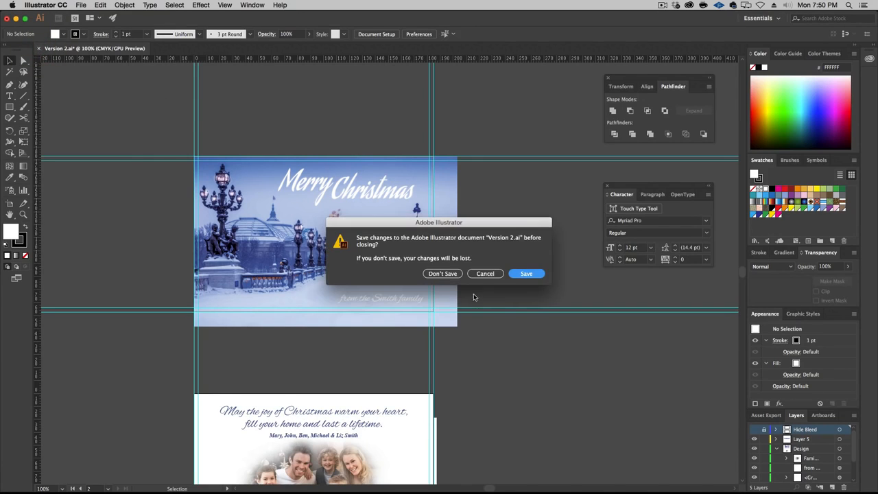
click(447, 273)
Step: Switch to Finder and open Version 3.ai from the Episode-026-Source-Files folder in Illustrator
alt+click(56, 192)
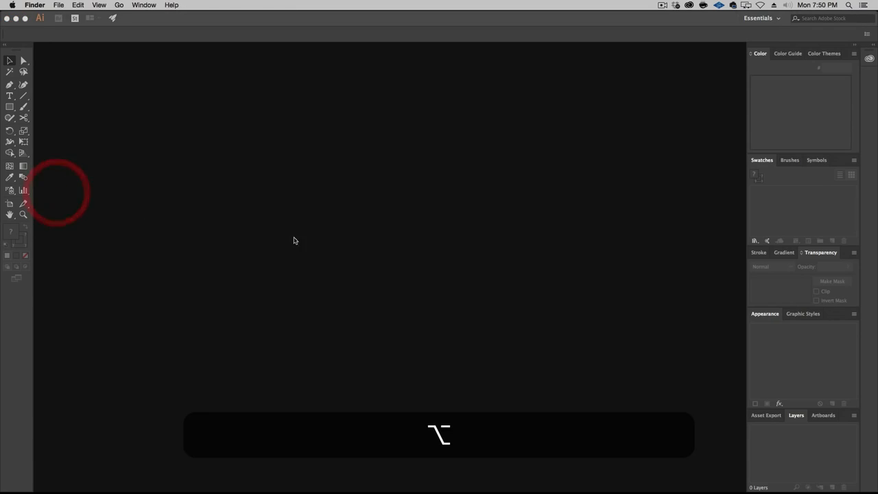
click(150, 162)
alt+click(149, 162)
click(366, 263)
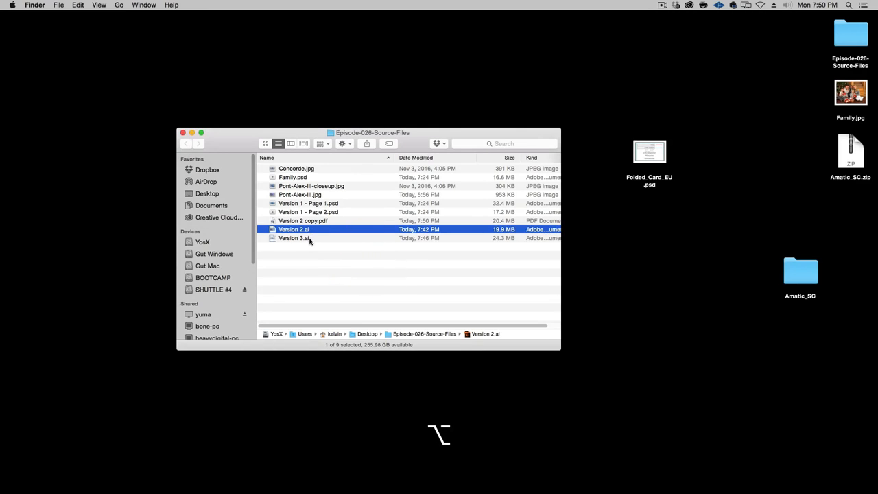
double_click(293, 238)
Step: Save a copy of Version 3.ai as the Adobe PDF Version 3 copy.pdf with the Illustrator Default preset
click(79, 5)
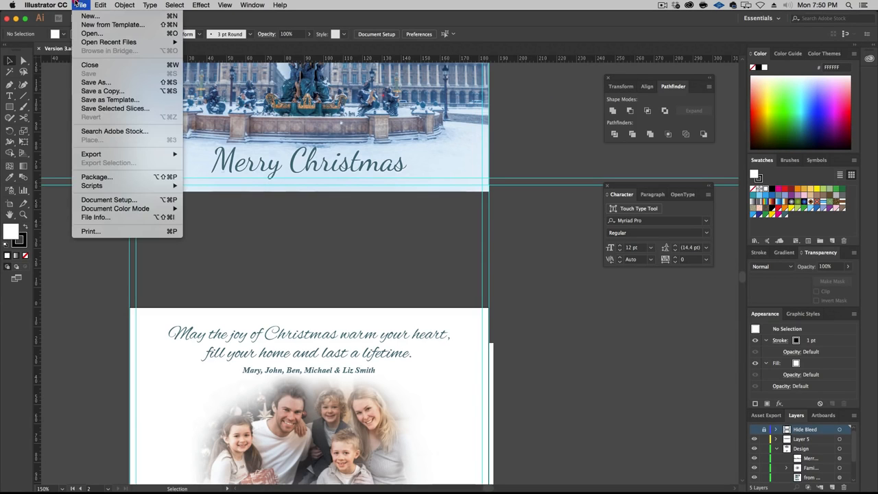
click(96, 90)
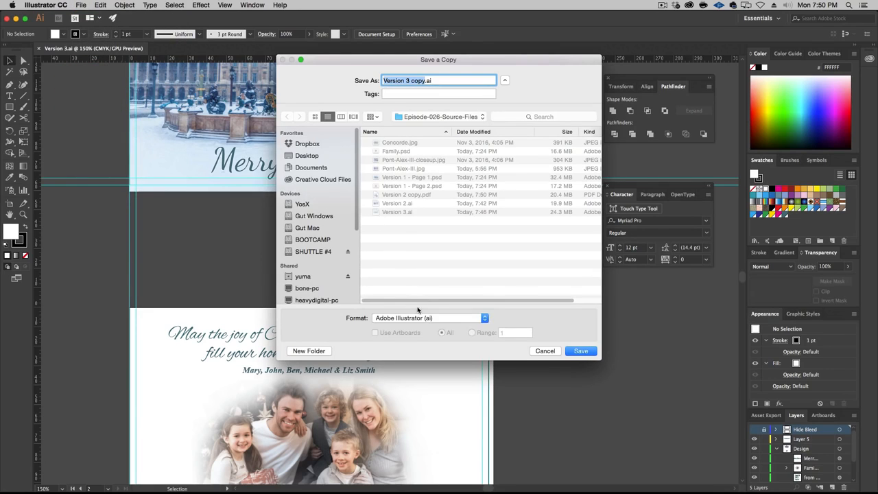
click(418, 317)
click(450, 343)
click(589, 354)
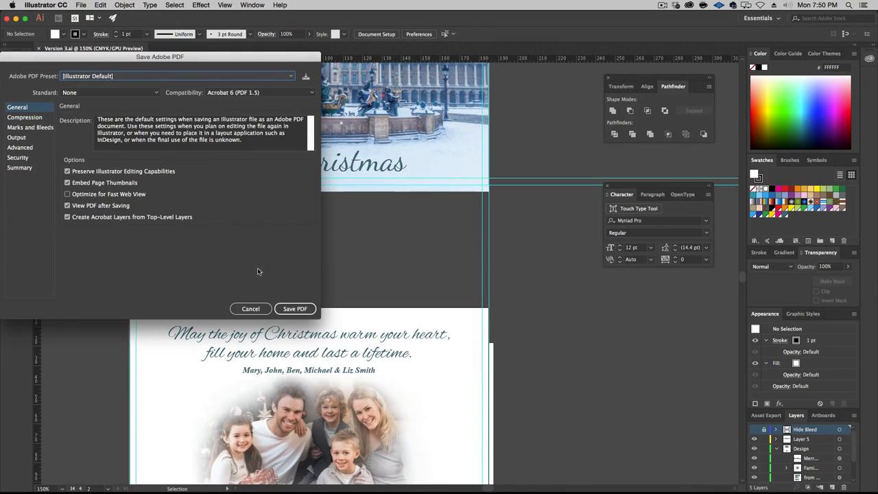
click(294, 309)
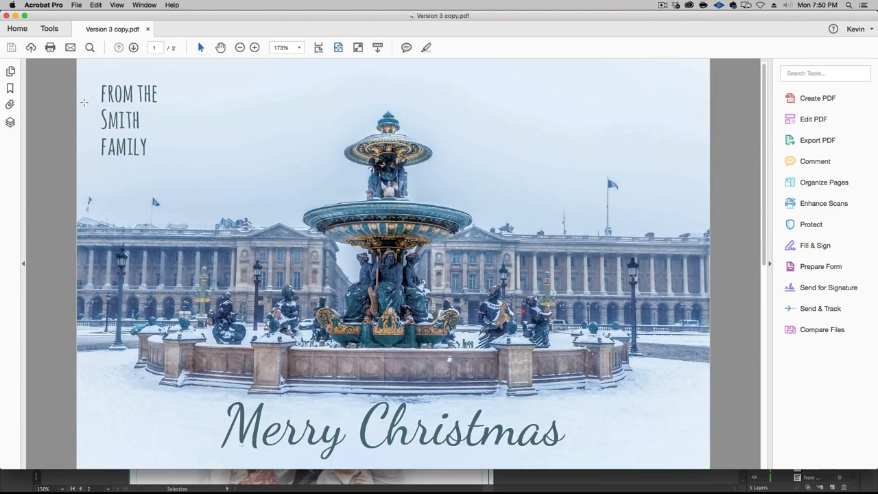
Step: Close the Version 3 copy.pdf preview in Acrobat and close Version 3.ai in Illustrator without saving changes
key(super+w)
click(108, 138)
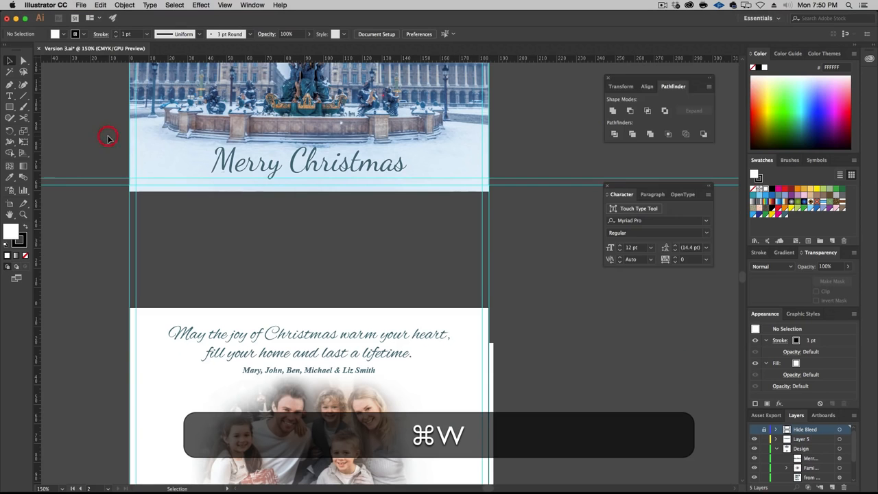
key(super+w)
click(429, 274)
Step: Switch to Chrome and delete the two Illustrator-based images, the bridge and the fountain designs, from the recent images
alt+click(39, 202)
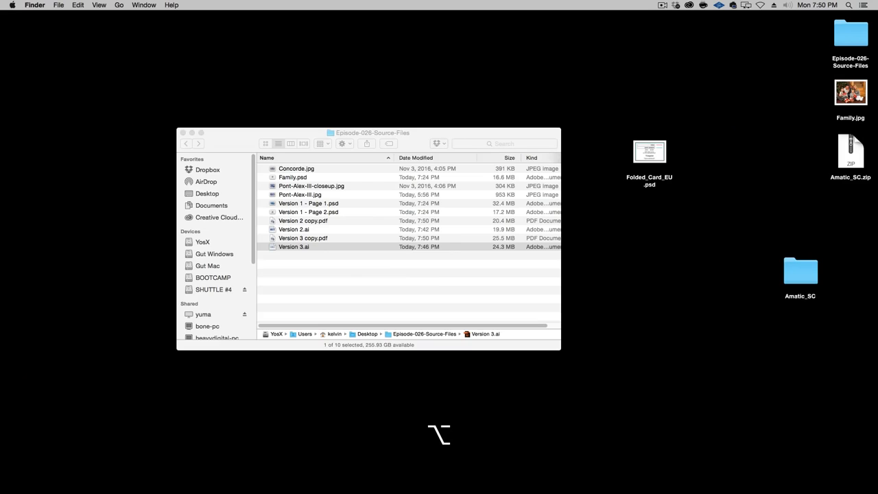
click(350, 278)
key(super+Tab)
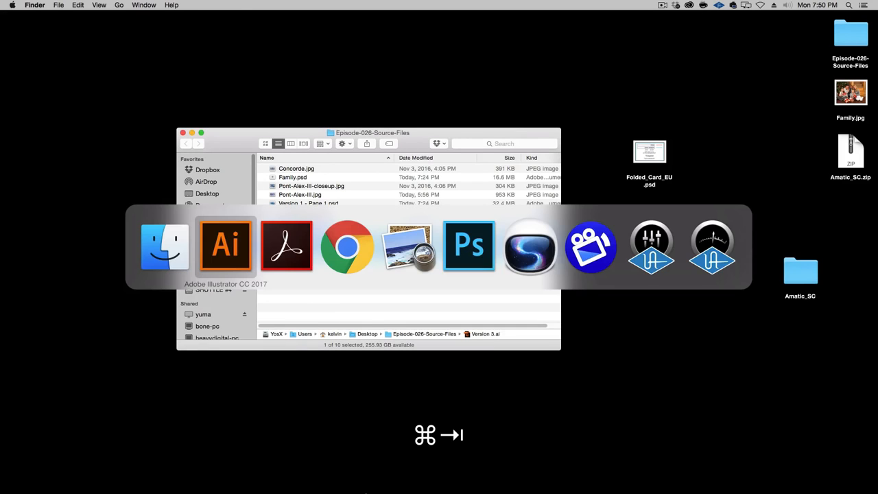
key(super+Tab)
key(super+Tab)
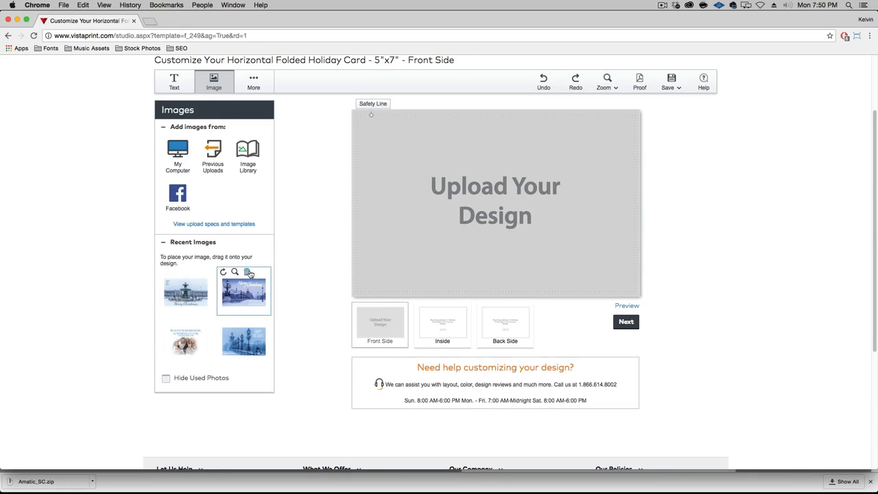
click(247, 273)
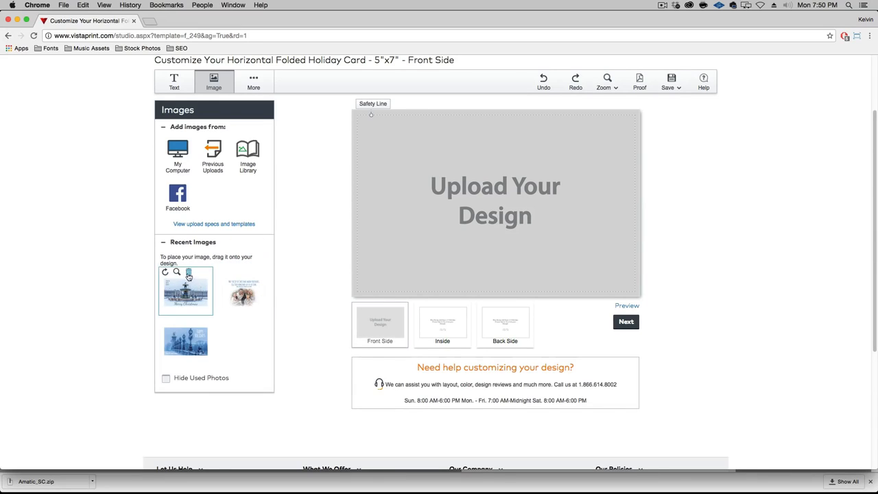
click(188, 273)
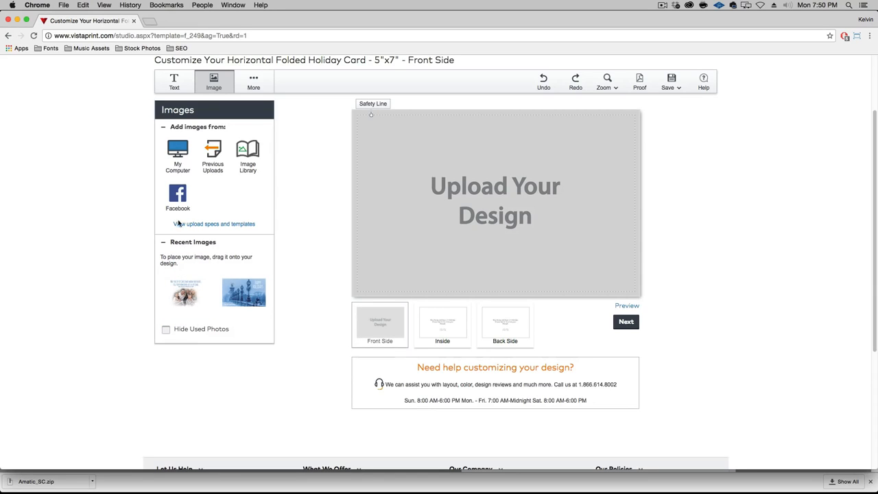
Step: Upload Version 2 copy.pdf and Version 3 copy.pdf from the Episode-026-Source-Files folder to the card editor
click(176, 149)
click(198, 210)
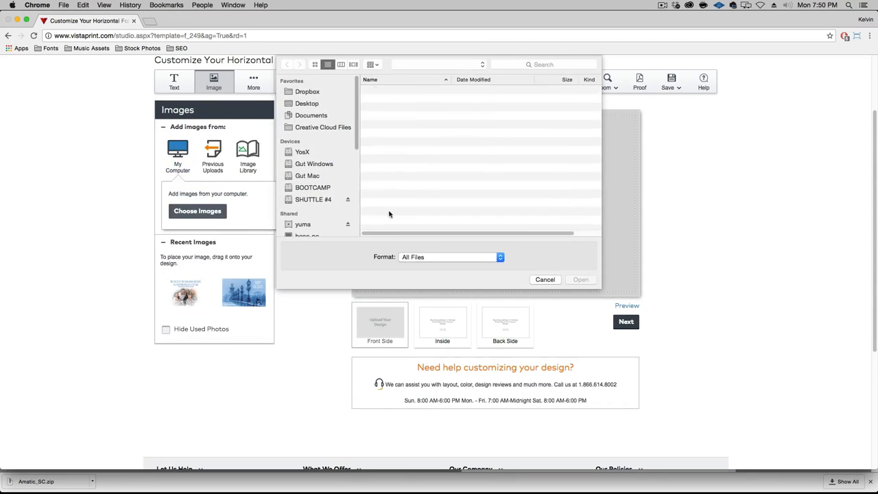
click(435, 159)
super+click(418, 142)
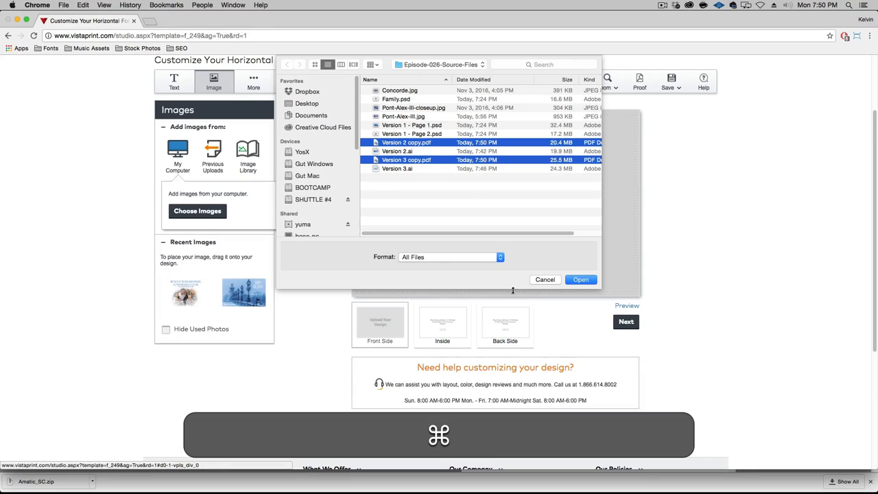
click(581, 281)
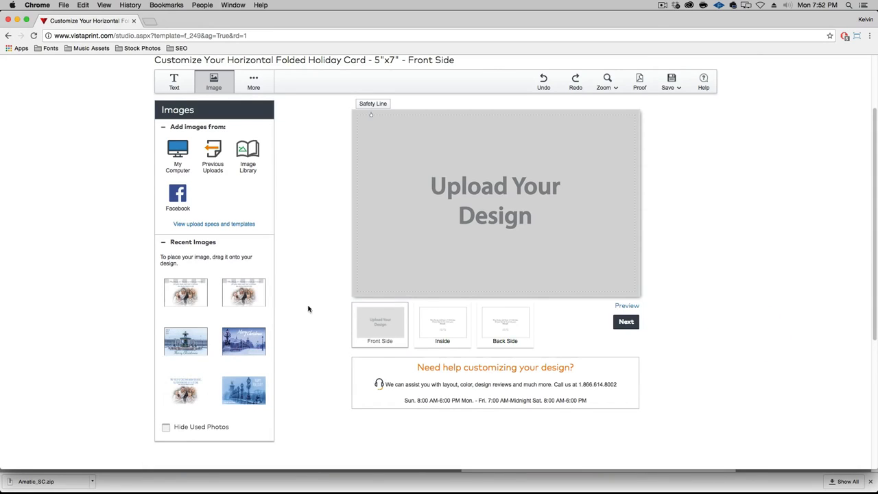
Step: Place the Version 1 - Page 1.psd image on the card's front side and open the Inside page
click(293, 288)
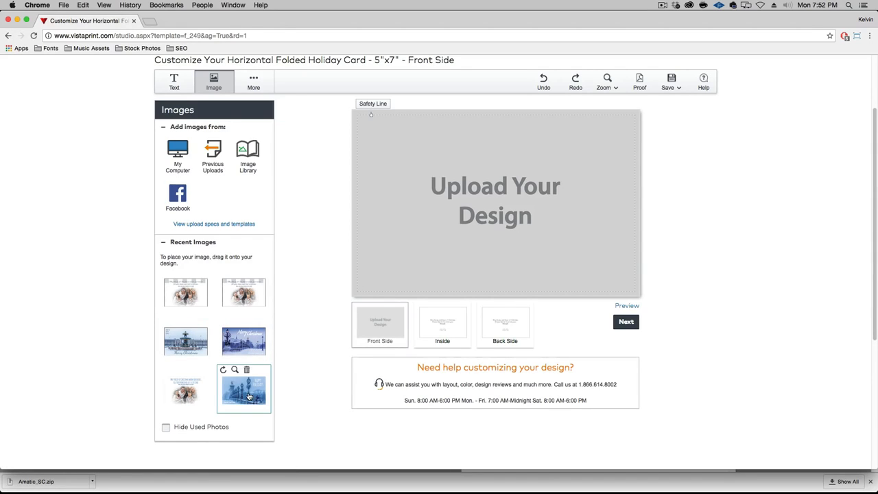
drag(242, 395, 438, 220)
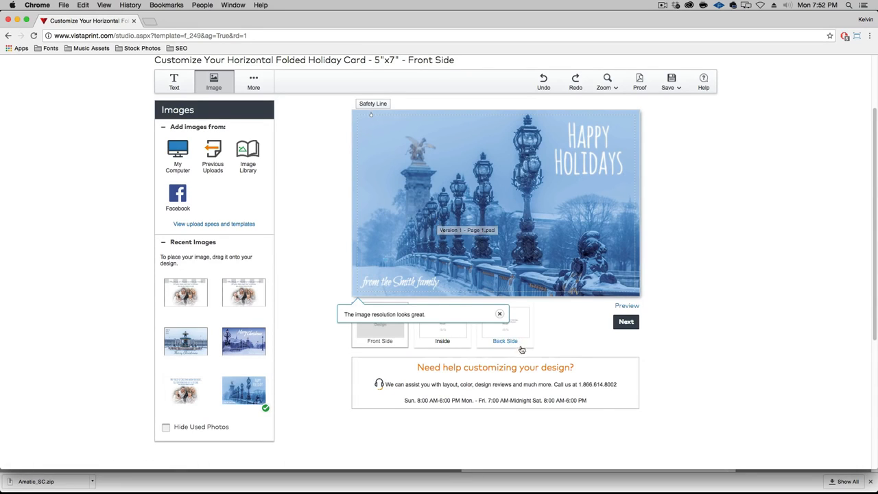
click(452, 332)
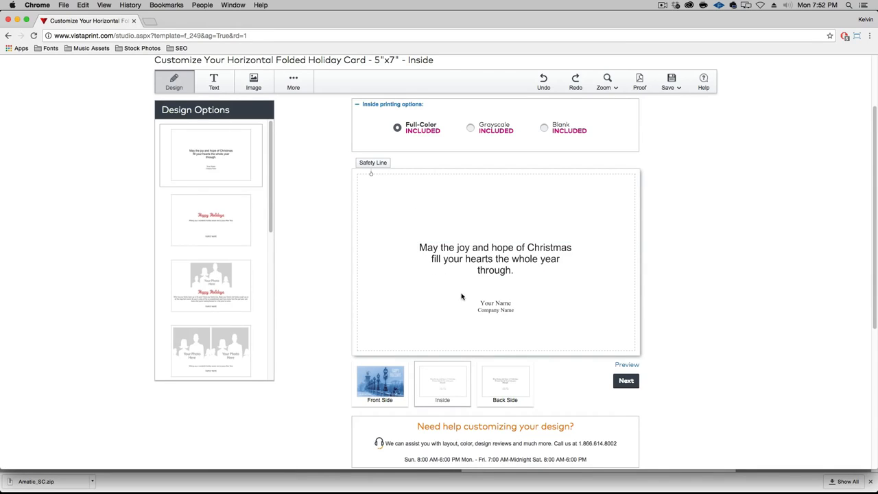
click(460, 252)
click(385, 245)
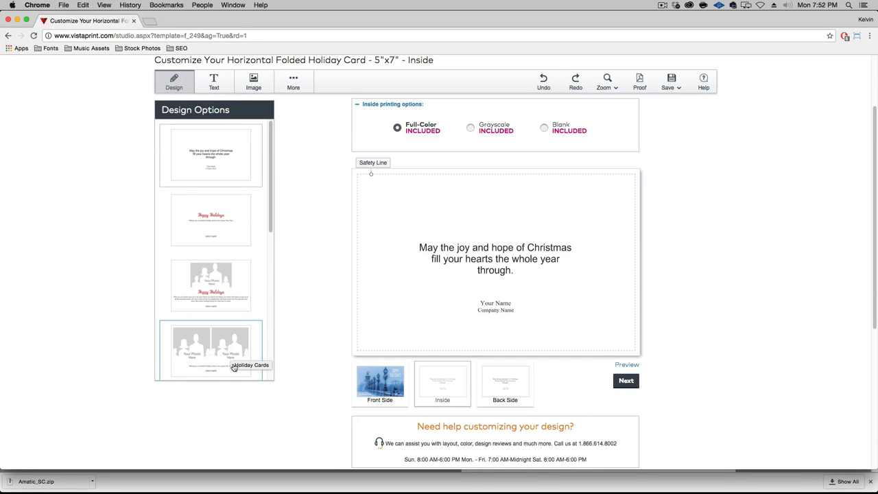
scroll(232, 350, down, 3)
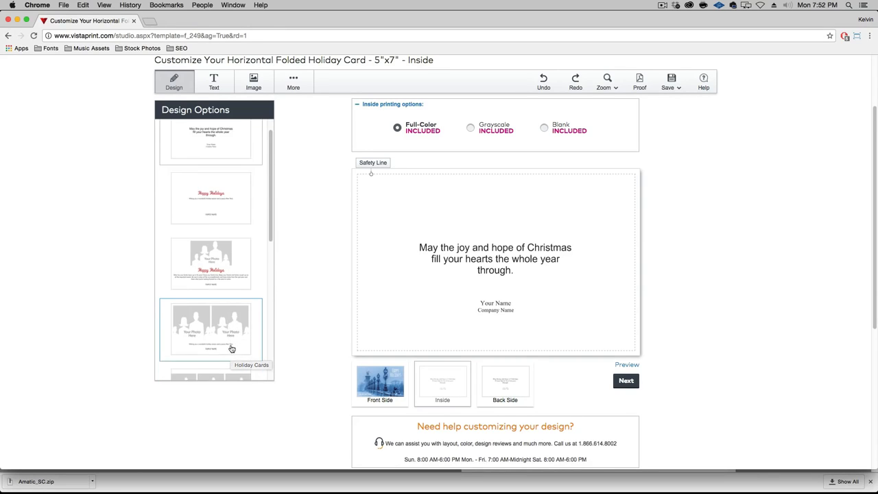
scroll(231, 349, up, 5)
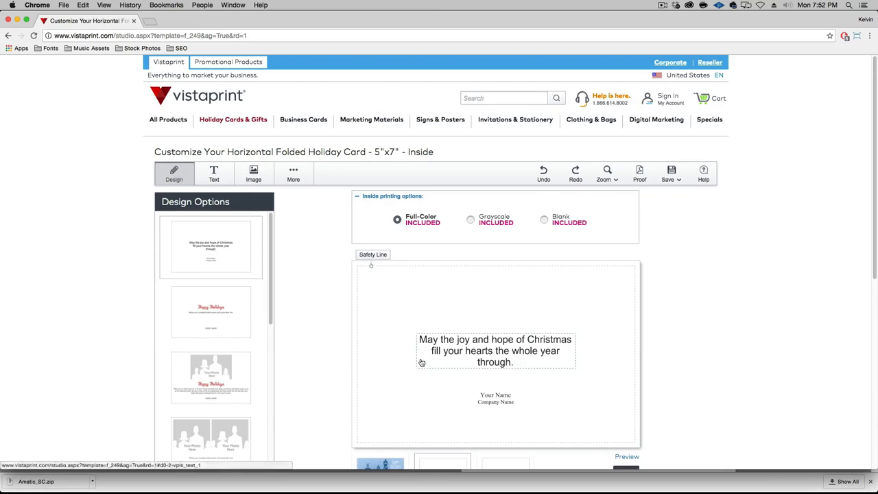
scroll(384, 356, down, 3)
scroll(293, 227, up, 2)
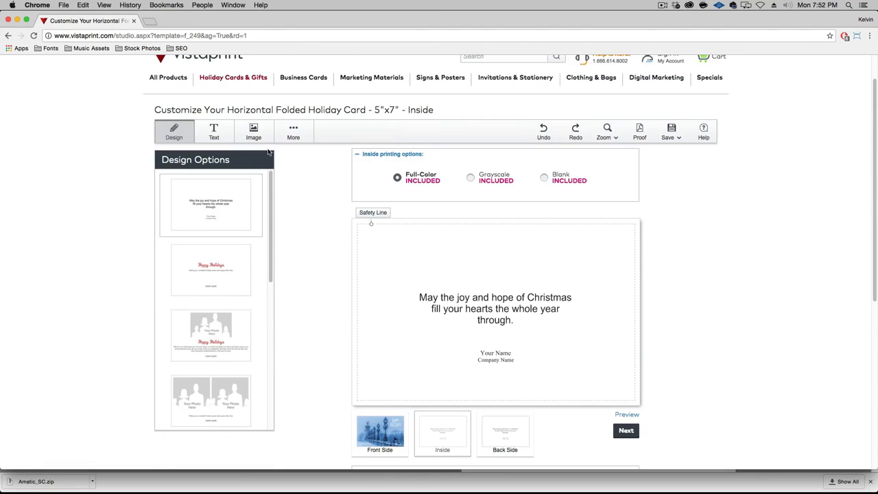
Step: Show the uploaded images for the Inside page and delete its placeholder Christmas greeting text
click(253, 131)
click(463, 311)
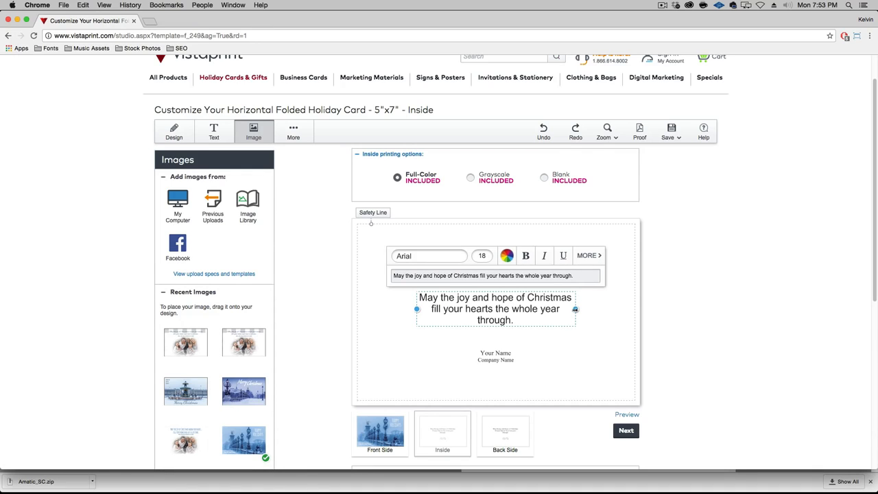
mouse_move(492, 315)
mouse_down()
mouse_move(666, 334)
mouse_move(505, 316)
mouse_up()
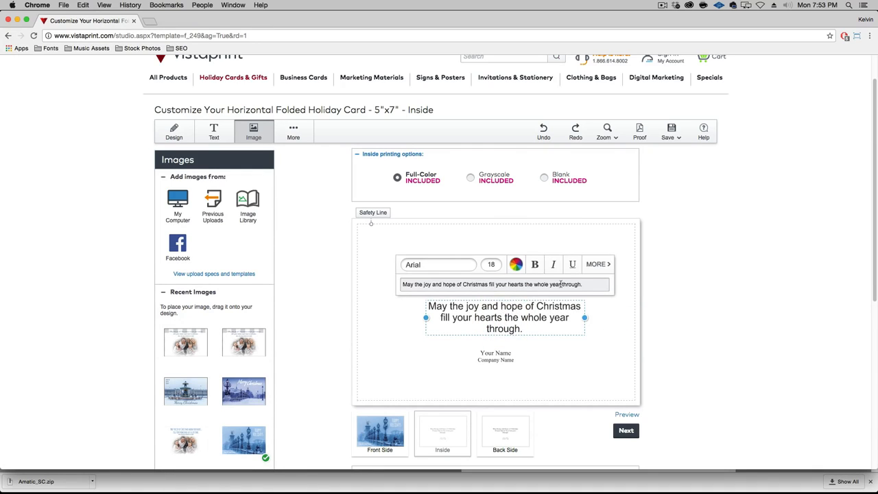
click(607, 265)
click(587, 266)
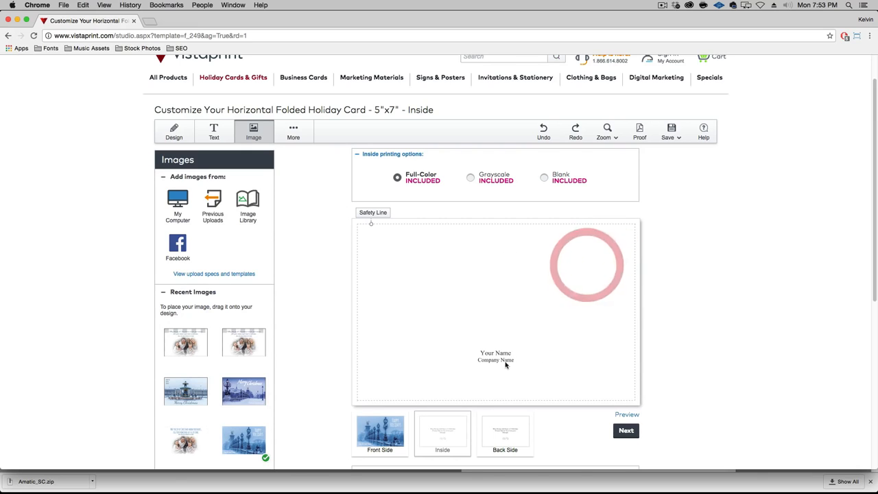
Step: Delete the Your Name and Company Name placeholder texts from the Inside page
click(497, 358)
click(592, 314)
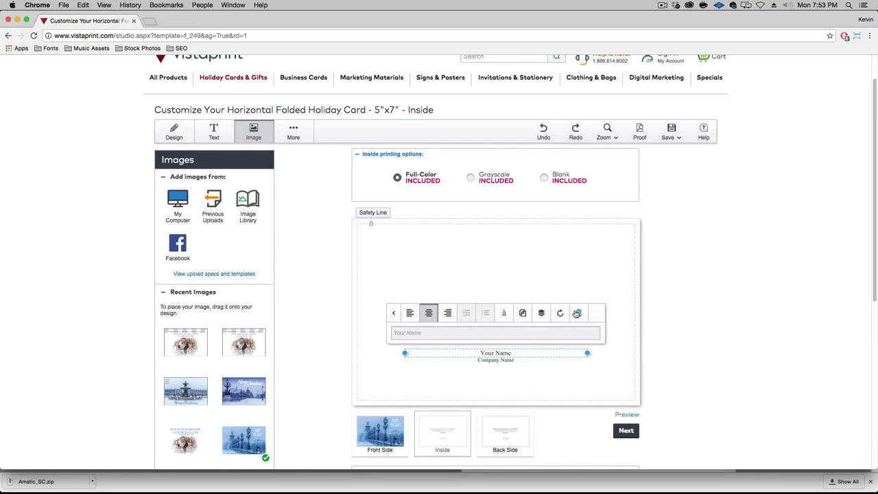
click(584, 313)
click(504, 360)
click(588, 321)
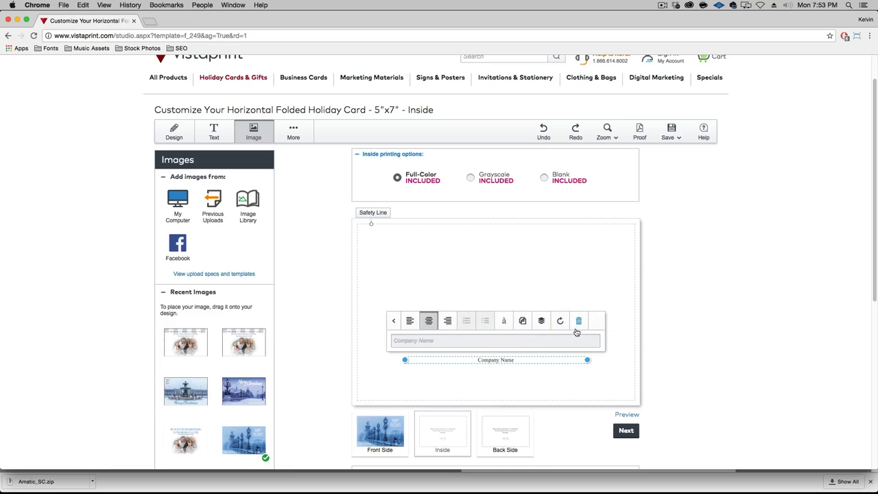
click(578, 322)
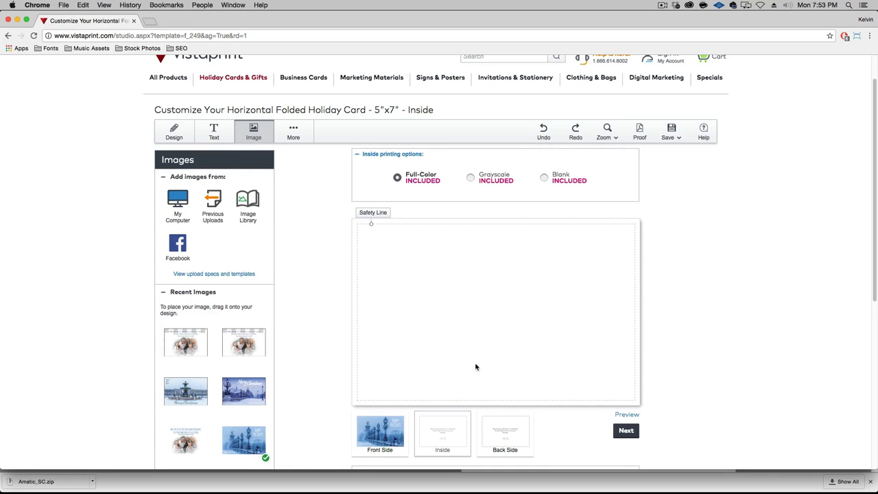
Step: Place the Version 1 - Page 2.psd family photo image on the blank Inside page
mouse_move(241, 357)
scroll(220, 411, down, 1)
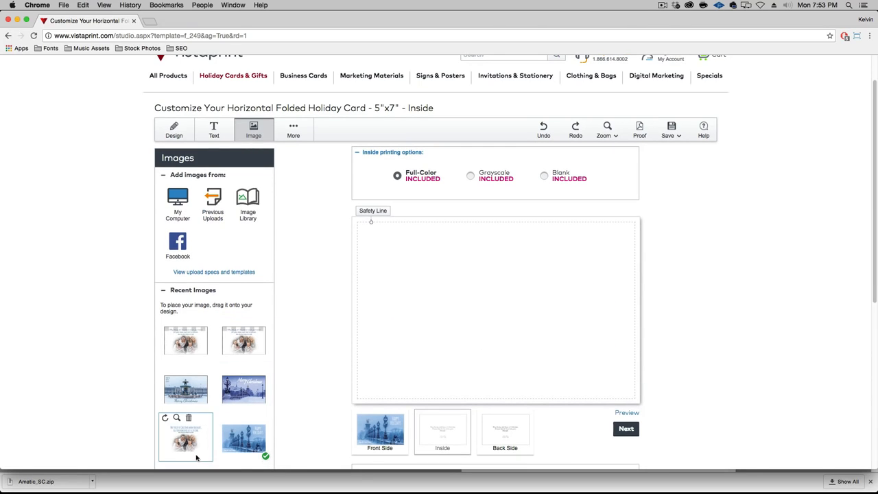
drag(182, 442, 451, 292)
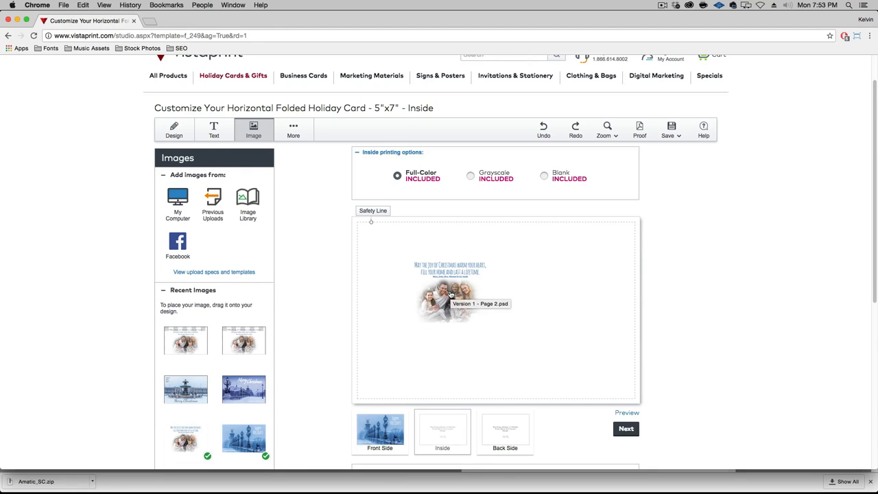
click(295, 356)
scroll(295, 397, down, 3)
click(192, 357)
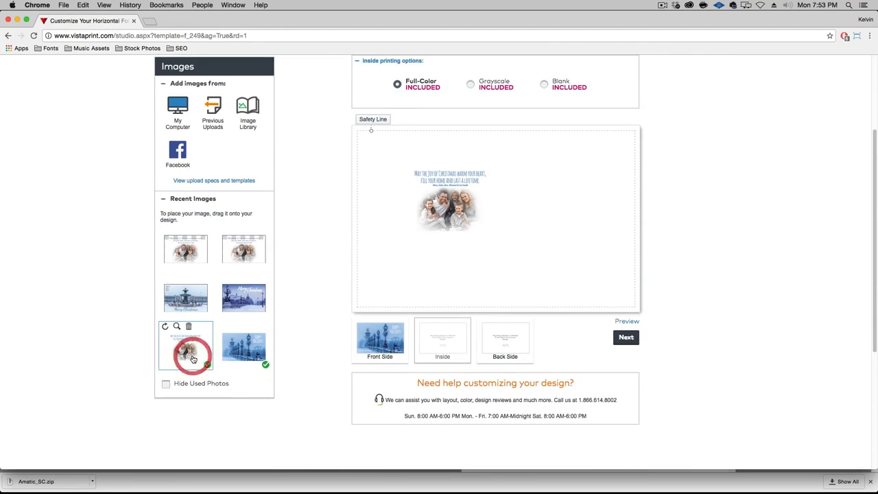
click(209, 367)
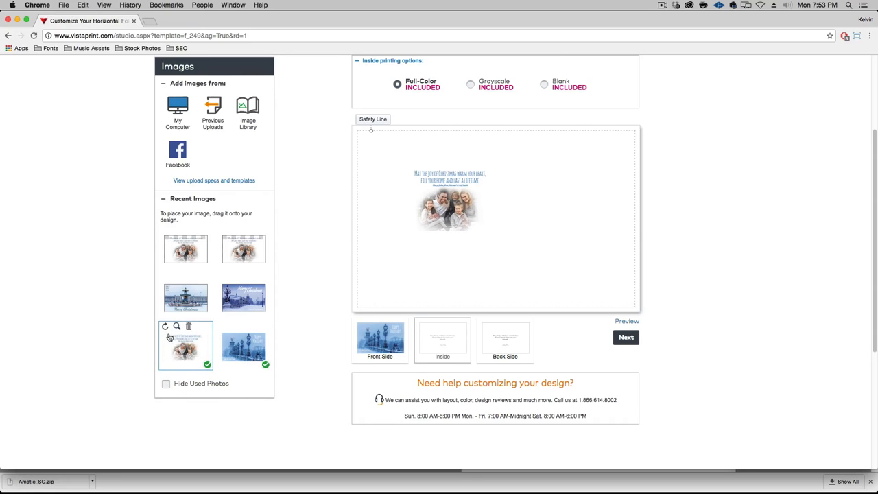
Step: Enlarge the placed family photo image from its corners until it fills the whole Inside page
click(450, 198)
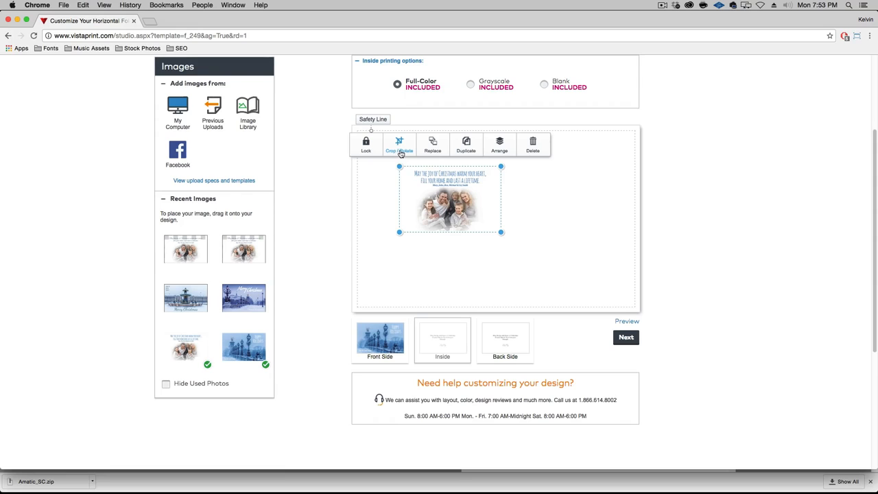
drag(399, 166, 353, 106)
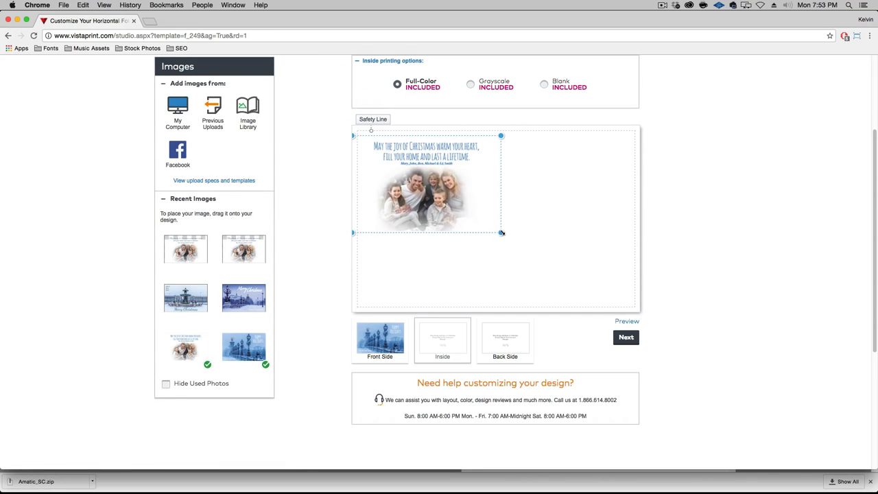
drag(502, 232, 623, 338)
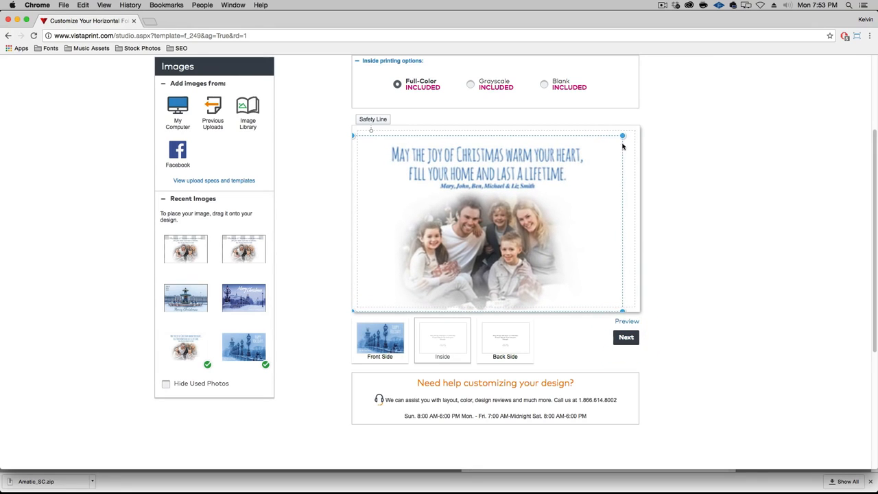
drag(622, 136, 639, 129)
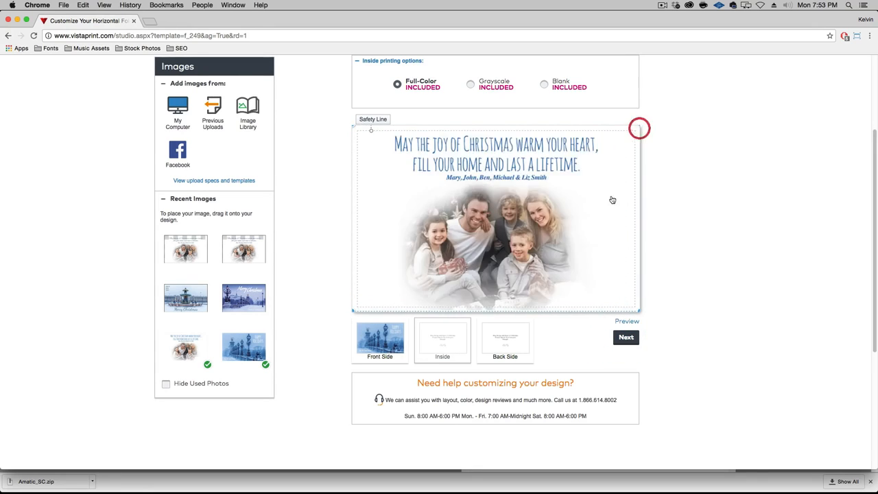
click(640, 312)
click(706, 280)
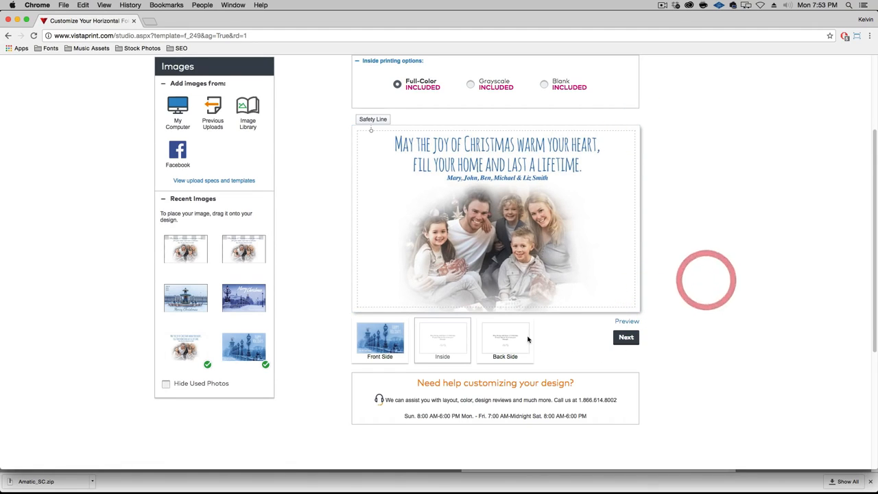
Step: Open the card's Back Side and delete its placeholder greeting, Your Name and Company Name texts
click(502, 342)
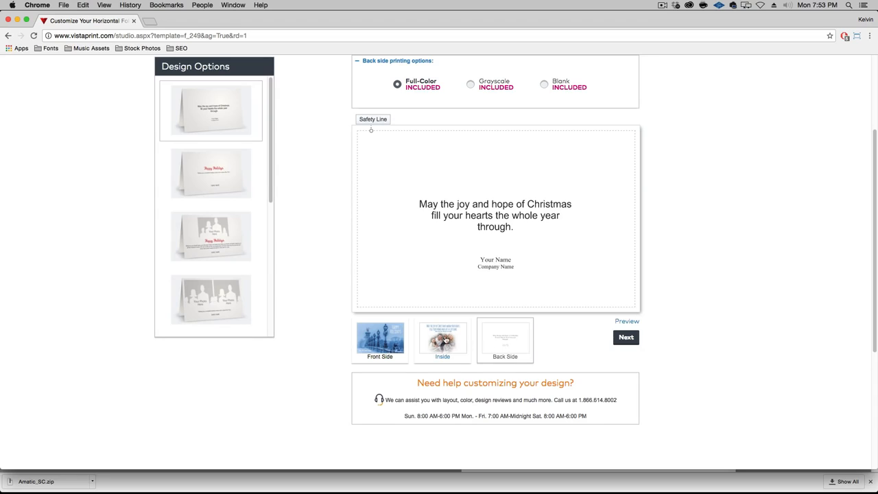
click(502, 228)
click(593, 162)
click(578, 164)
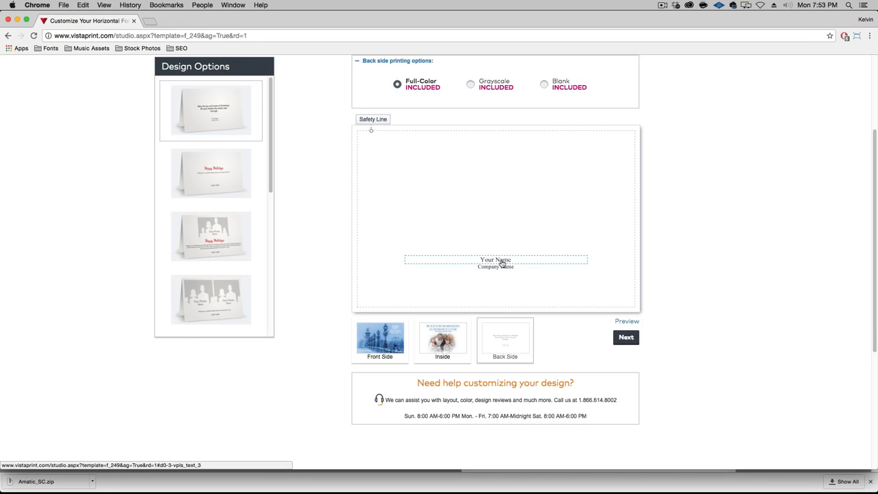
click(502, 262)
click(597, 220)
click(578, 223)
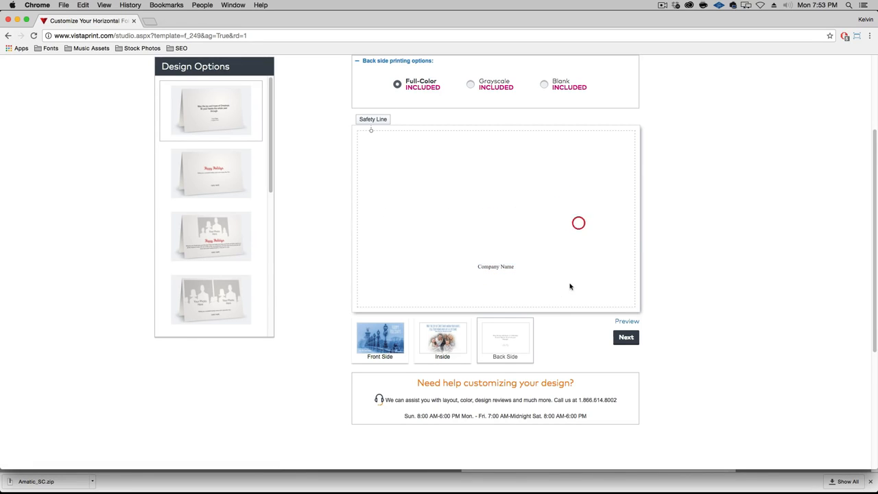
click(508, 266)
click(594, 227)
click(582, 227)
Step: Preview the finished folded card and view its inside
click(630, 321)
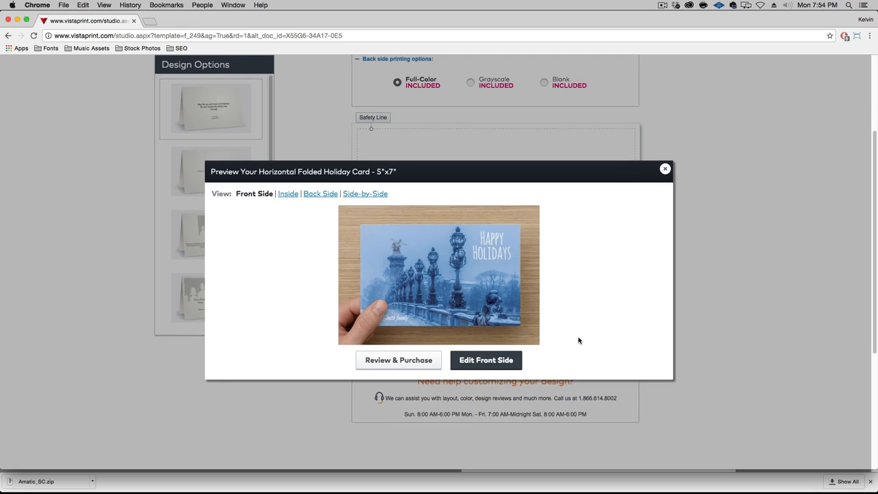
click(288, 194)
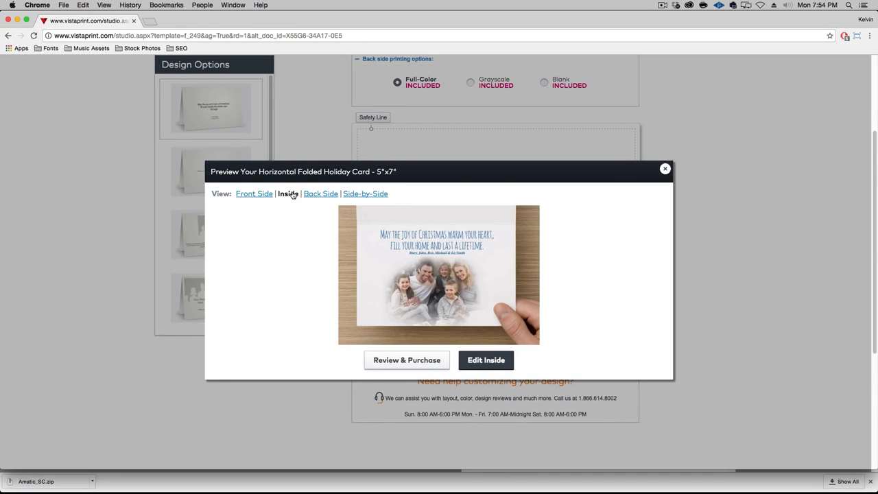
Step: View the Back Side preview of the card and the Side-by-Side preview of all its sides
click(318, 194)
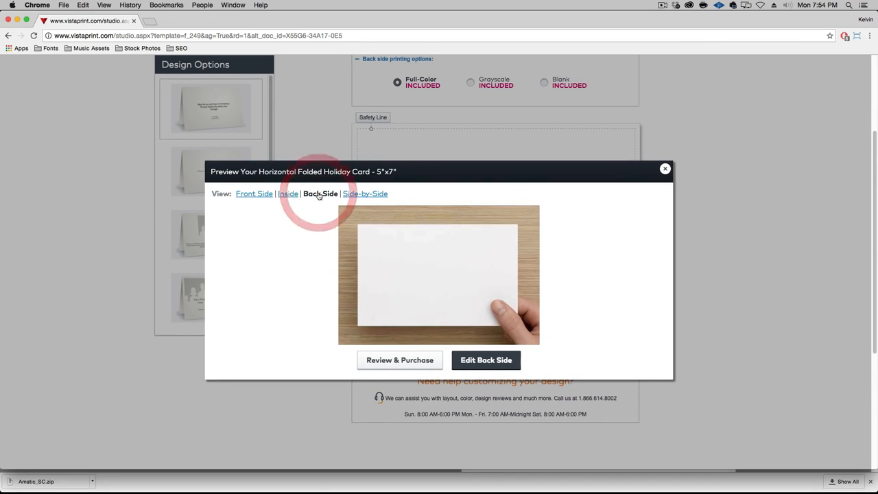
click(363, 195)
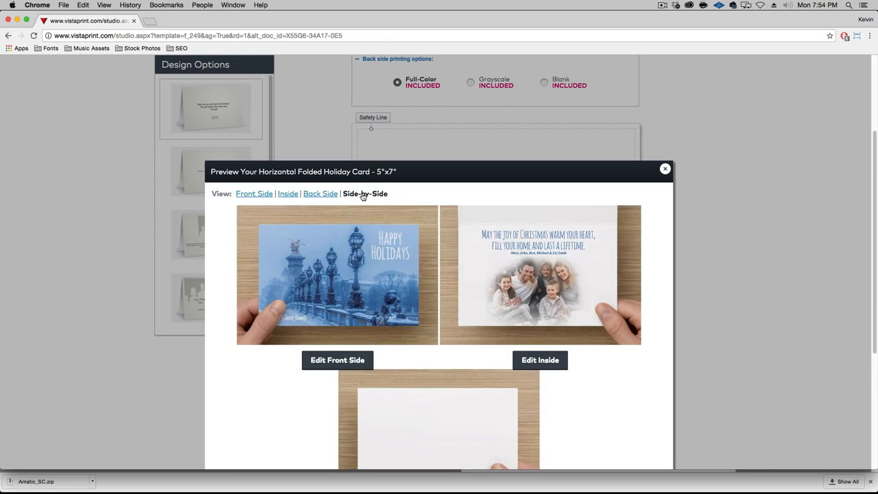
scroll(621, 300, down, 5)
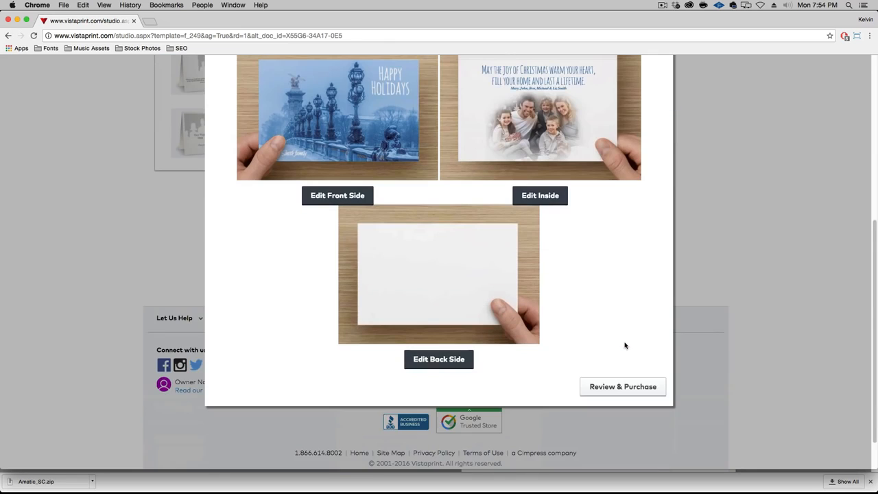
Step: Proceed to Review & Purchase and look over the card's front, inside and back along with the design approval section
click(636, 387)
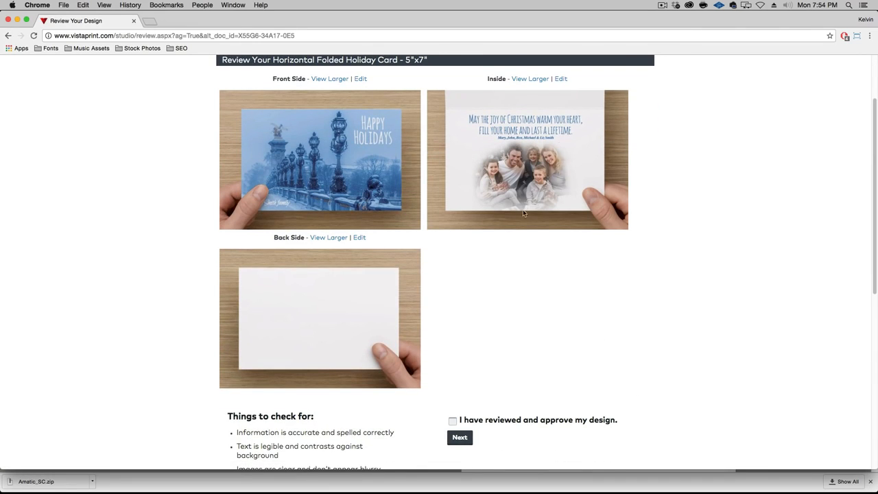
scroll(623, 357, down, 3)
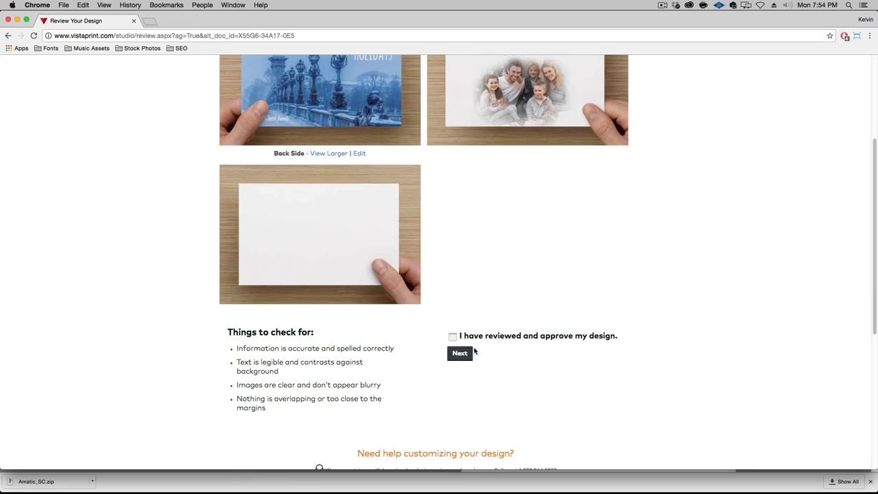
scroll(561, 341, up, 5)
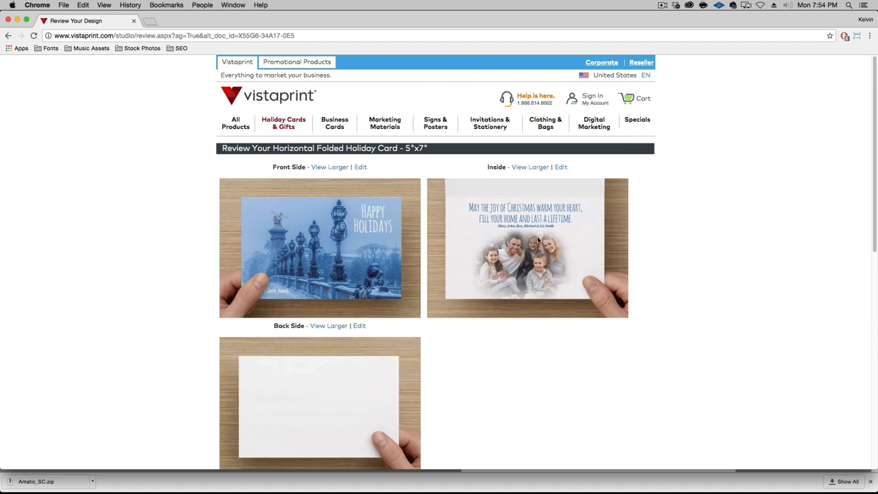
scroll(558, 314, down, 3)
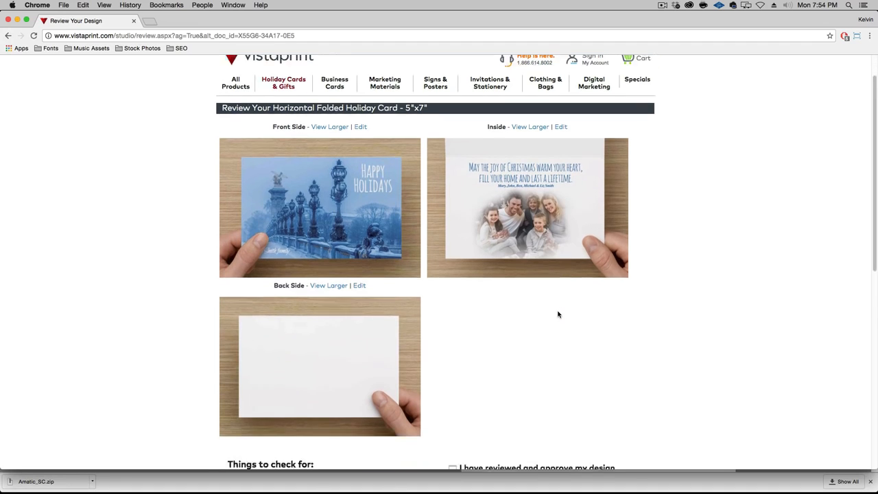
scroll(568, 339, up, 3)
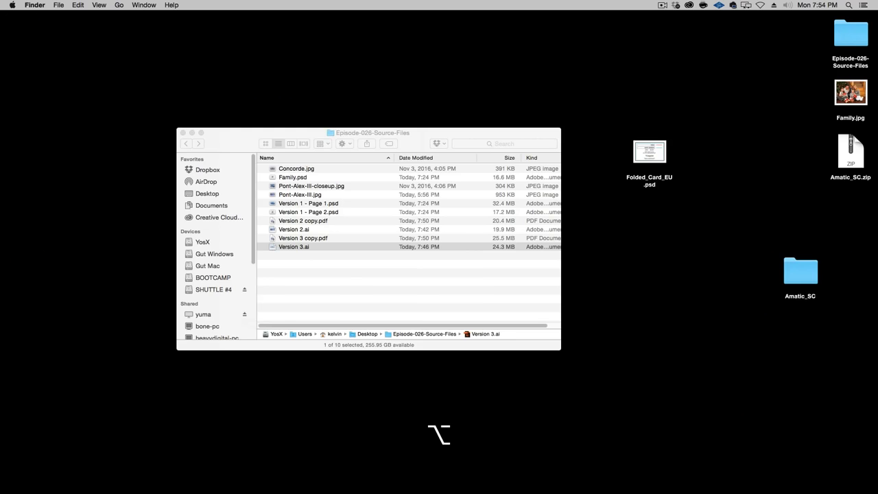
Step: In Finder's Episode-026-Source-Files folder, highlight Version 2 copy.pdf and Version 3 copy.pdf together, and clear the selection
click(346, 288)
click(336, 238)
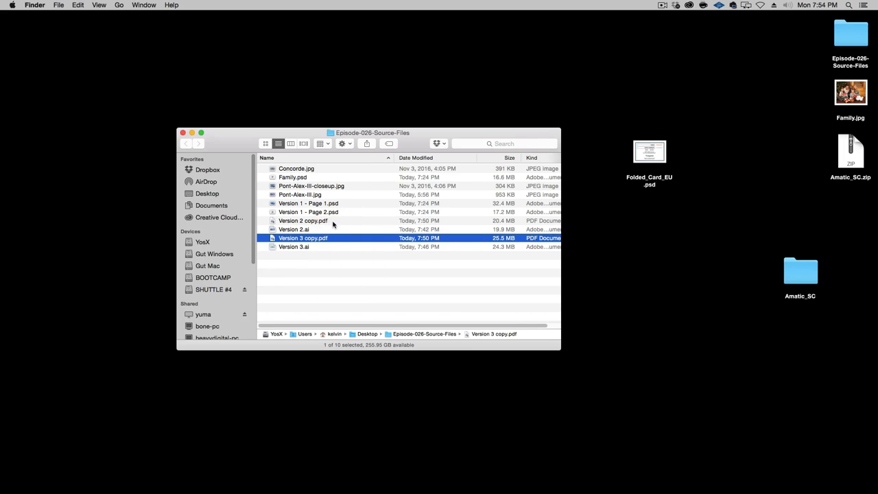
super+click(332, 222)
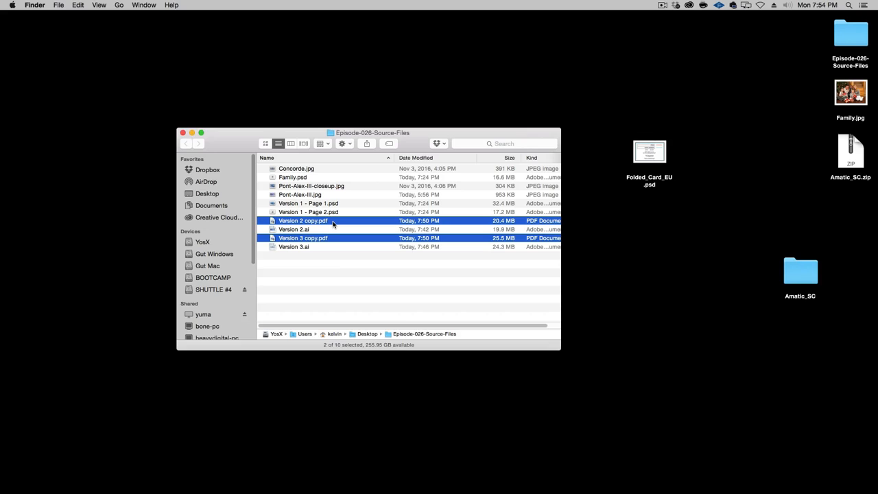
click(361, 268)
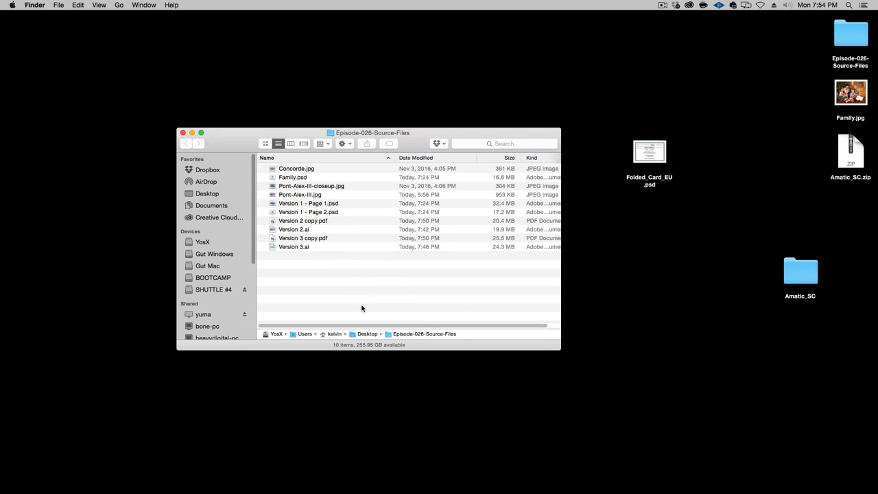